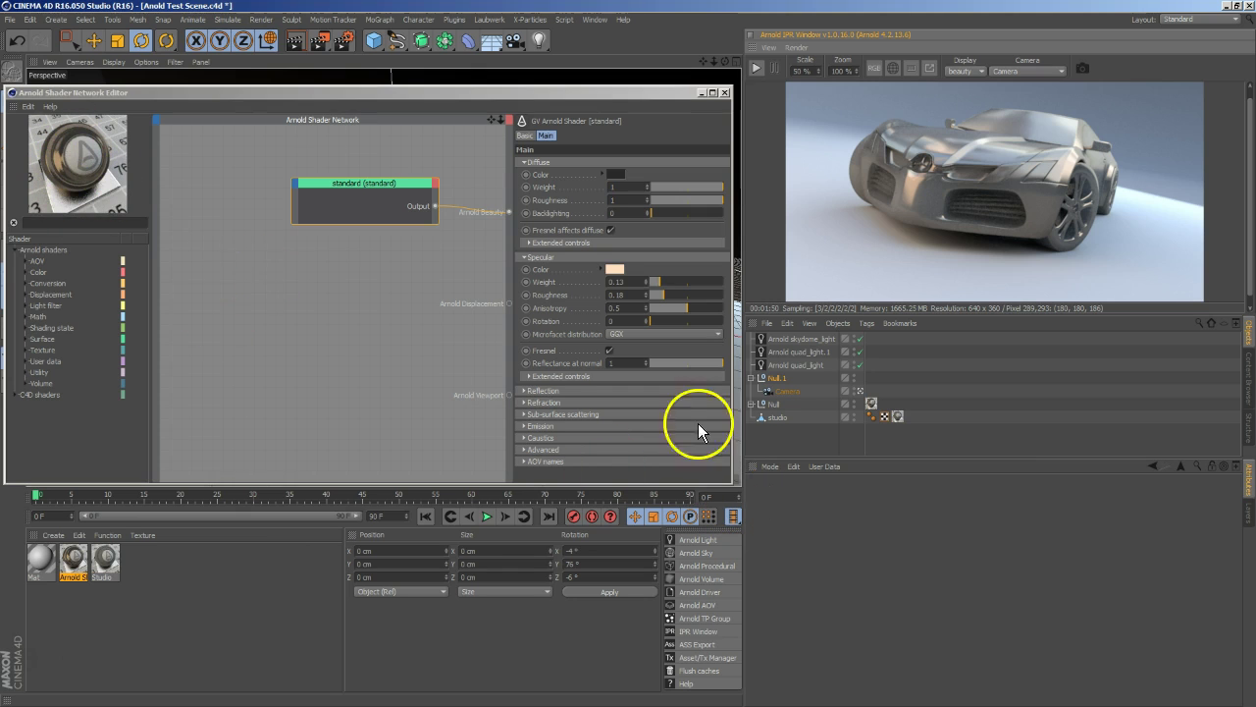
# Step: Enlarge the shader network editor window and rebalance its panes so both the node graph and the shader attributes have room
pyautogui.moveTo(728, 483); pyautogui.dragTo(1106, 553)
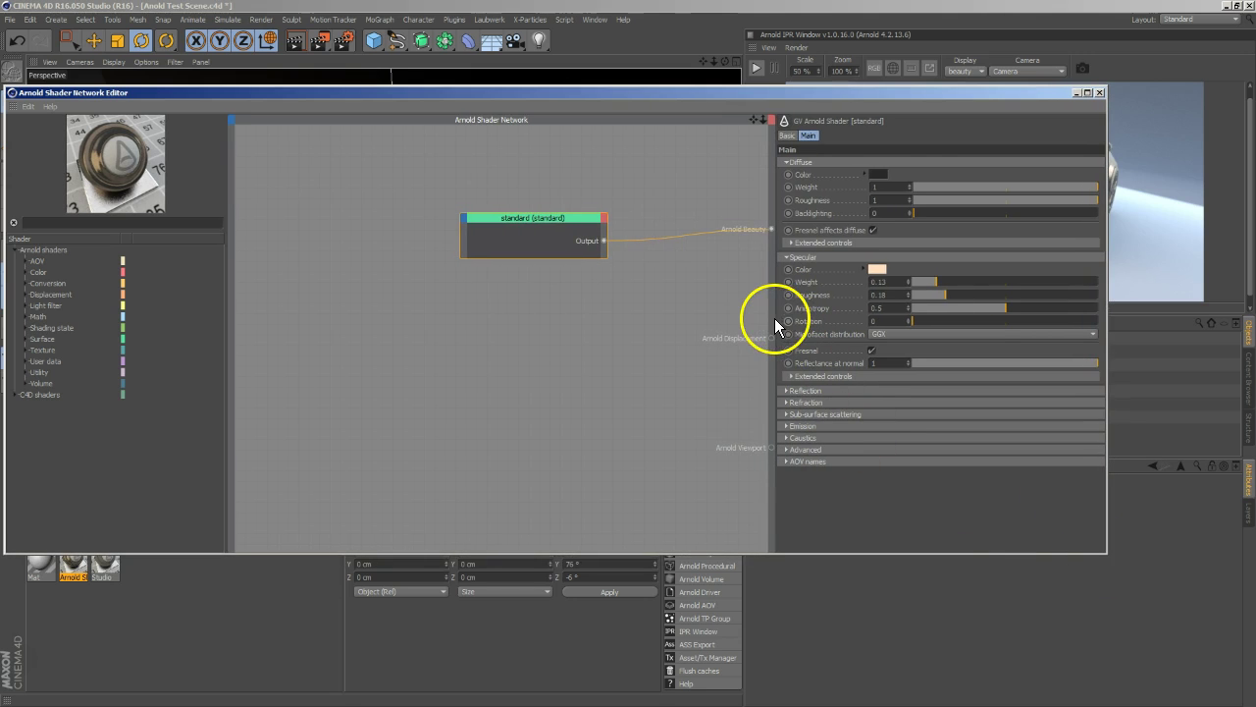
pyautogui.moveTo(774, 318); pyautogui.dragTo(910, 338)
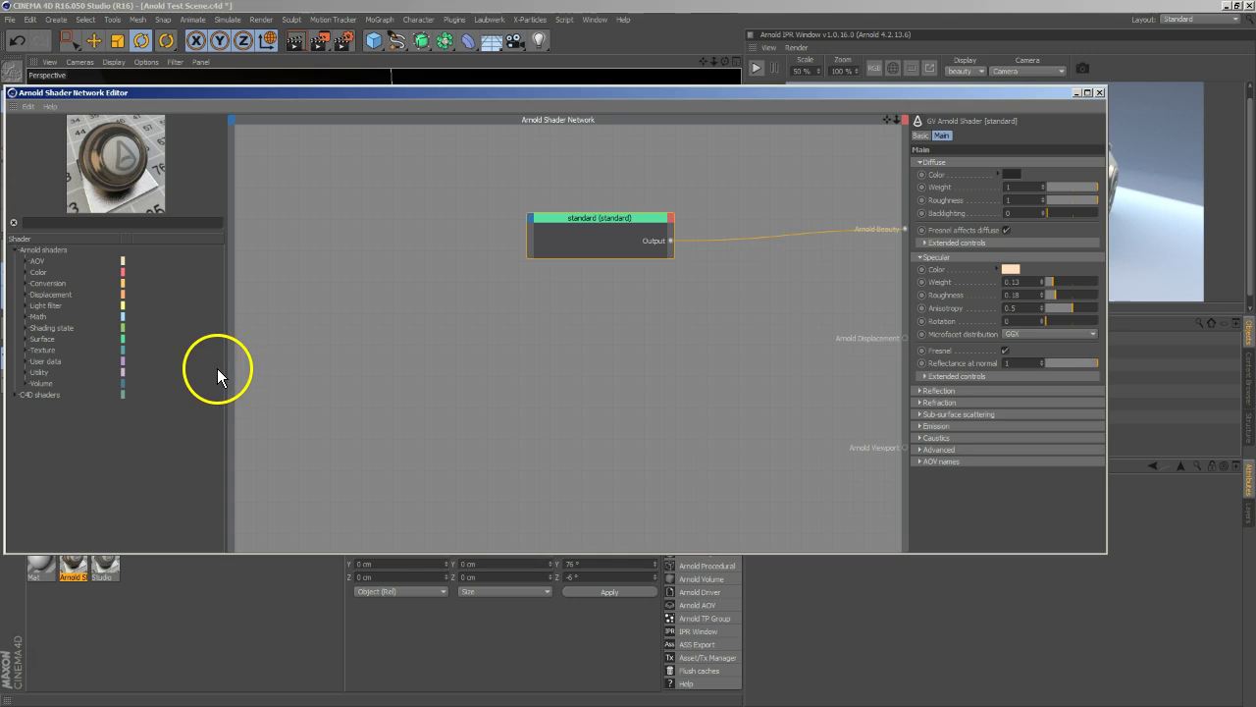
pyautogui.moveTo(229, 370); pyautogui.dragTo(149, 372)
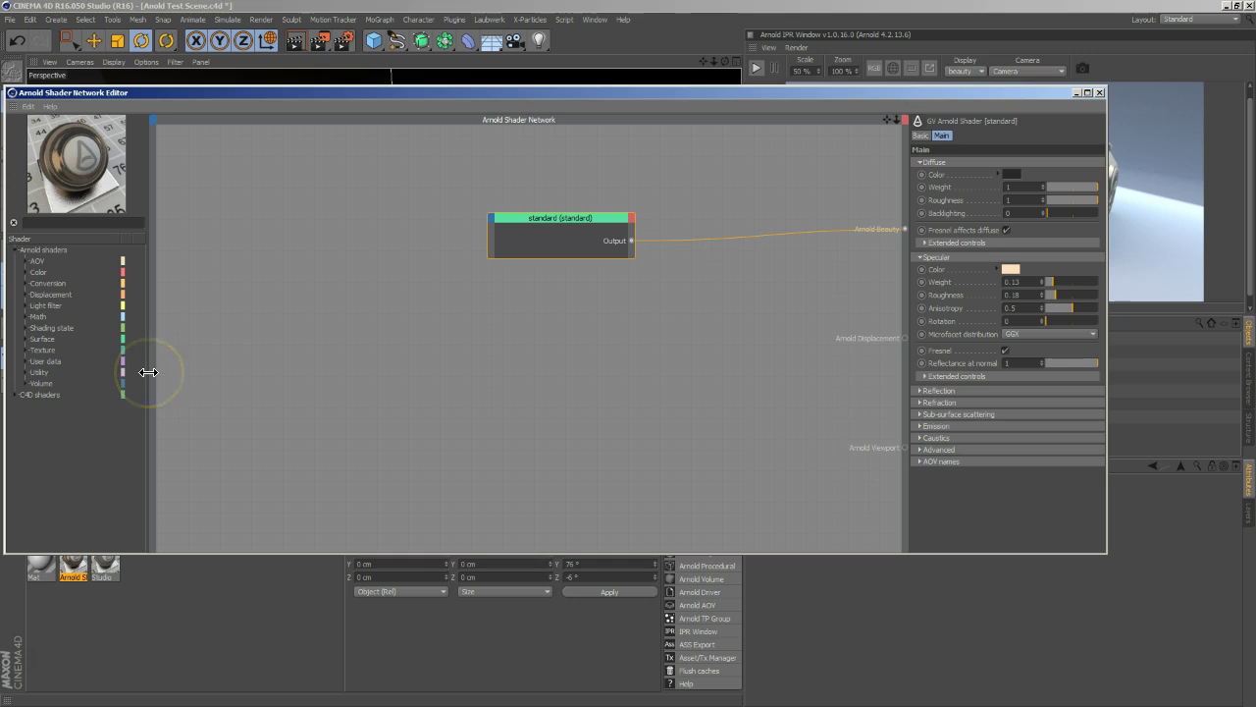
pyautogui.click(1028, 447)
pyautogui.moveTo(1106, 485); pyautogui.dragTo(798, 478)
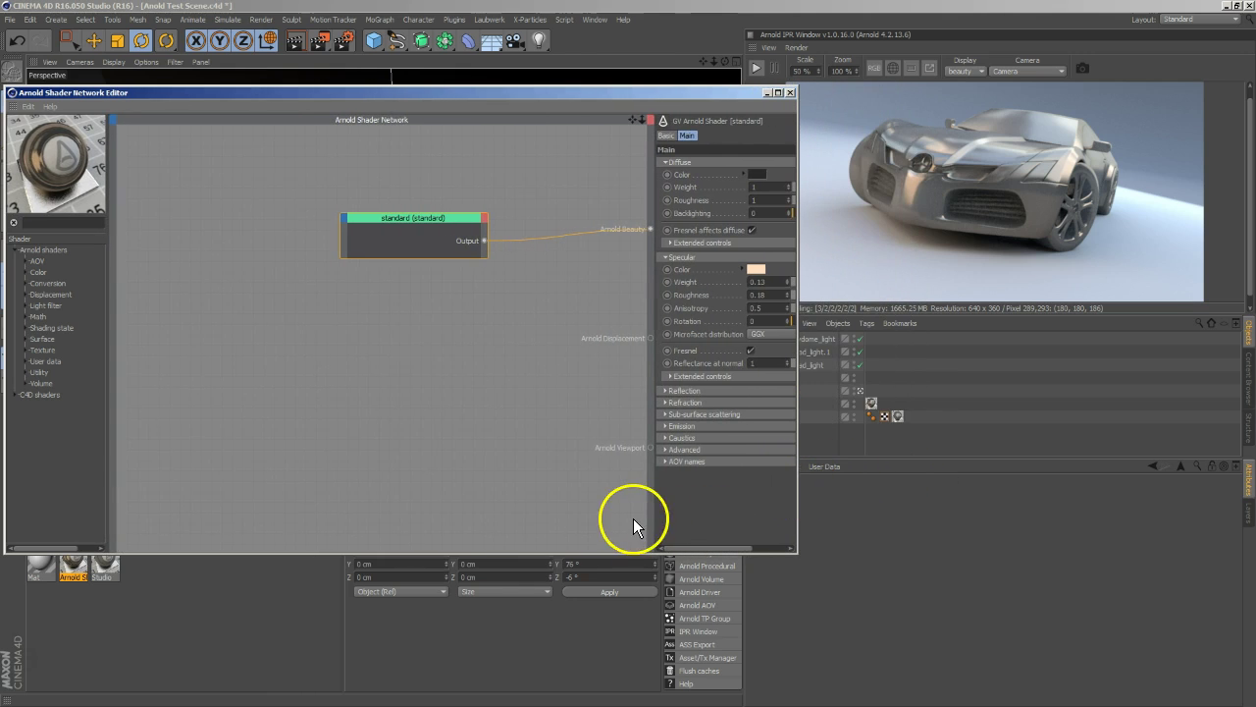
pyautogui.moveTo(653, 514); pyautogui.dragTo(630, 511)
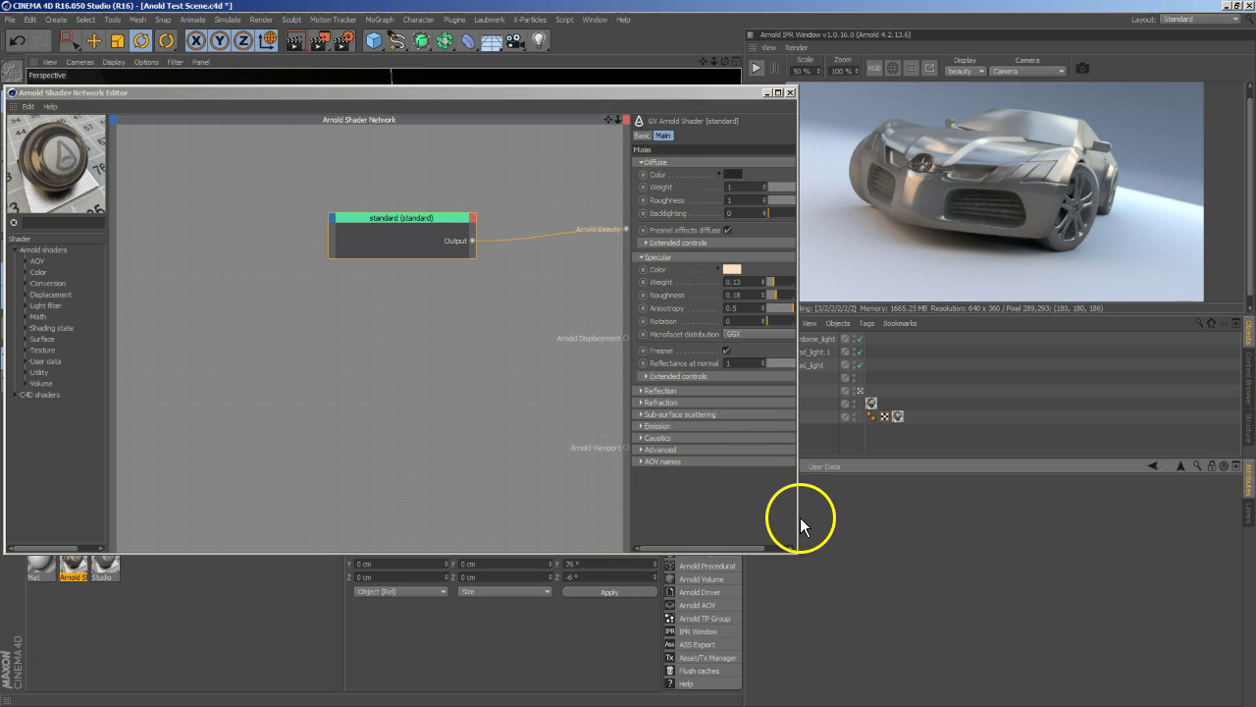
pyautogui.moveTo(797, 517); pyautogui.dragTo(940, 516)
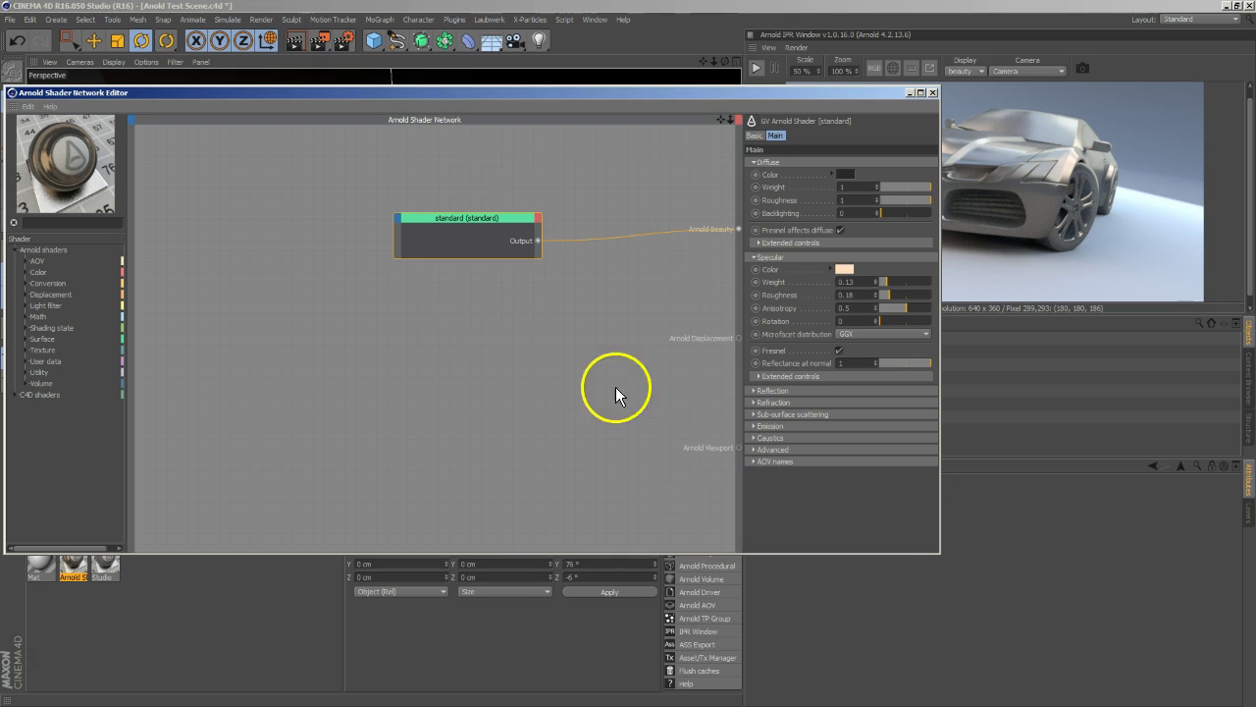
# Step: Reposition the standard shader node and set its diffuse weight to 1 and diffuse roughness to 0.59
pyautogui.moveTo(482, 219); pyautogui.dragTo(476, 245)
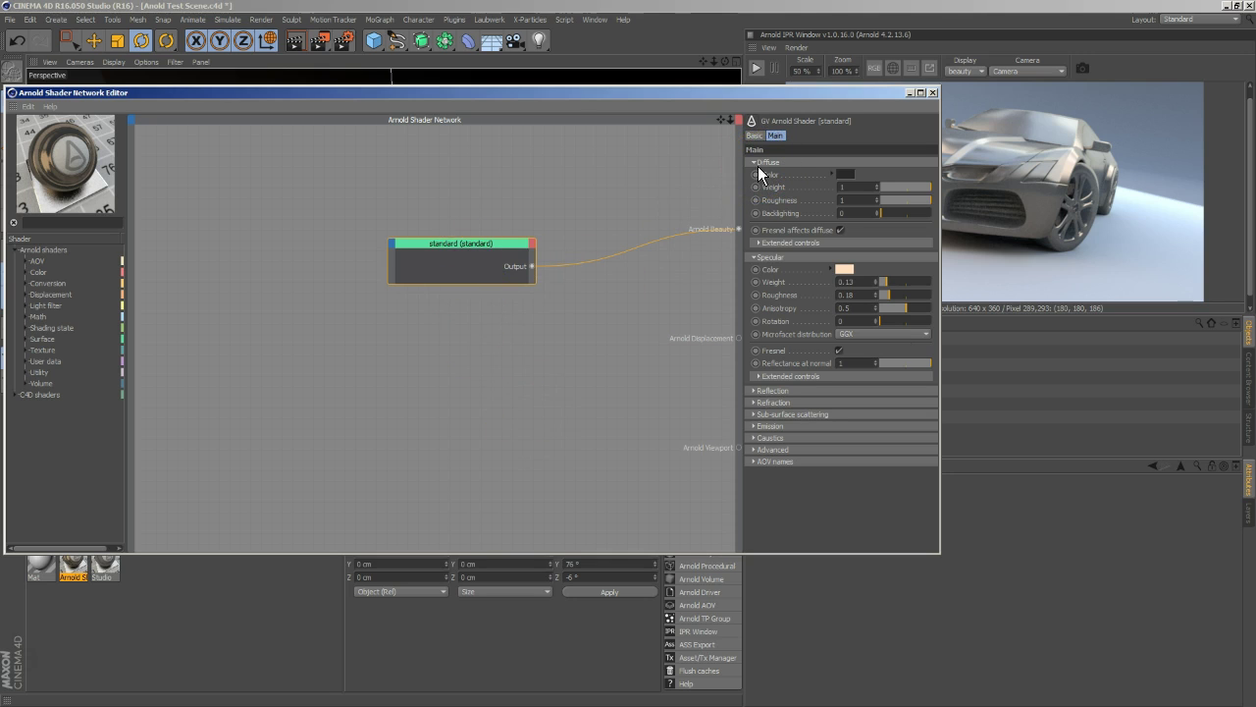
pyautogui.click(693, 174)
pyautogui.moveTo(468, 252)
pyautogui.mouseDown()
pyautogui.moveTo(457, 246)
pyautogui.moveTo(482, 248)
pyautogui.mouseUp()
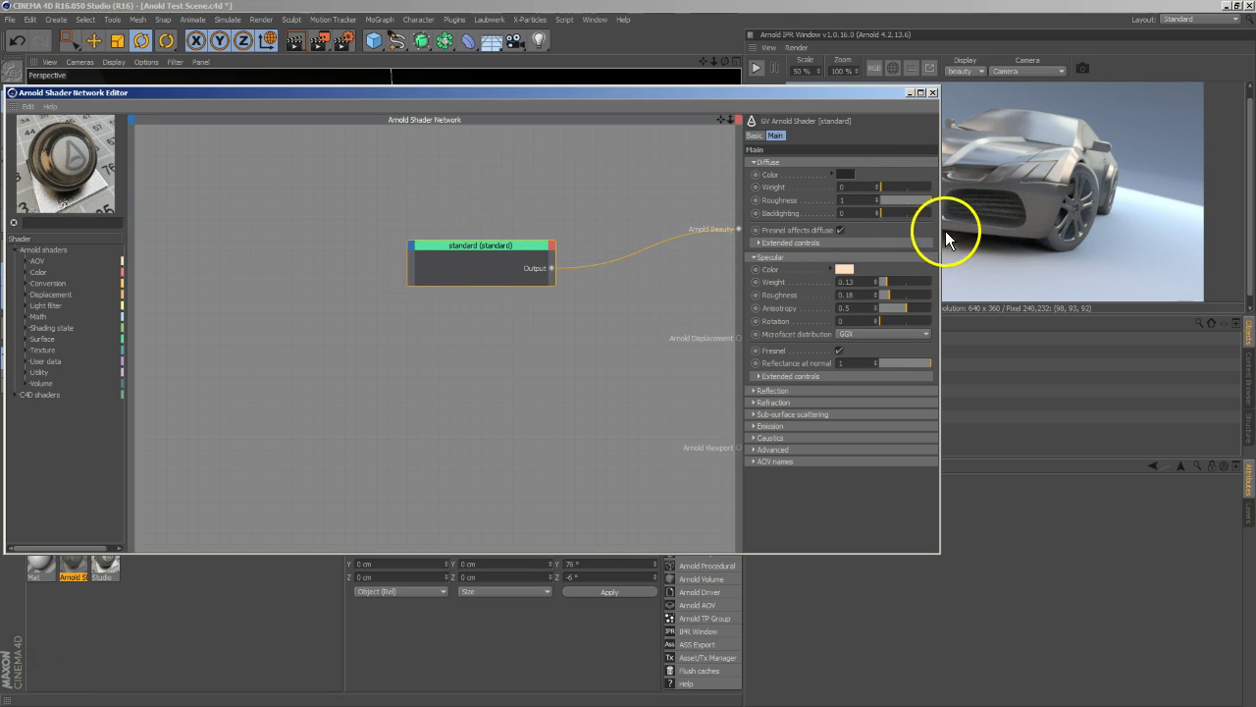
pyautogui.moveTo(920, 202)
pyautogui.mouseDown()
pyautogui.moveTo(902, 201)
pyautogui.moveTo(933, 187)
pyautogui.mouseUp()
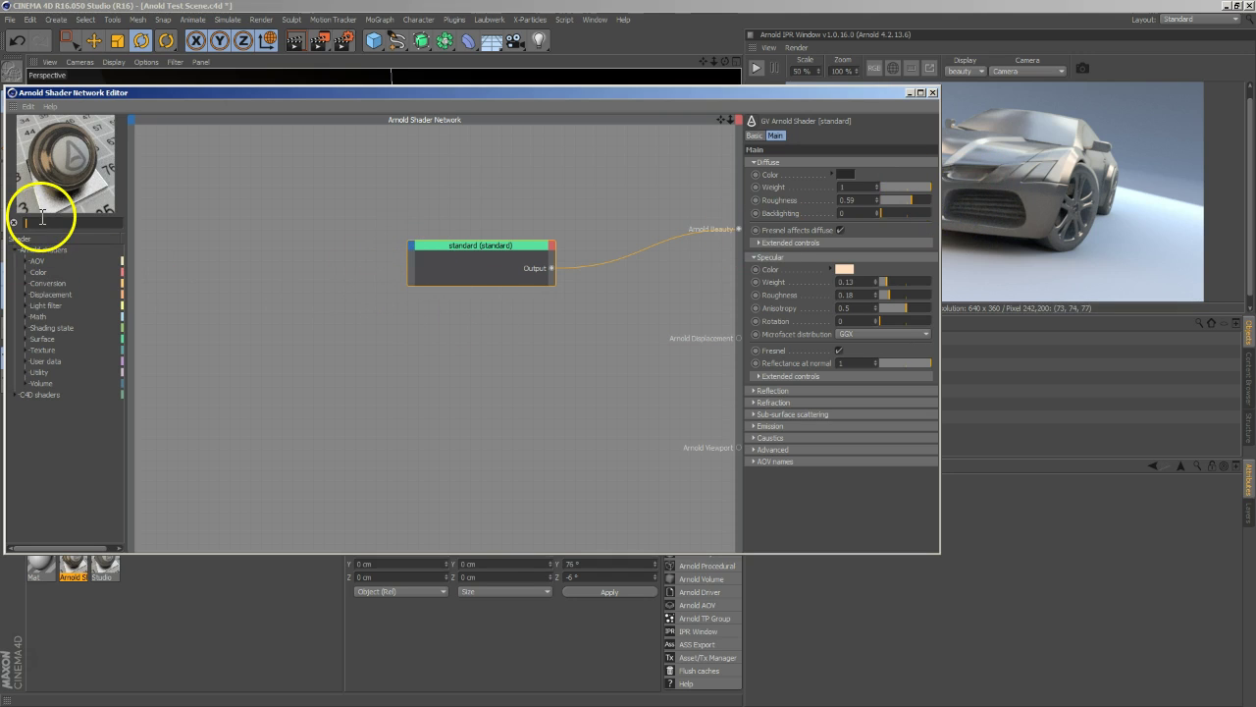
# Step: Filter the shader list with "ima" and add an image texture node to the graph beside the standard node
pyautogui.write('tex')
pyautogui.press('BackSpace')
pyautogui.press('BackSpace')
pyautogui.press('BackSpace')
pyautogui.write('ma')
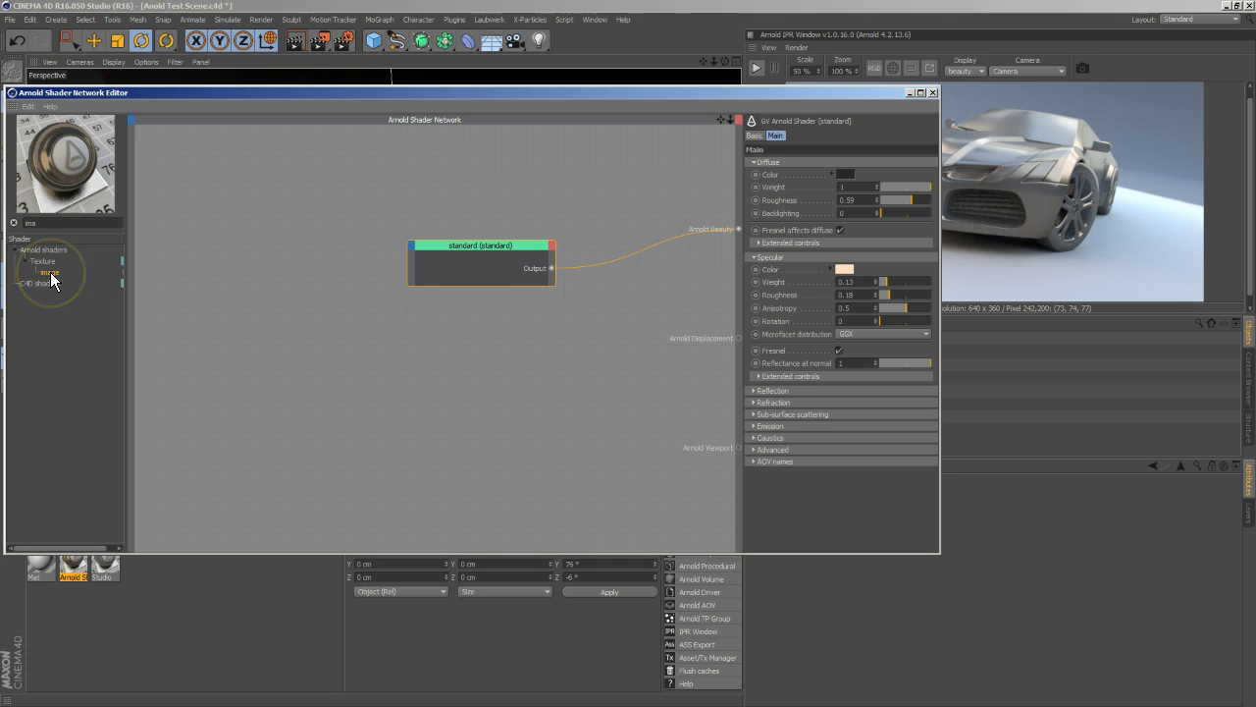
pyautogui.moveTo(50, 272); pyautogui.dragTo(281, 267)
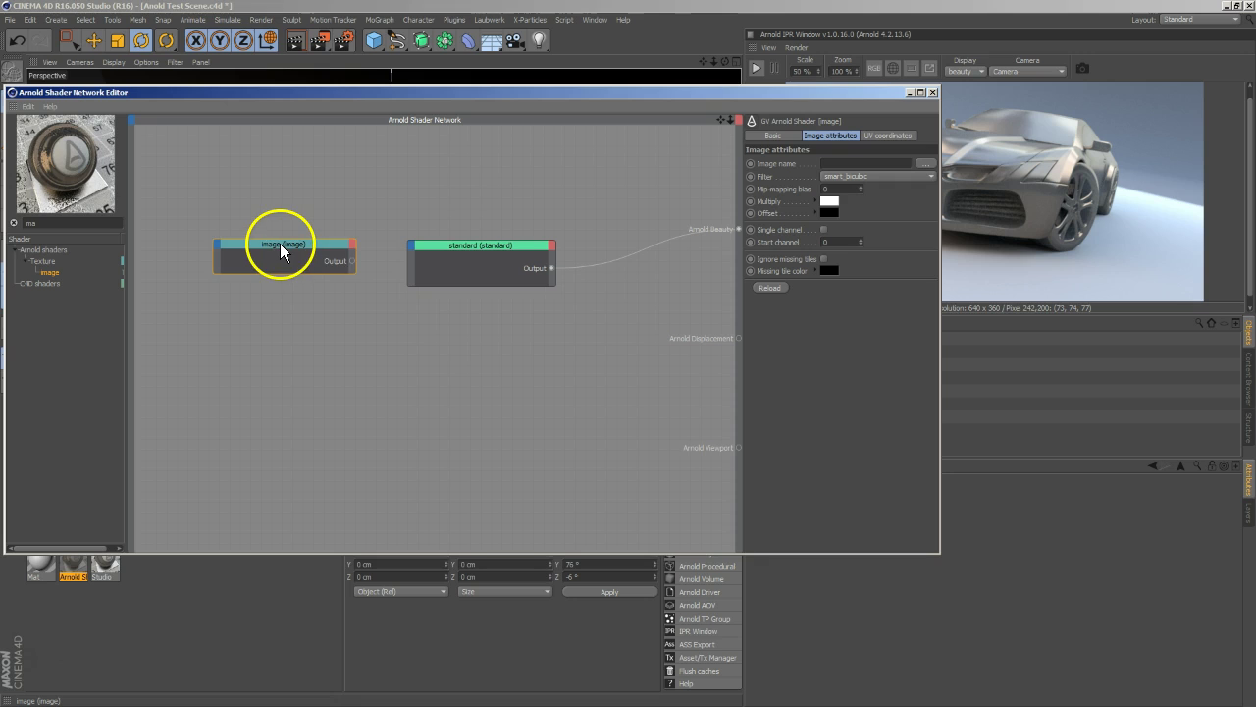
# Step: Shift the image node slightly away from the standard node and rename it Diff_Wight
pyautogui.doubleClick(281, 245)
pyautogui.doubleClick(234, 242)
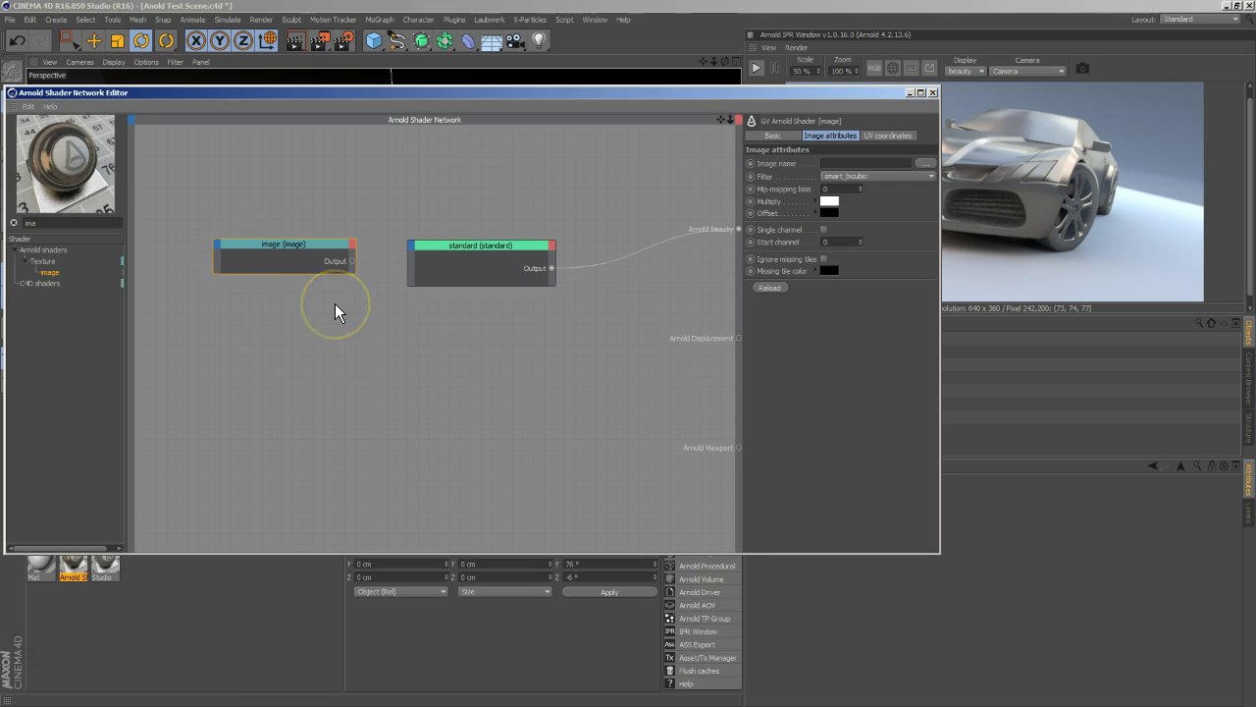
pyautogui.moveTo(307, 244); pyautogui.dragTo(286, 231)
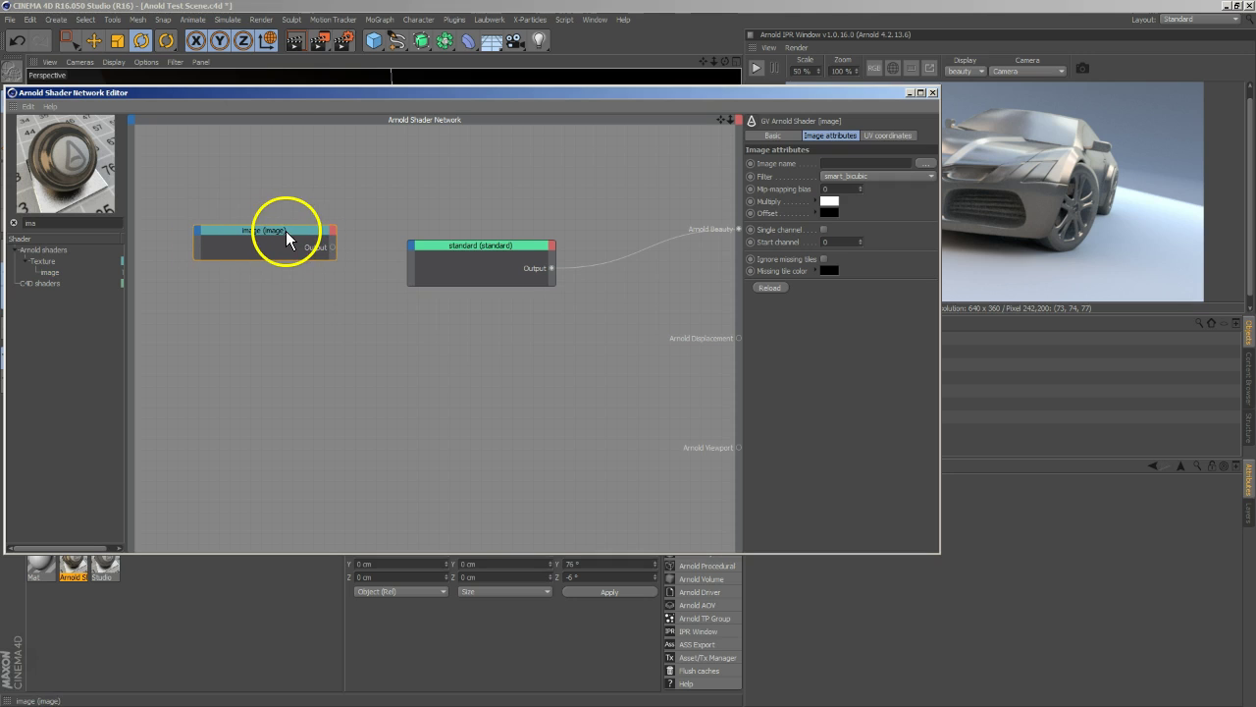
pyautogui.rightClick(264, 230)
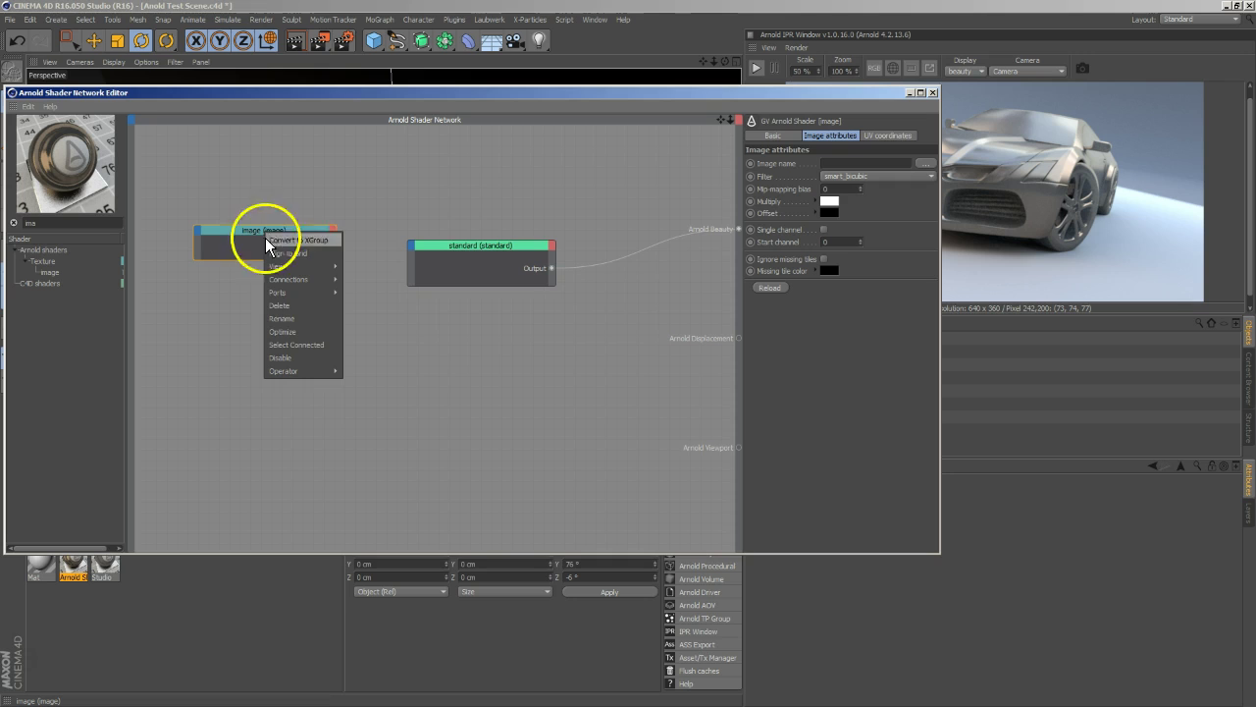
pyautogui.click(304, 316)
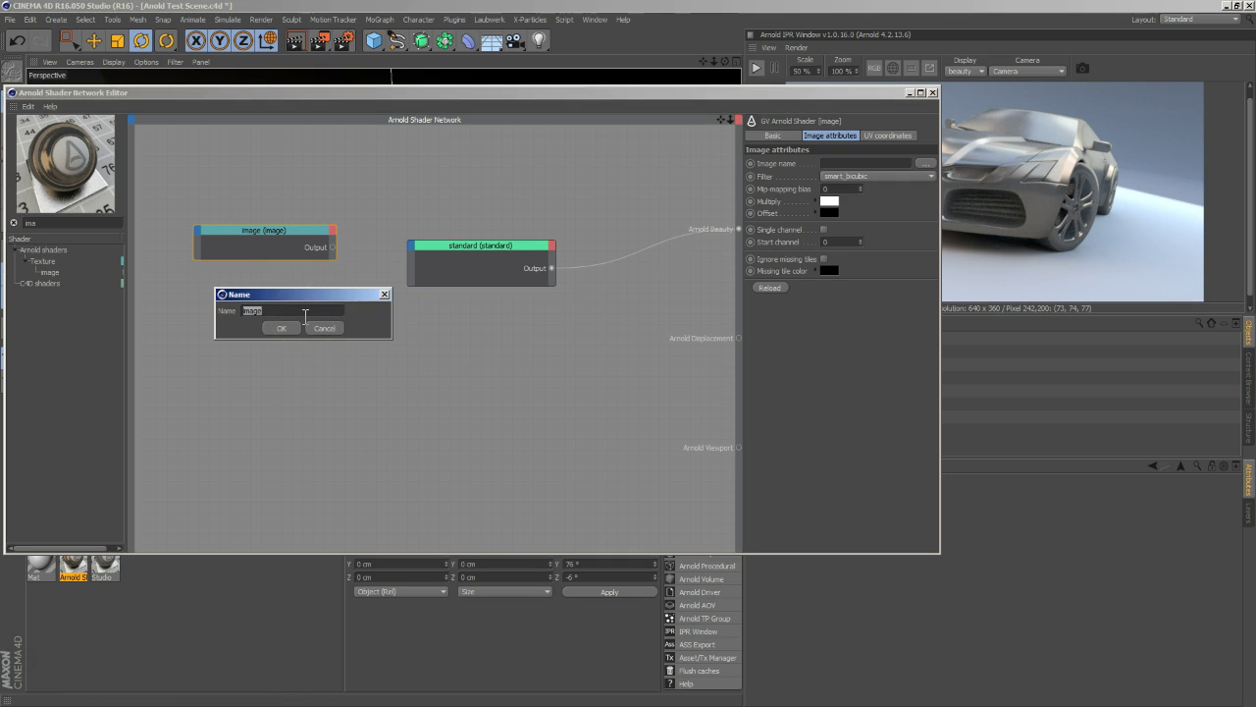
pyautogui.write('Diff_Weight')
pyautogui.click(280, 328)
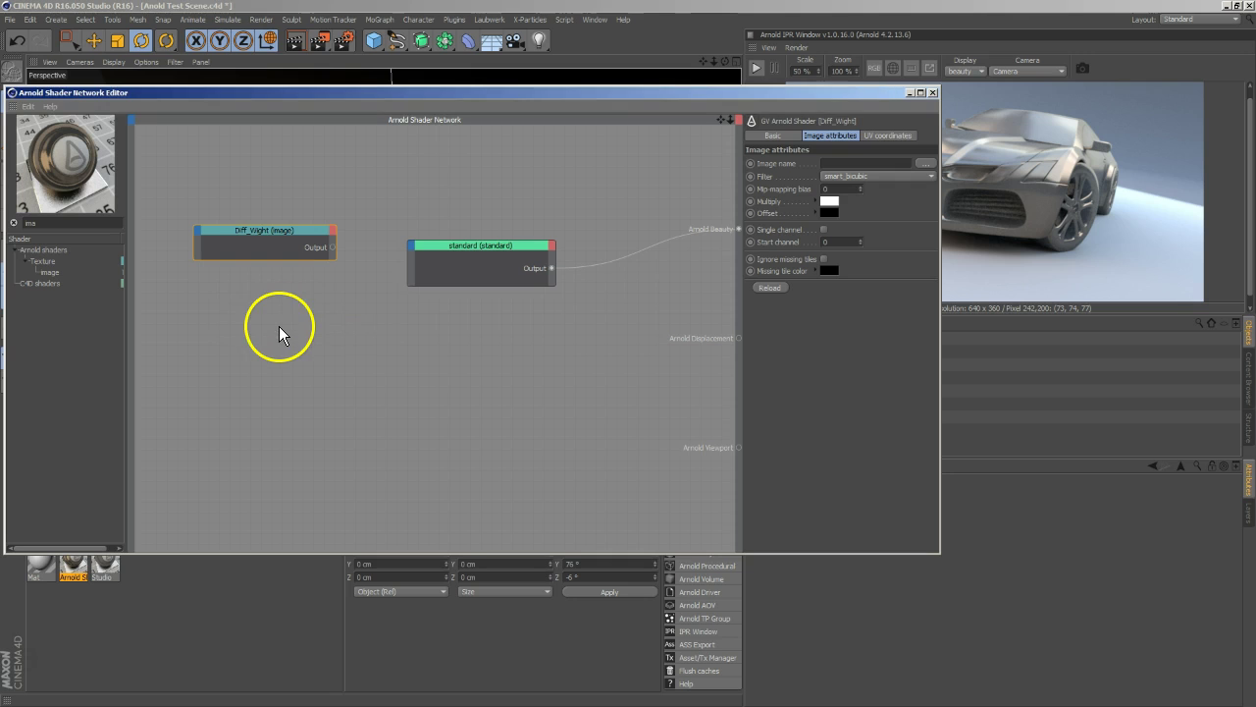
# Step: Load concrete_rough_02_diffuse from the Pro_Shaders_maps Concrete_maps folder on drive K into the Diff_Wight node, without copying it to the project
pyautogui.click(924, 163)
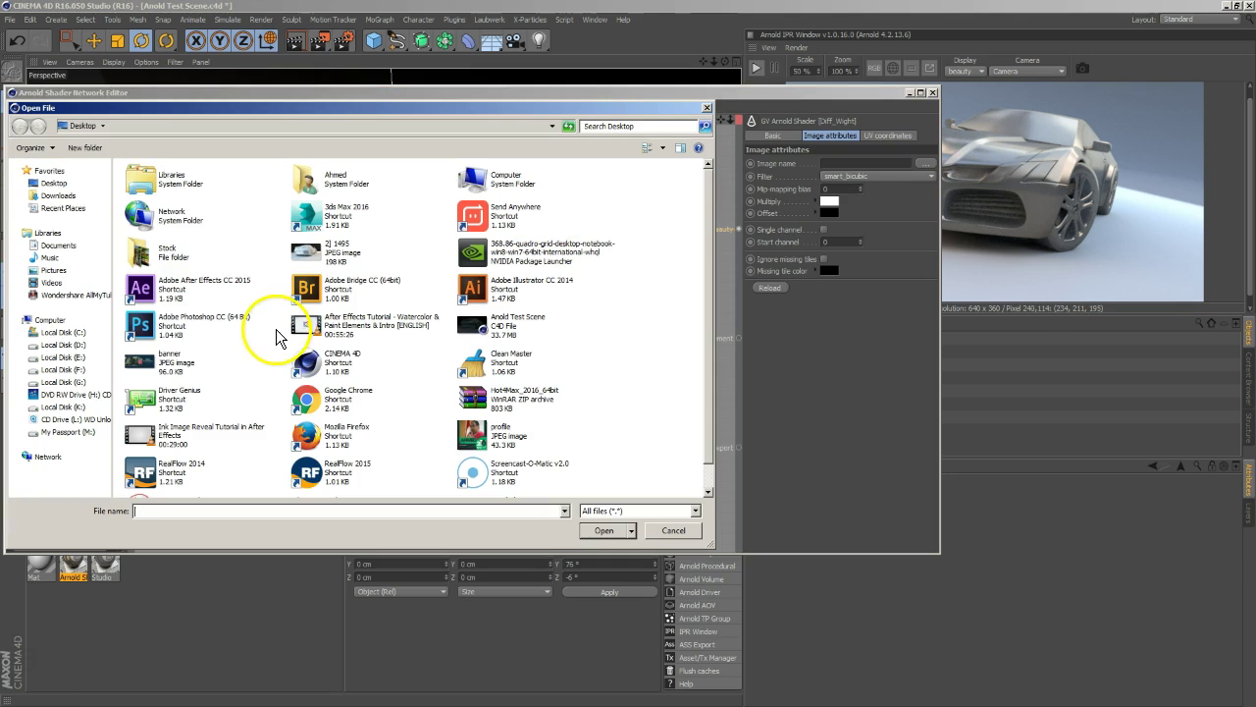
pyautogui.click(61, 406)
pyautogui.doubleClick(153, 391)
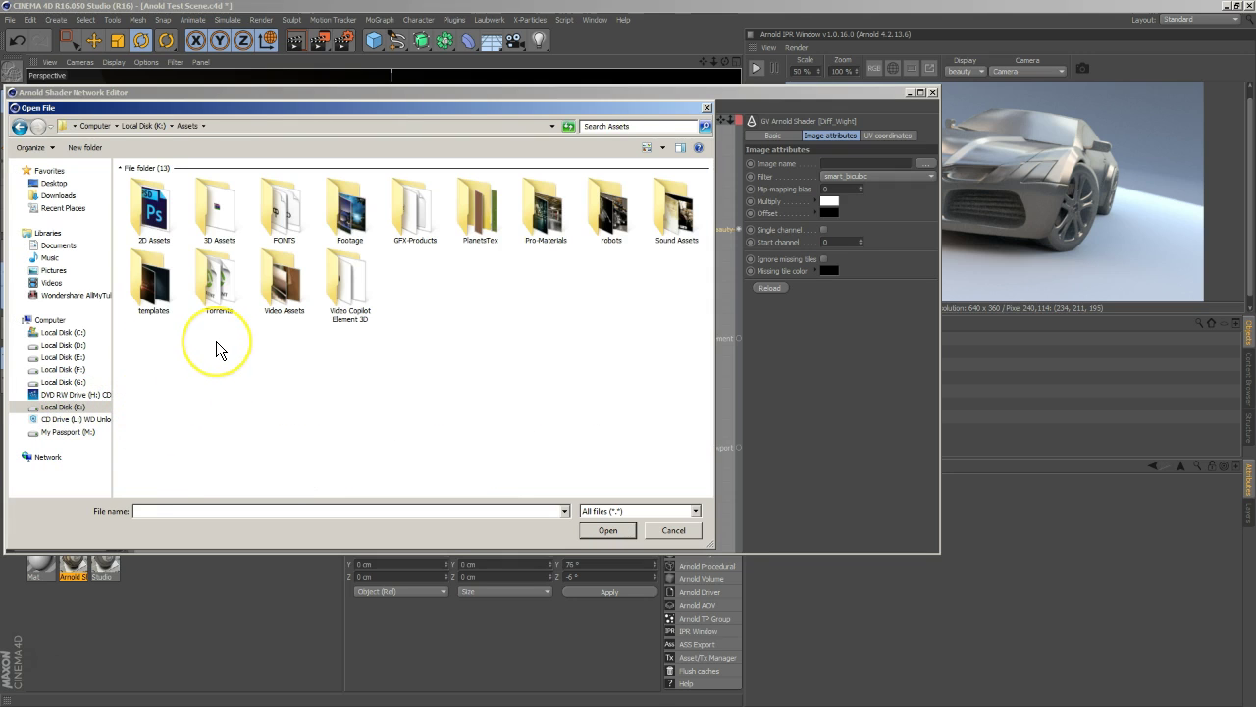
pyautogui.doubleClick(550, 236)
pyautogui.doubleClick(224, 204)
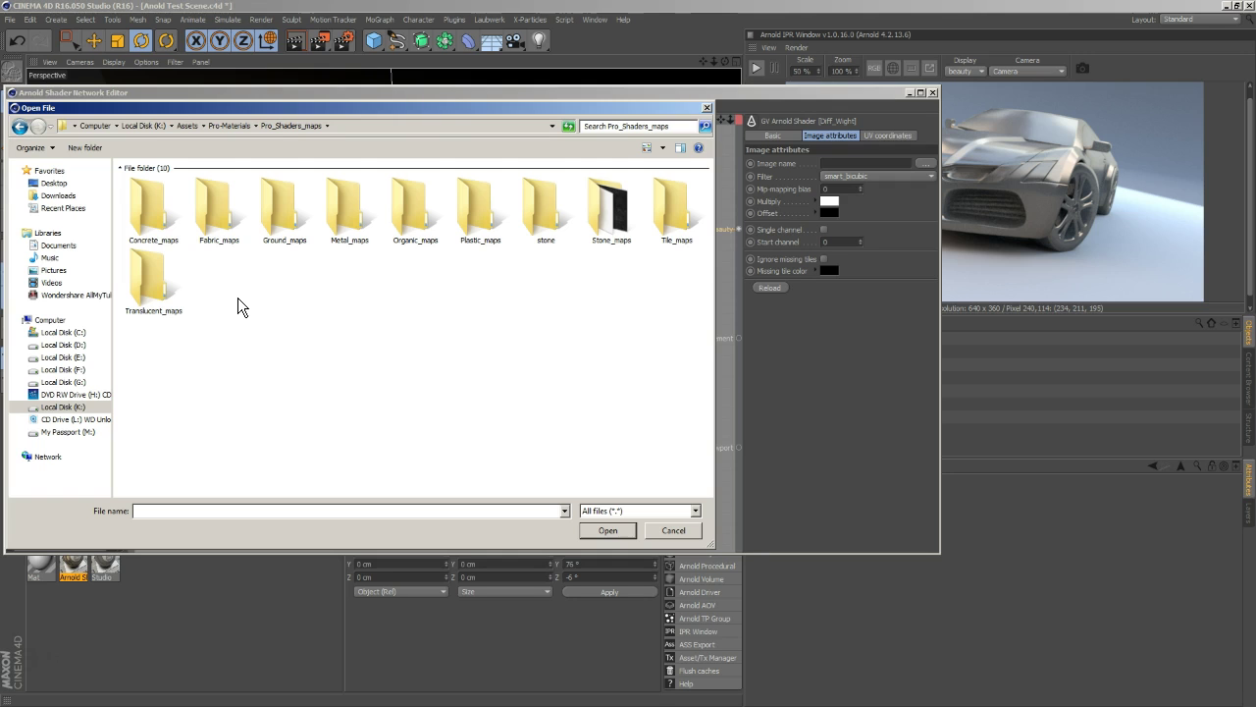
pyautogui.doubleClick(170, 235)
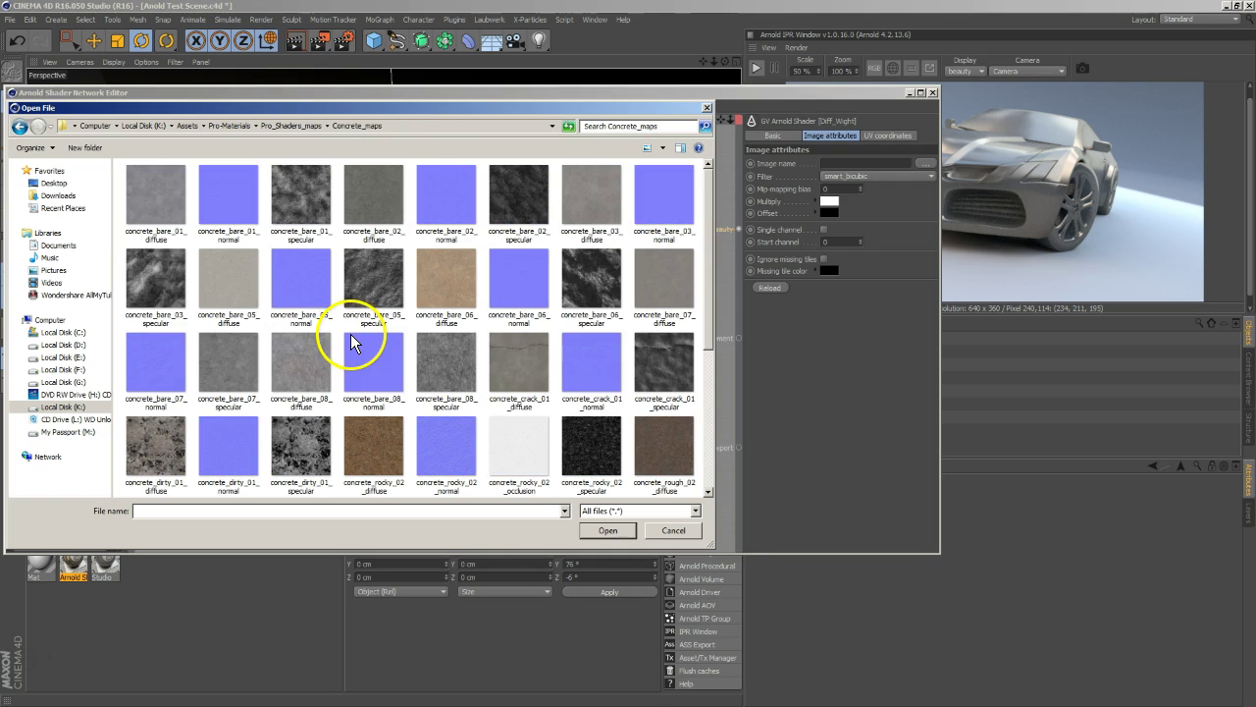
pyautogui.scroll(-3, 493, 364)
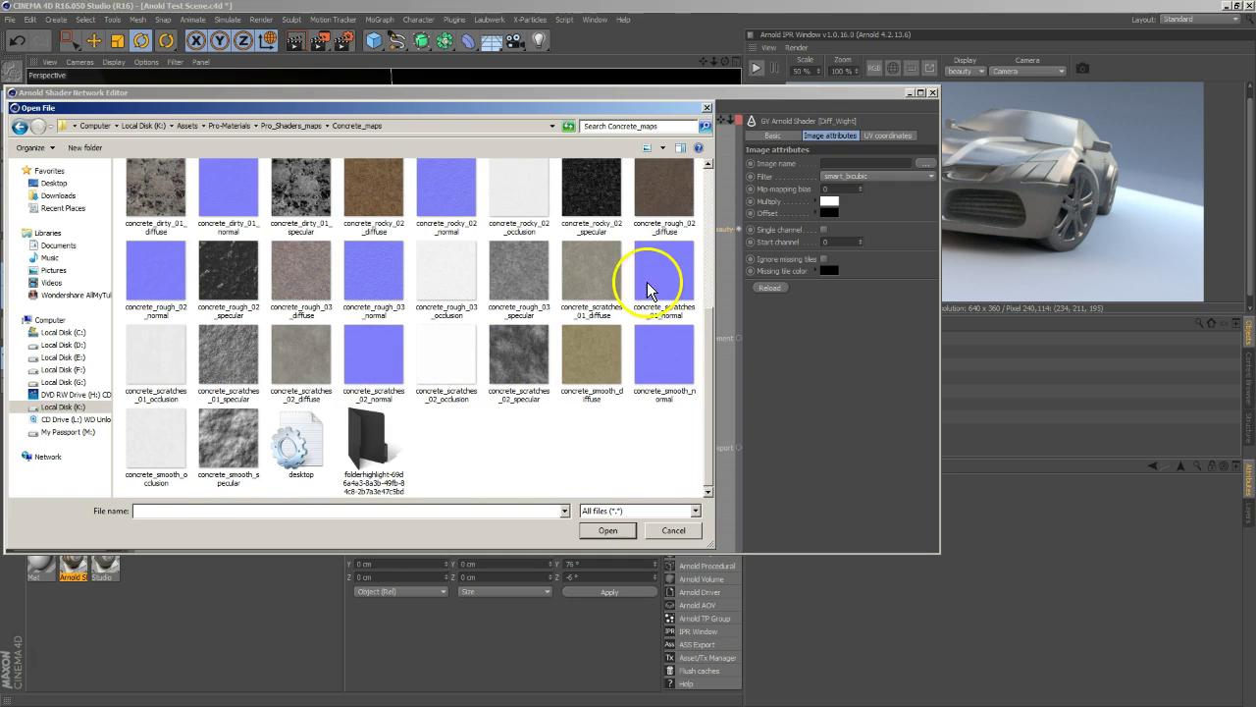
pyautogui.click(660, 188)
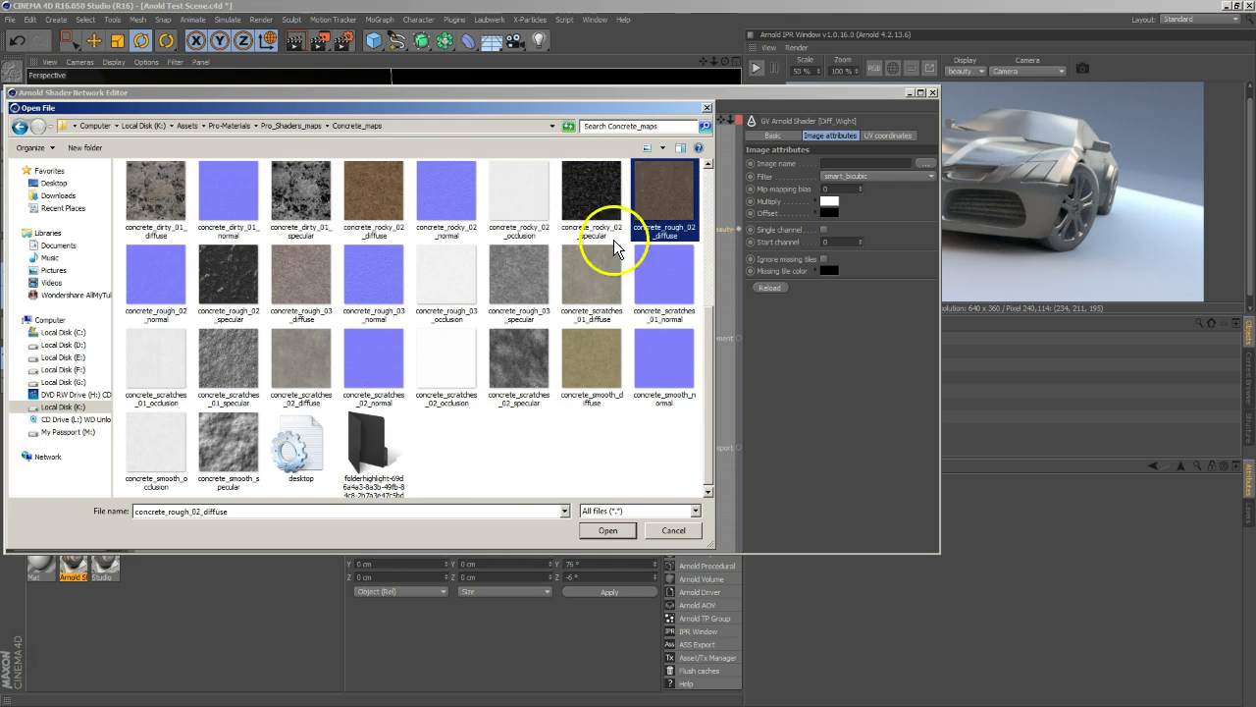
pyautogui.click(605, 530)
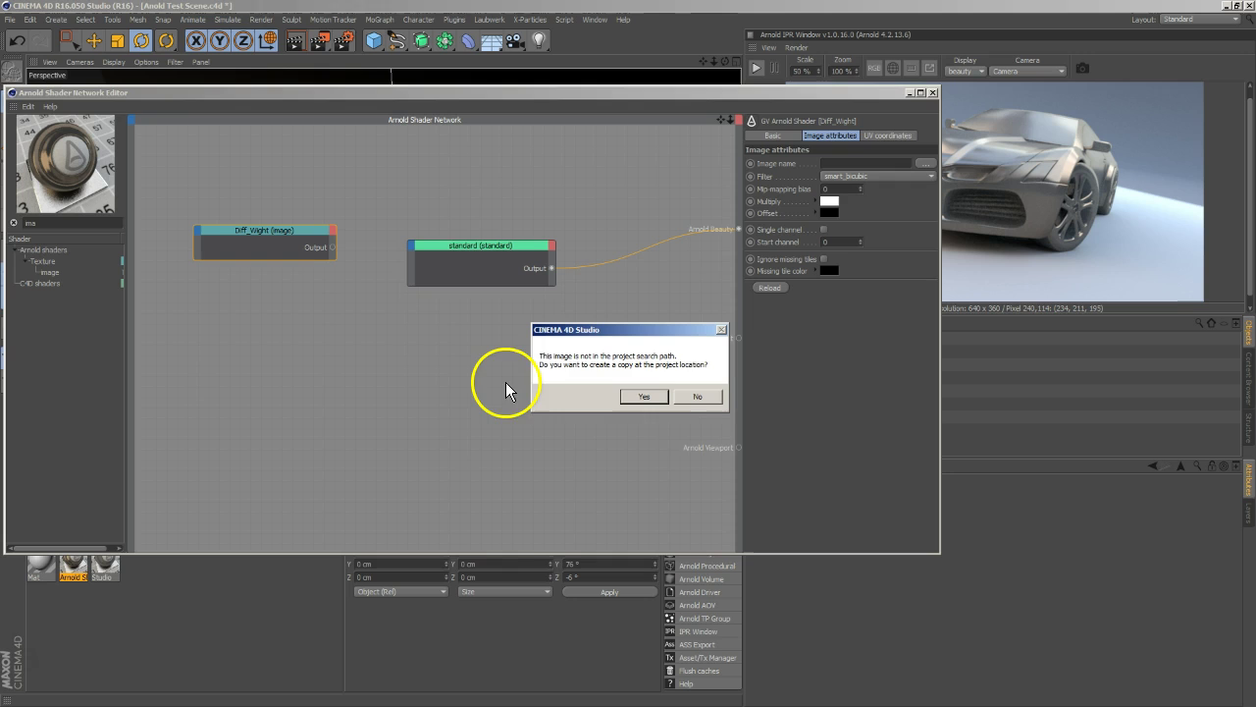
pyautogui.click(692, 398)
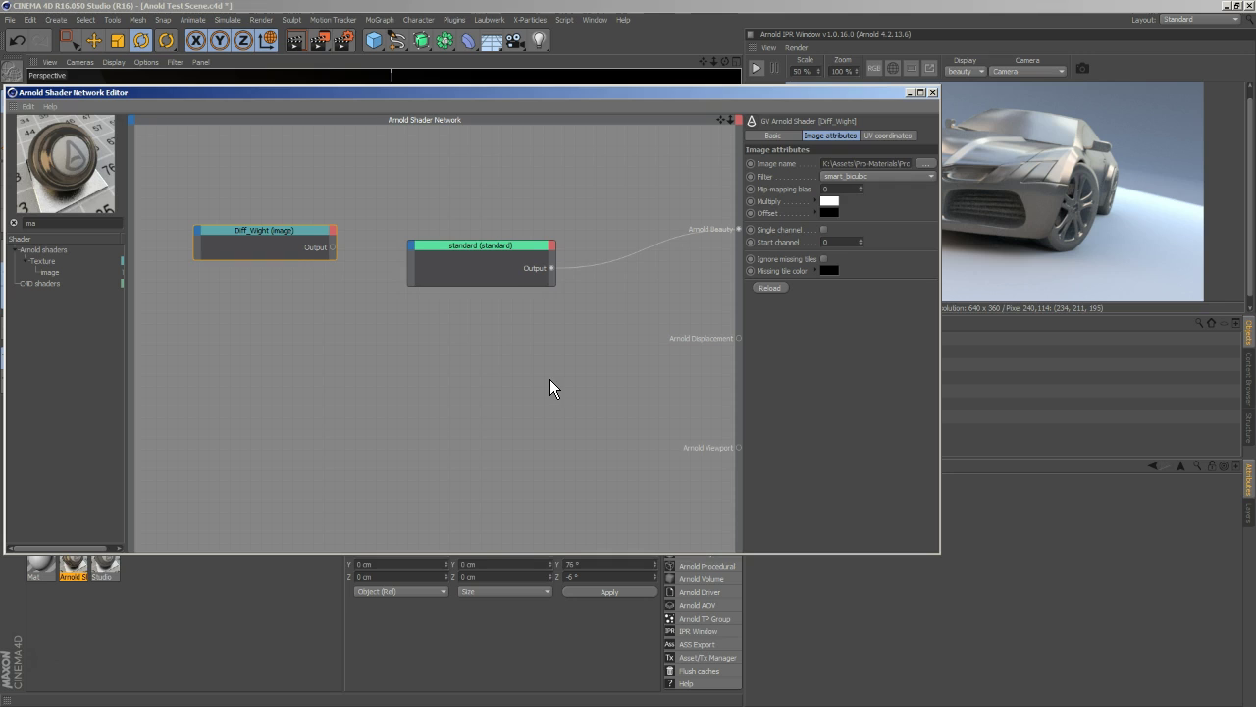
# Step: Expose the Diffuse Color input port on the standard shader node
pyautogui.click(468, 461)
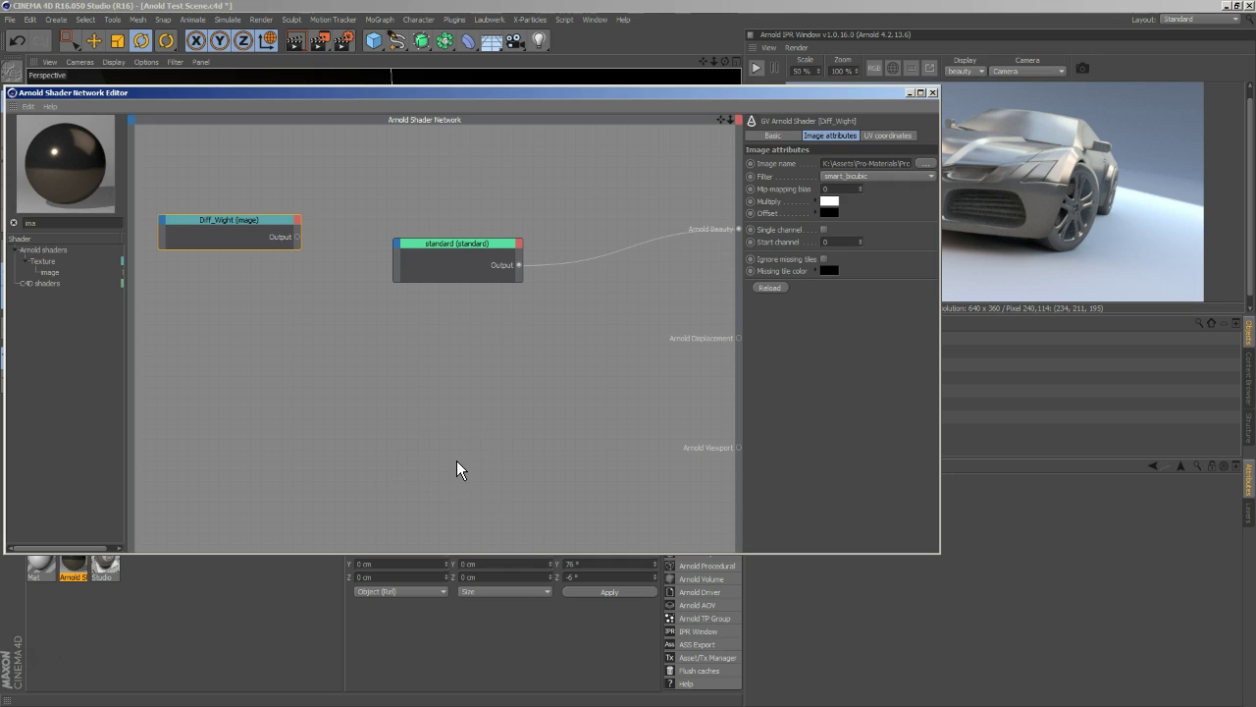
pyautogui.click(399, 249)
pyautogui.moveTo(408, 247)
pyautogui.moveTo(488, 252)
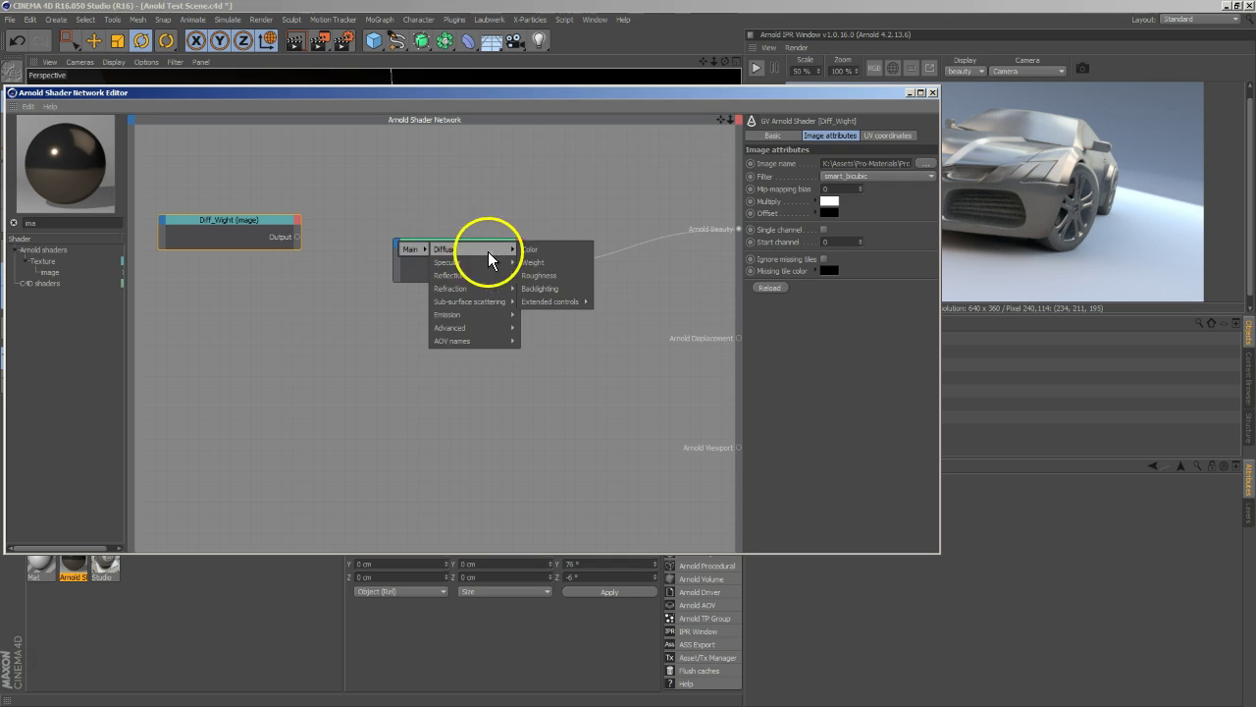
pyautogui.click(551, 249)
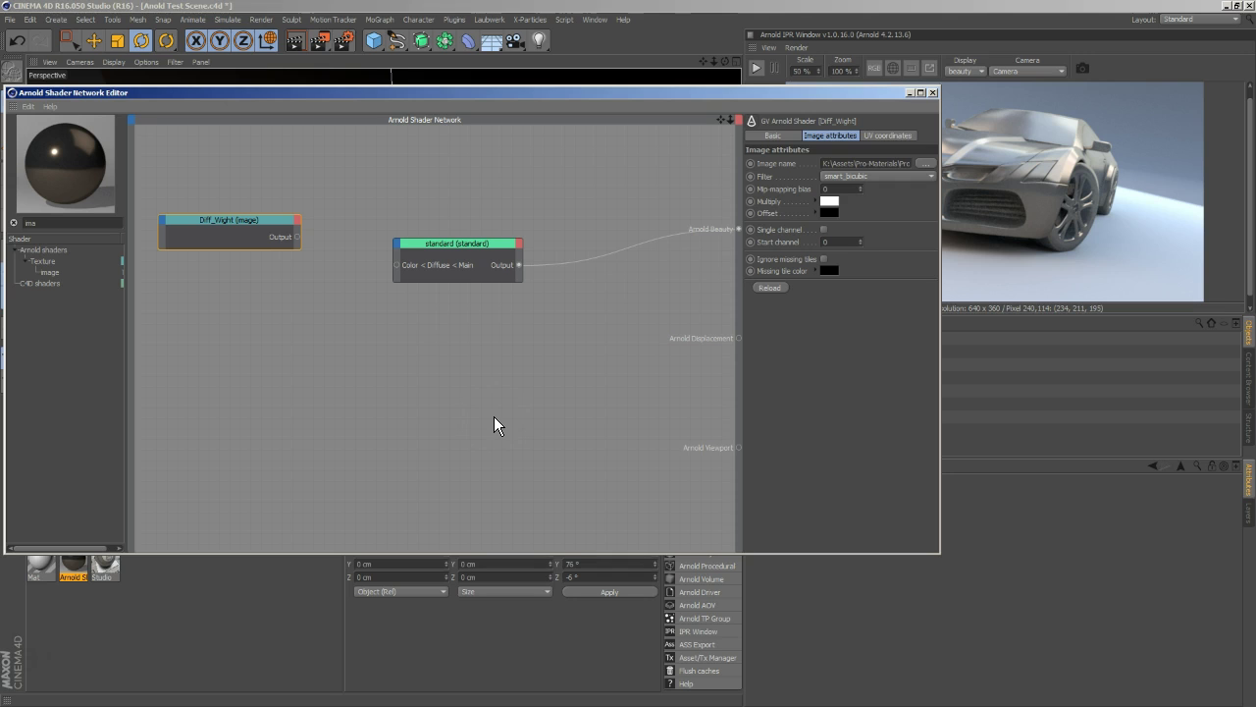
# Step: Examine the Color channel's texture options in the standard Mat material for comparison, and return to the Arnold material's network
pyautogui.click(43, 566)
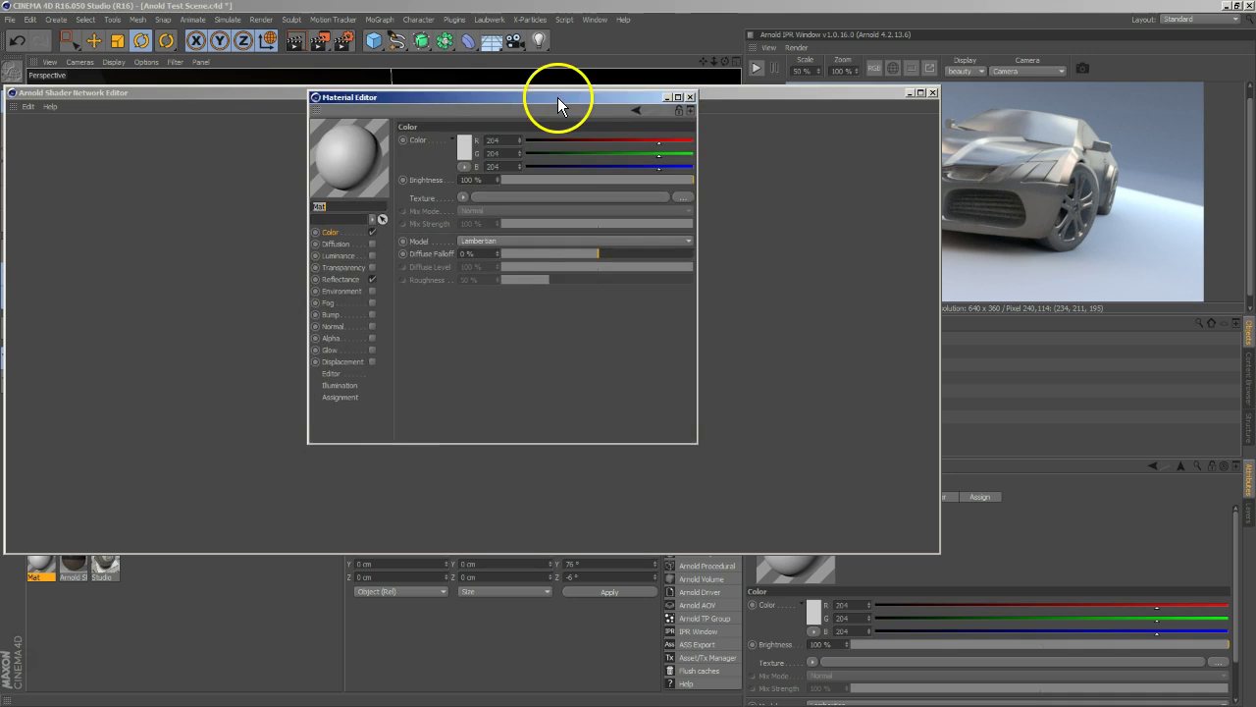
pyautogui.moveTo(557, 97); pyautogui.dragTo(557, 111)
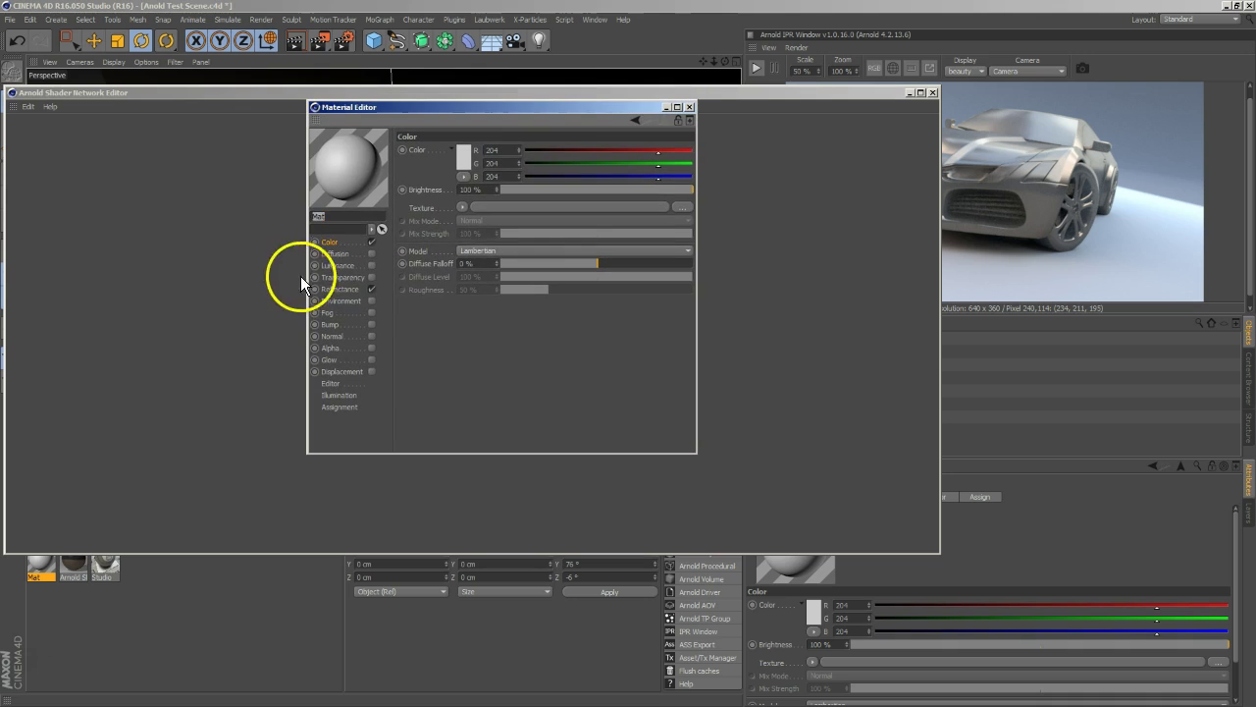
pyautogui.click(461, 208)
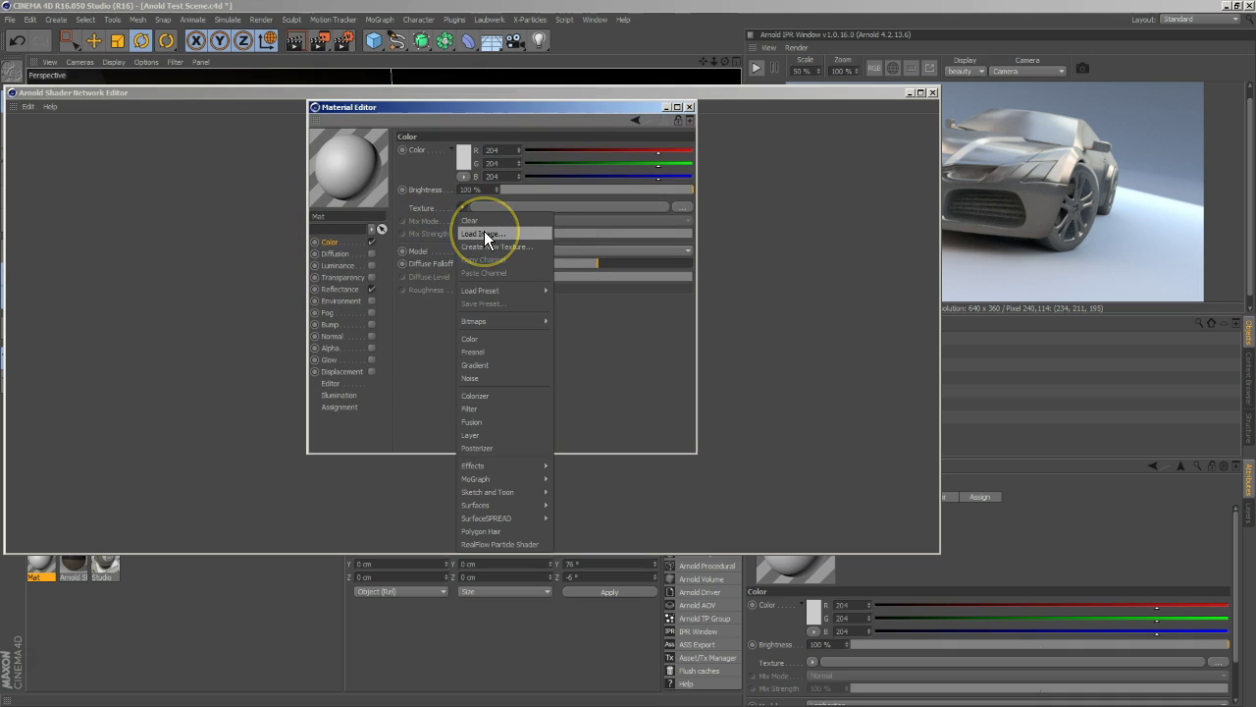
pyautogui.click(421, 206)
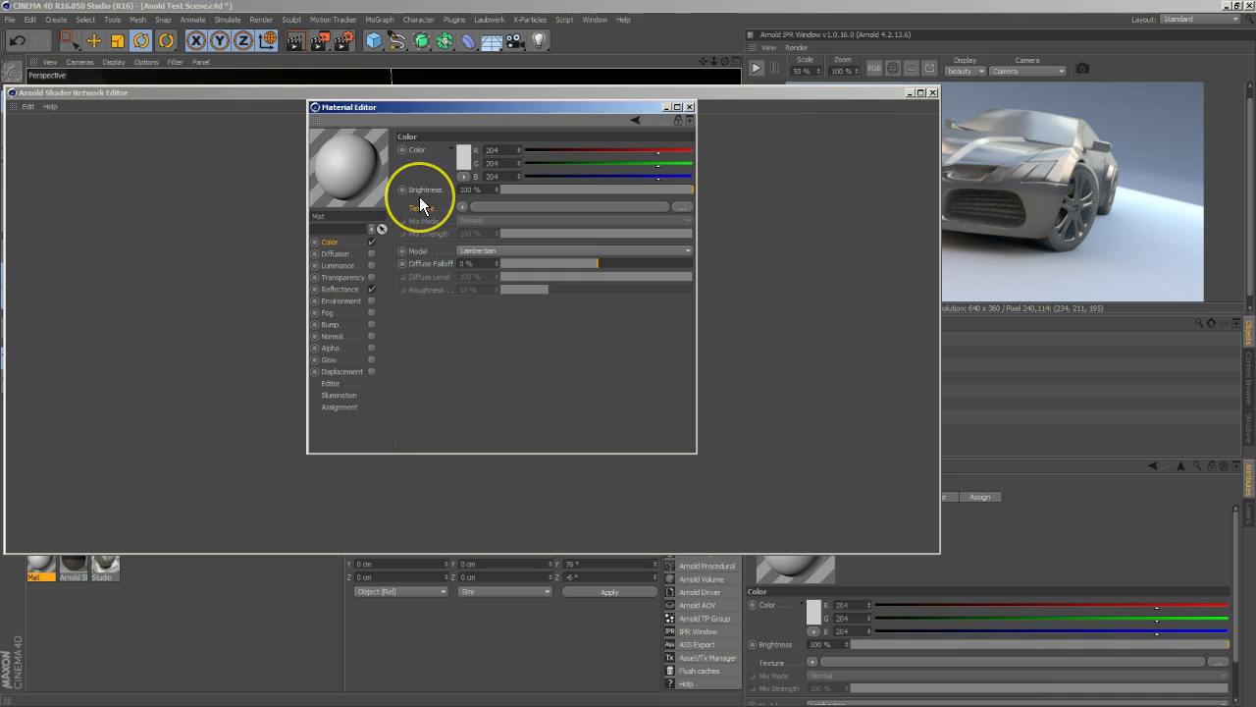
pyautogui.click(691, 108)
pyautogui.click(79, 565)
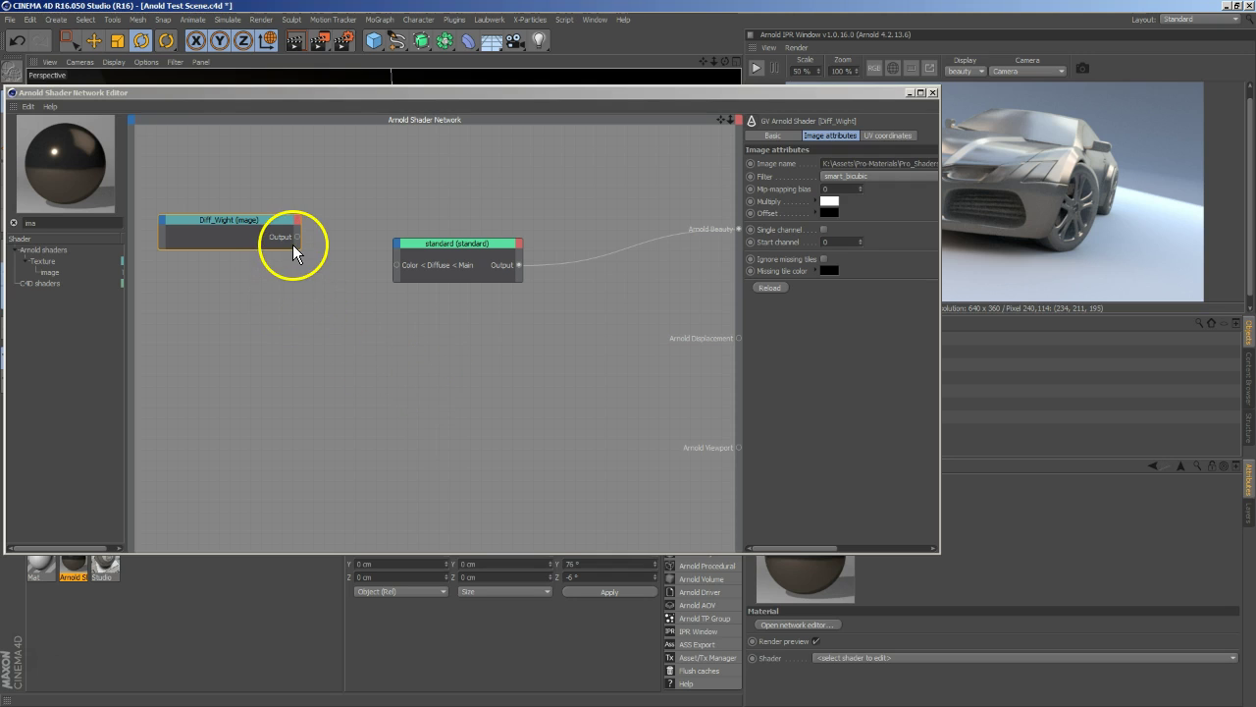
# Step: Connect the Diff_Wight output to the standard shader's Diffuse Color input, spread the two nodes apart, and set the diffuse weight to 0.72
pyautogui.moveTo(298, 236); pyautogui.dragTo(393, 266)
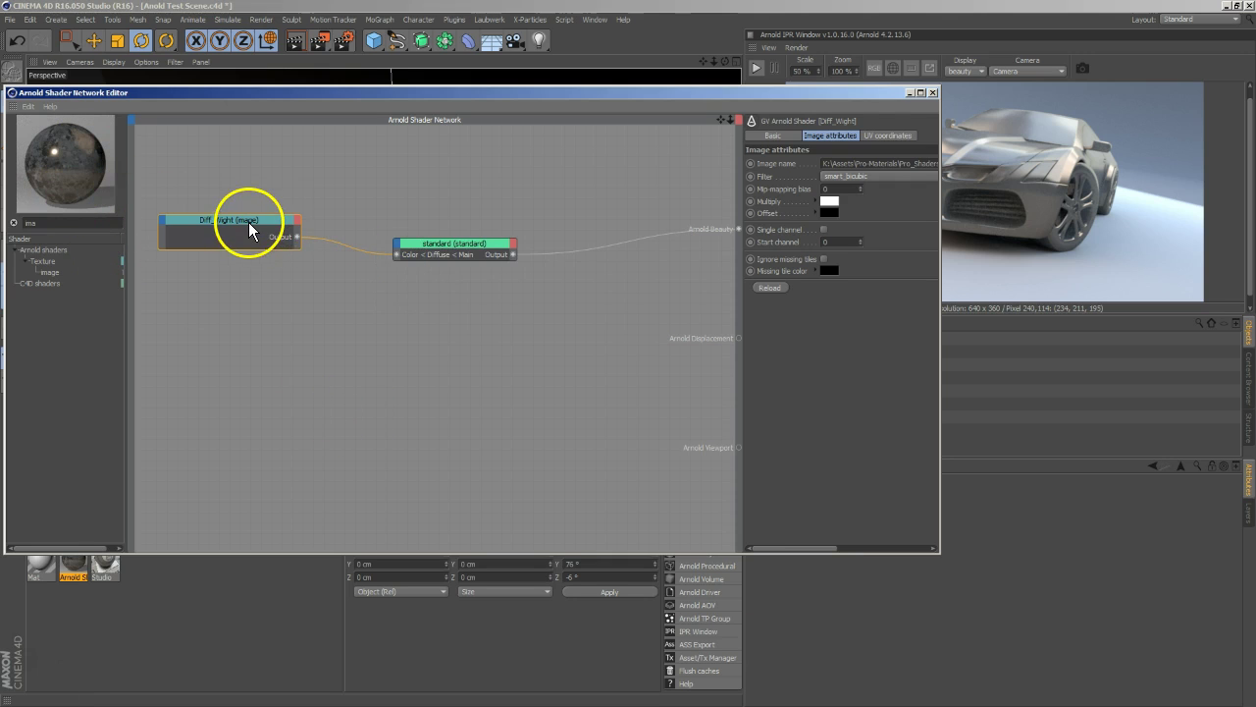
pyautogui.moveTo(251, 231); pyautogui.dragTo(274, 210)
pyautogui.moveTo(475, 240); pyautogui.dragTo(482, 266)
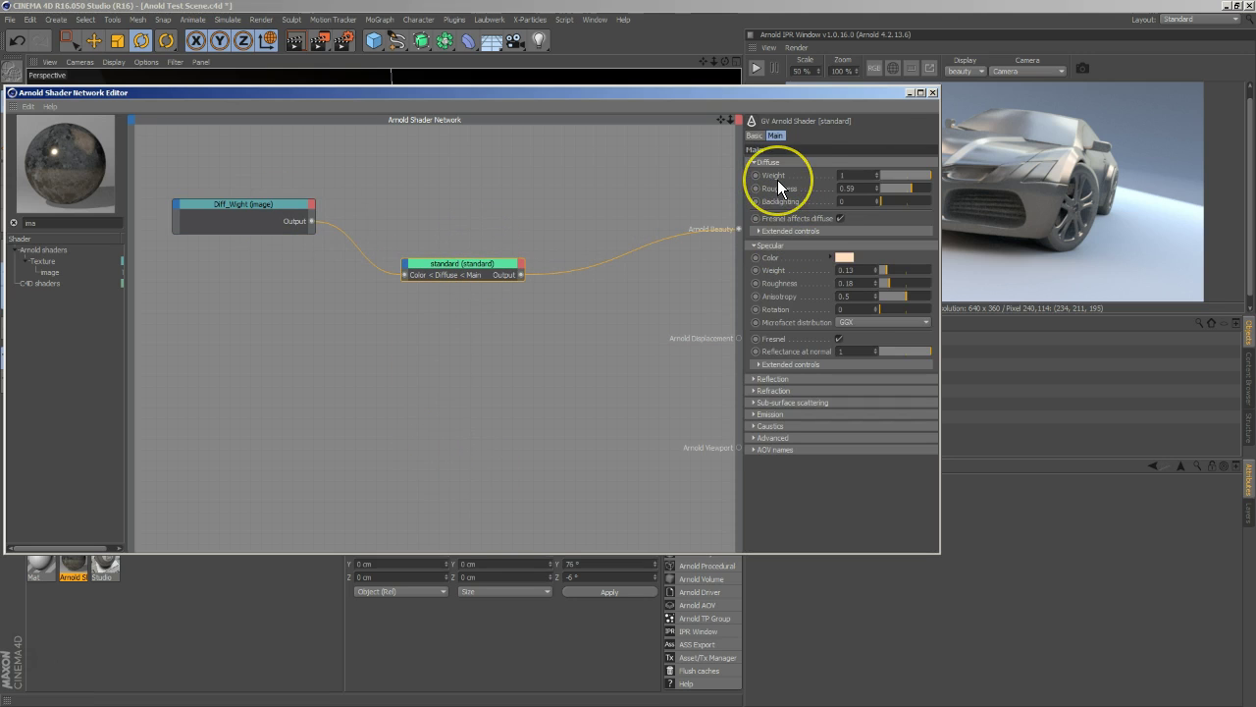
pyautogui.click(897, 176)
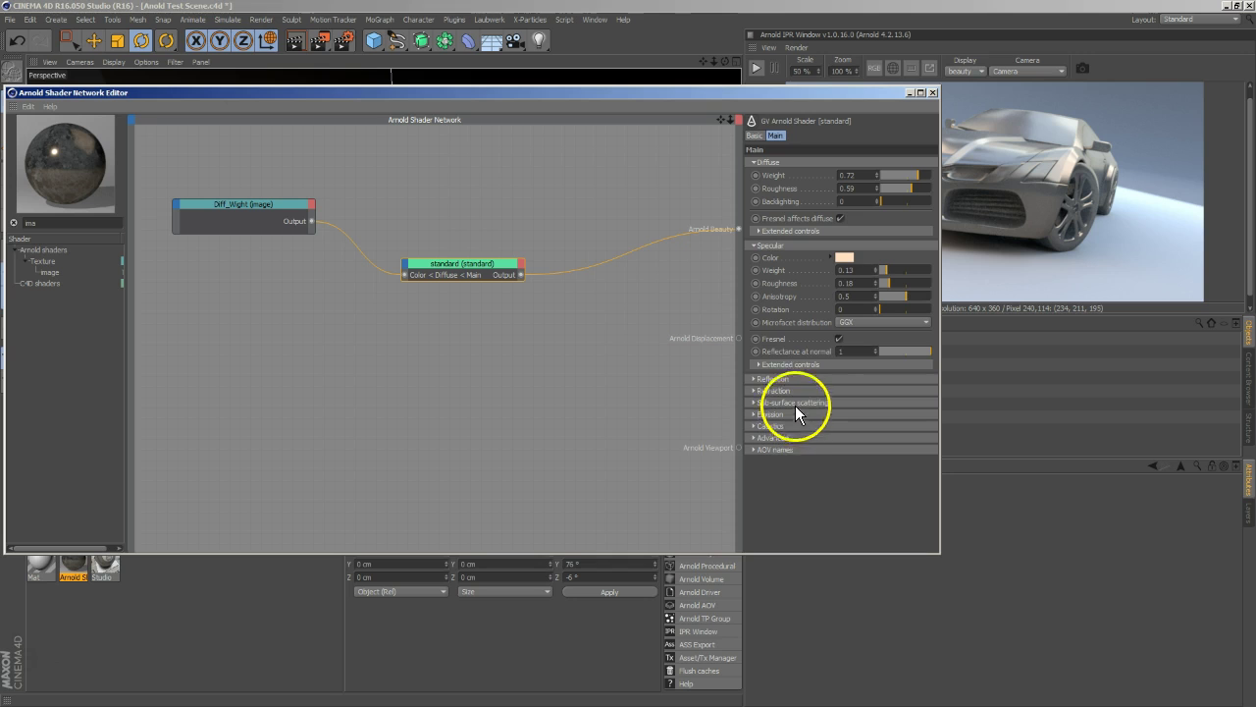
# Step: Set the standard shader's diffuse roughness to 0.4 and shift its node further from the Diff_Wight node
pyautogui.moveTo(900, 188); pyautogui.dragTo(847, 194)
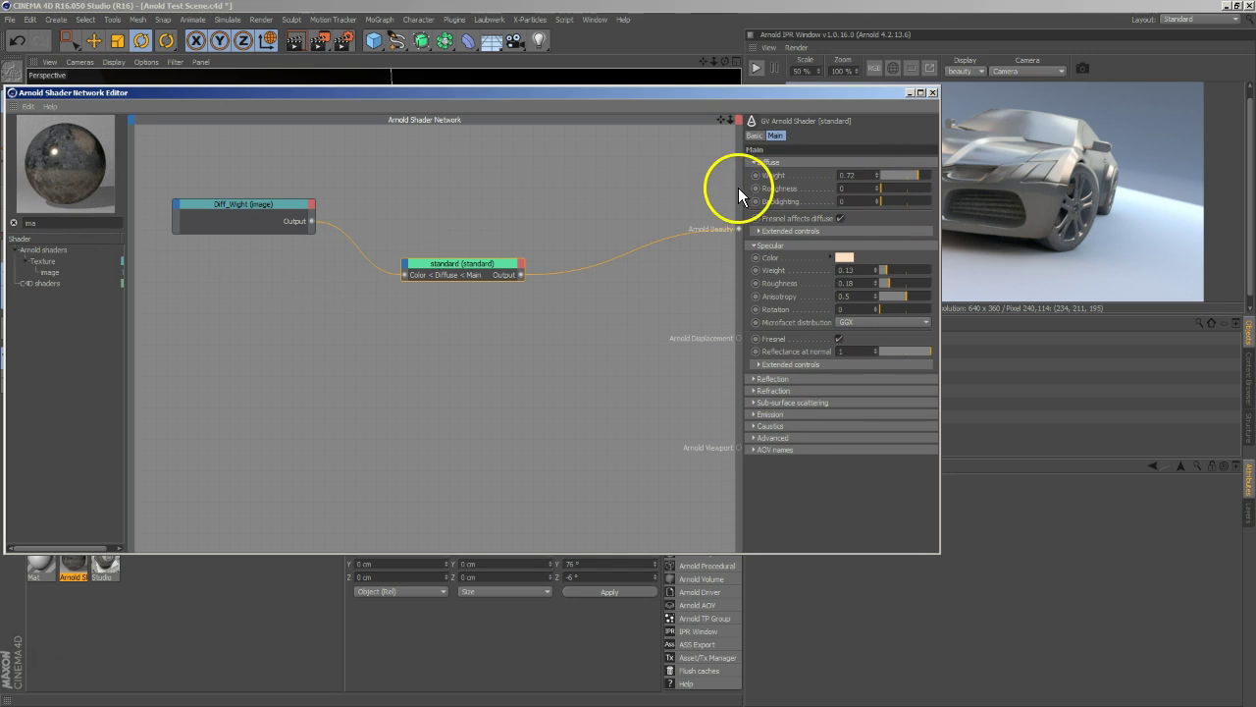
pyautogui.click(900, 189)
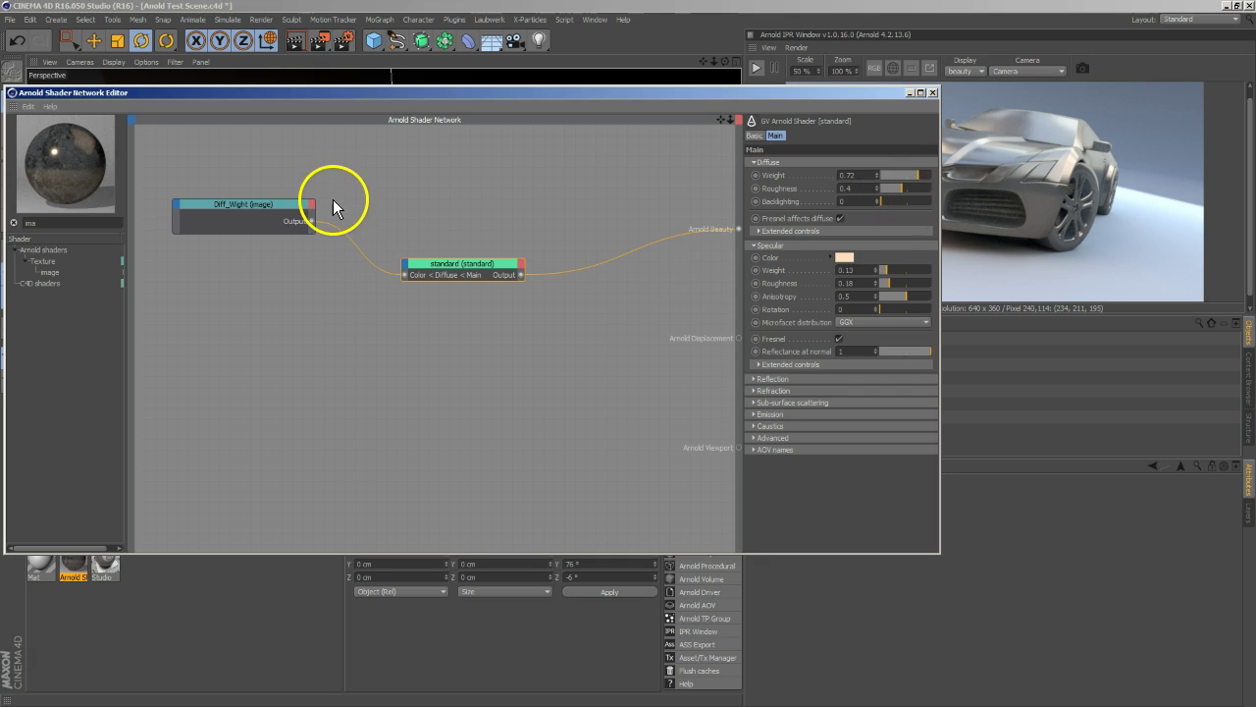
pyautogui.moveTo(432, 278); pyautogui.dragTo(447, 241)
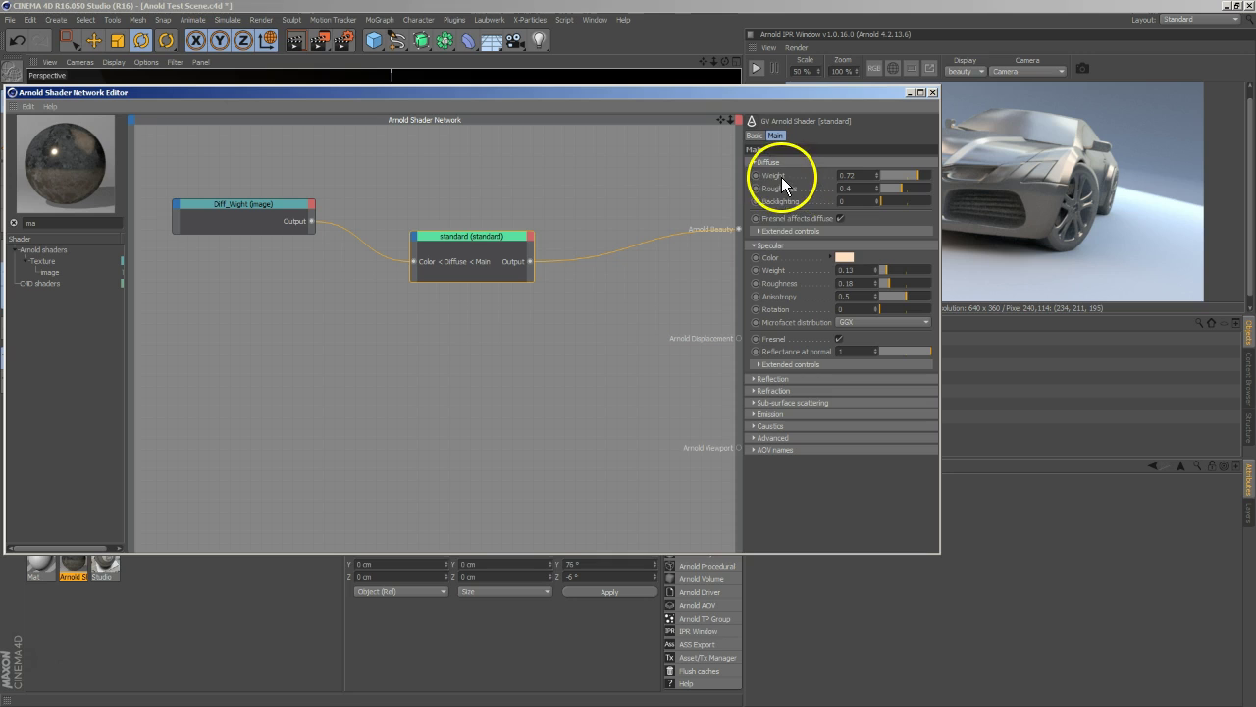
pyautogui.click(272, 205)
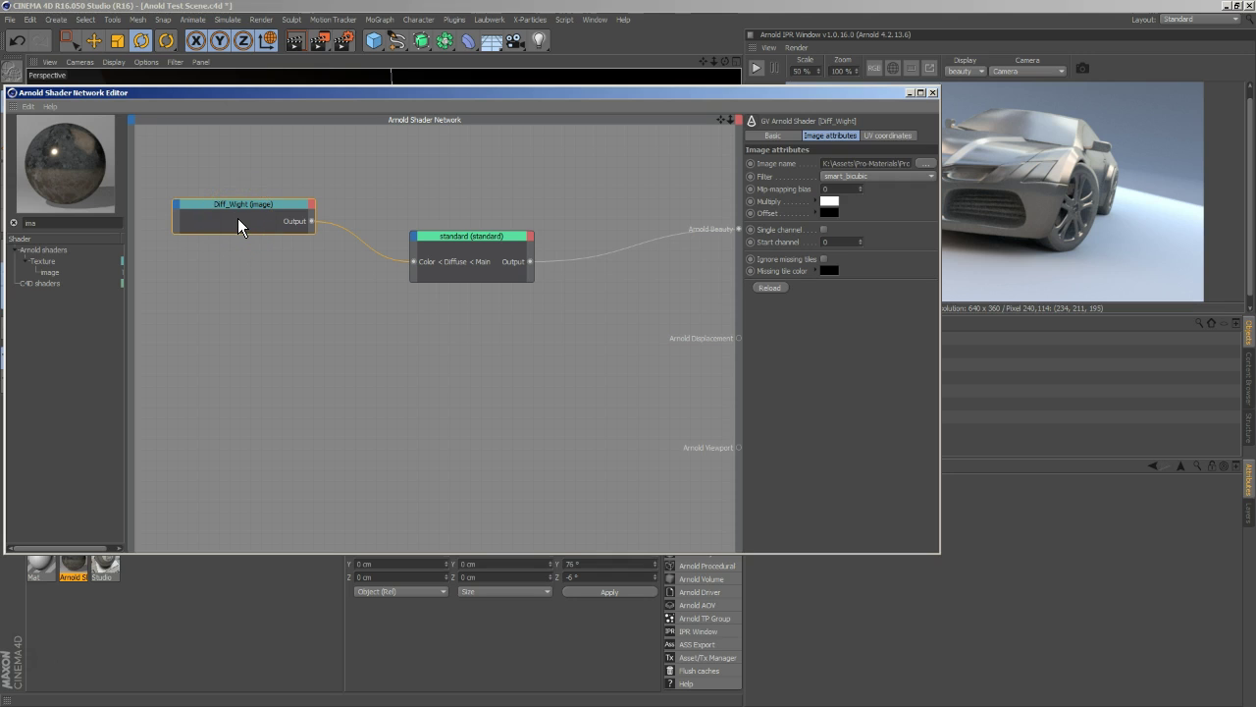
pyautogui.moveTo(441, 245); pyautogui.dragTo(480, 229)
pyautogui.click(252, 213)
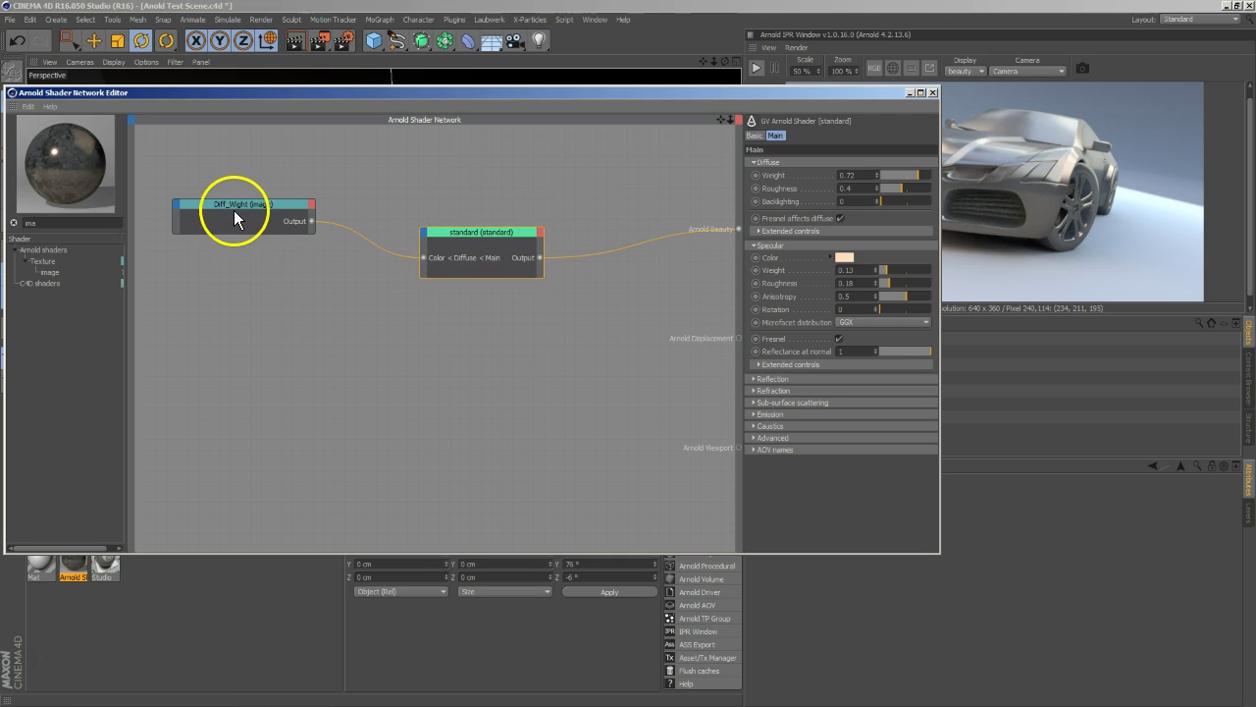
# Step: Find the color_correct shader, place it between the Diff_Wight and standard nodes, and remove their direct connection
pyautogui.doubleClick(82, 232)
pyautogui.write('color')
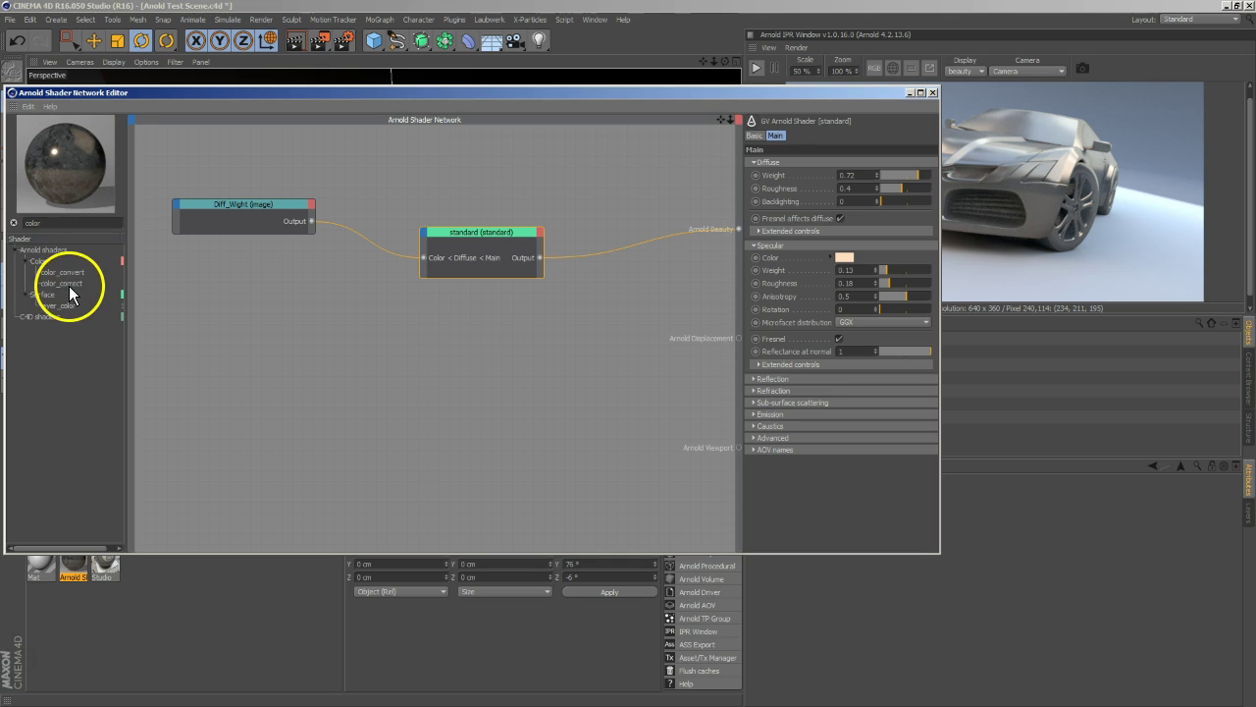
pyautogui.click(364, 238)
pyautogui.moveTo(463, 229); pyautogui.dragTo(518, 232)
pyautogui.click(376, 233)
pyautogui.moveTo(381, 251); pyautogui.dragTo(384, 220)
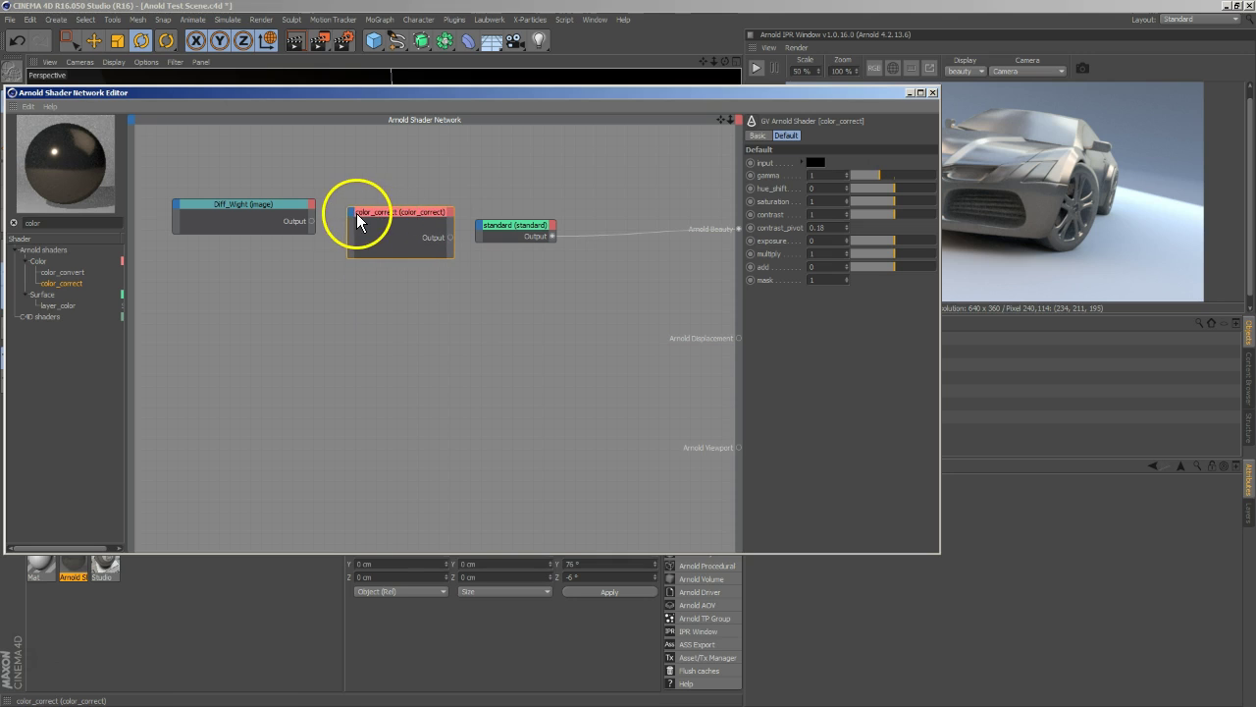
# Step: Expose the color_correct node's input port and connect the Diff_Wight output to it, spacing out the nodes
pyautogui.click(359, 221)
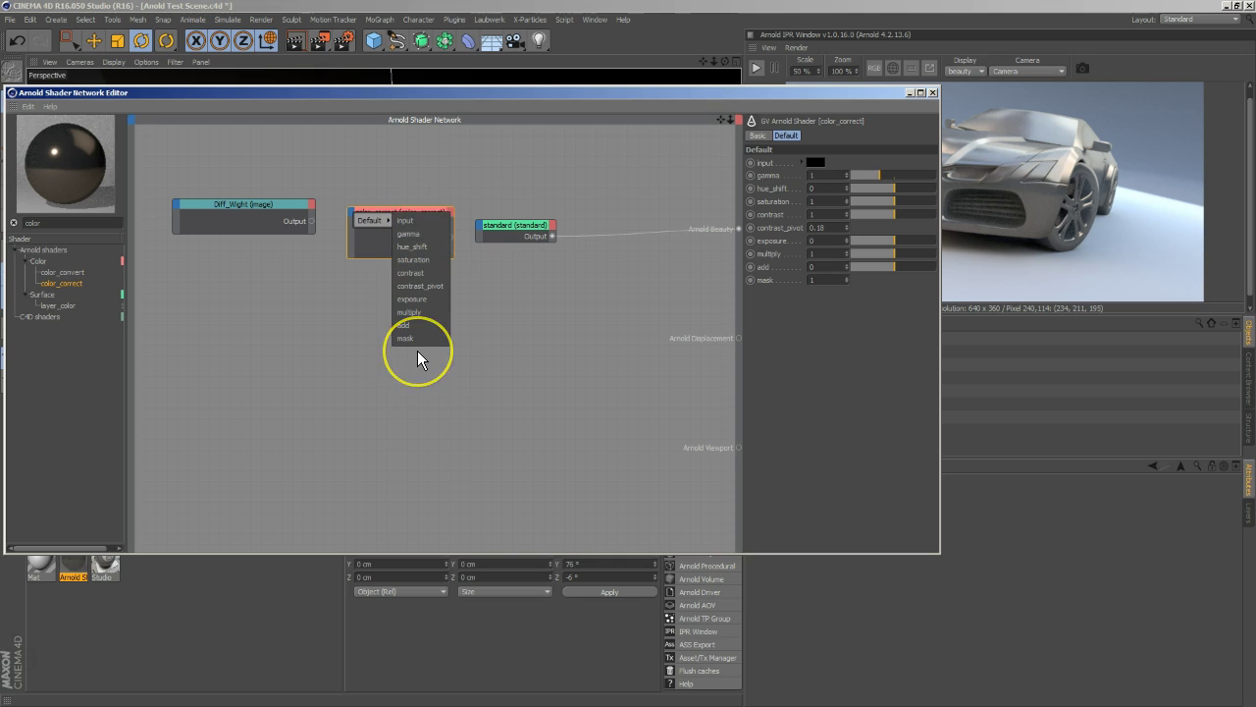
pyautogui.click(405, 221)
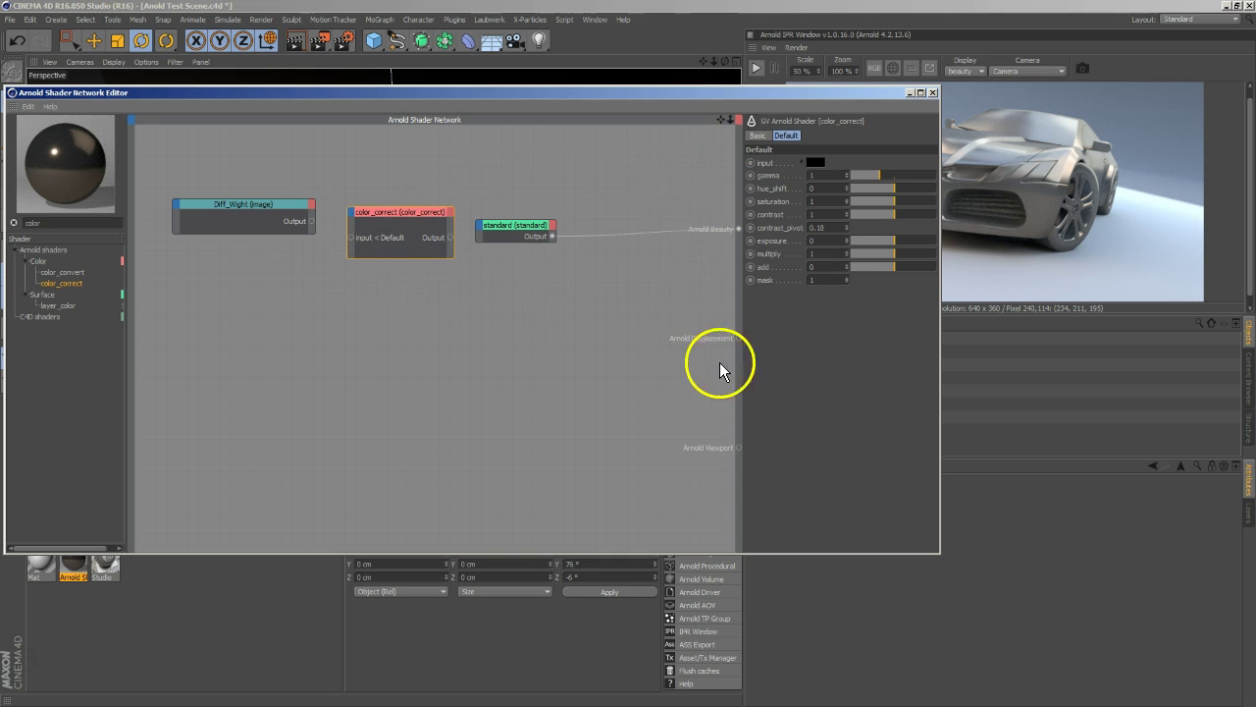
pyautogui.moveTo(313, 221); pyautogui.dragTo(355, 238)
pyautogui.moveTo(501, 229); pyautogui.dragTo(548, 227)
pyautogui.moveTo(452, 210); pyautogui.dragTo(471, 261)
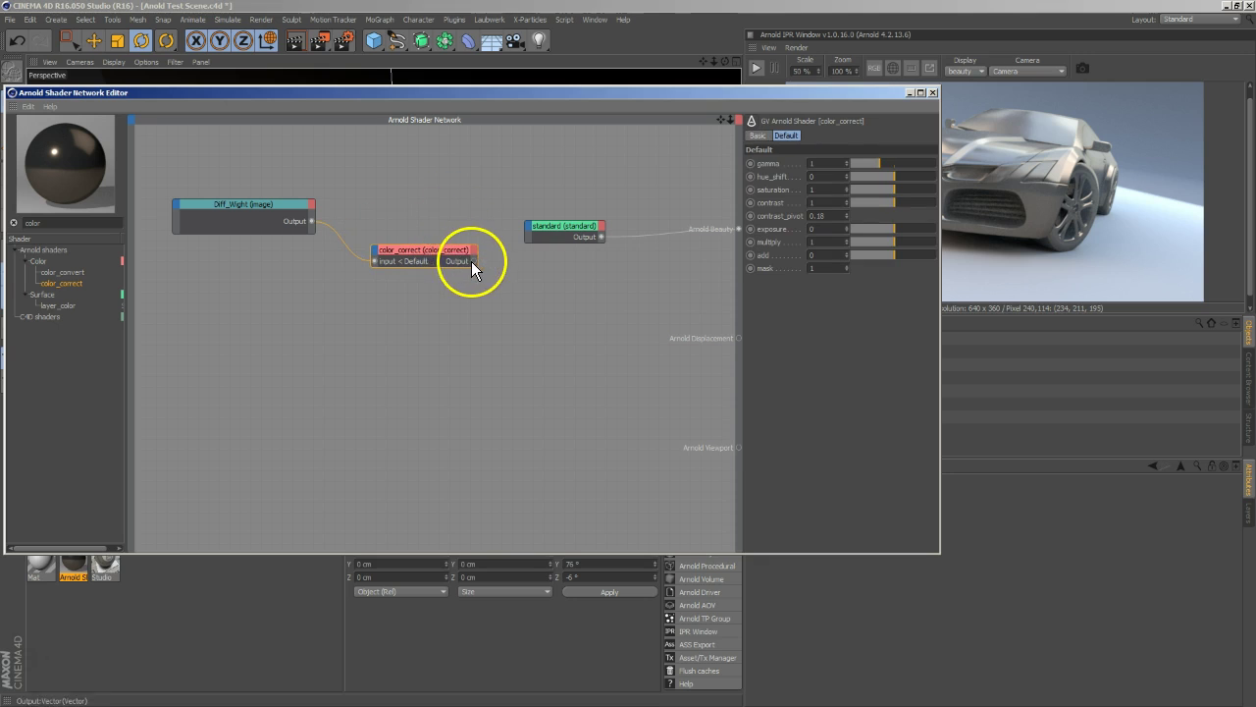
# Step: Connect the color_correct output to the standard shader's Diffuse Color input, moving both nodes apart
pyautogui.click(515, 232)
pyautogui.moveTo(523, 231); pyautogui.dragTo(536, 238)
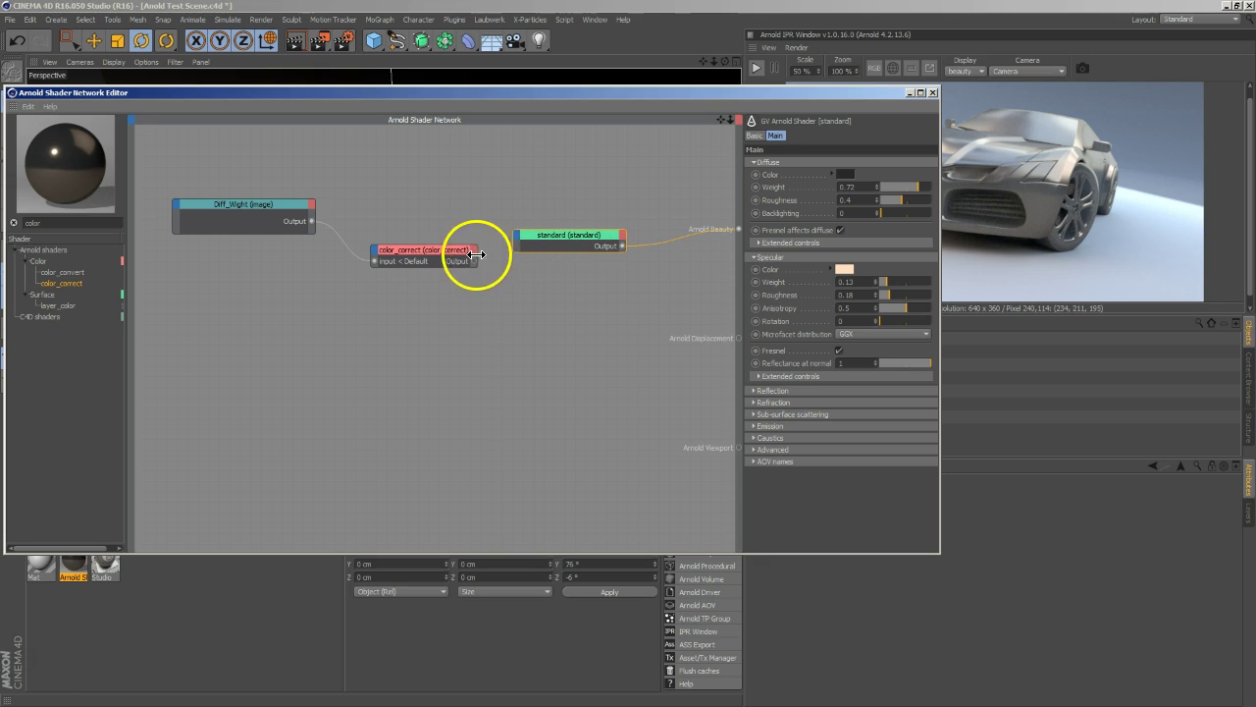
pyautogui.moveTo(442, 247); pyautogui.dragTo(407, 245)
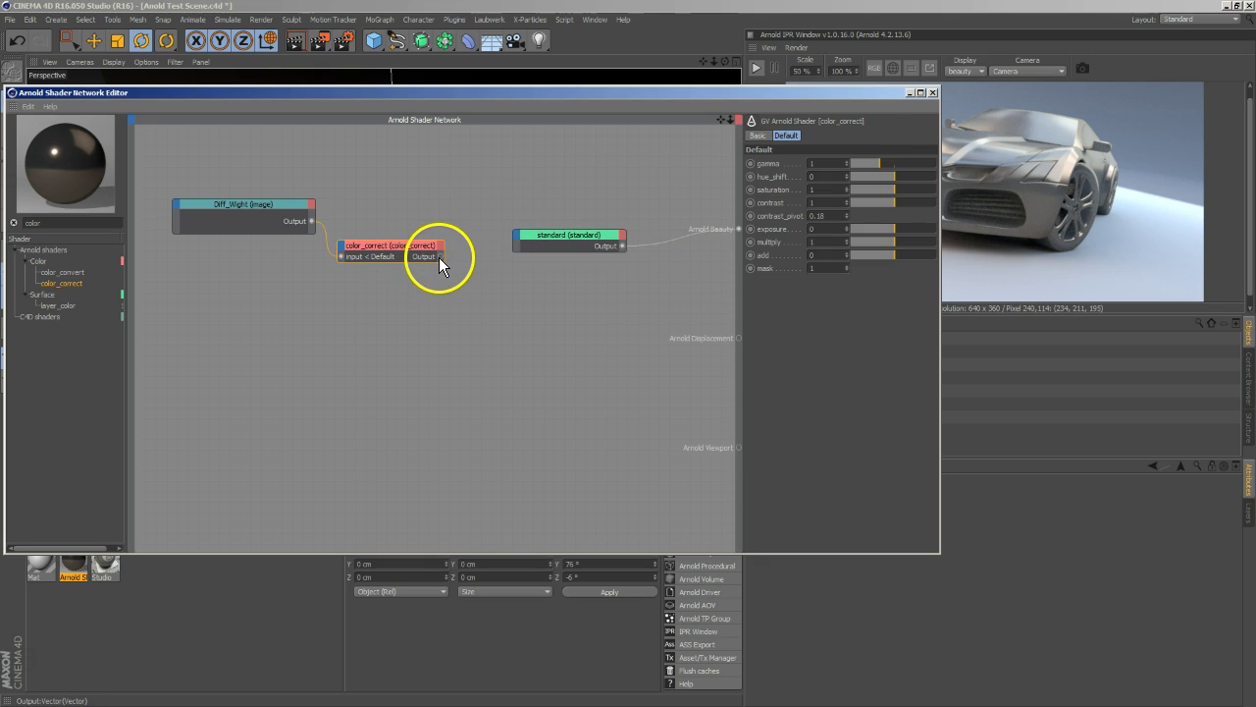
pyautogui.moveTo(511, 242); pyautogui.dragTo(658, 246)
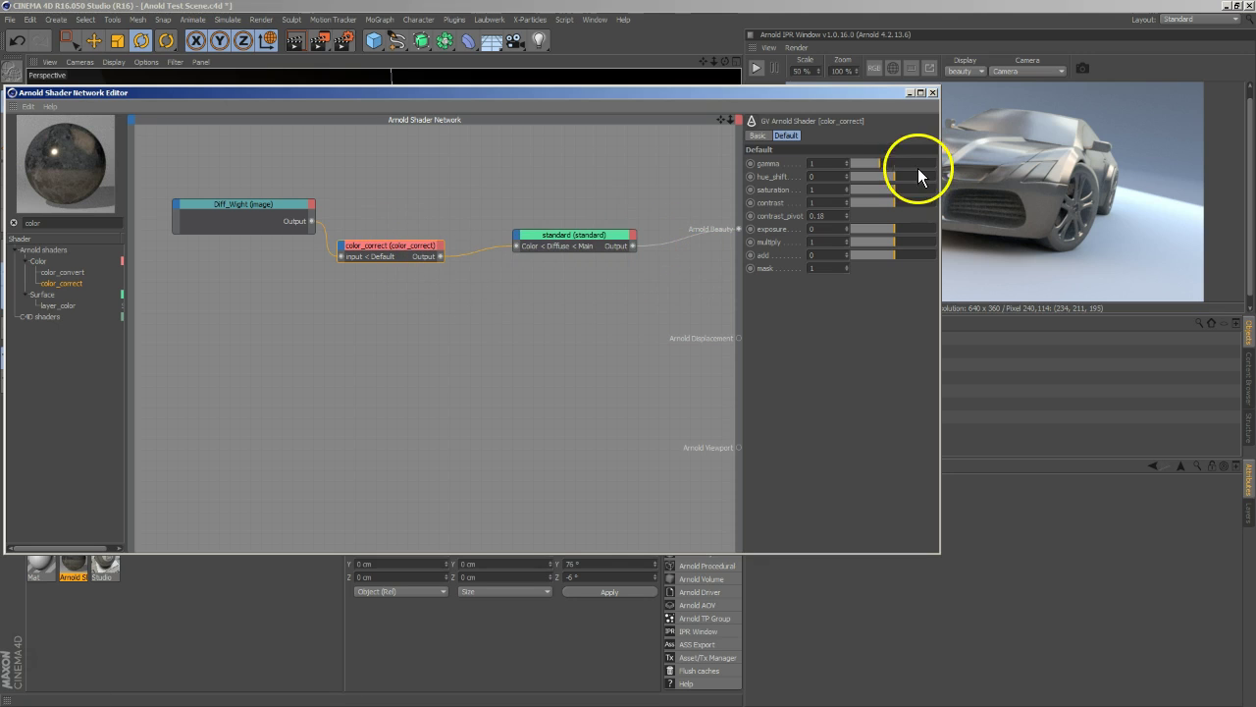
# Step: Set the color_correct gamma to 1.23 and contrast to 1.27, and compact the layout of the Diff_Wight and color_correct nodes
pyautogui.moveTo(882, 165)
pyautogui.mouseDown()
pyautogui.moveTo(867, 164)
pyautogui.moveTo(900, 164)
pyautogui.mouseUp()
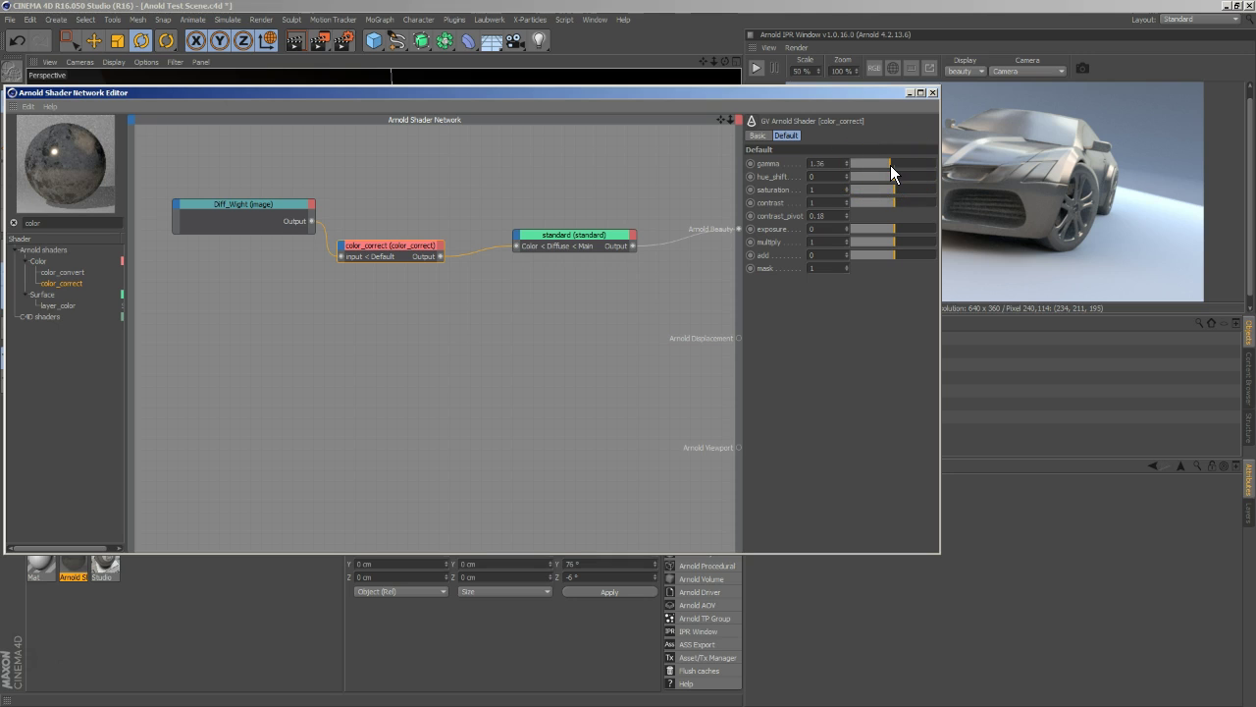
pyautogui.click(872, 205)
pyautogui.moveTo(887, 217)
pyautogui.mouseDown()
pyautogui.moveTo(920, 204)
pyautogui.moveTo(906, 200)
pyautogui.mouseUp()
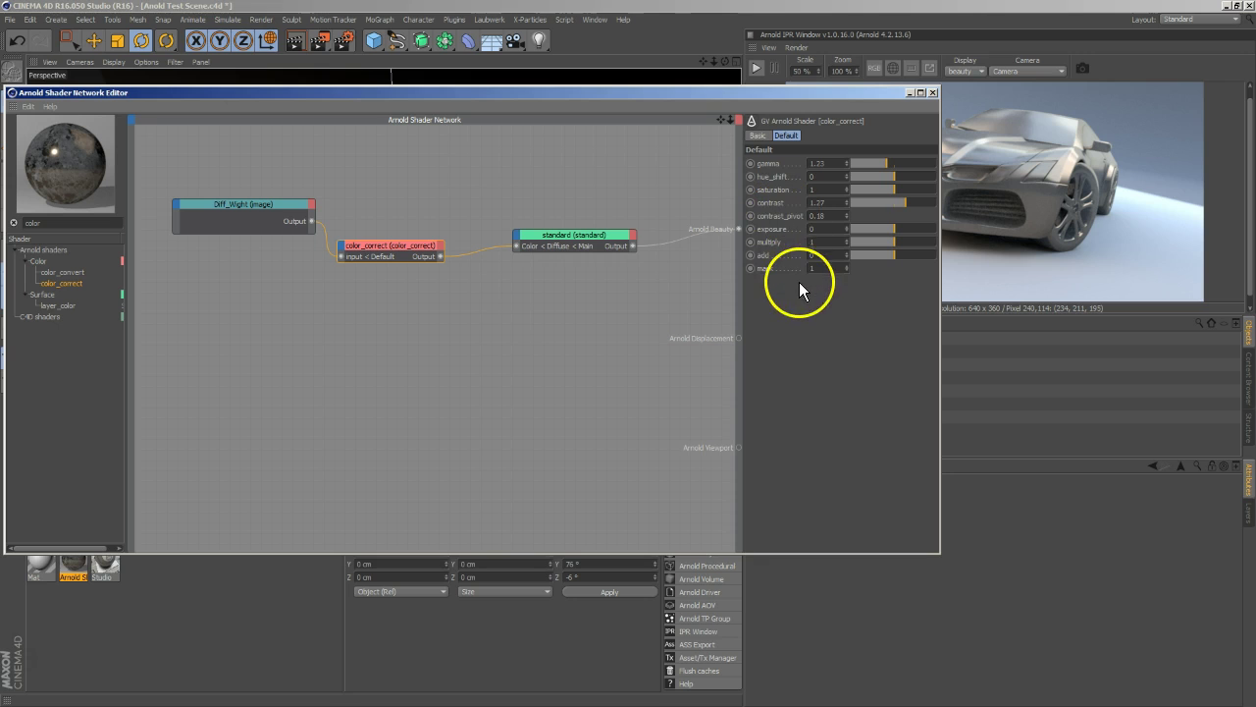
pyautogui.moveTo(311, 216); pyautogui.dragTo(259, 217)
pyautogui.moveTo(363, 243)
pyautogui.mouseDown()
pyautogui.moveTo(329, 221)
pyautogui.moveTo(375, 242)
pyautogui.mouseUp()
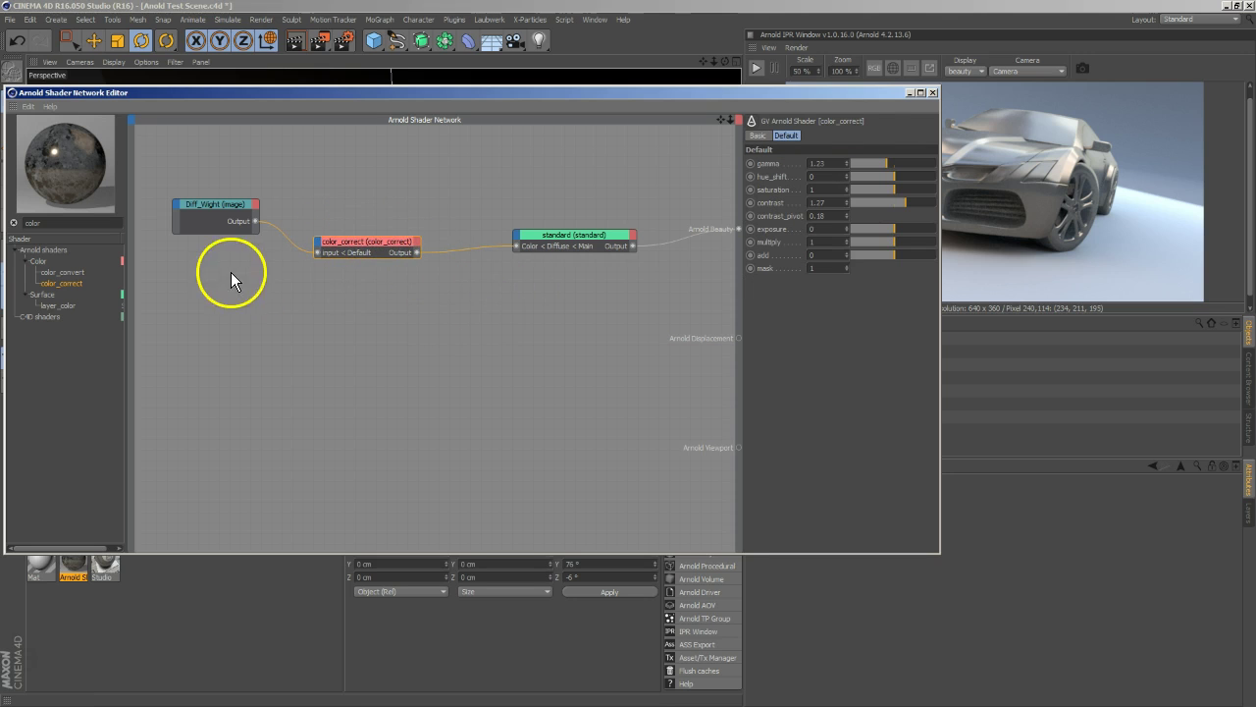
# Step: Expose the Specular Roughness input port on the standard shader node
pyautogui.click(537, 249)
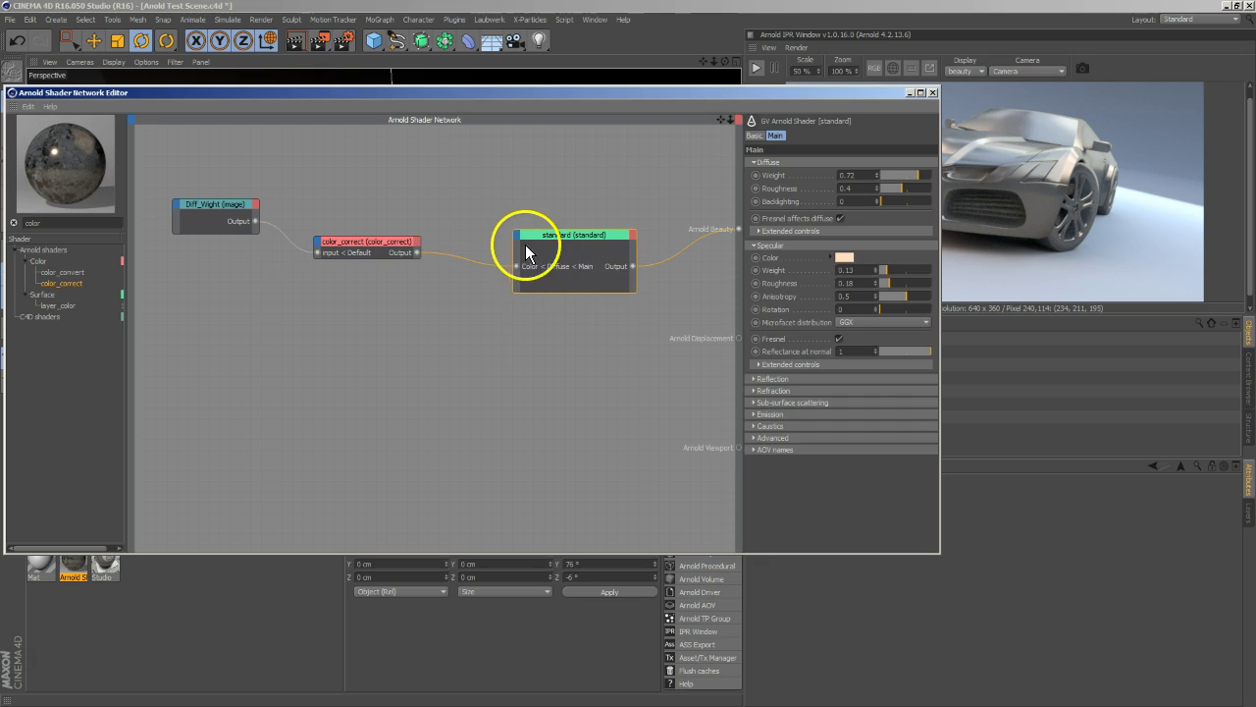
pyautogui.click(517, 234)
pyautogui.moveTo(527, 247)
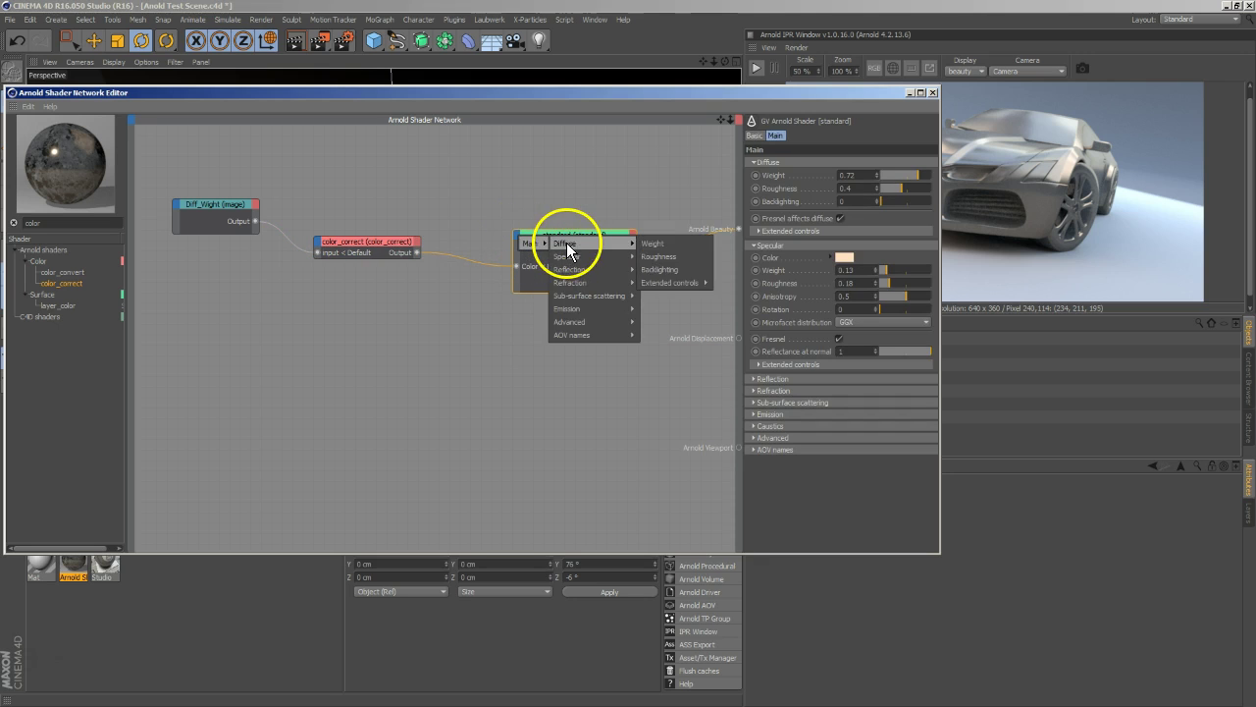
pyautogui.moveTo(594, 282)
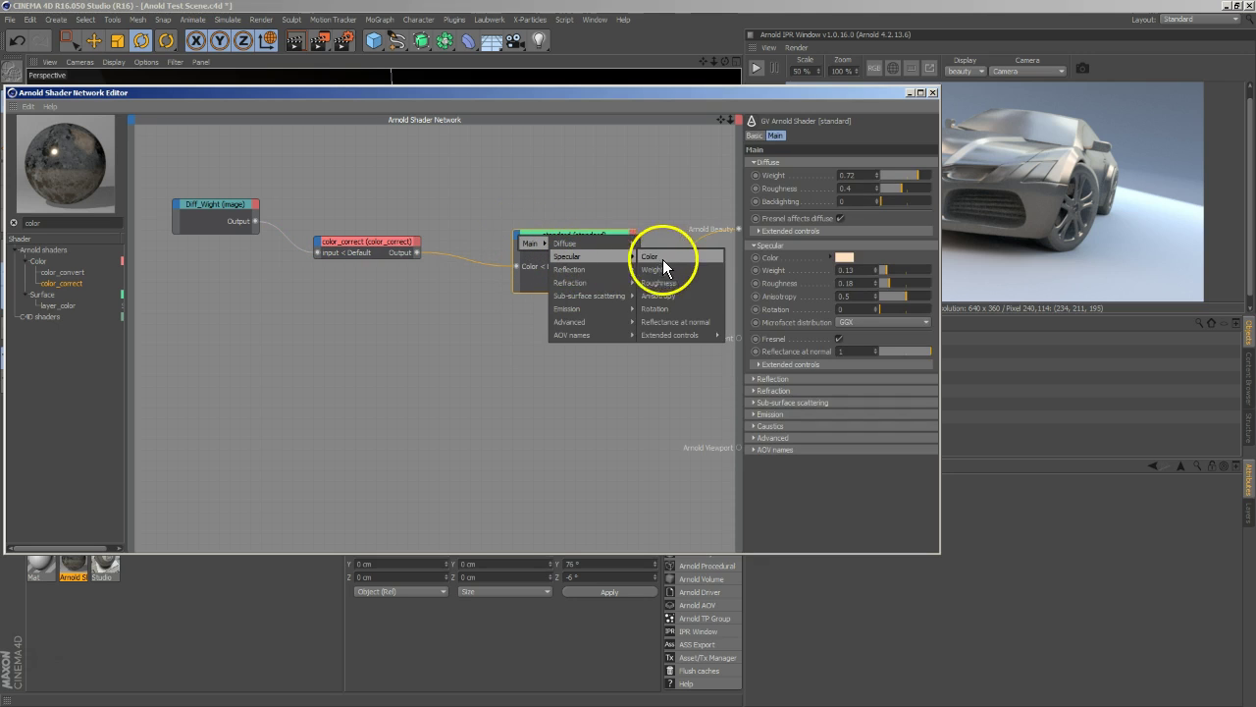
pyautogui.click(664, 283)
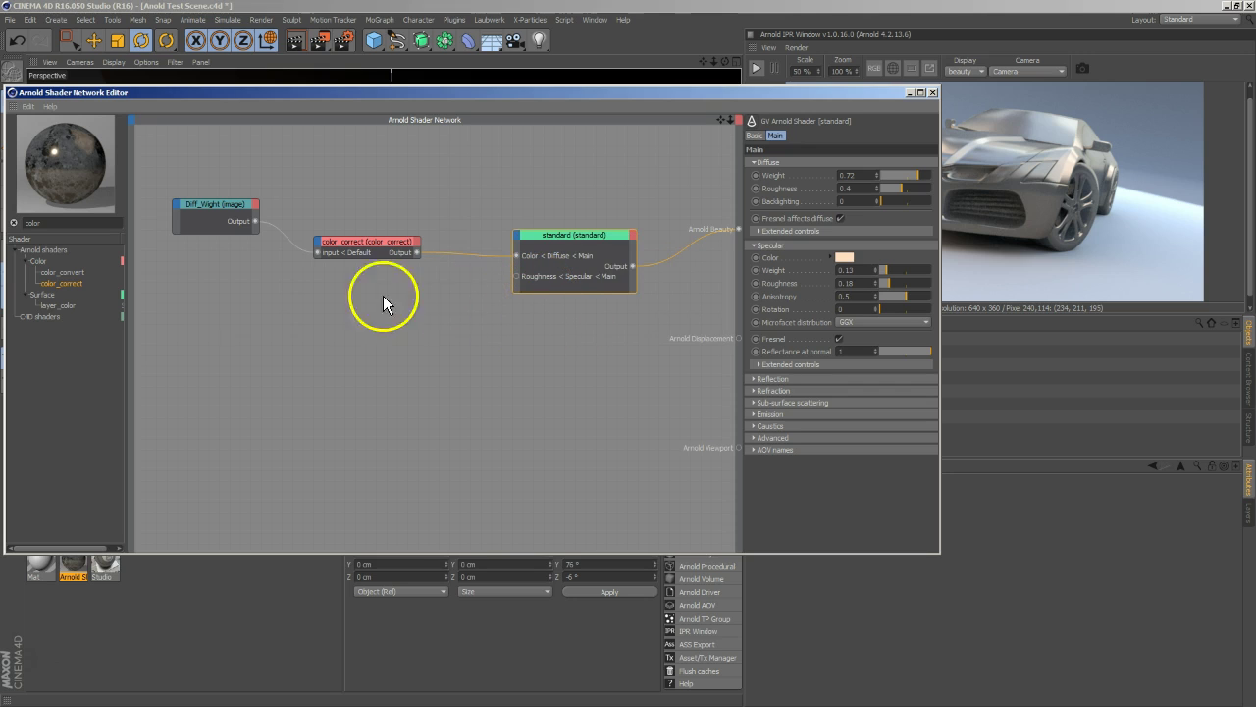
# Step: Duplicate the Diff_Wight node below the original and browse for its new image in Assets, 2D Assets, Textures, masks on drive K
pyautogui.click(232, 315)
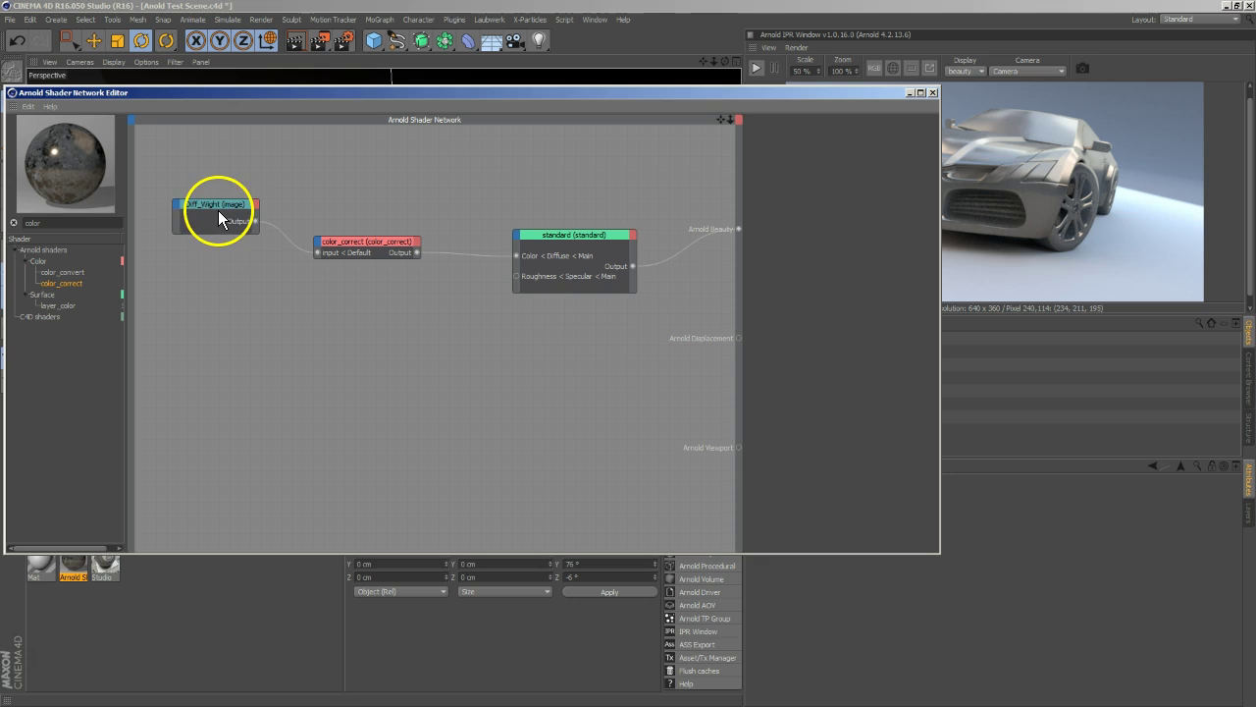
pyautogui.keyDown('ctrl'); pyautogui.moveTo(214, 219); pyautogui.dragTo(211, 300); pyautogui.keyUp('ctrl')
pyautogui.click(925, 164)
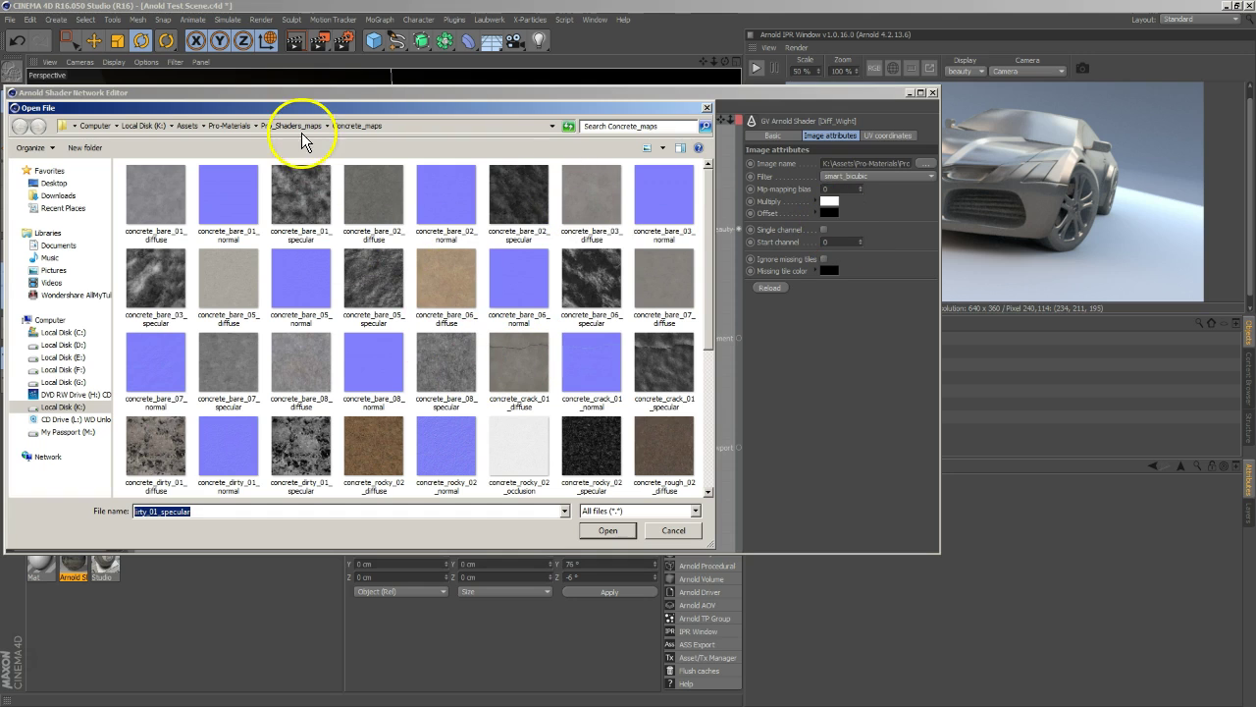
pyautogui.click(190, 126)
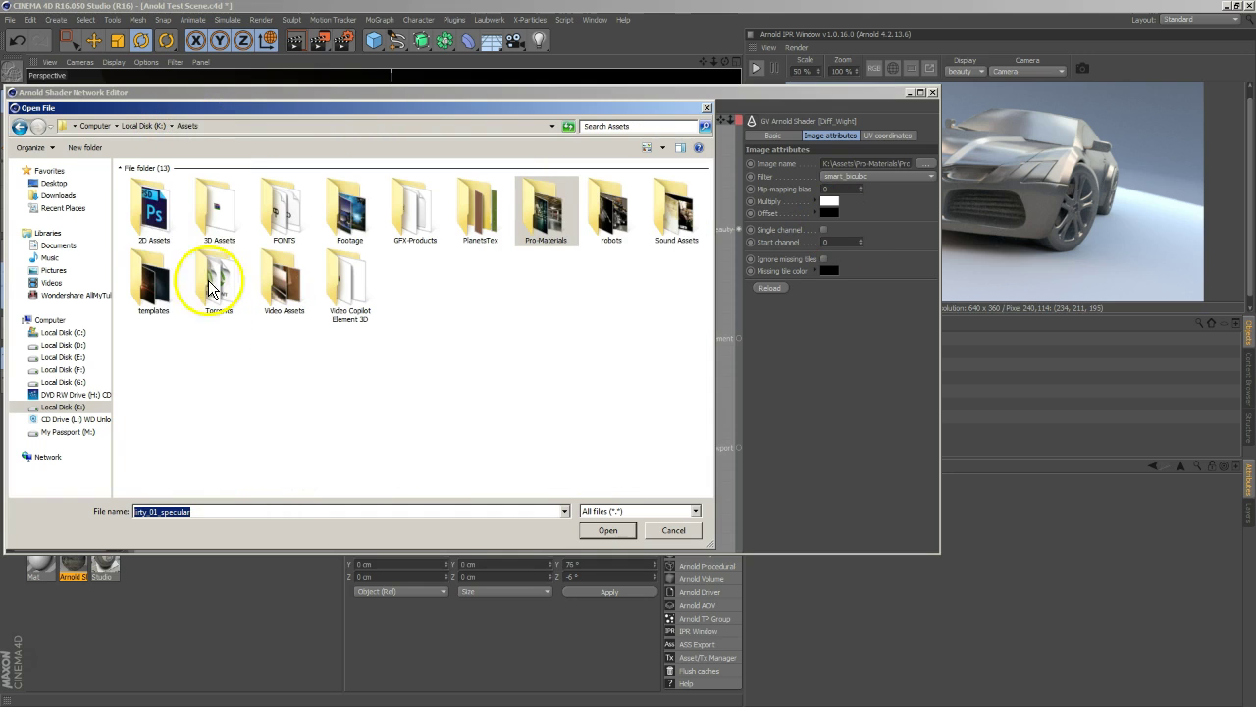
pyautogui.doubleClick(160, 228)
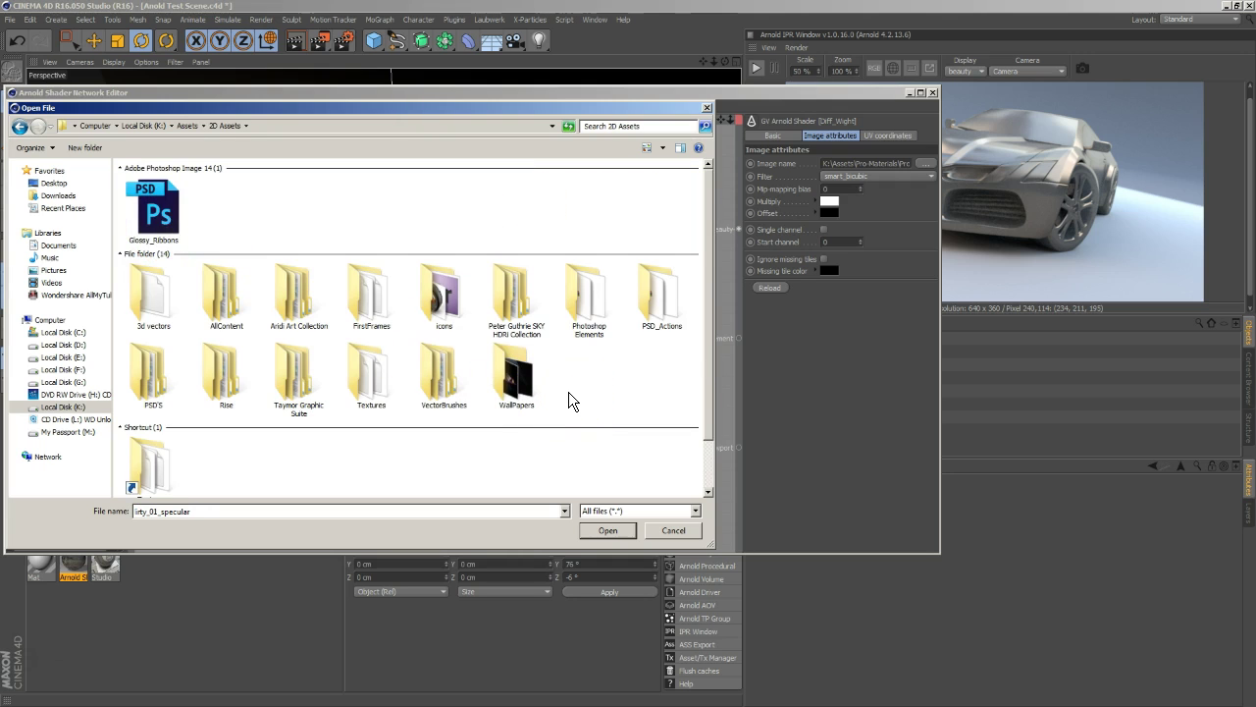
pyautogui.doubleClick(364, 381)
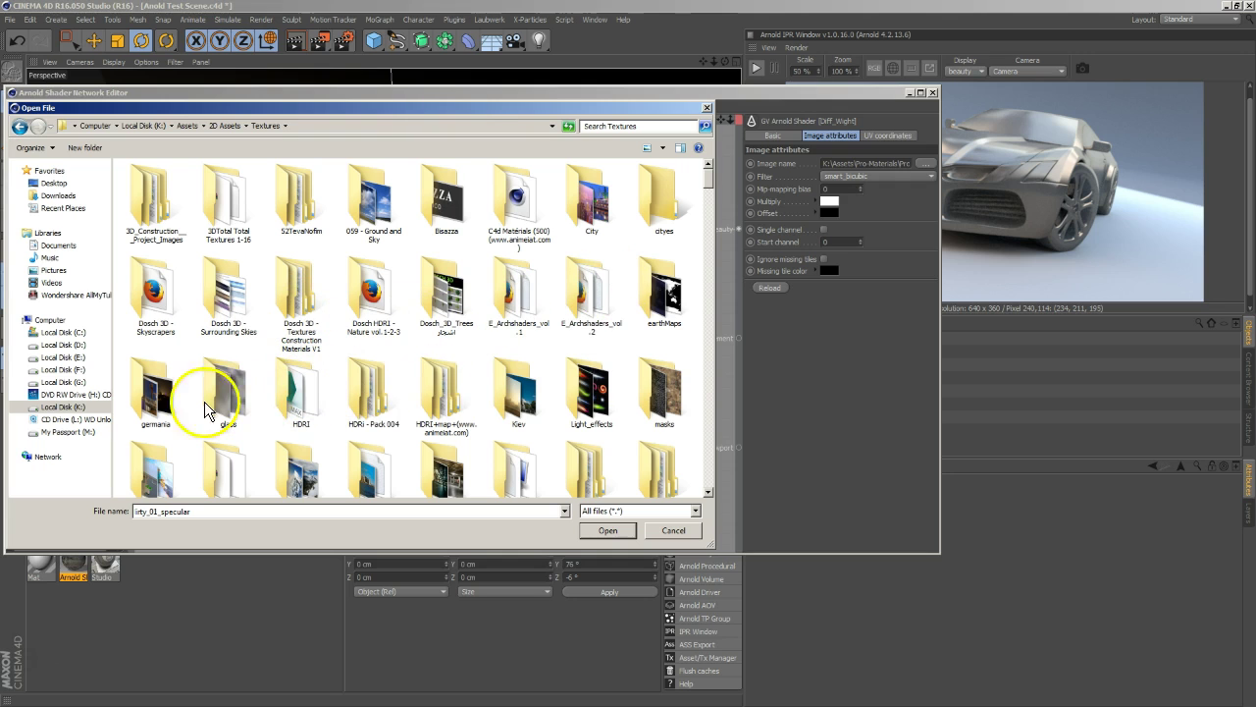
pyautogui.doubleClick(653, 390)
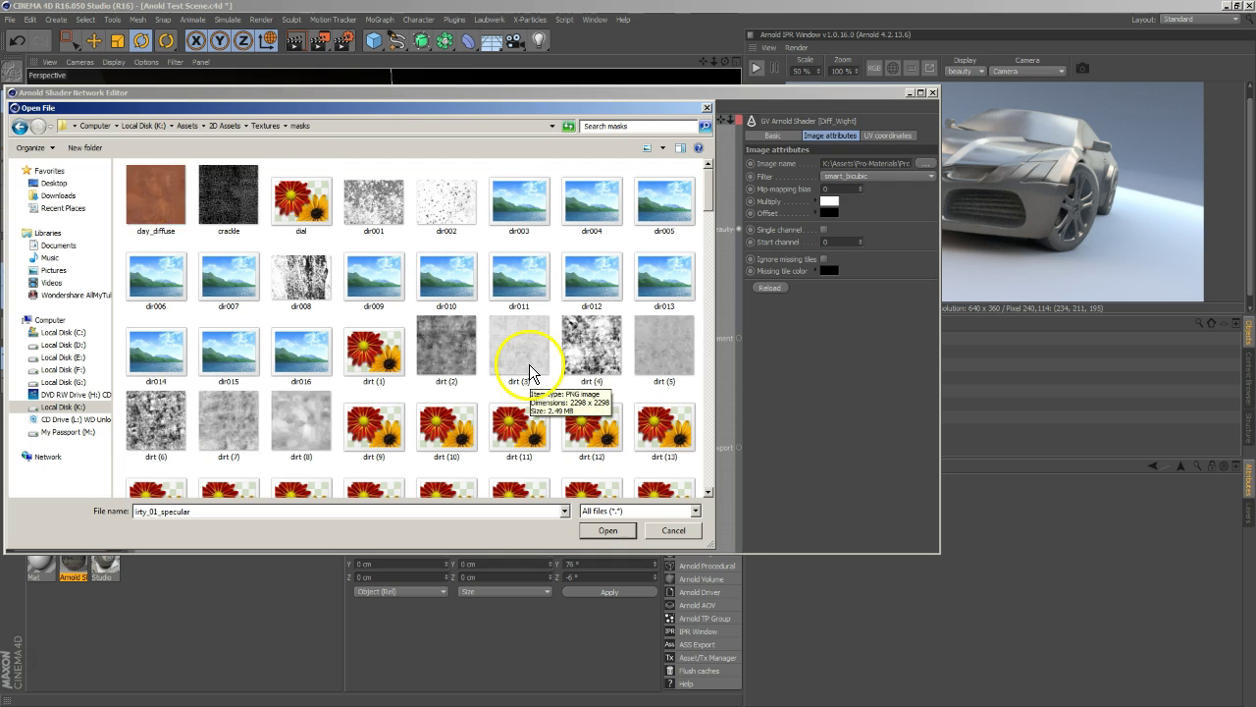
# Step: Load the tile04heavy003 mask image into the duplicated image node, without copying it to the project
pyautogui.scroll(-10, 510, 355)
pyautogui.scroll(-10, 510, 355)
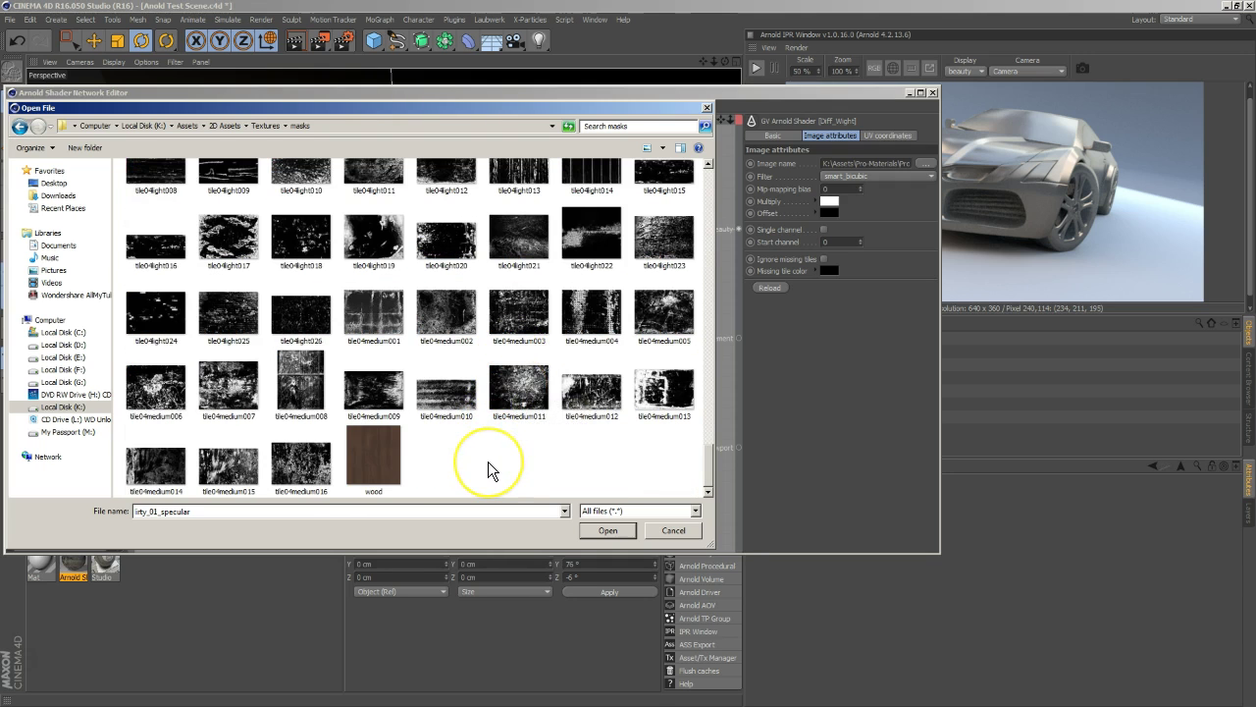
pyautogui.click(519, 452)
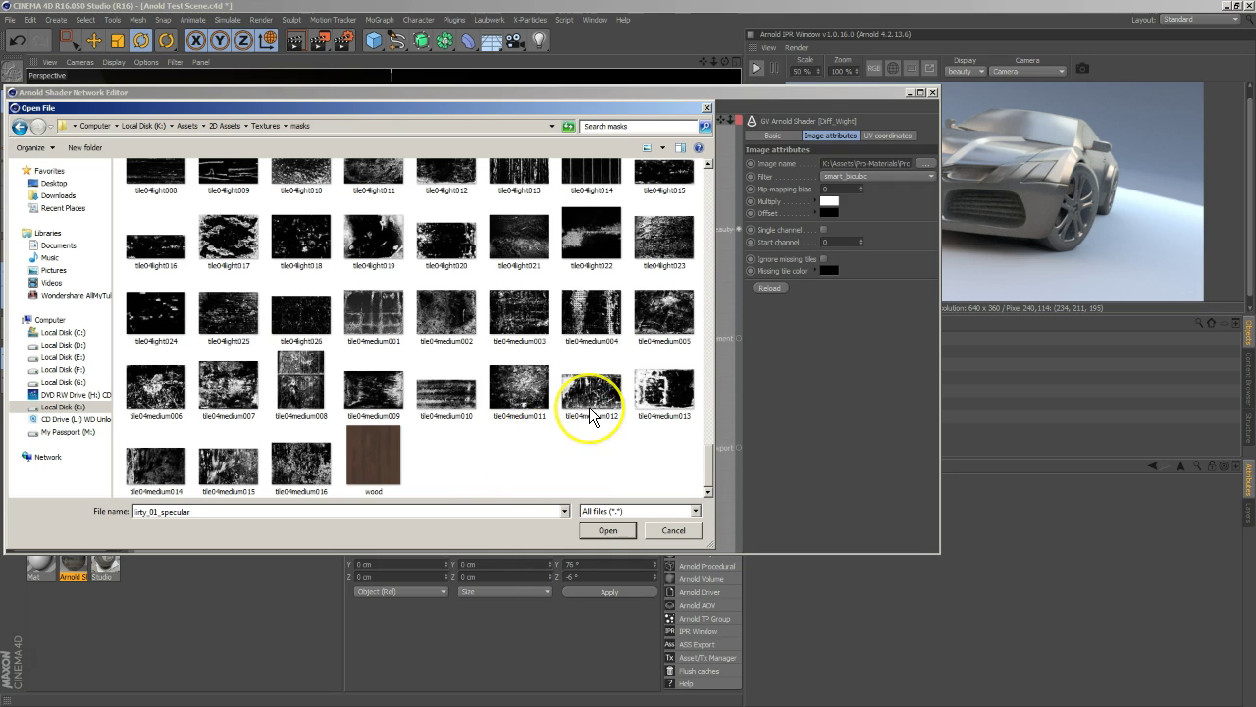
pyautogui.scroll(3, 589, 407)
pyautogui.scroll(3, 589, 407)
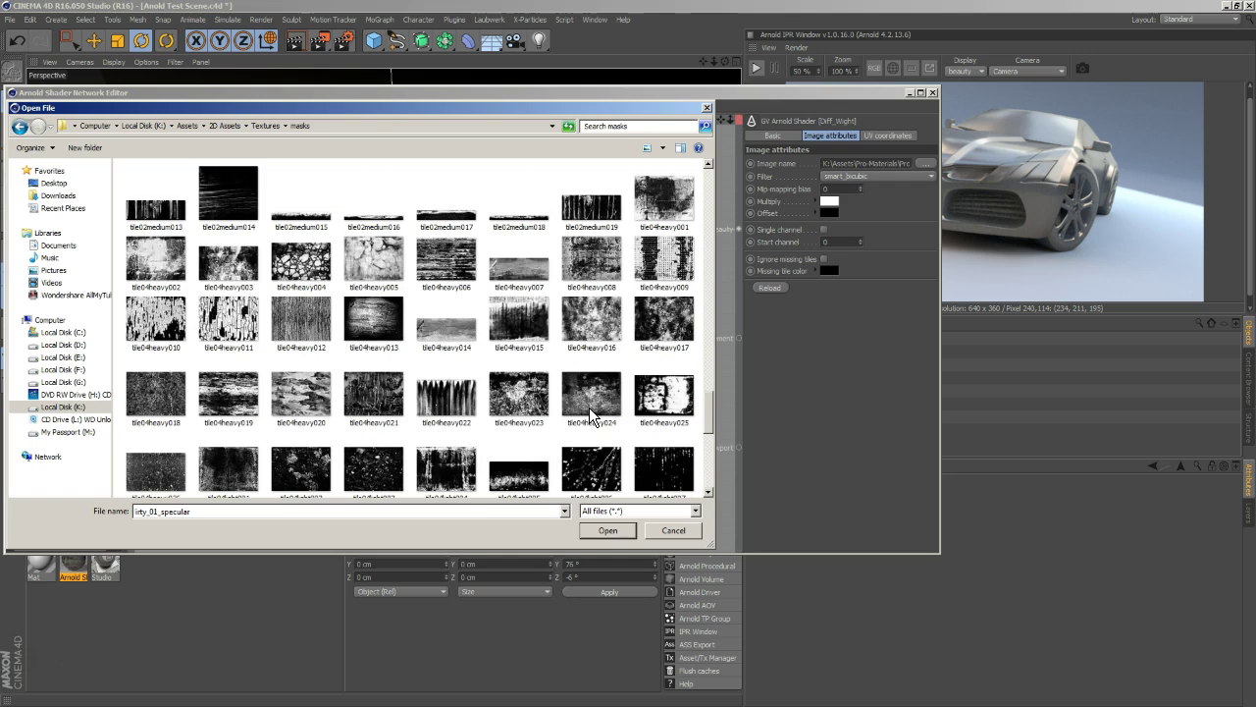
pyautogui.click(218, 285)
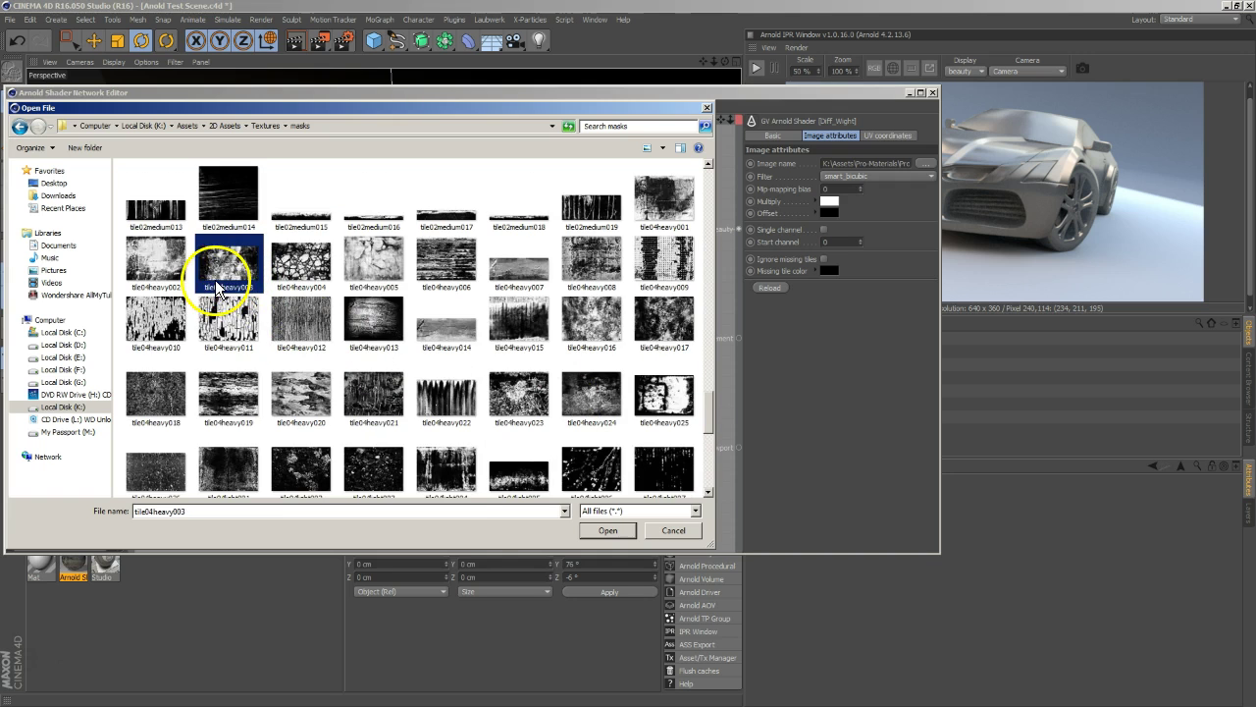
pyautogui.doubleClick(217, 285)
pyautogui.click(694, 396)
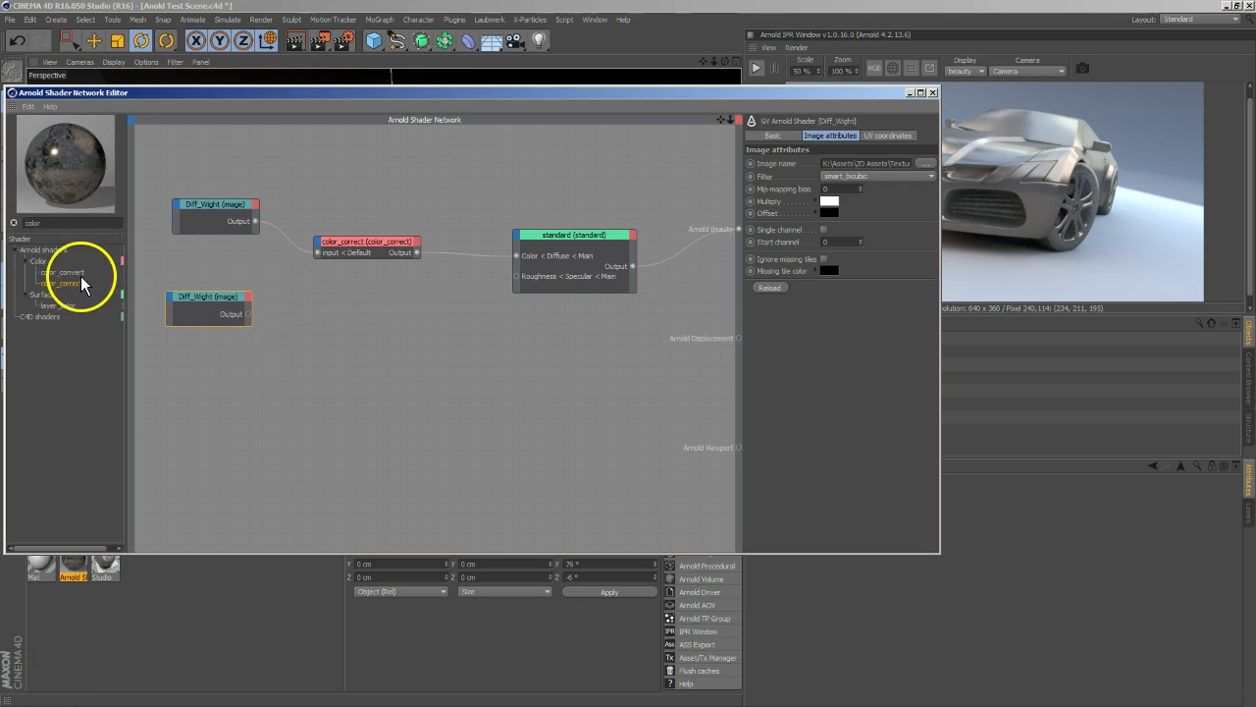
# Step: Add a second color_correct node and route the duplicated image through it into the standard shader's Specular Roughness input
pyautogui.hotkey('ctrl', 'v')
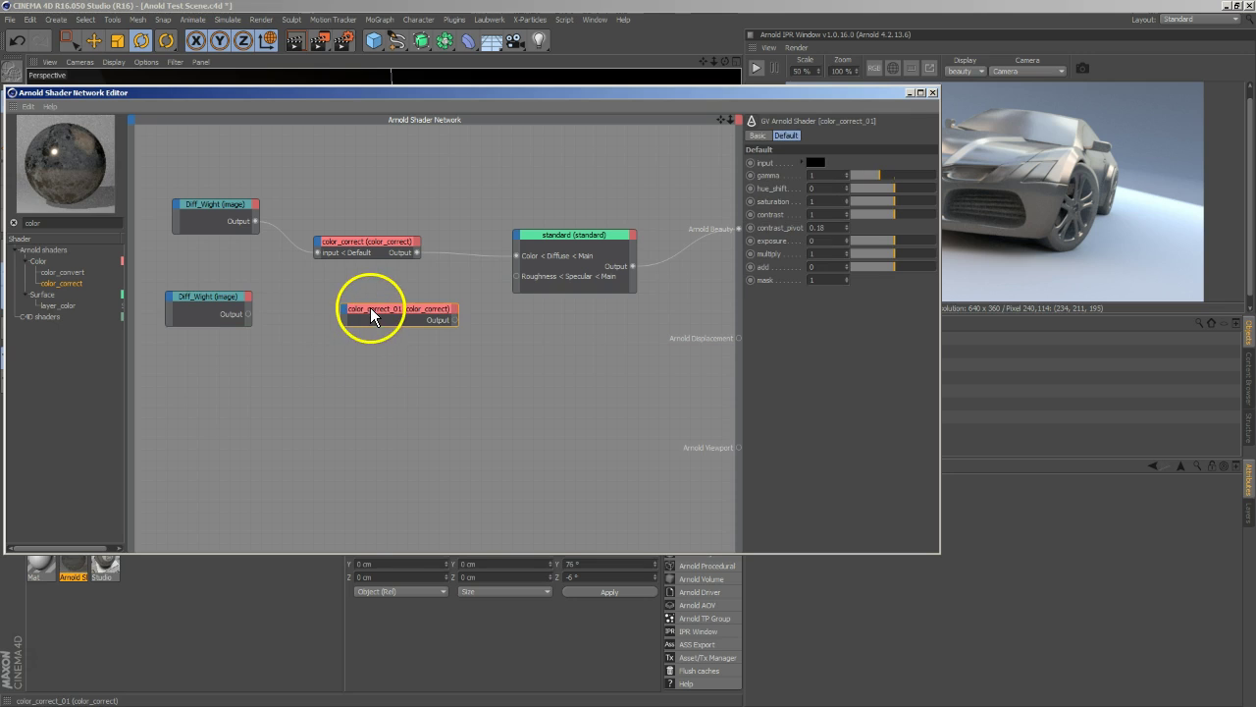
pyautogui.moveTo(248, 314); pyautogui.dragTo(517, 277)
pyautogui.moveTo(327, 314)
pyautogui.click(356, 329)
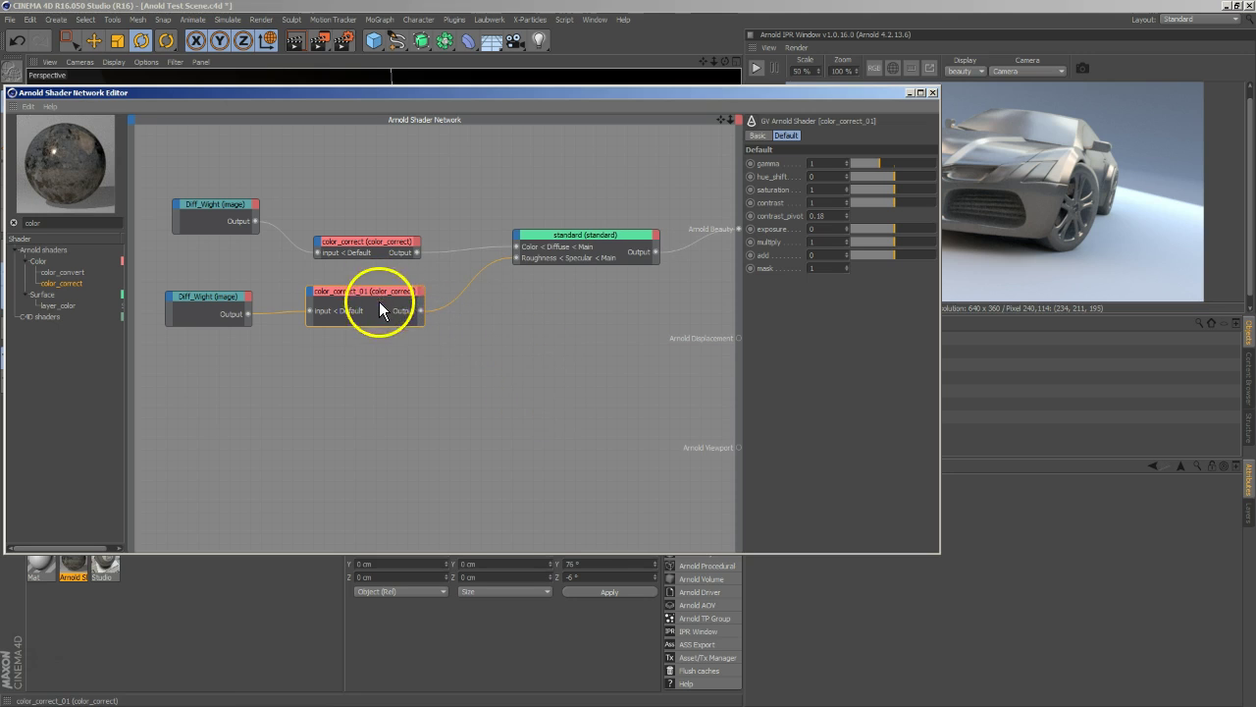
# Step: Move the second color_correct node lower and connect its output to Arnold Beauty to preview the mask
pyautogui.moveTo(379, 301); pyautogui.dragTo(378, 310)
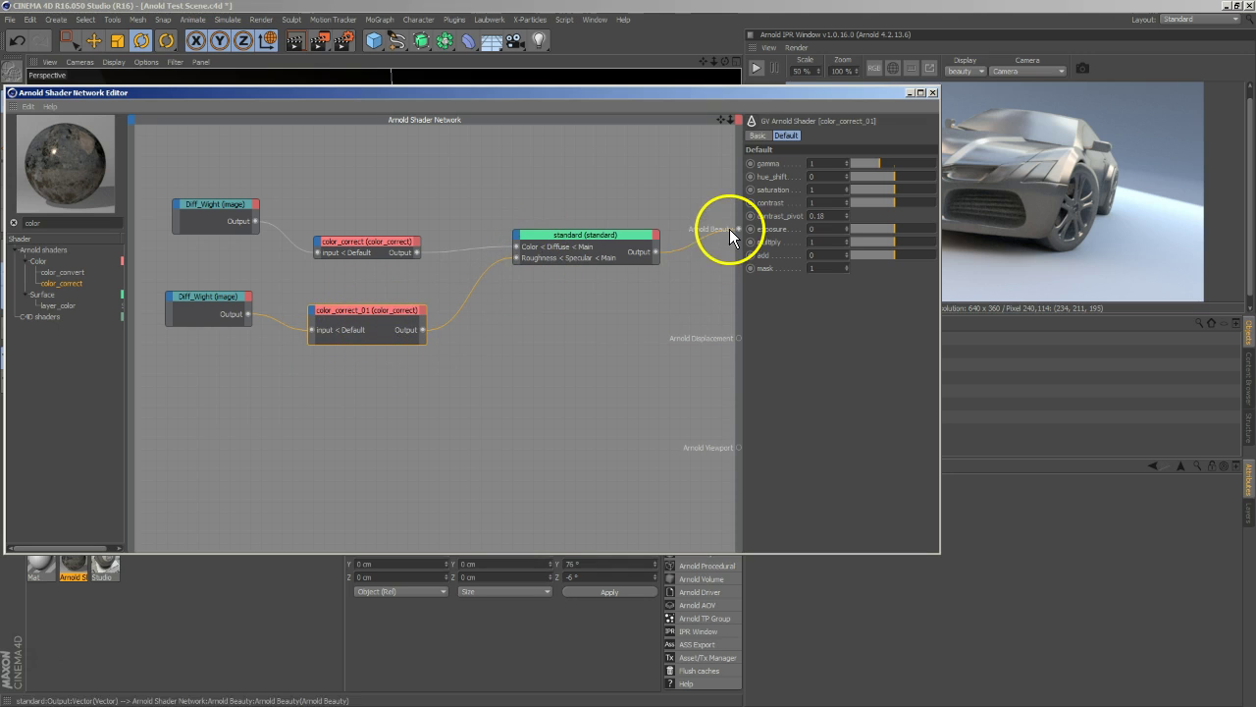
pyautogui.moveTo(422, 328); pyautogui.dragTo(739, 228)
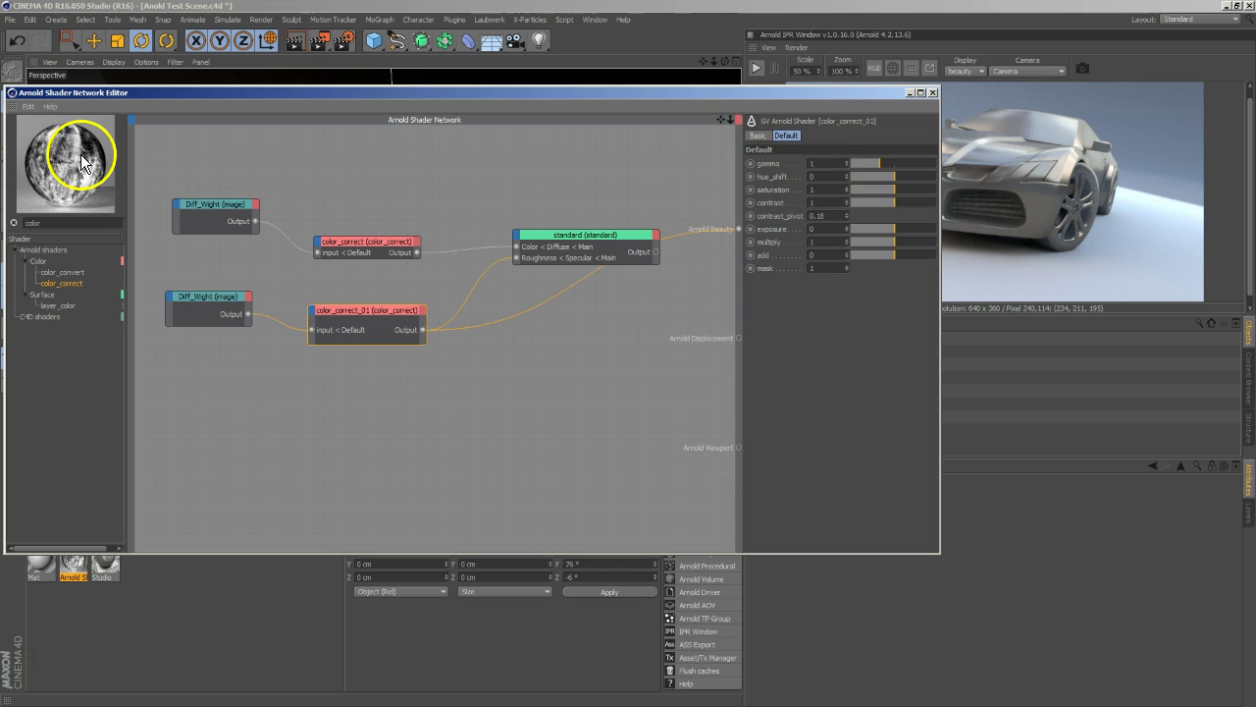
# Step: Set the second color_correct node's gamma to 0.89, contrast to 1.72 and multiply to 1.18, and reconnect the standard shader to Arnold Beauty
pyautogui.moveTo(865, 164); pyautogui.dragTo(861, 165)
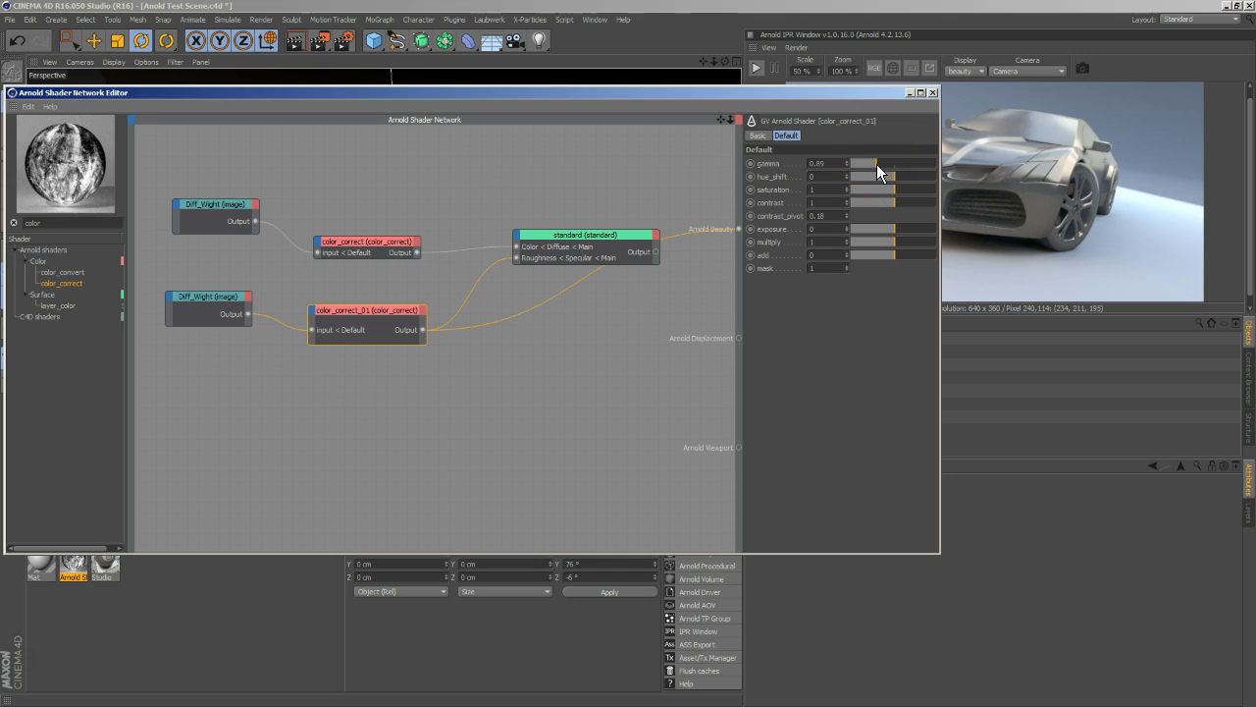
pyautogui.moveTo(900, 201); pyautogui.dragTo(873, 203)
pyautogui.moveTo(921, 201); pyautogui.dragTo(898, 229)
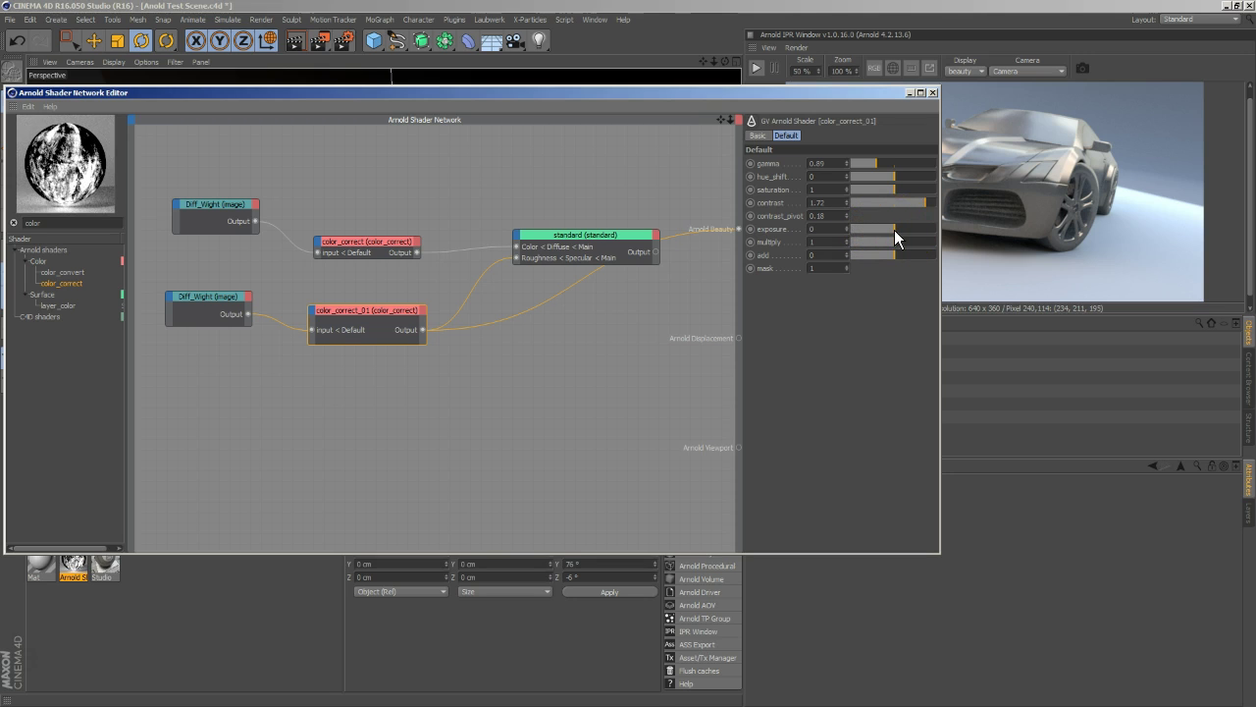
pyautogui.moveTo(898, 241)
pyautogui.mouseDown()
pyautogui.moveTo(875, 239)
pyautogui.moveTo(918, 242)
pyautogui.mouseUp()
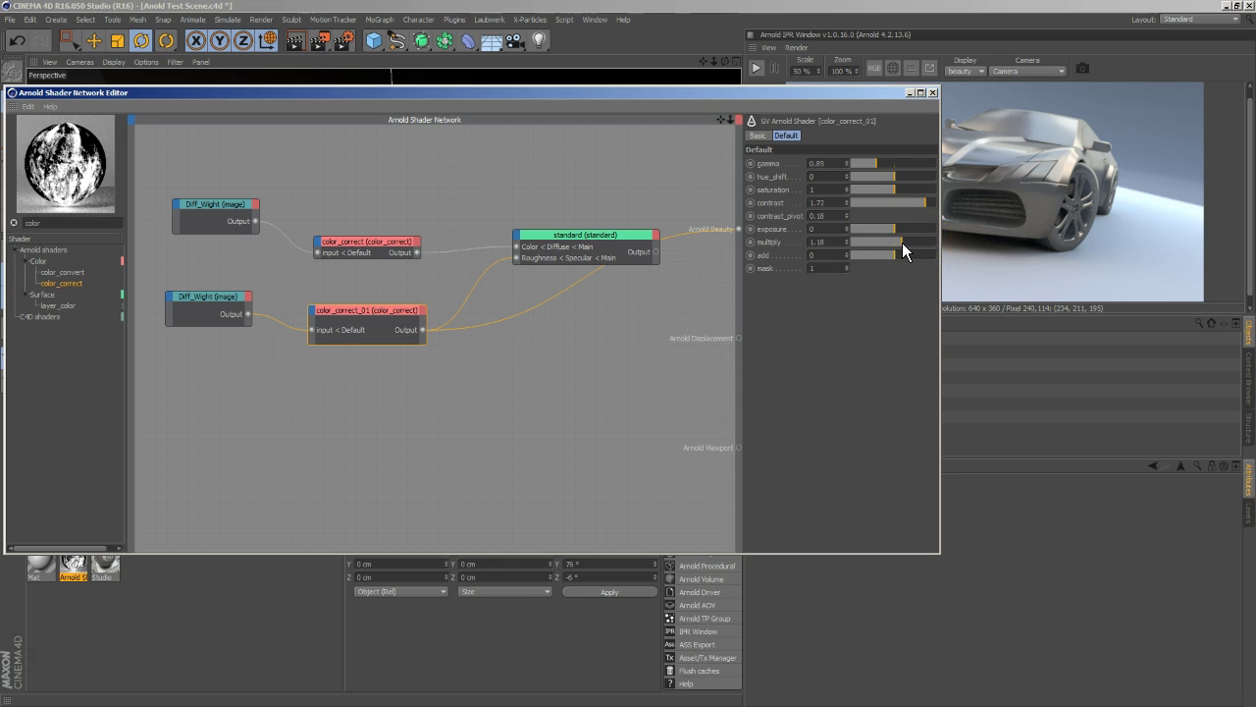
pyautogui.moveTo(578, 286); pyautogui.dragTo(573, 287)
pyautogui.moveTo(655, 262); pyautogui.dragTo(738, 230)
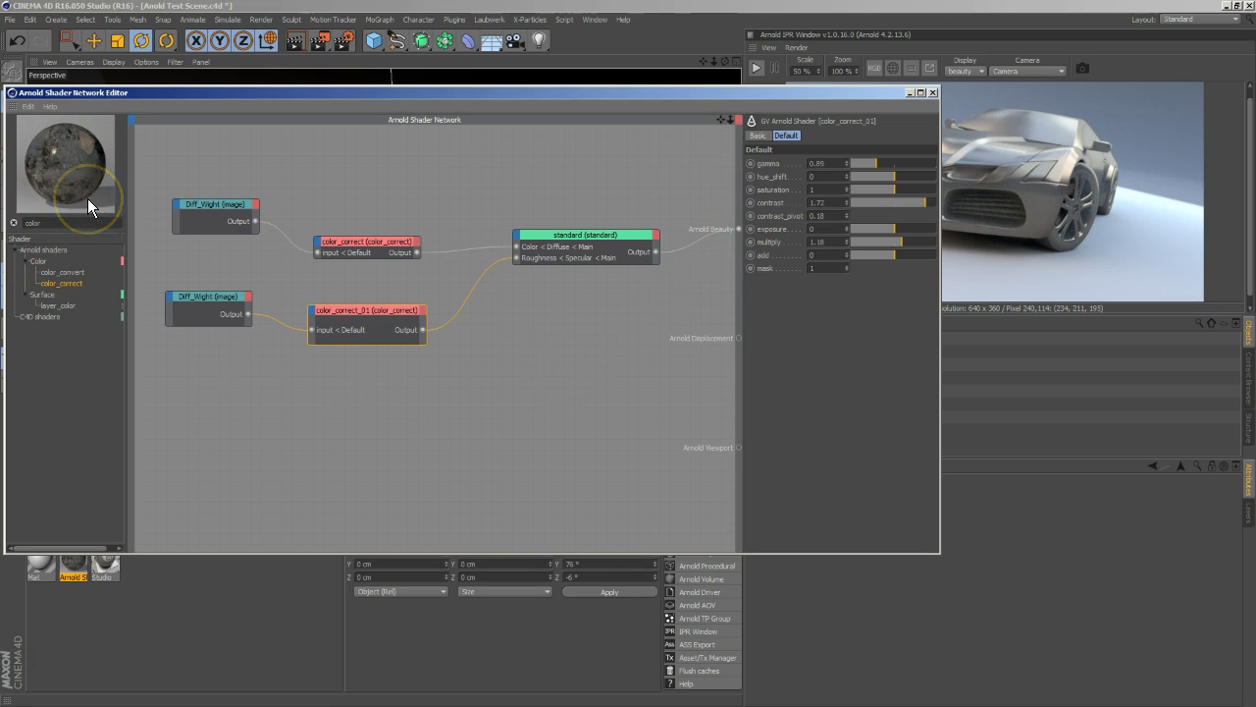
# Step: Add a Specular Reflectance at normal input to the standard shader and feed it from the second color_correct node
pyautogui.click(555, 247)
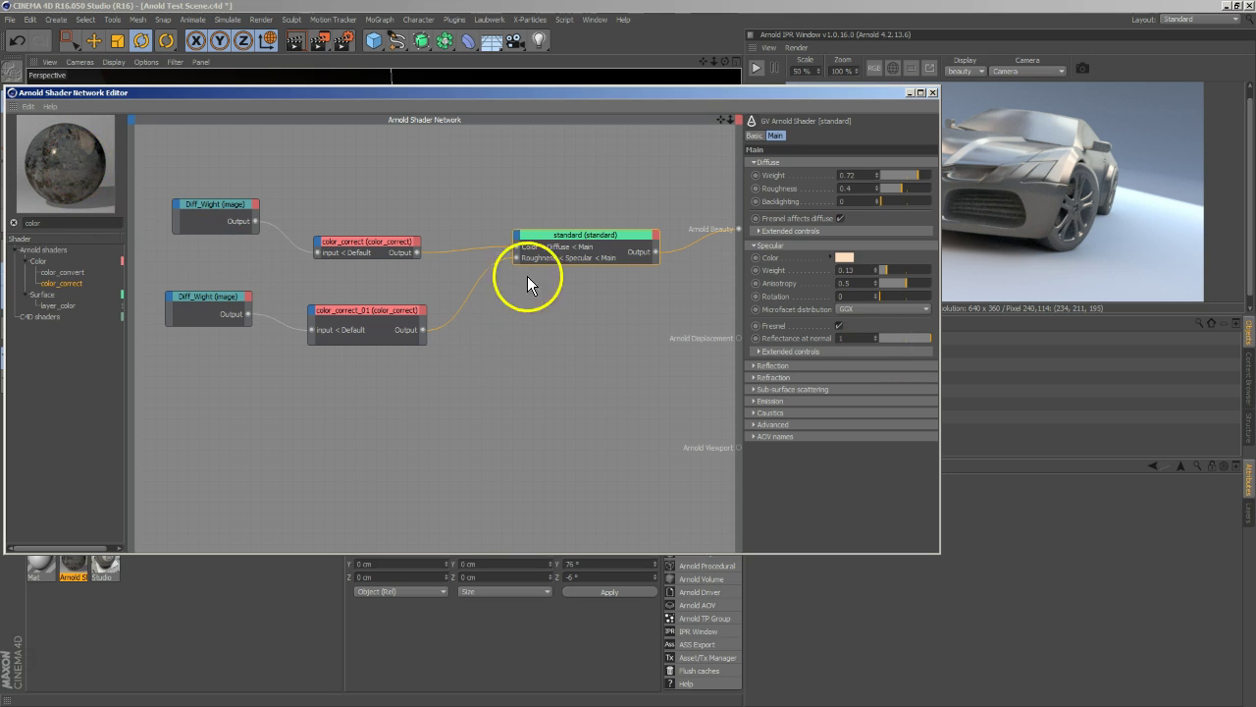
pyautogui.click(518, 236)
pyautogui.moveTo(595, 245)
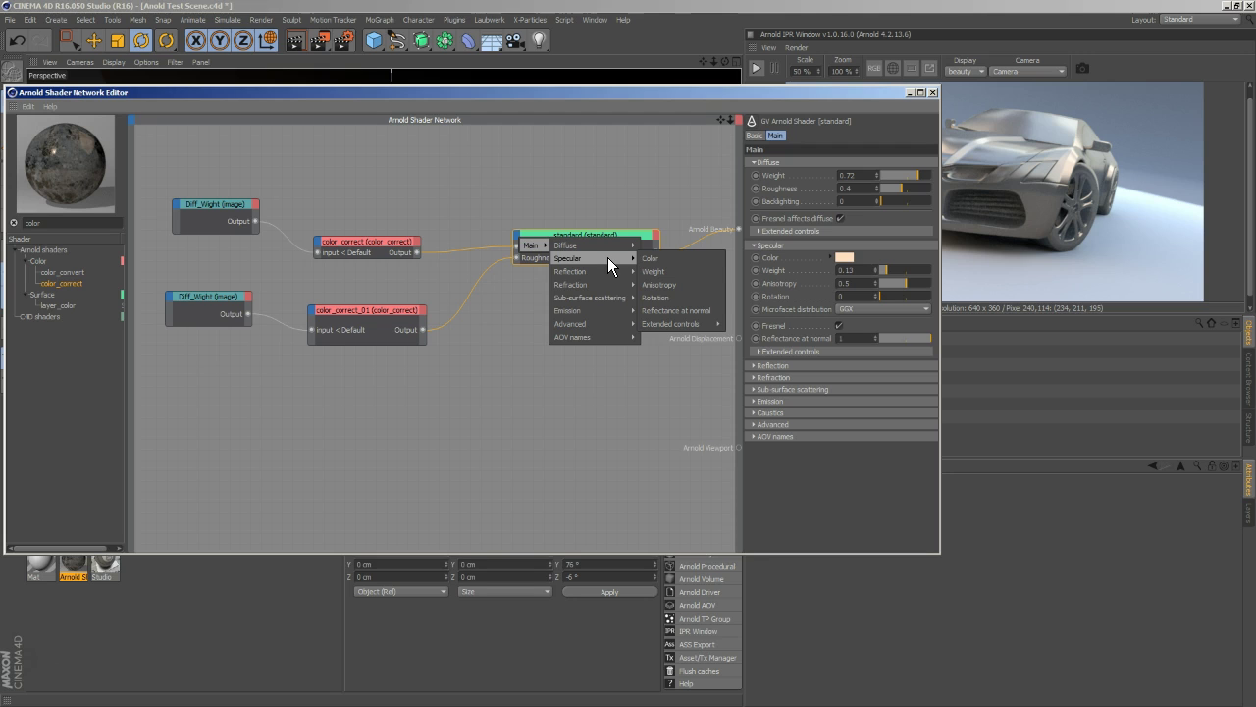
pyautogui.click(672, 311)
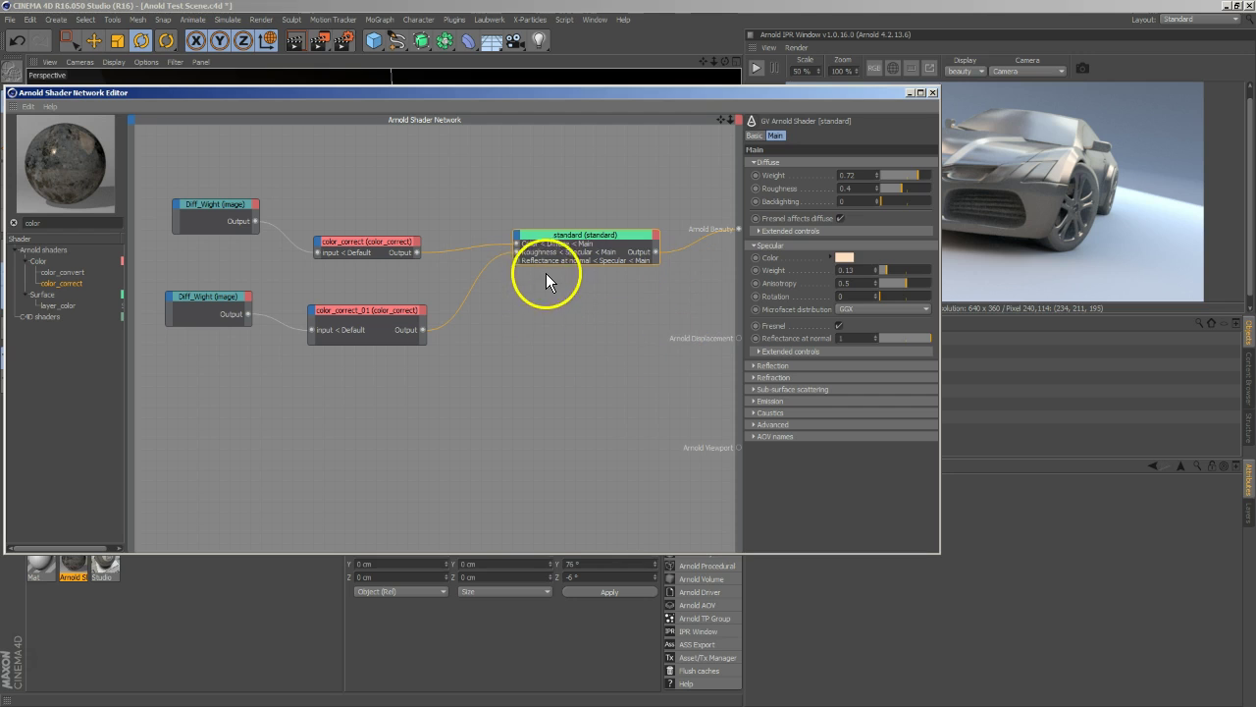
pyautogui.moveTo(547, 265); pyautogui.dragTo(549, 297)
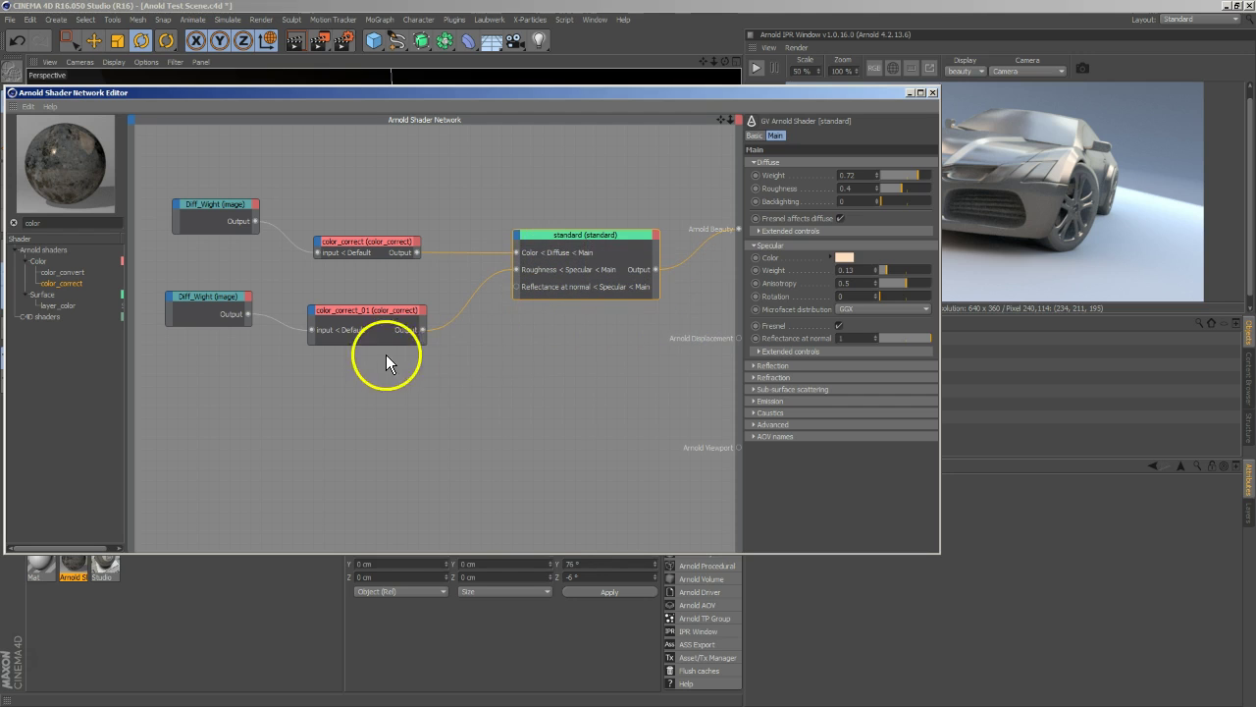
pyautogui.moveTo(395, 311); pyautogui.dragTo(516, 286)
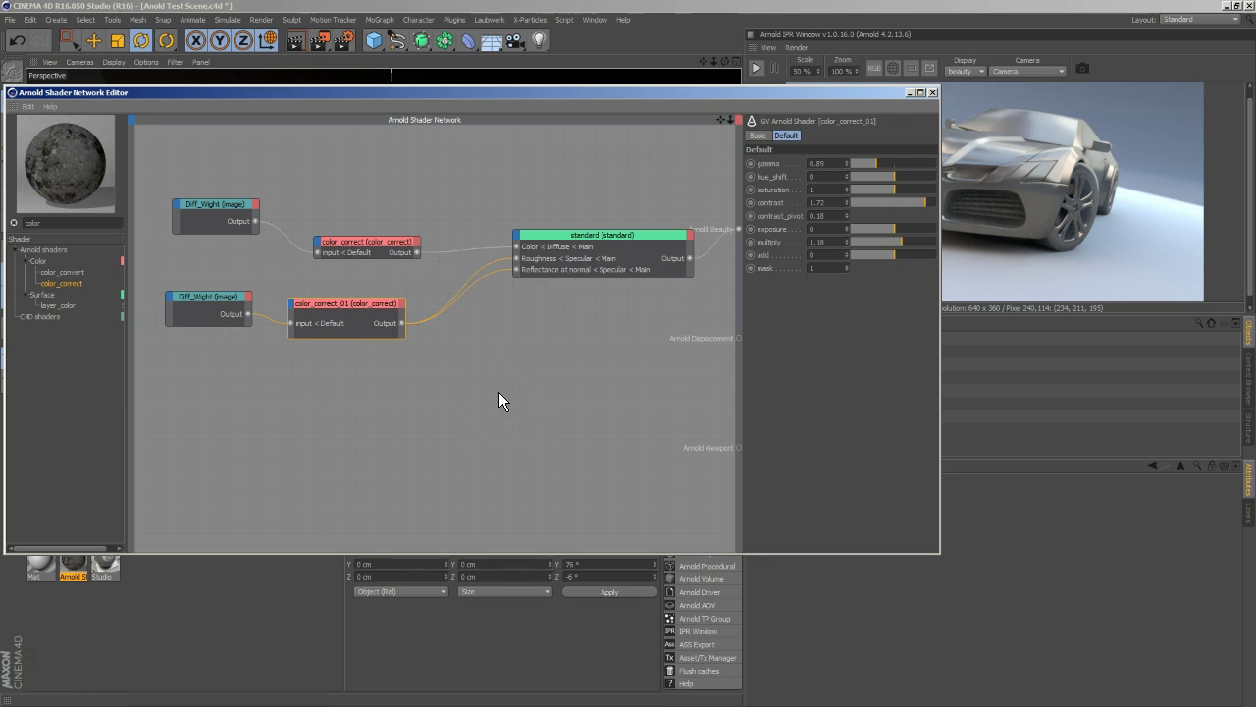
# Step: Adjust the second color_correct node to gamma 1.91, contrast 1.32 and multiply 1.05
pyautogui.moveTo(363, 305); pyautogui.dragTo(376, 304)
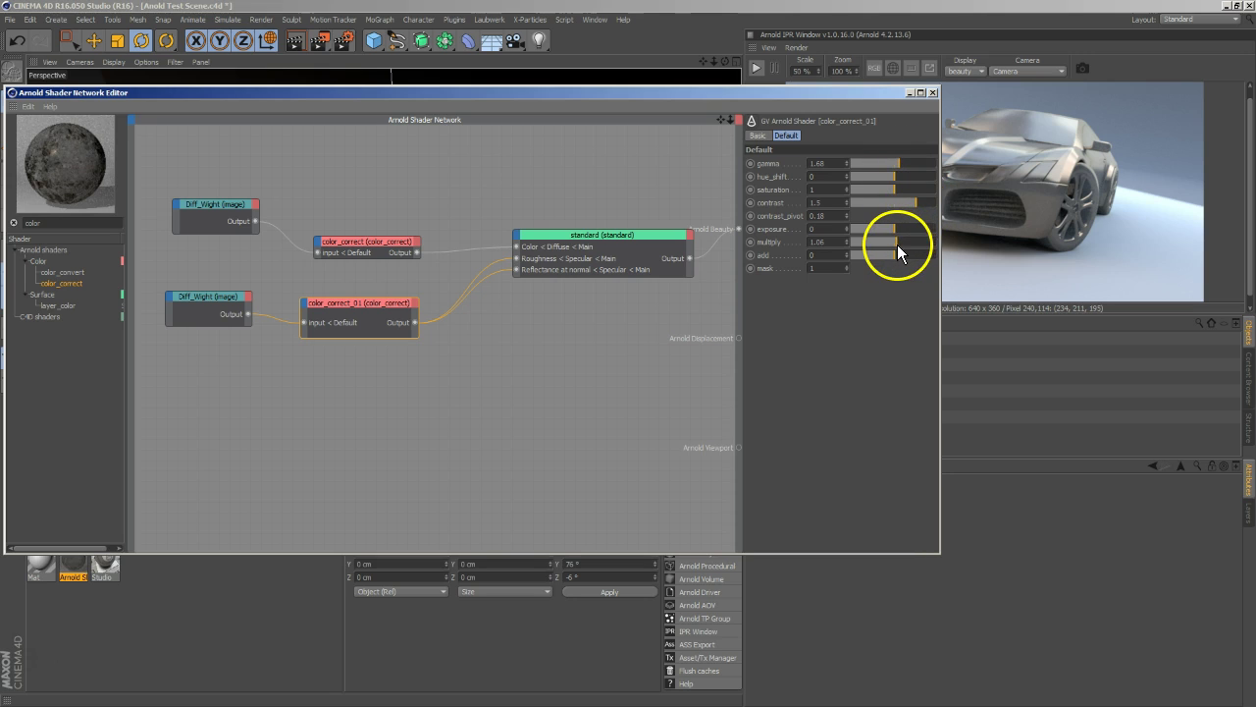
pyautogui.moveTo(881, 164); pyautogui.dragTo(926, 166)
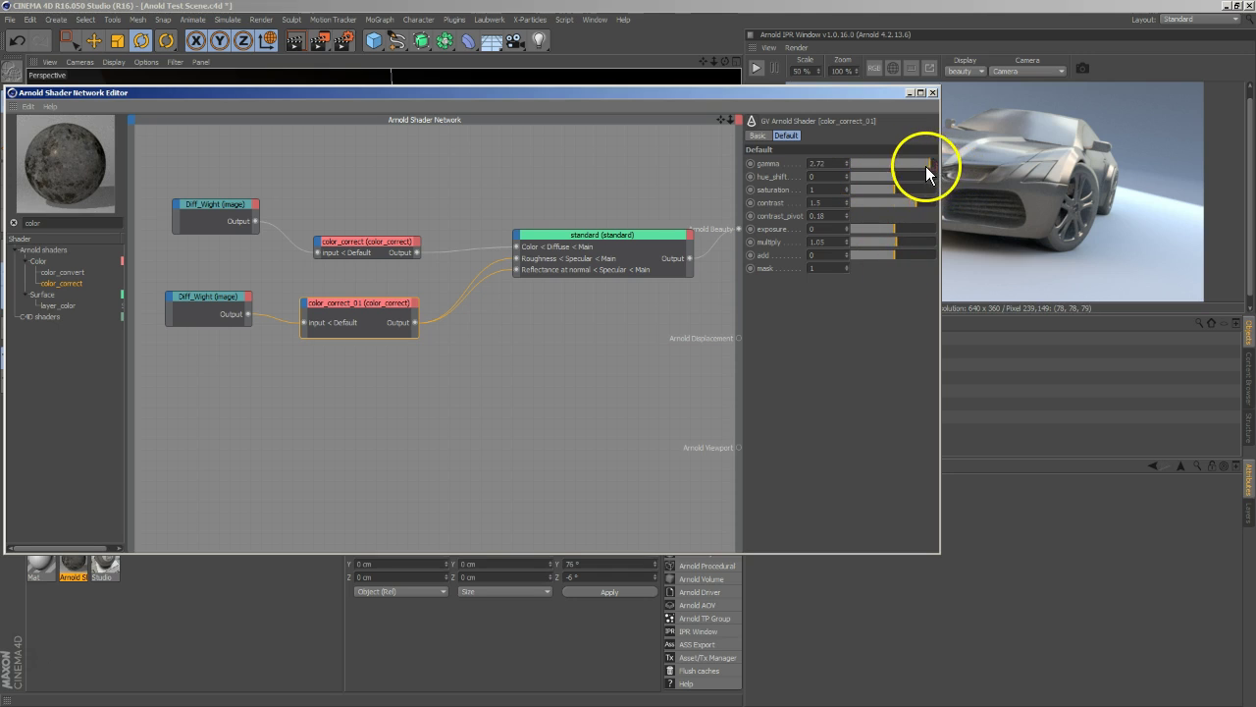
pyautogui.click(886, 182)
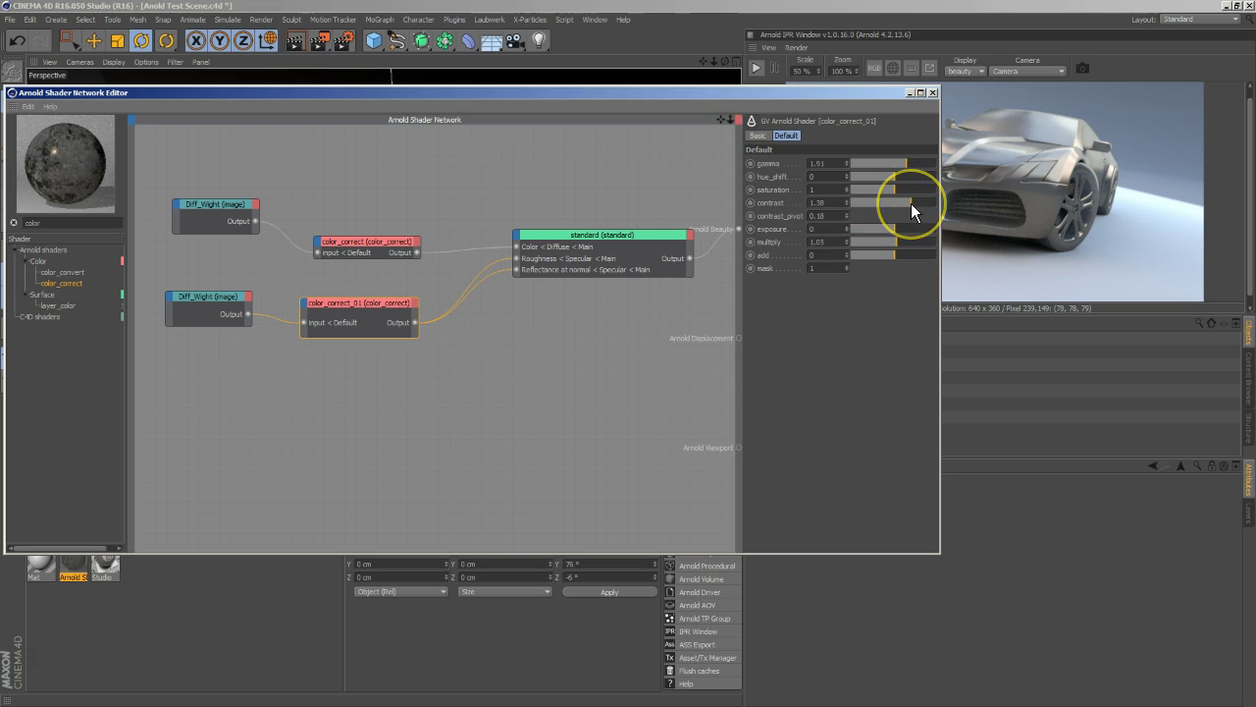
pyautogui.click(386, 357)
# Step: Set the standard shader's diffuse weight to 1 and its specular microfacet distribution to Beckmann
pyautogui.click(215, 295)
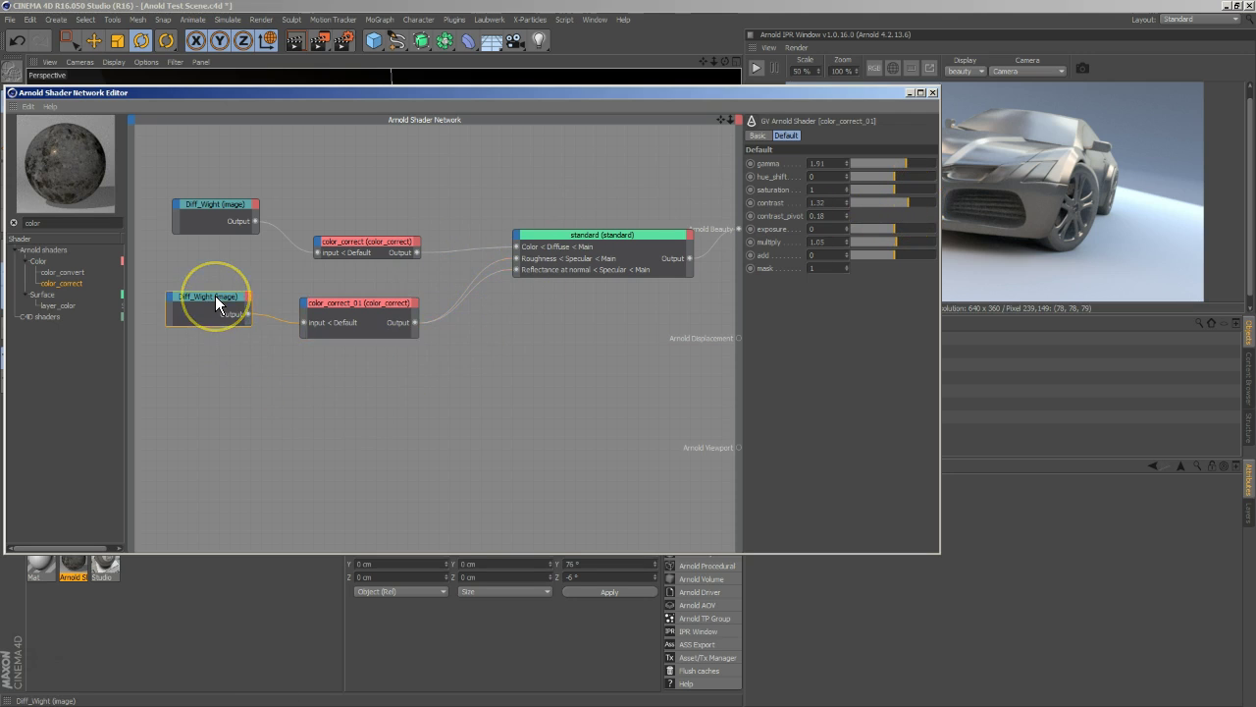
pyautogui.click(553, 279)
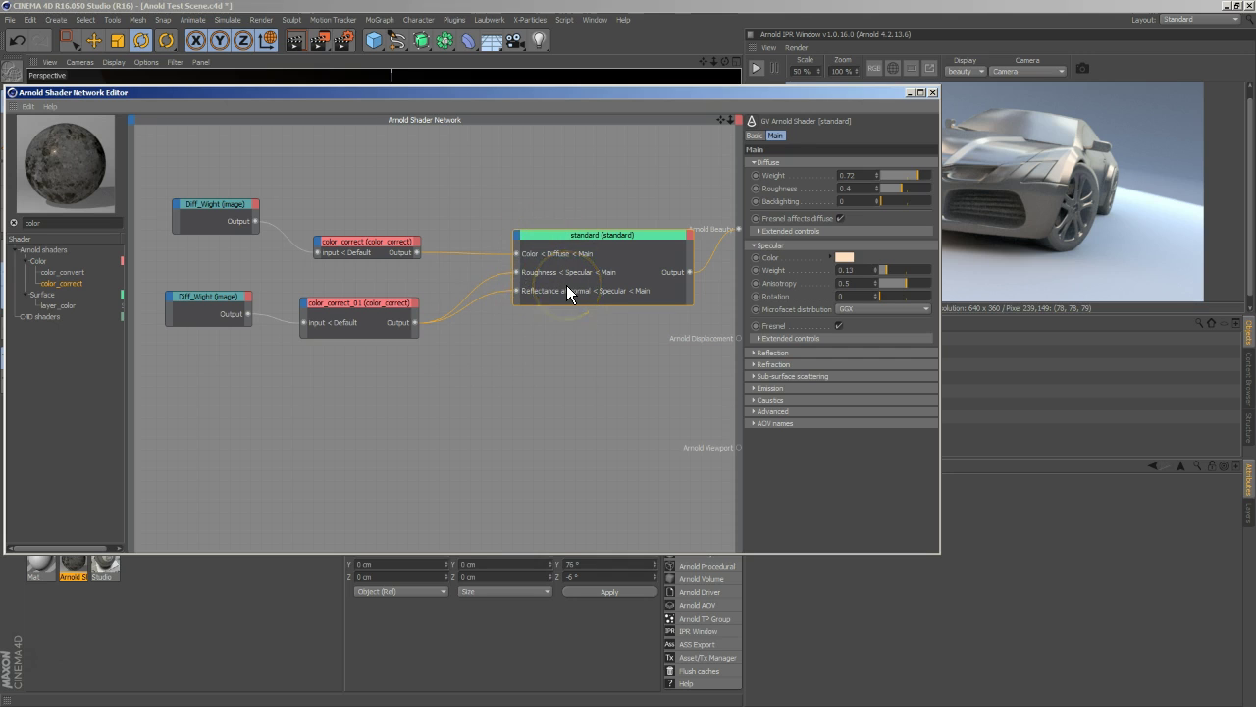
pyautogui.click(861, 312)
pyautogui.click(861, 317)
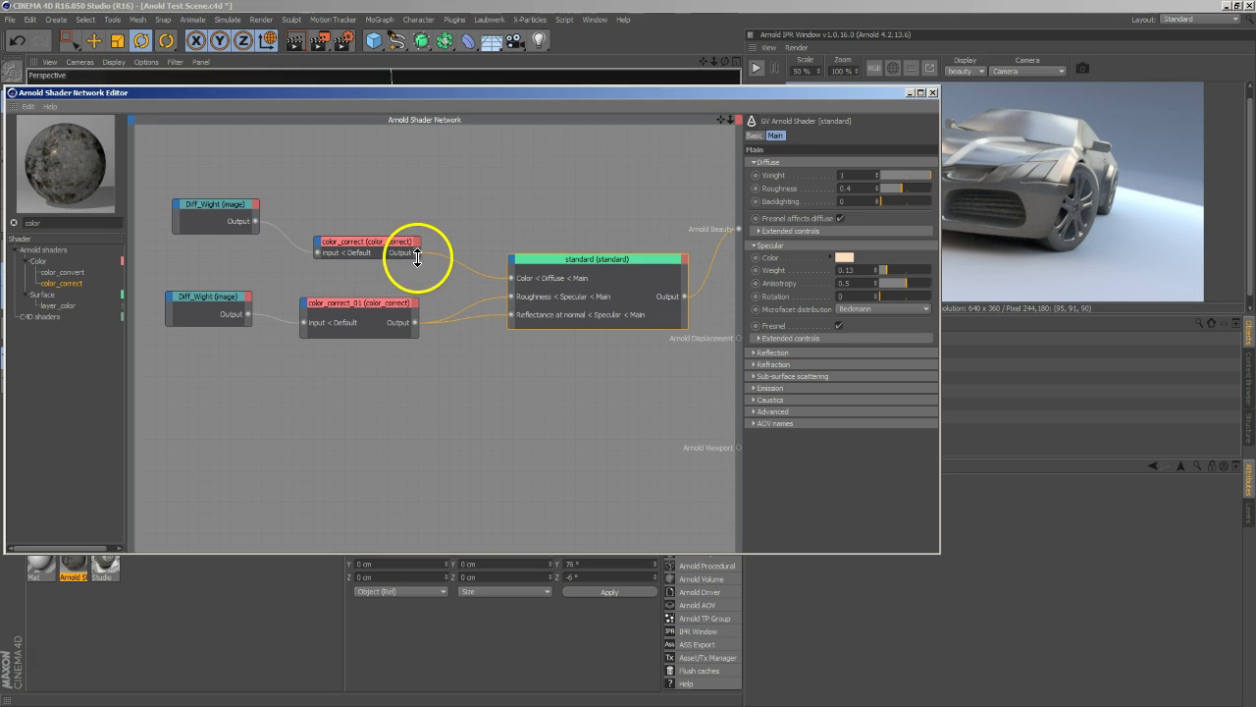
# Step: Preview the first color_correct node through Arnold Beauty and load concrete_rough_02_diffuse into the upper Diff_Wight node without copying it to the project
pyautogui.moveTo(409, 254); pyautogui.dragTo(738, 230)
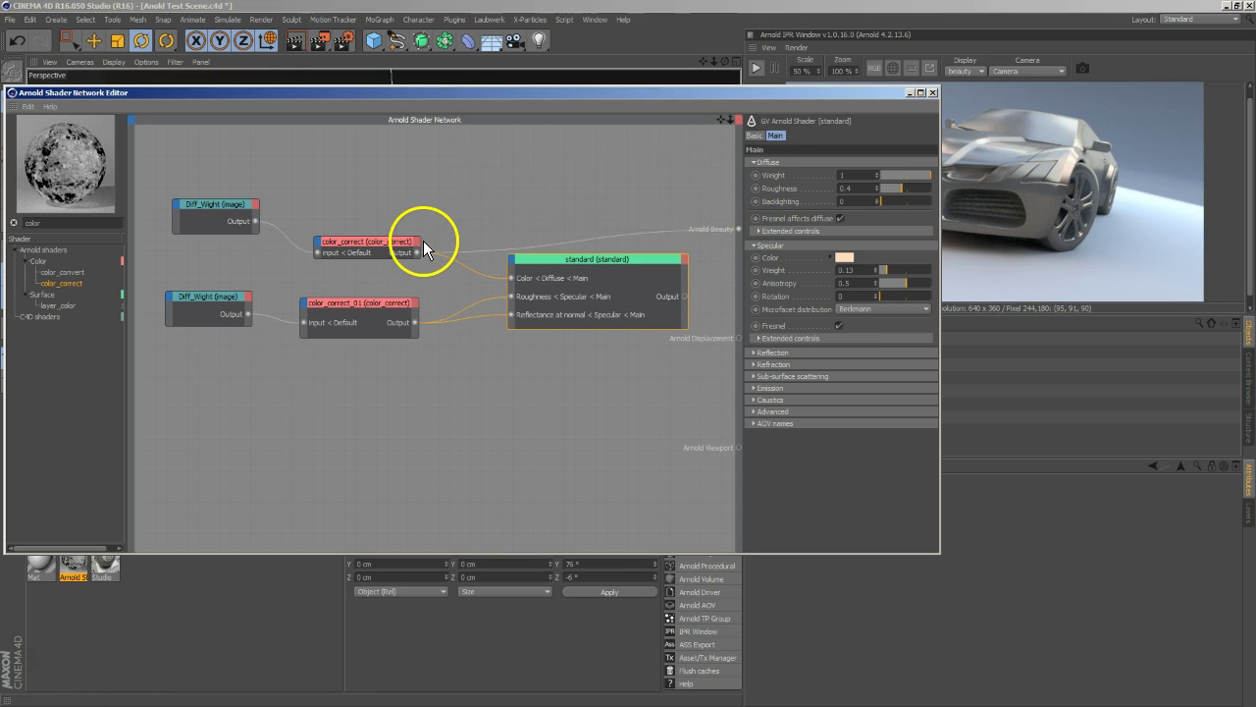
pyautogui.moveTo(388, 241); pyautogui.dragTo(376, 216)
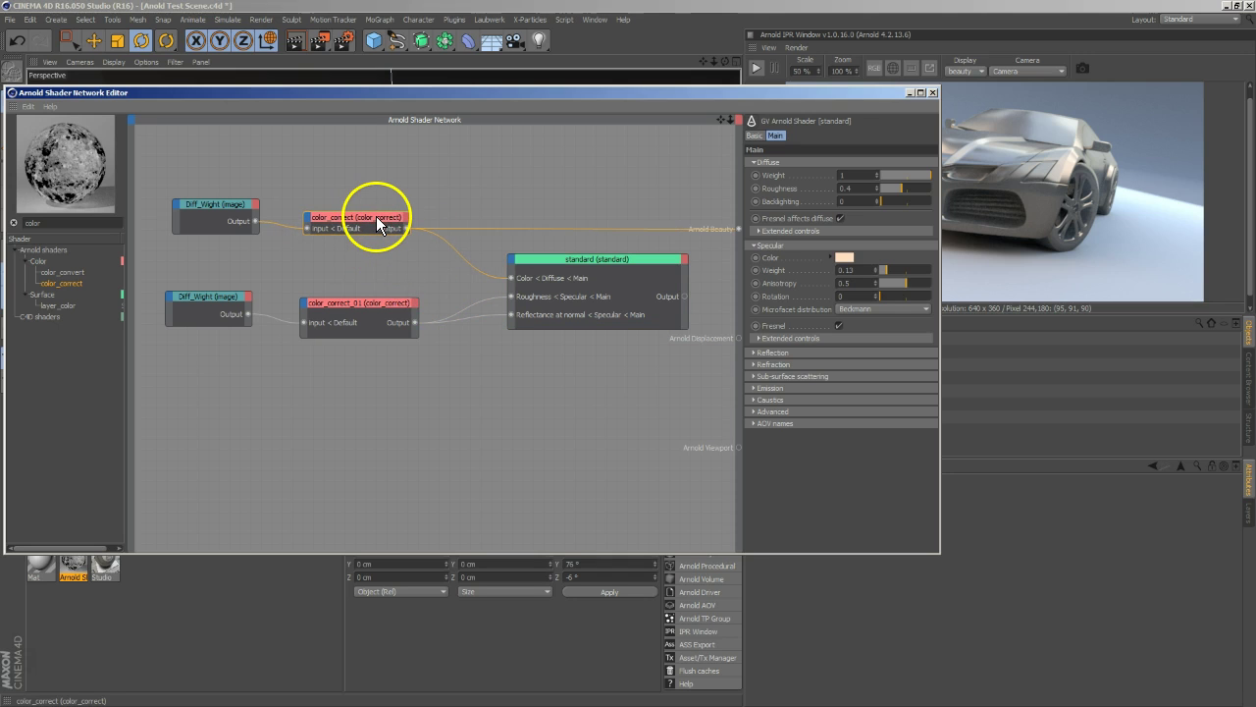
pyautogui.click(217, 207)
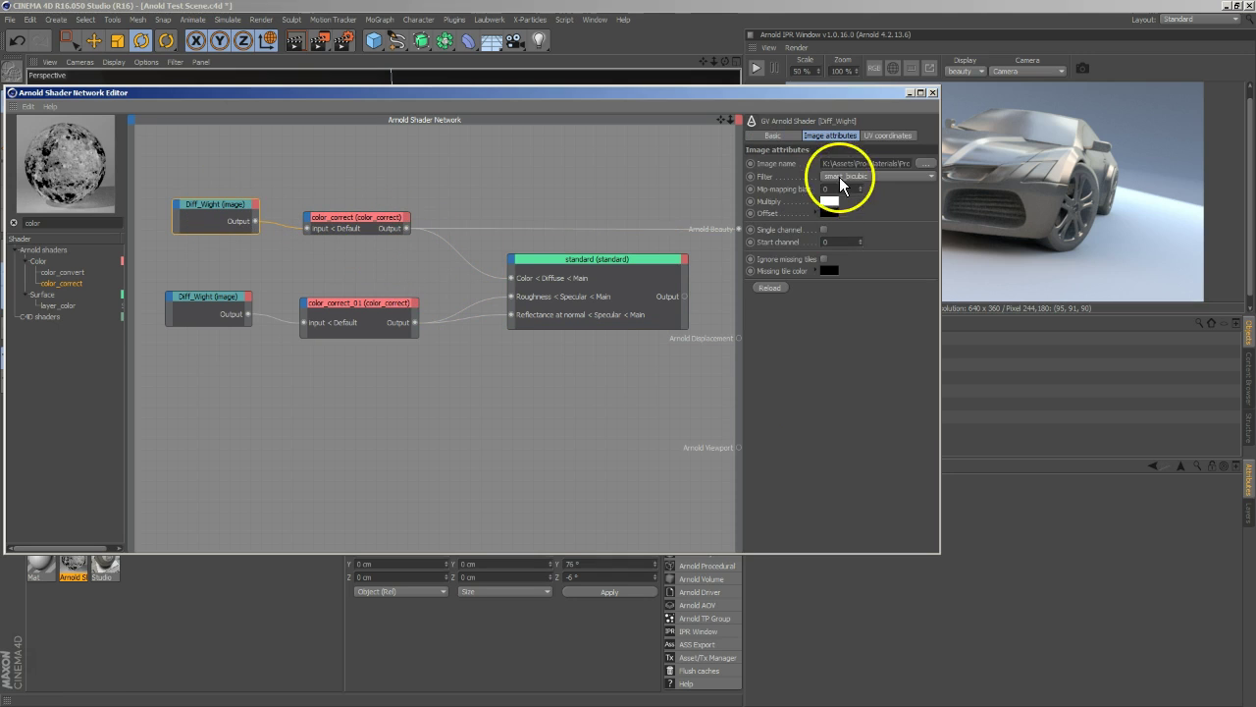
pyautogui.click(925, 163)
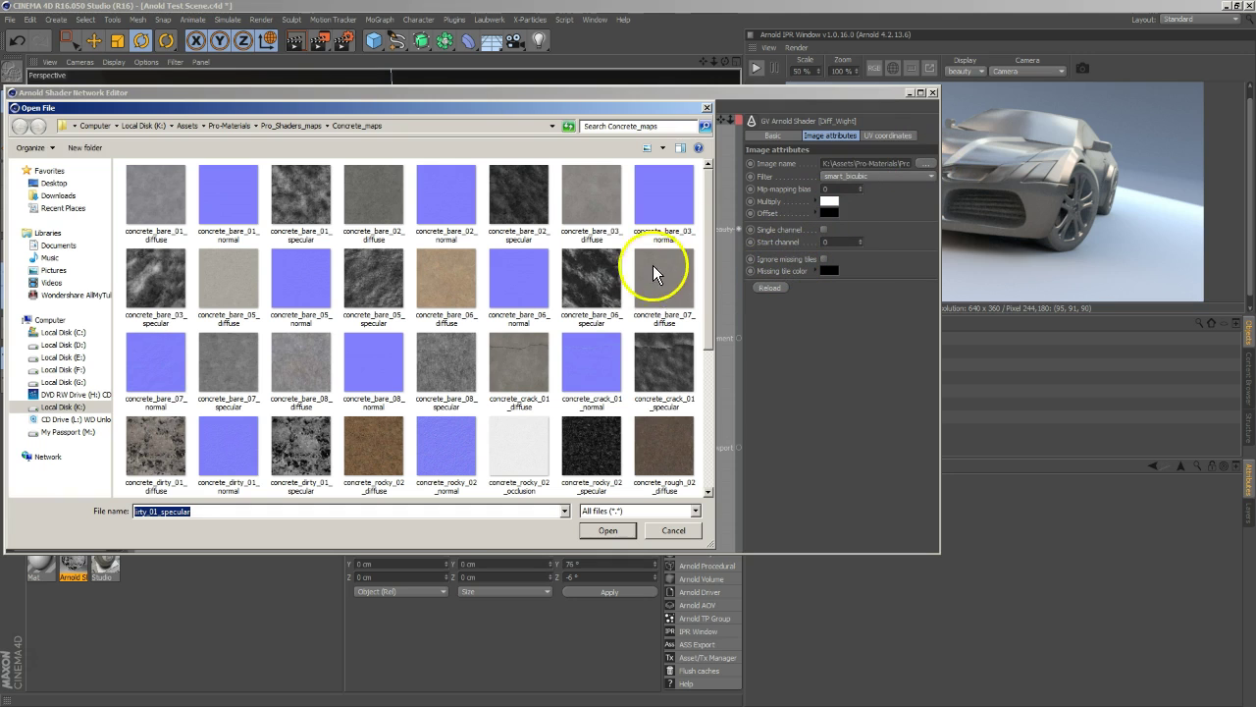
pyautogui.moveTo(710, 247); pyautogui.dragTo(713, 440)
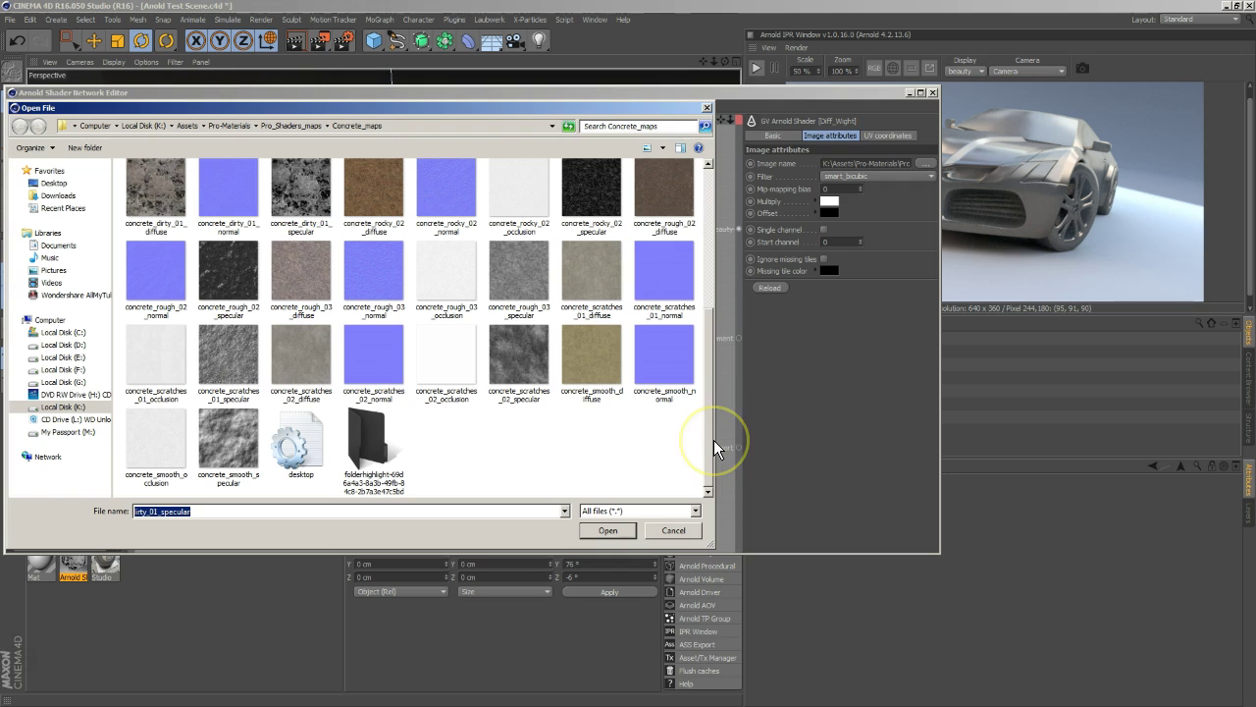
pyautogui.click(662, 196)
pyautogui.click(628, 531)
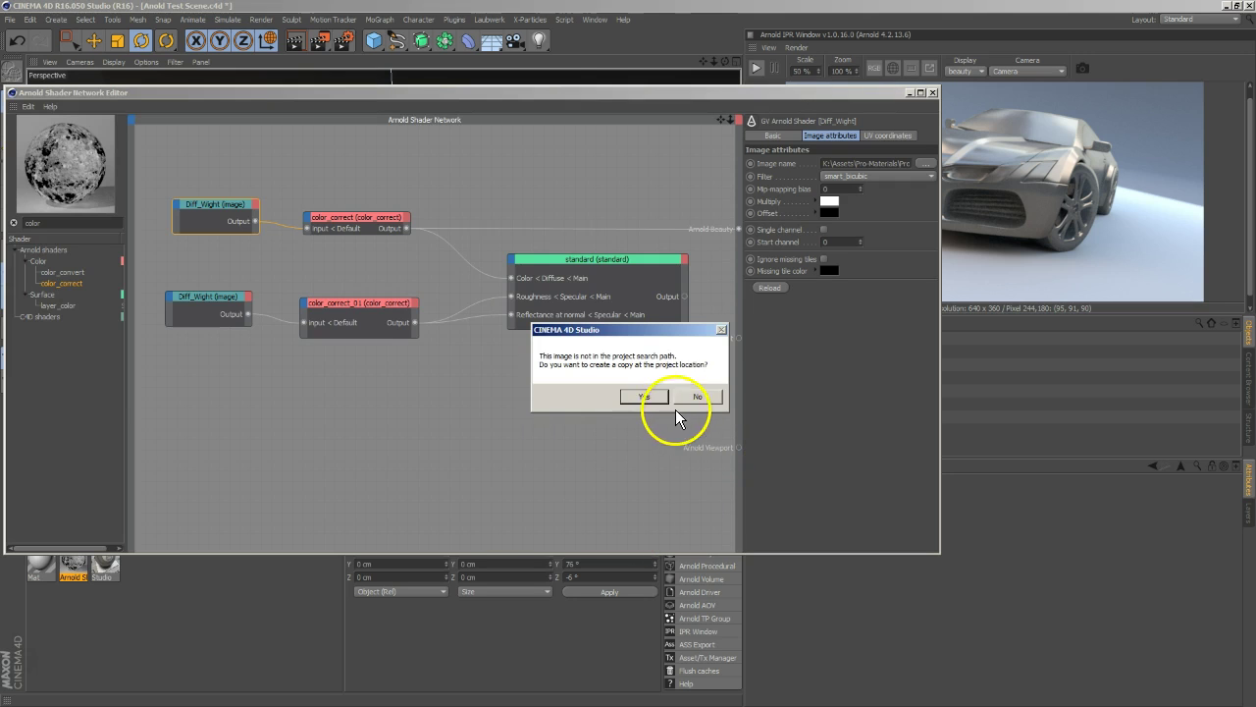
pyautogui.click(680, 394)
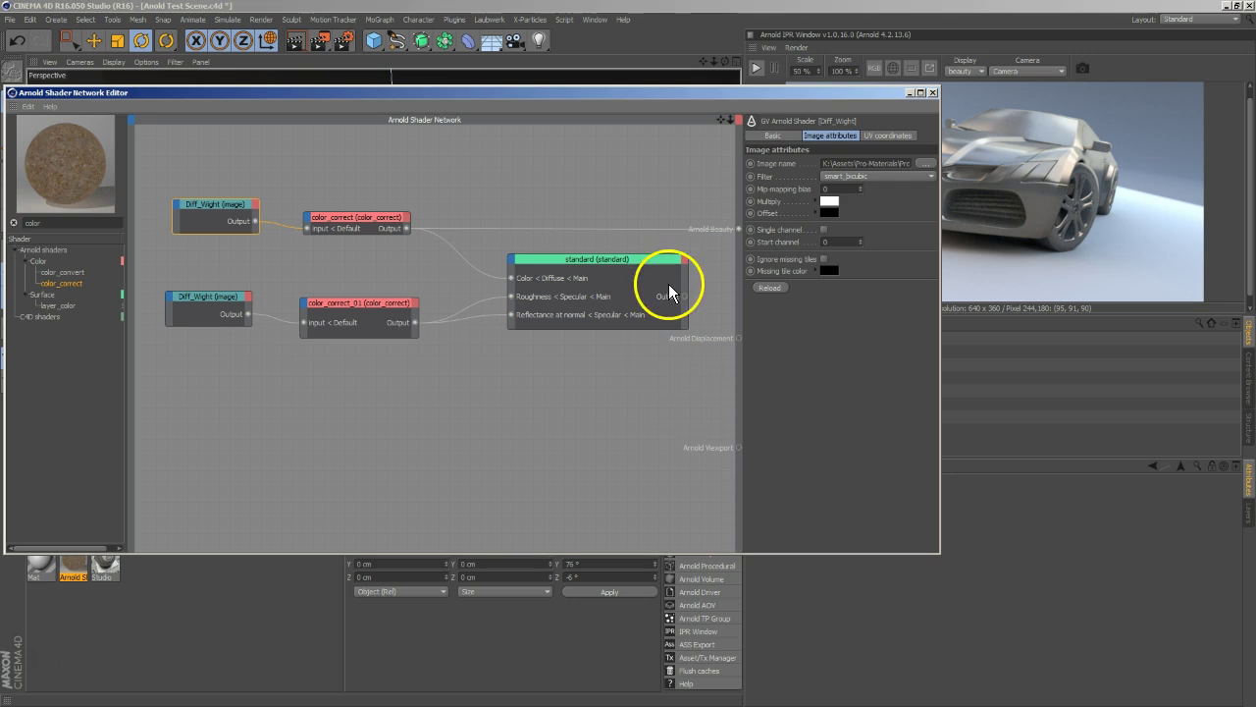
# Step: Delete the preview connection, reconnect the standard shader's output to Arnold Beauty and move the standard node higher
pyautogui.click(665, 229)
pyautogui.press('Delete')
pyautogui.moveTo(684, 295); pyautogui.dragTo(737, 230)
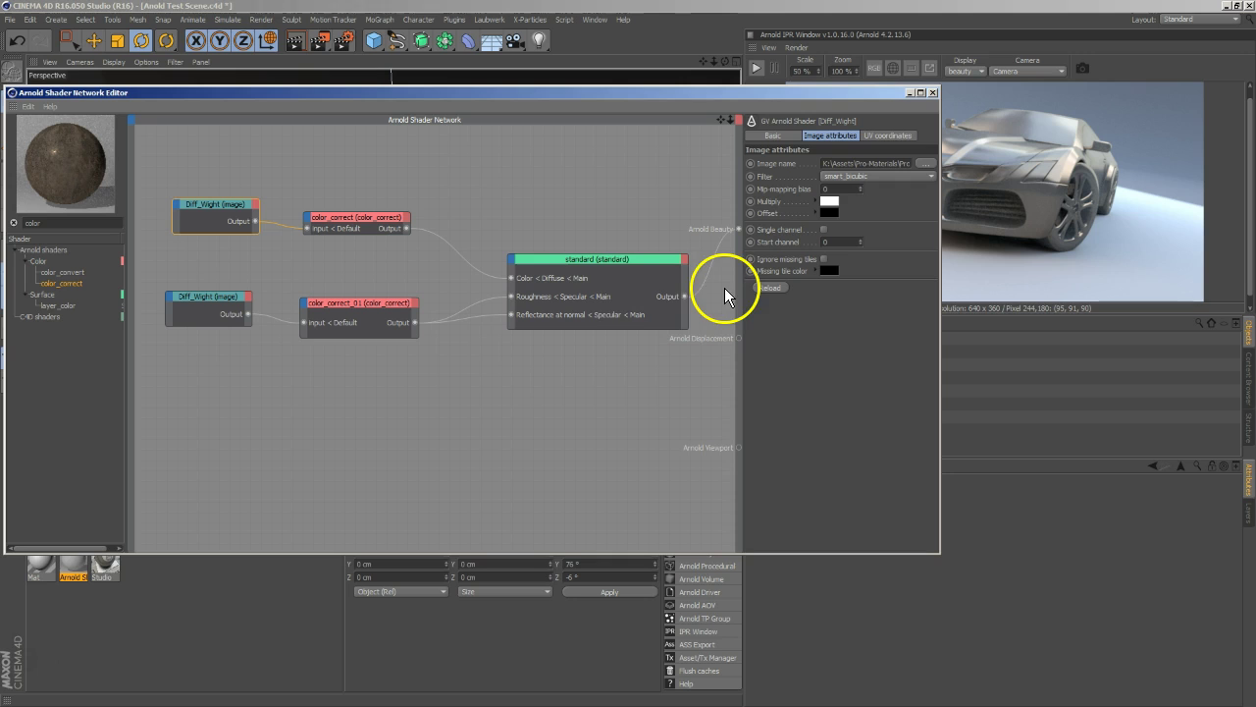
pyautogui.moveTo(600, 253); pyautogui.dragTo(593, 220)
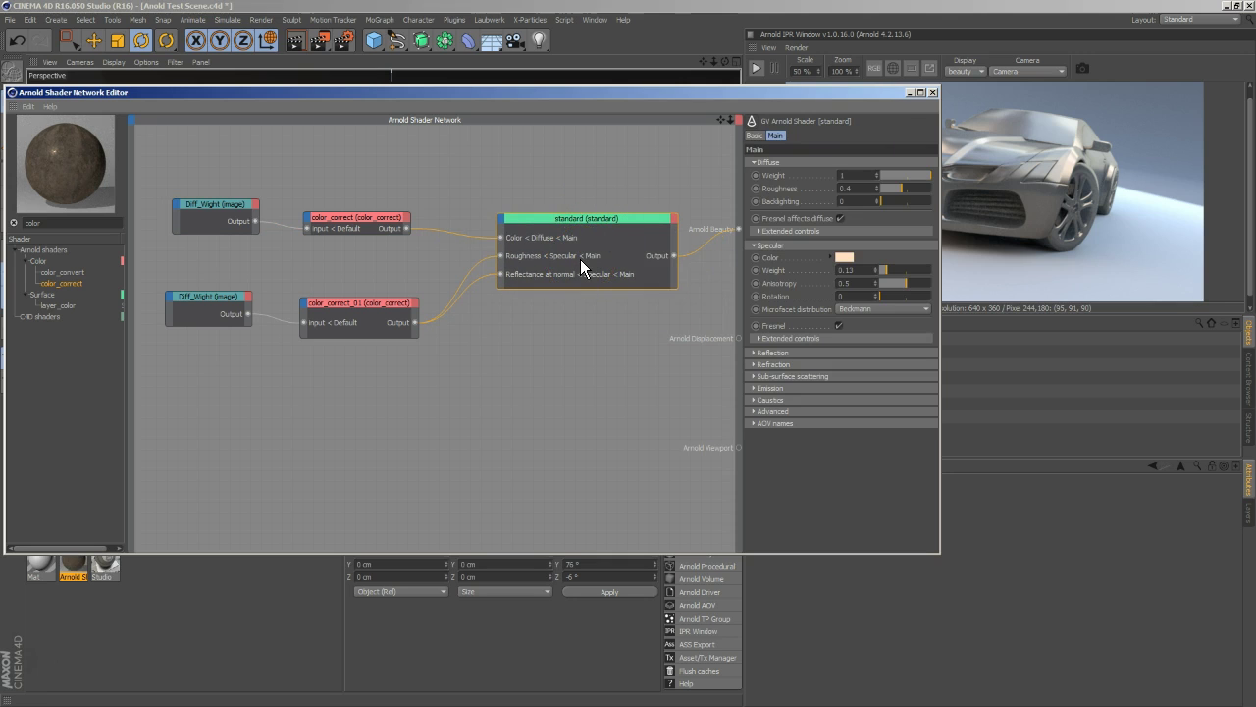
# Step: Set the second color_correct node to gamma 1.61 and contrast 1.66, and the first to gamma 1.12 and contrast 1.44
pyautogui.click(329, 301)
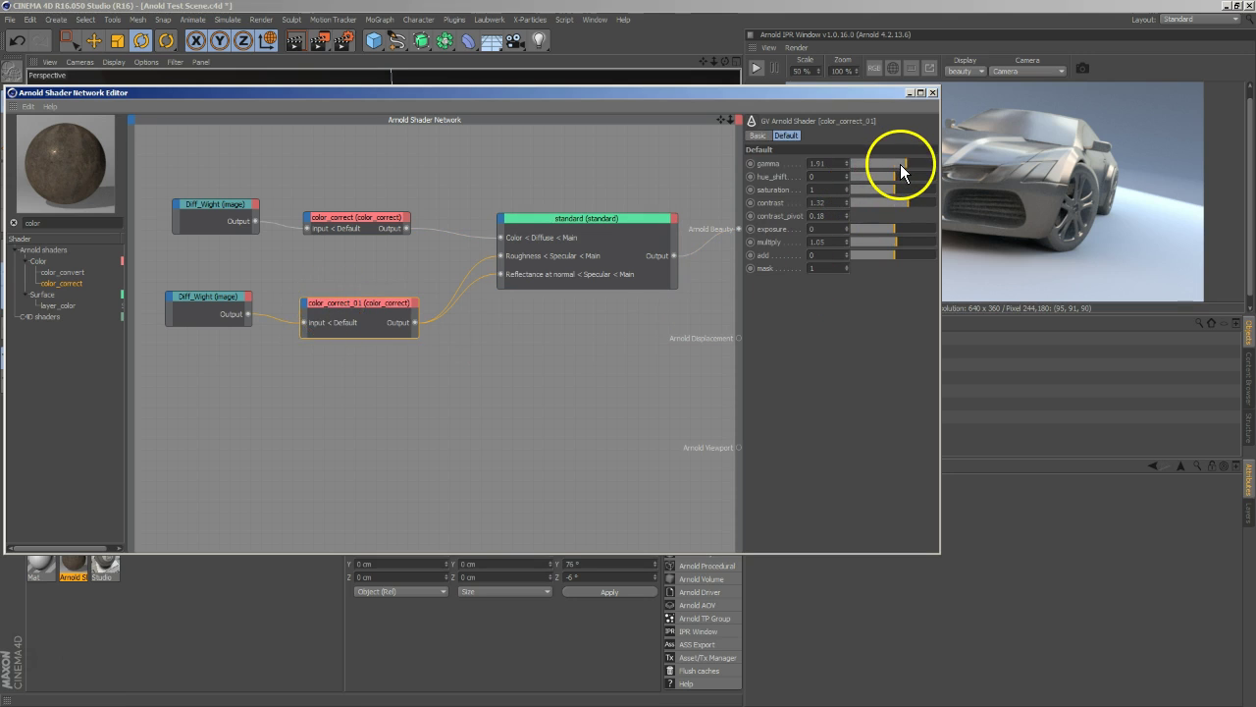
pyautogui.moveTo(898, 163); pyautogui.dragTo(898, 163)
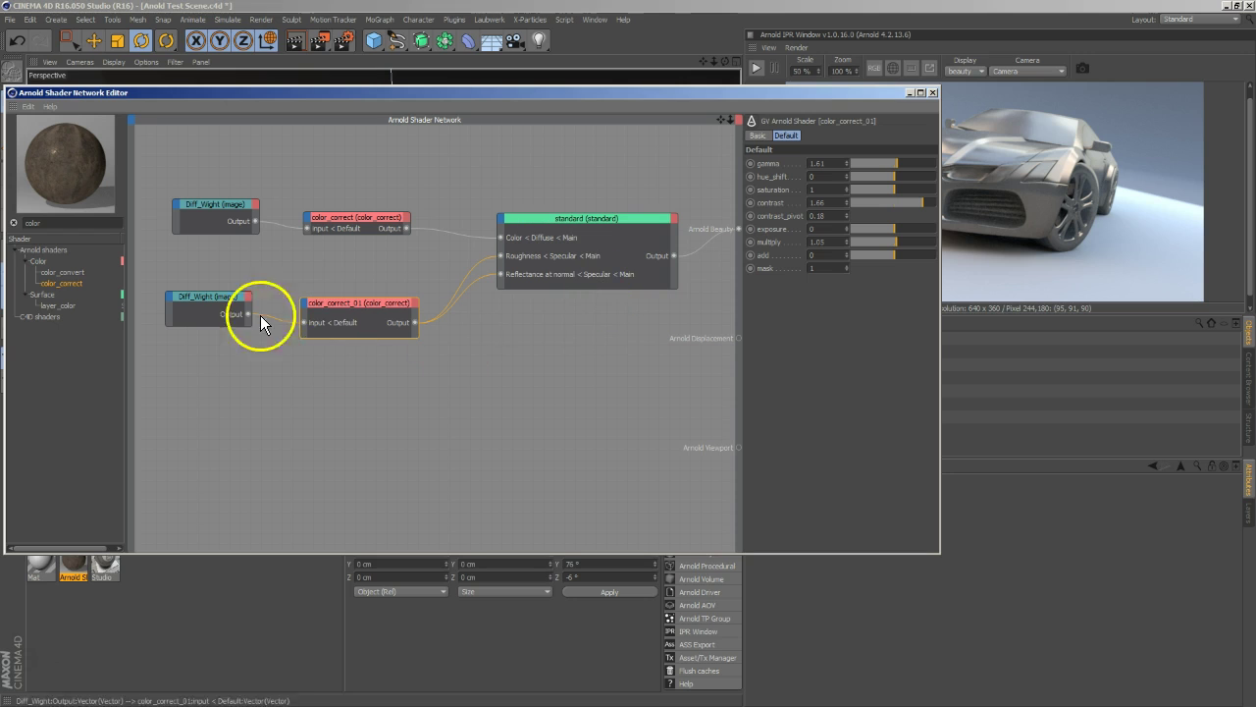
pyautogui.click(338, 216)
pyautogui.moveTo(886, 165)
pyautogui.mouseDown()
pyautogui.moveTo(898, 165)
pyautogui.moveTo(883, 165)
pyautogui.mouseUp()
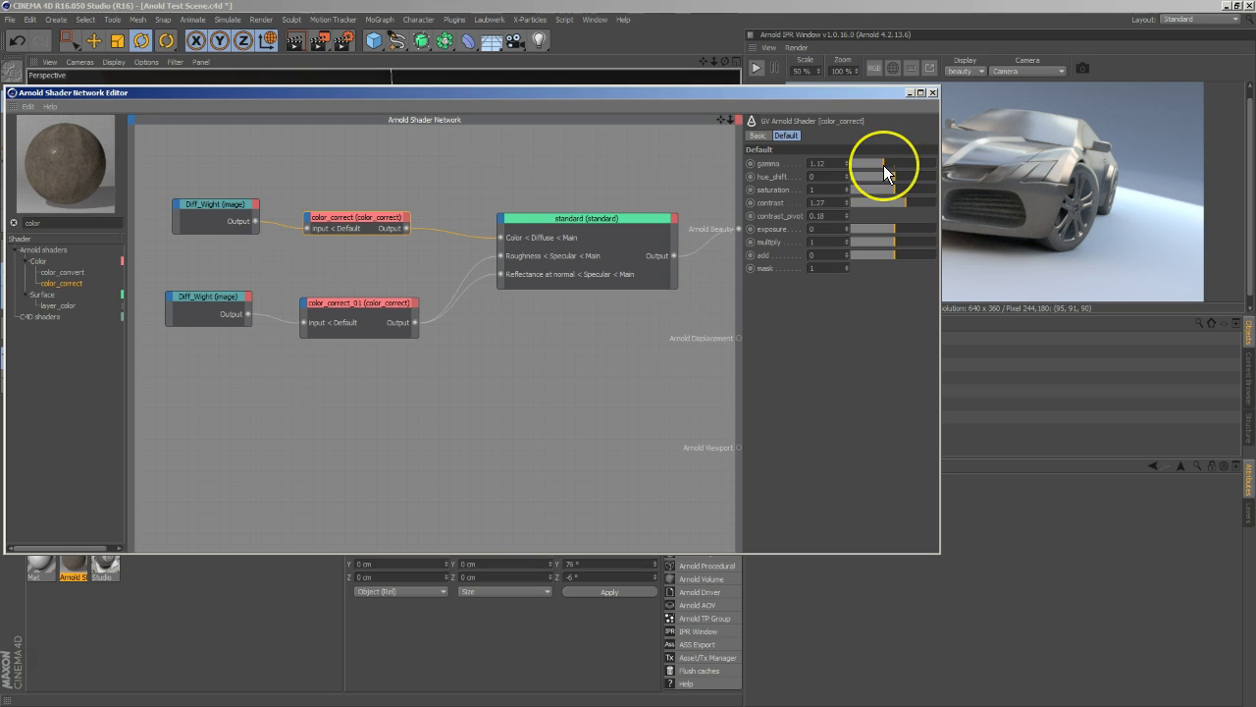
pyautogui.click(890, 208)
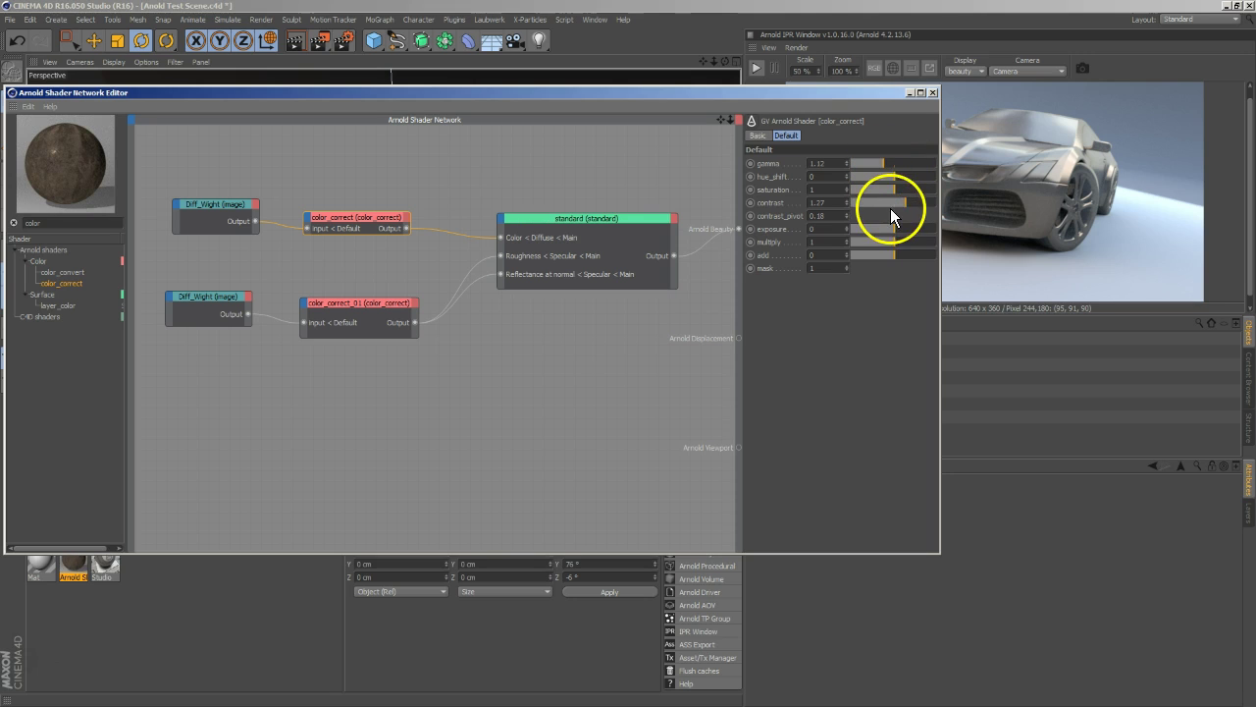
pyautogui.moveTo(904, 203); pyautogui.dragTo(882, 204)
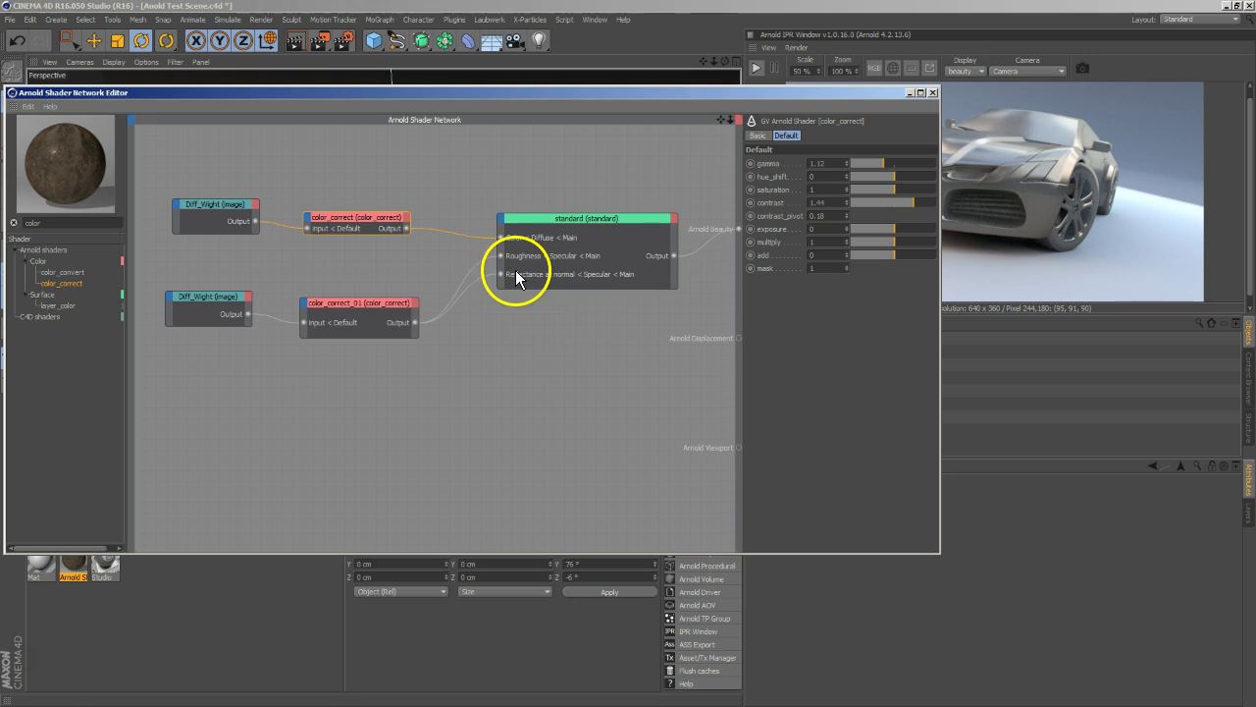
# Step: Set the standard shader's specular weight to 0.28
pyautogui.click(573, 219)
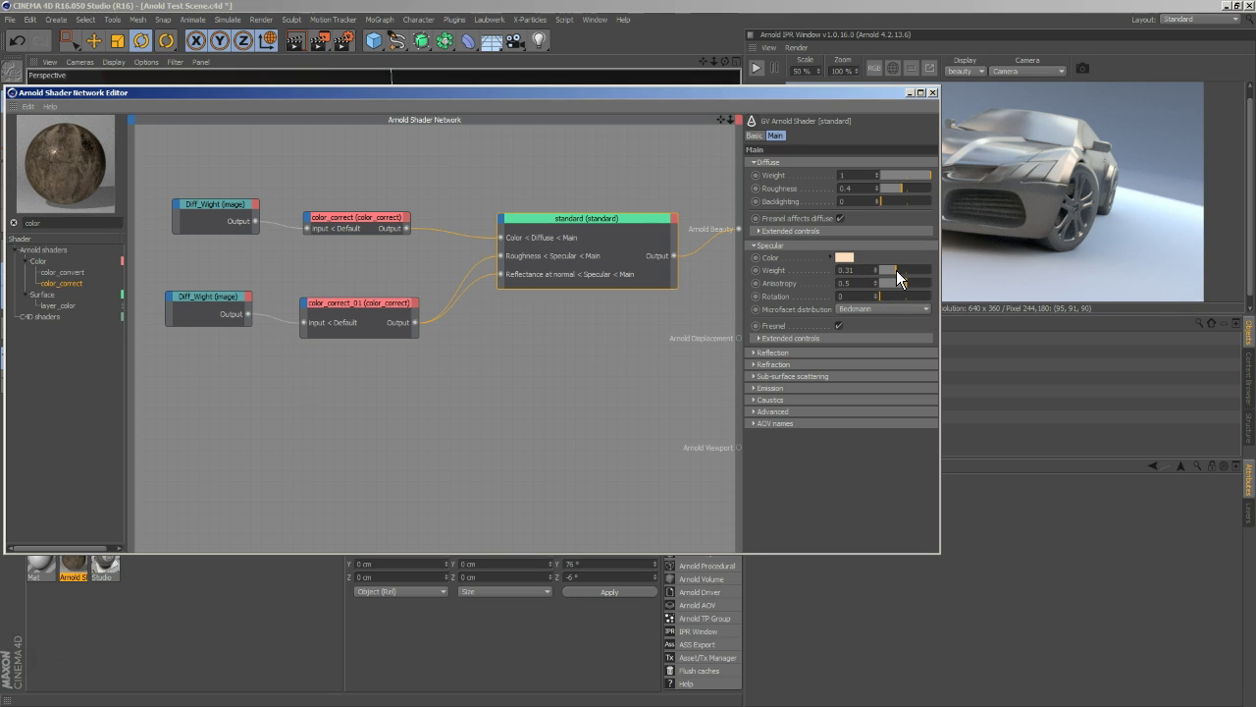
pyautogui.moveTo(894, 270); pyautogui.dragTo(880, 331)
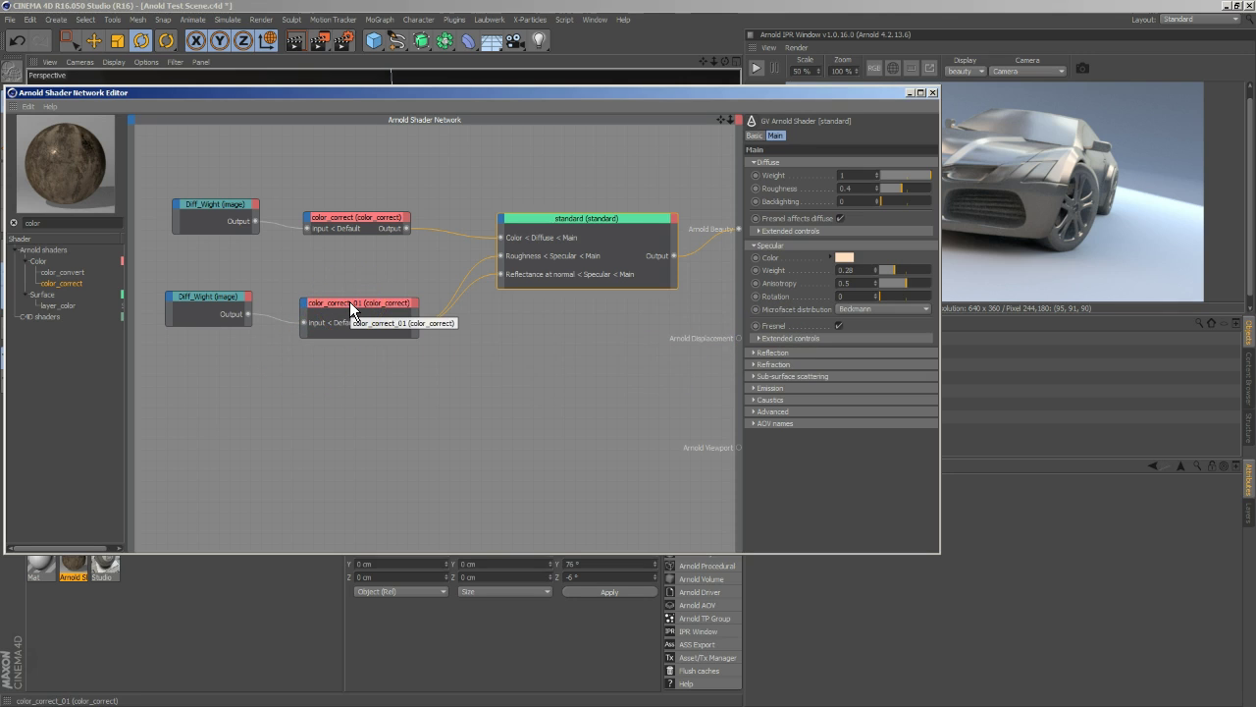
pyautogui.moveTo(350, 307); pyautogui.dragTo(543, 343)
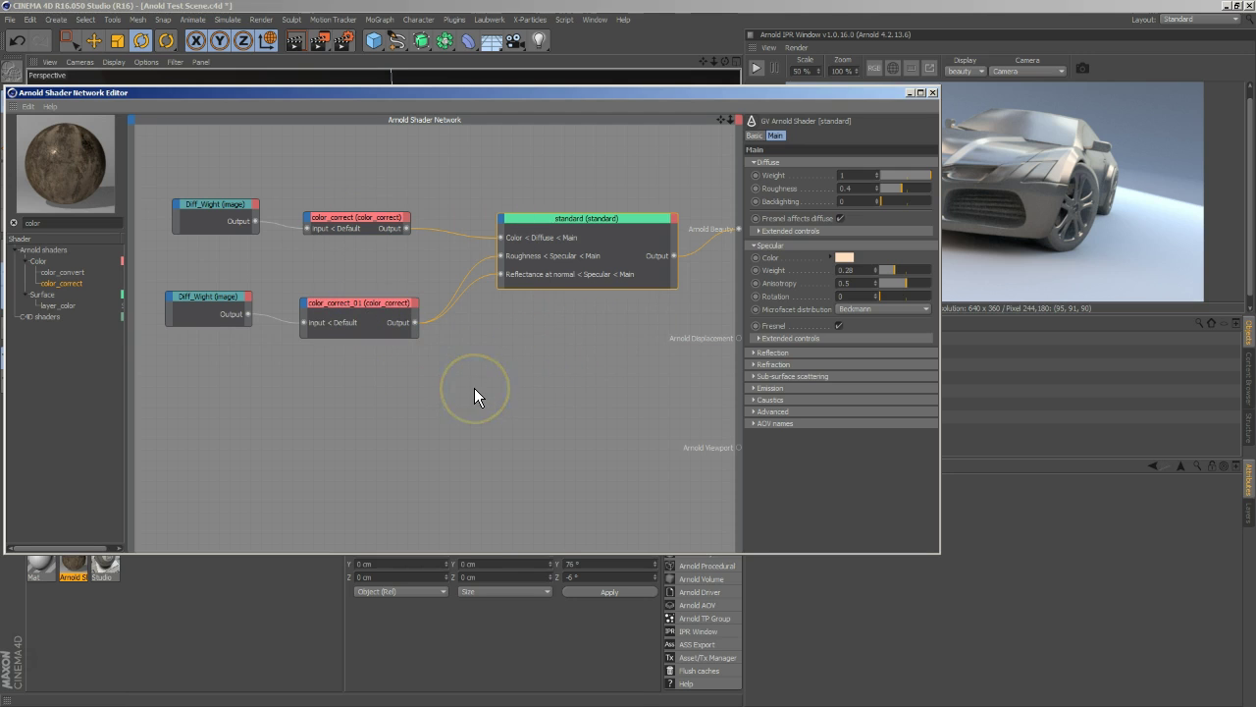
# Step: Rename the lower Diff_Wight image node to Dirt_Img
pyautogui.click(207, 305)
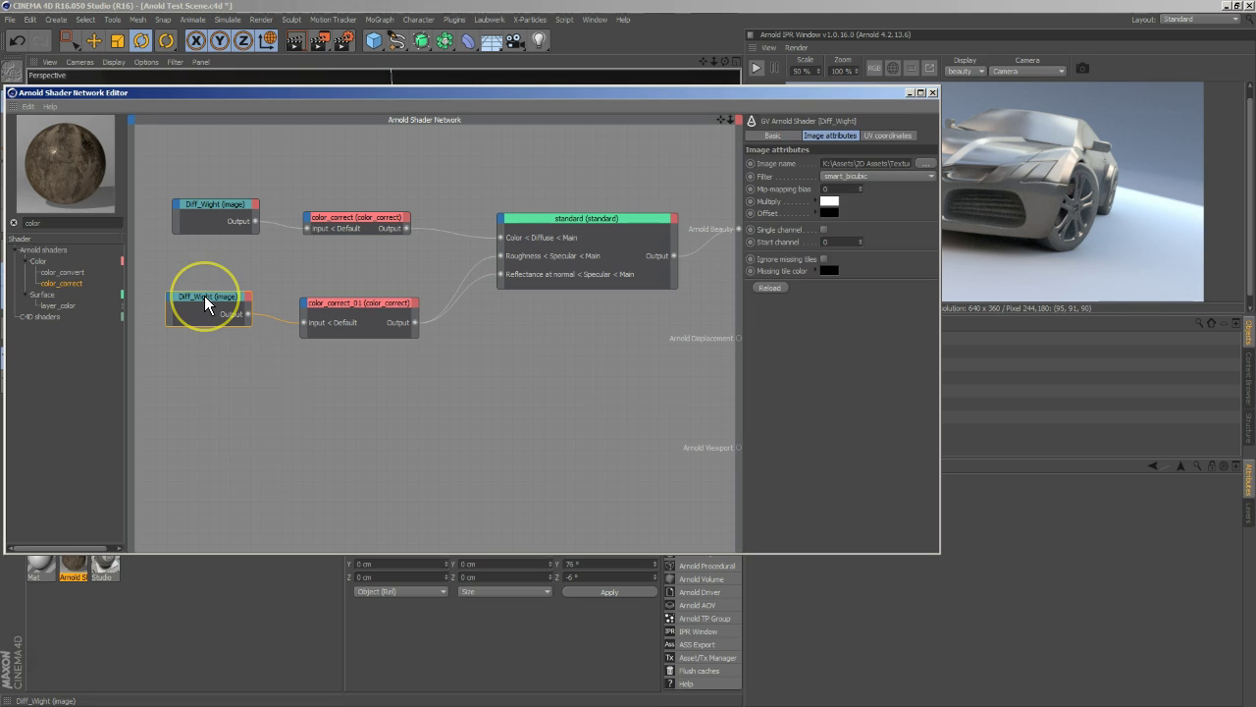
pyautogui.rightClick(204, 296)
pyautogui.click(237, 382)
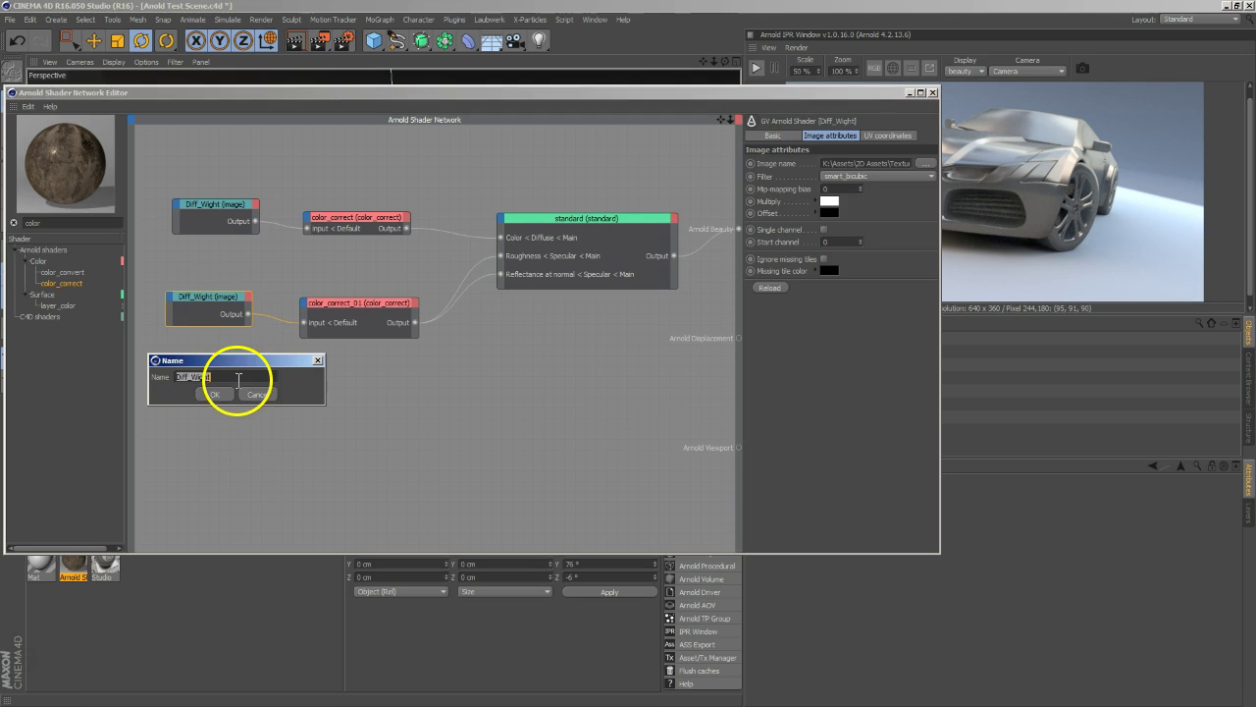
pyautogui.click(208, 394)
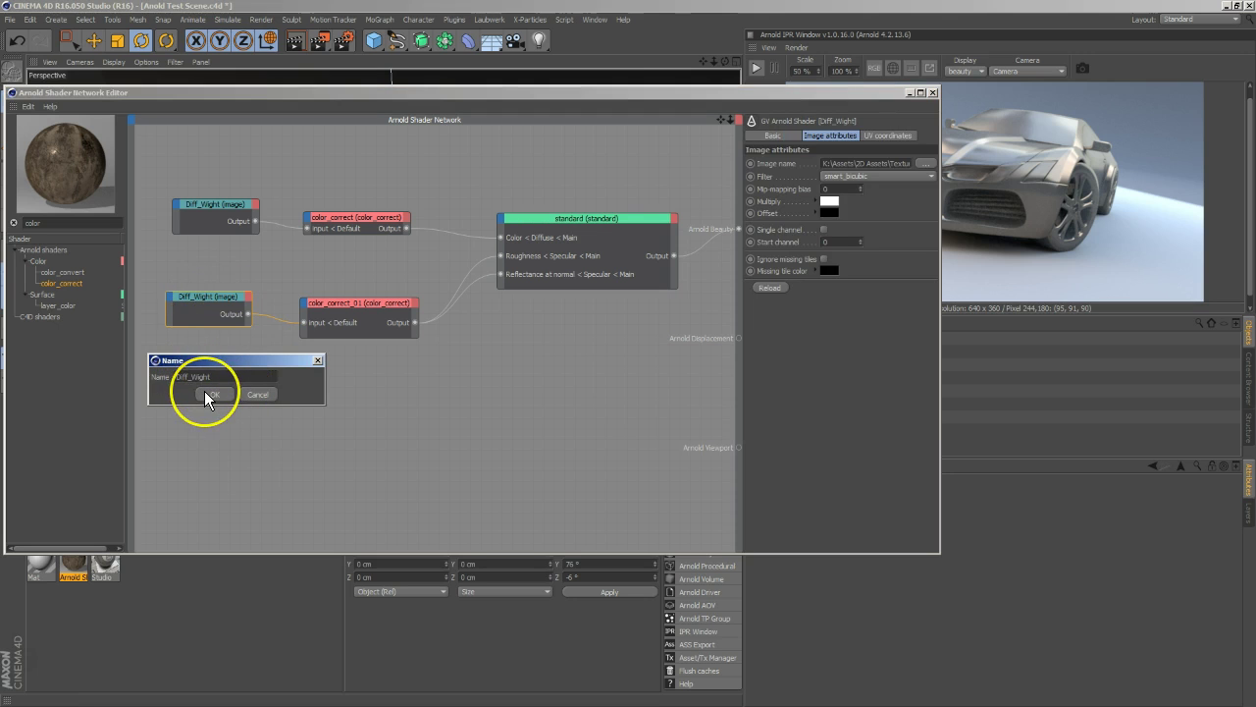
pyautogui.press('BackSpace')
pyautogui.press('BackSpace')
pyautogui.press('BackSpace')
pyautogui.press('BackSpace')
pyautogui.press('BackSpace')
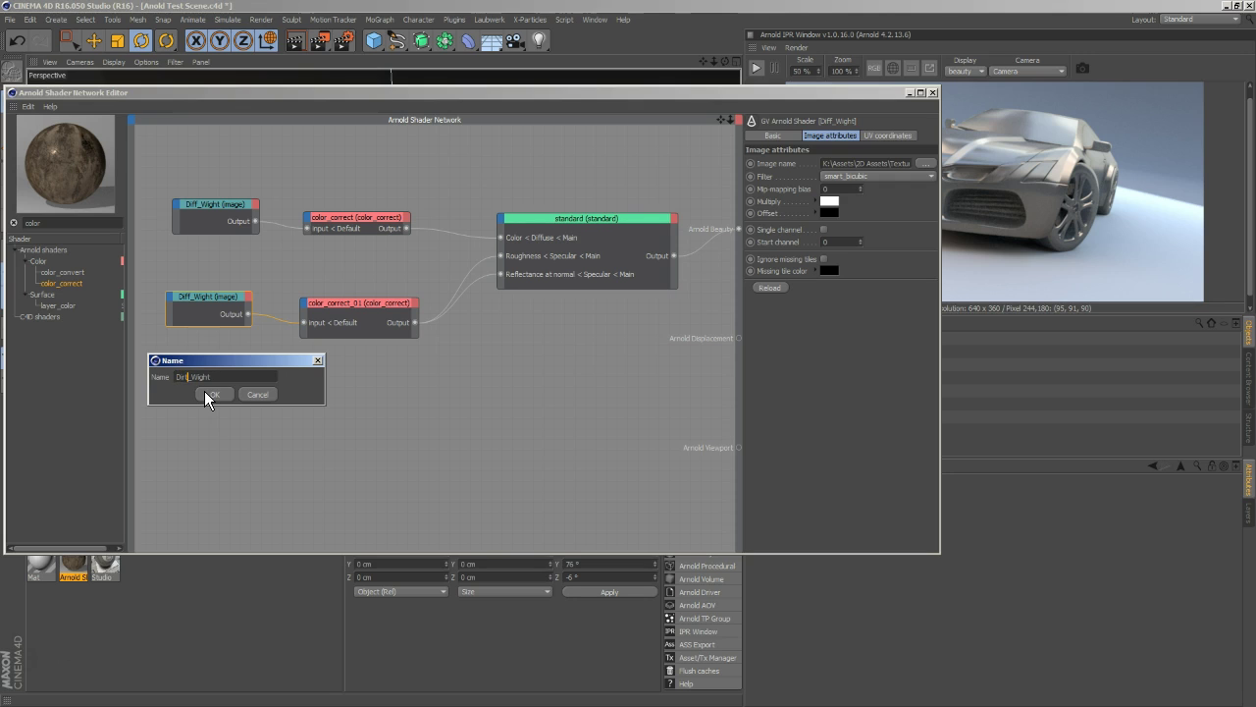
pyautogui.click(248, 374)
pyautogui.press('BackSpace')
pyautogui.press('BackSpace')
pyautogui.press('BackSpace')
pyautogui.press('BackSpace')
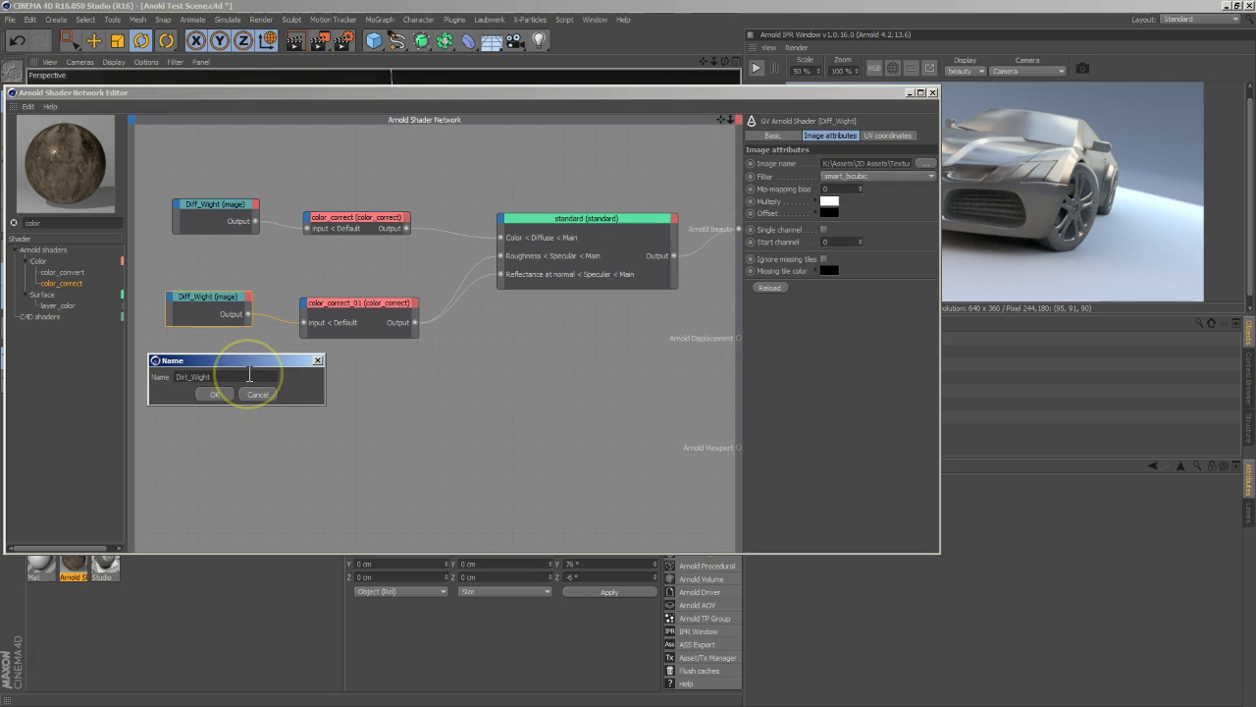
pyautogui.press('BackSpace')
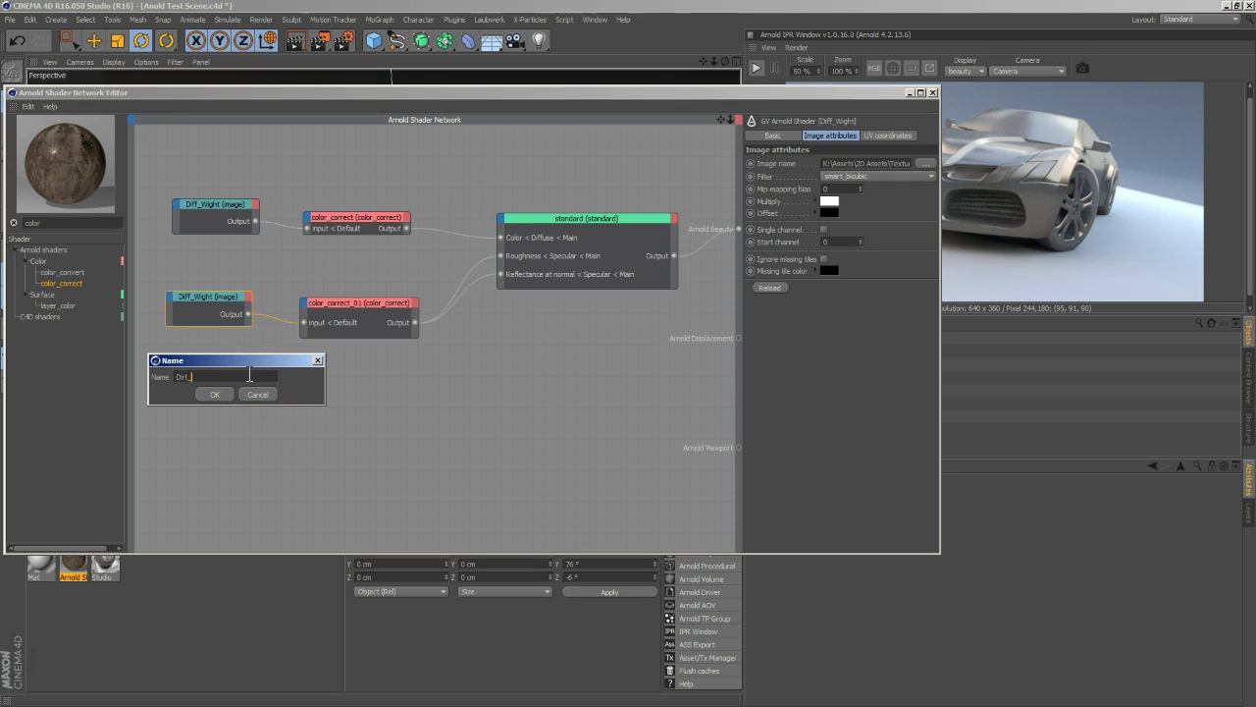
pyautogui.write('Img')
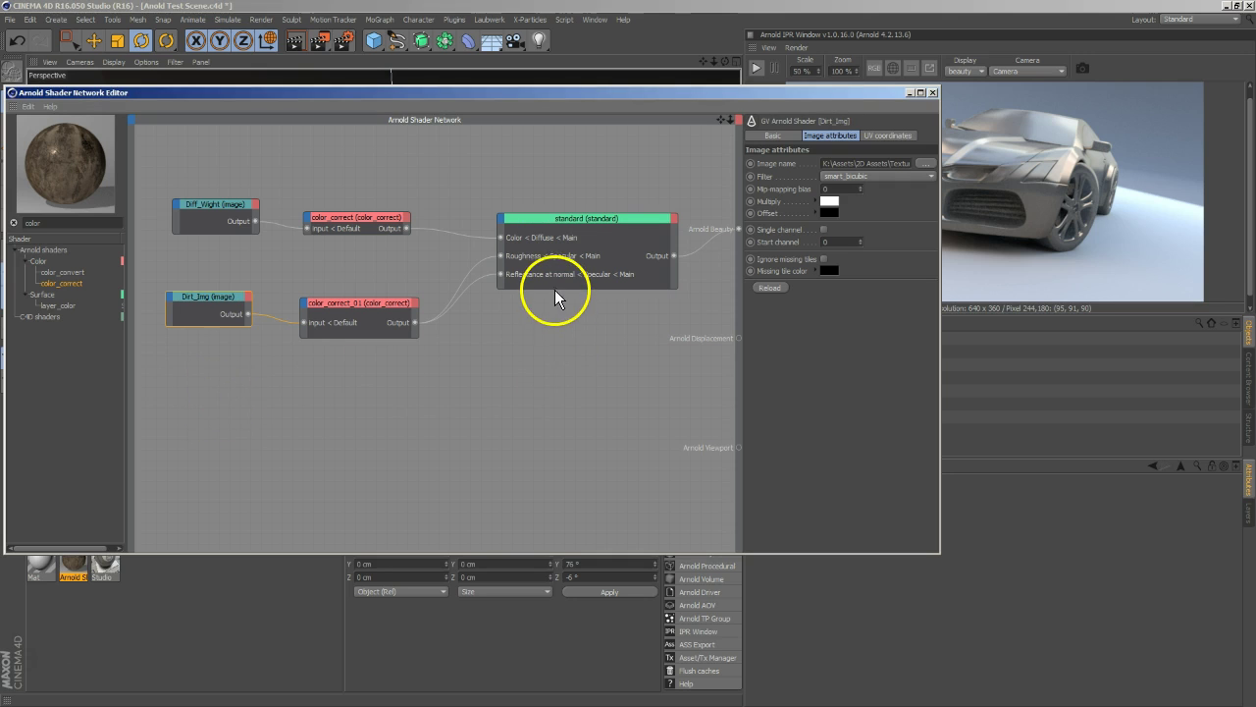
# Step: Enlarge the standard node slightly and add a bump2d node just below it
pyautogui.moveTo(554, 288); pyautogui.dragTo(551, 305)
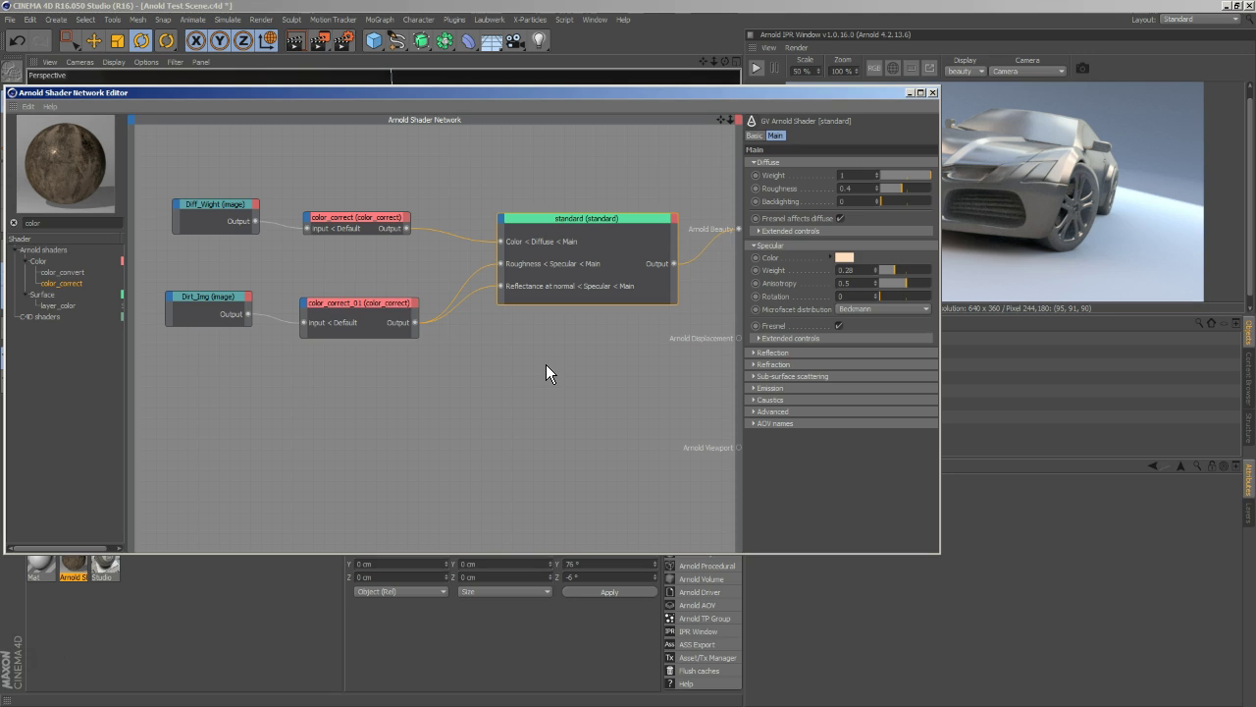
pyautogui.doubleClick(37, 222)
pyautogui.press('BackSpace')
pyautogui.write('bump')
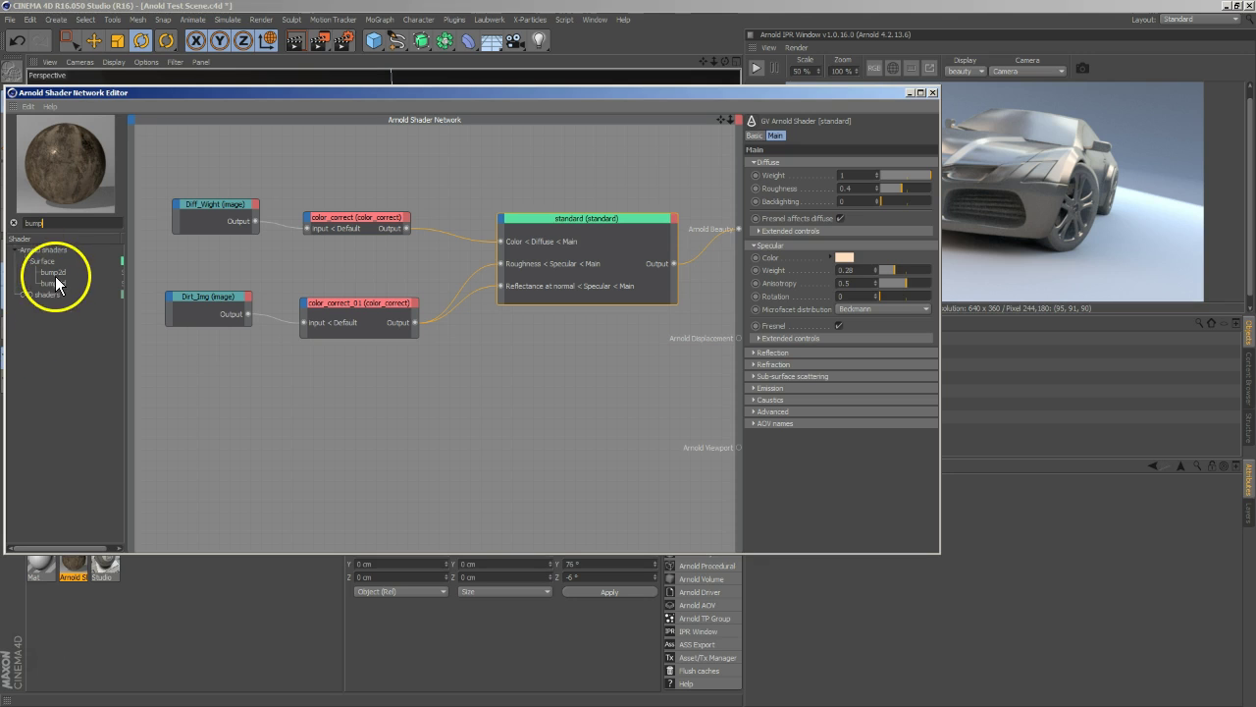
pyautogui.moveTo(53, 272); pyautogui.dragTo(606, 335)
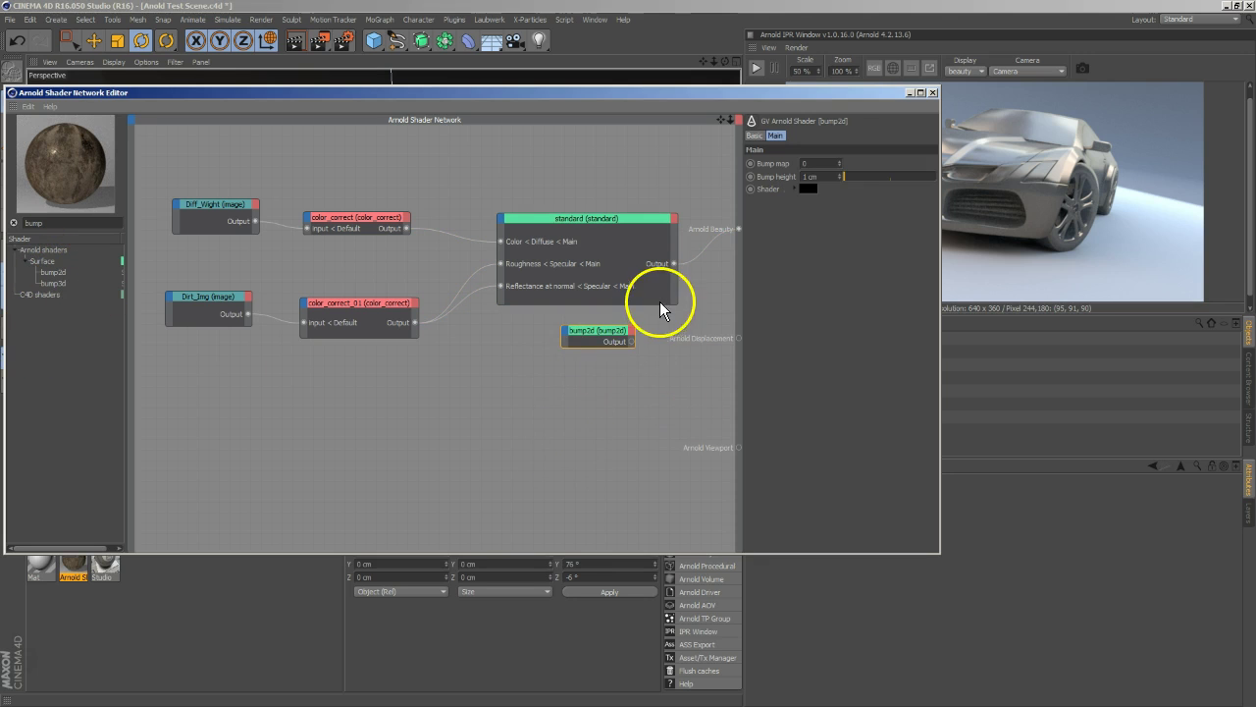
pyautogui.click(560, 336)
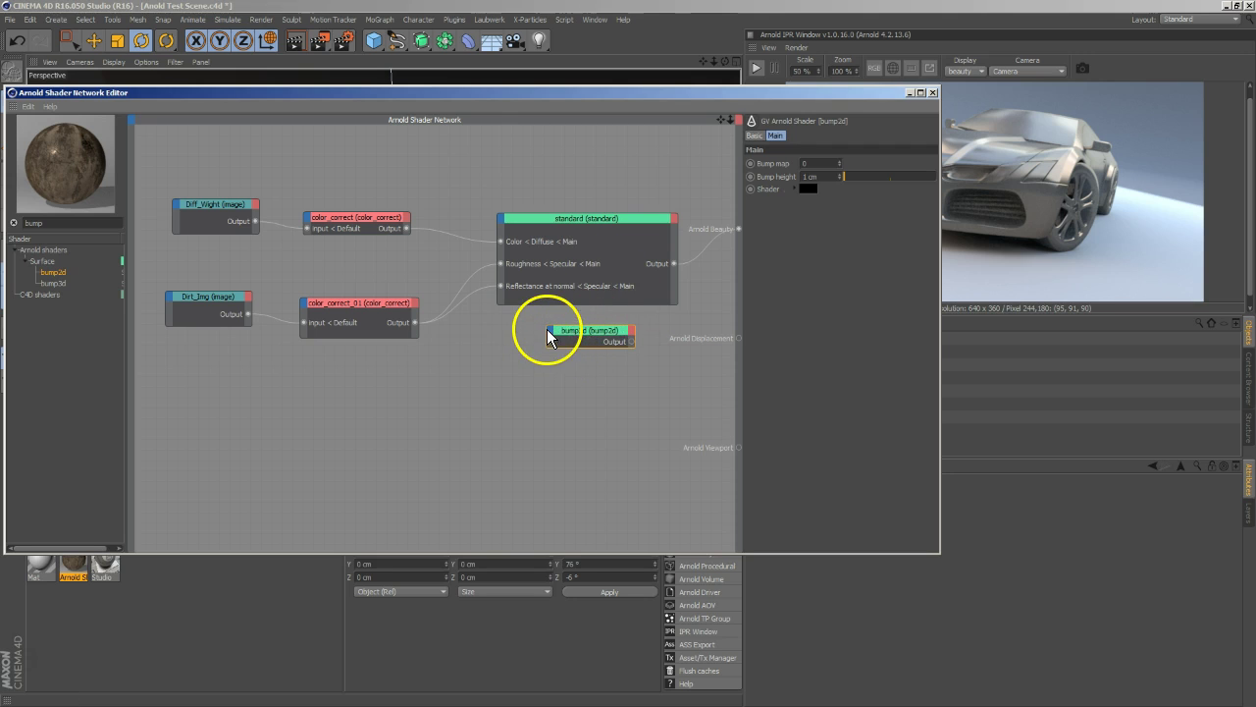
pyautogui.moveTo(569, 338)
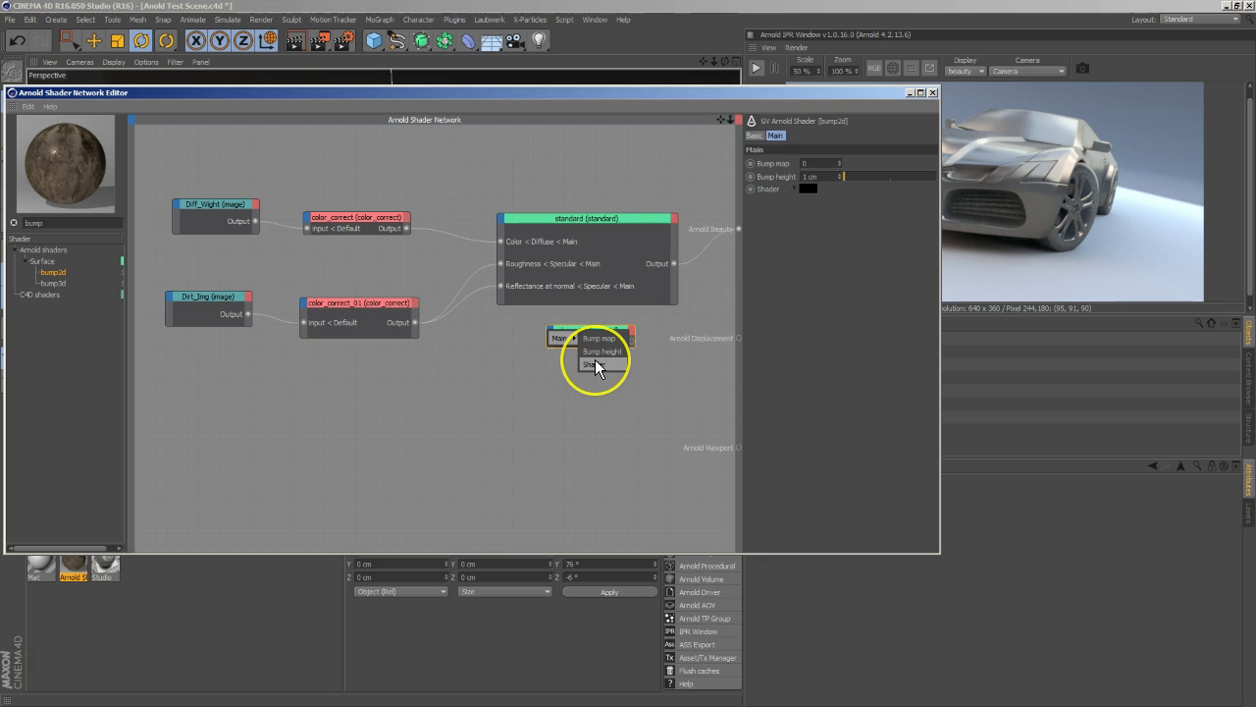
pyautogui.click(548, 383)
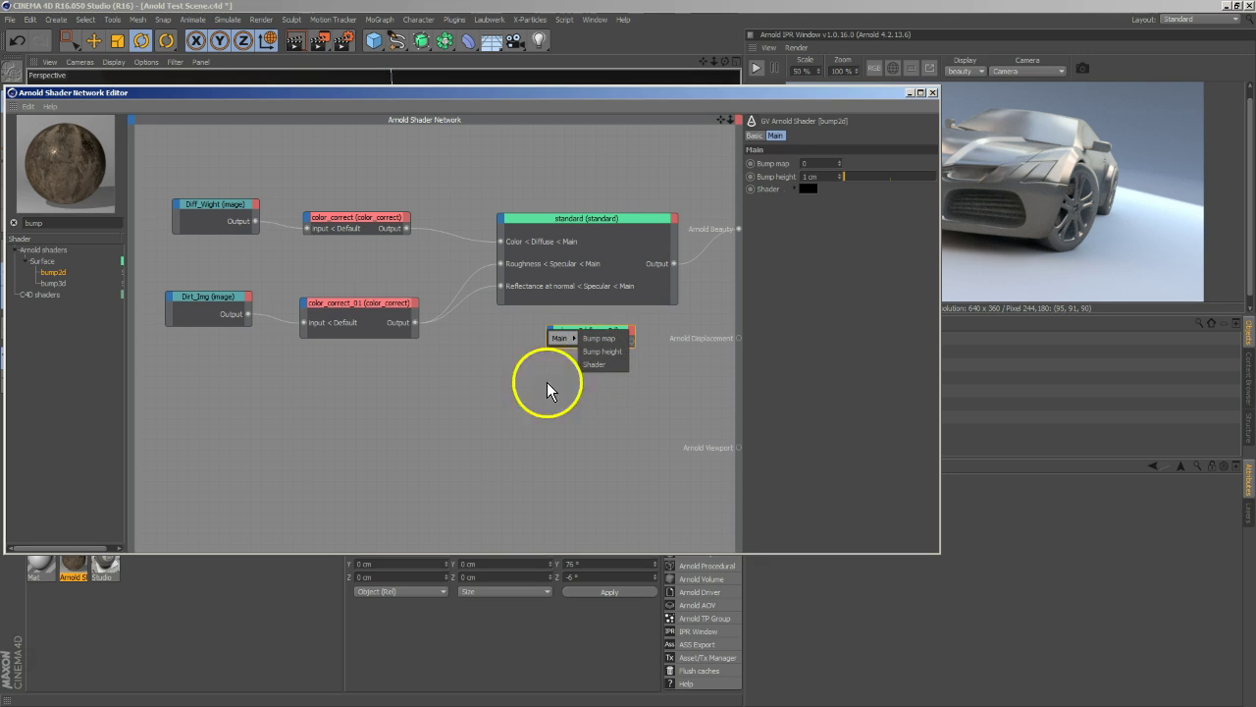
# Step: Examine the Bump channel of the standard Mat material, close its editor and reselect the Arnold shader network material
pyautogui.click(44, 567)
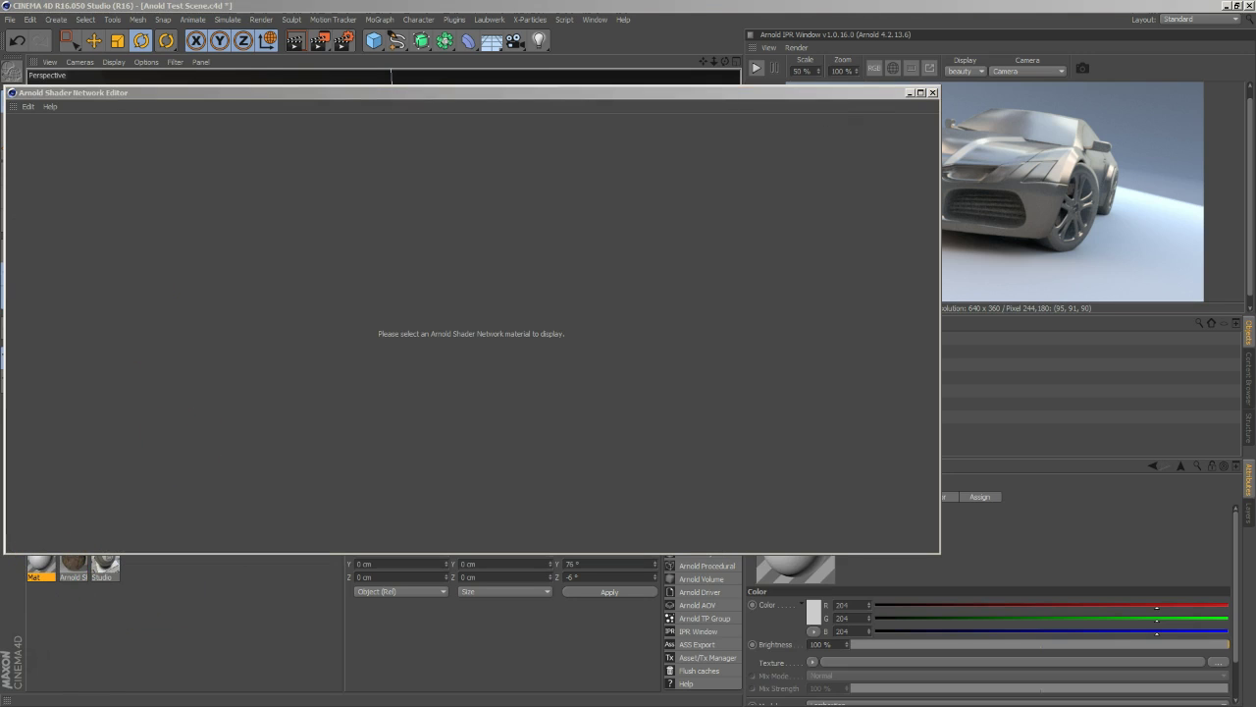
pyautogui.moveTo(504, 22); pyautogui.dragTo(556, 94)
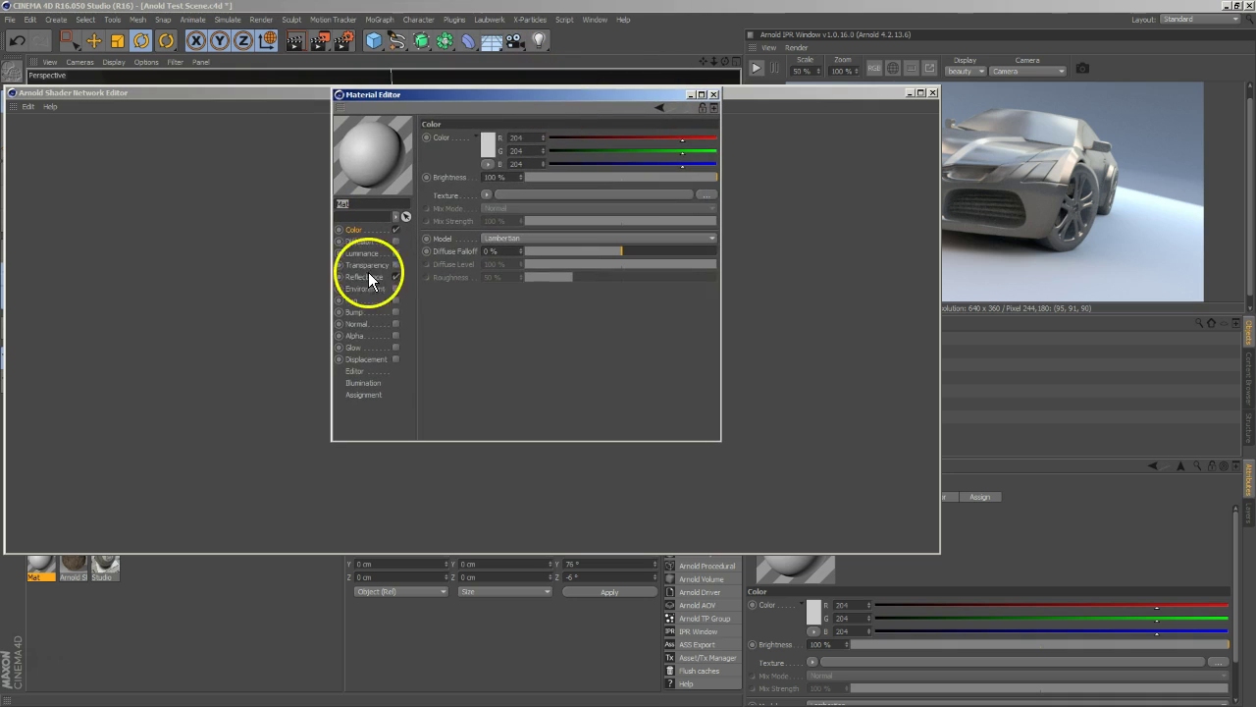
pyautogui.click(365, 313)
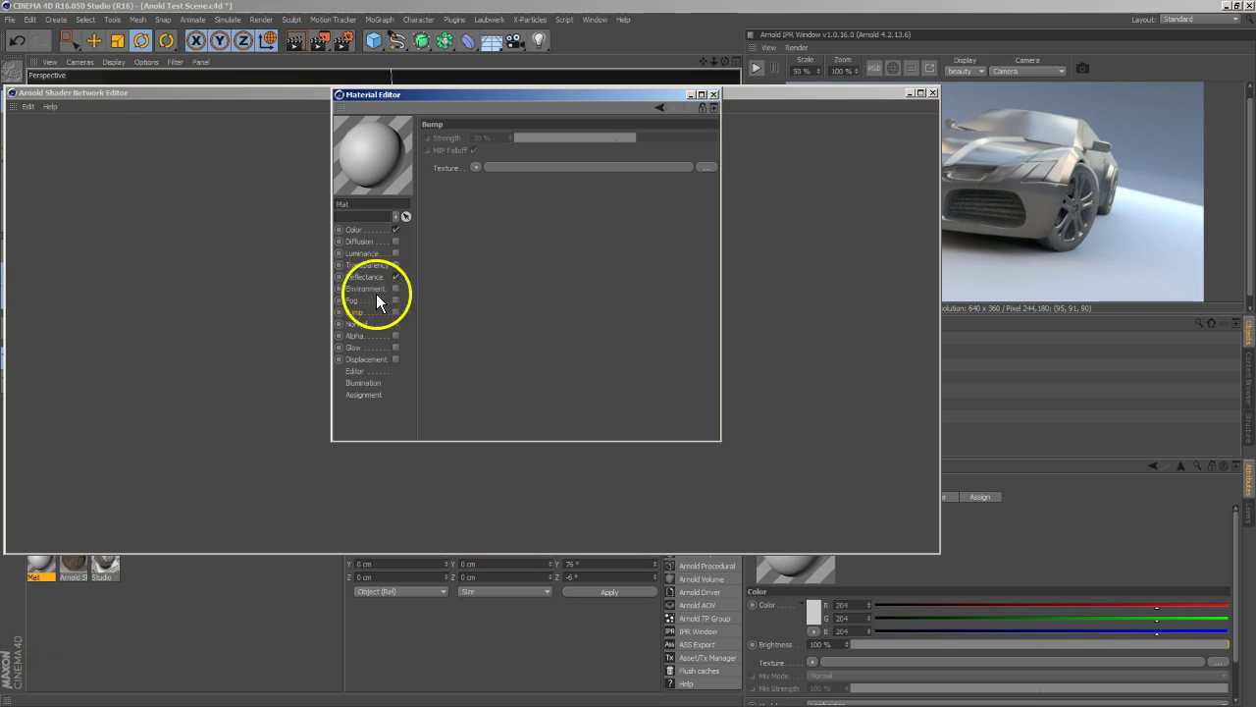
pyautogui.click(714, 94)
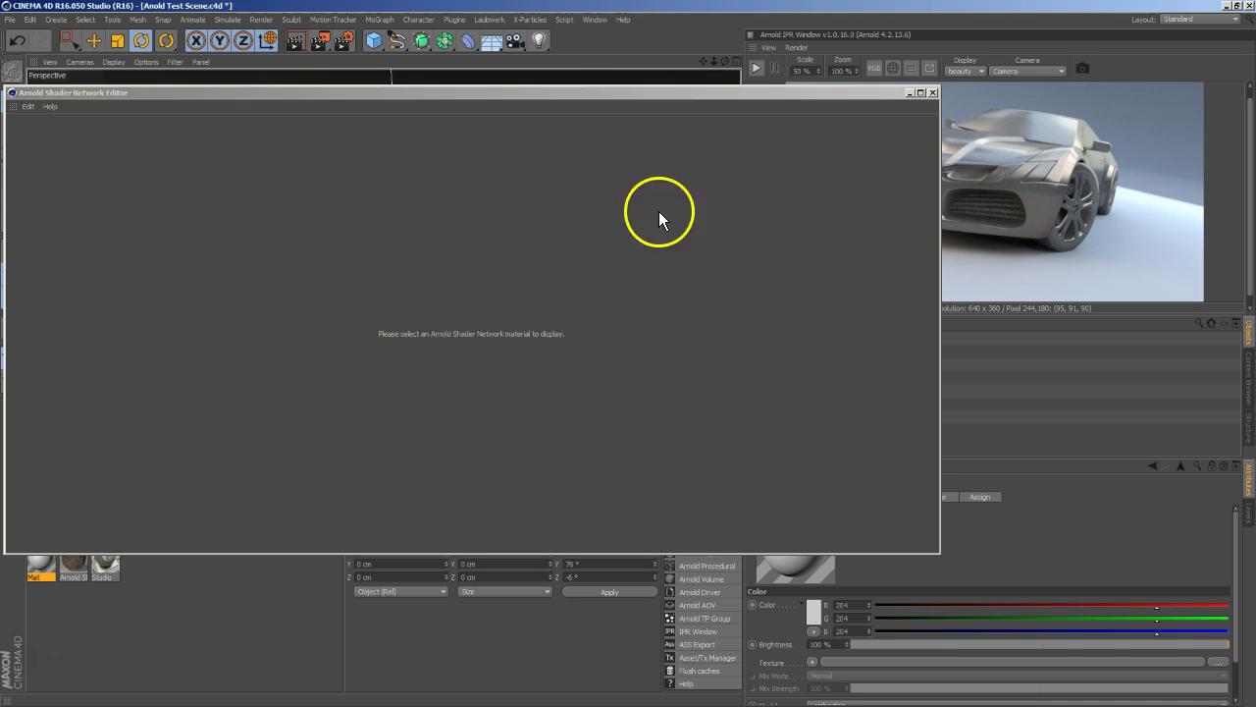
pyautogui.click(79, 573)
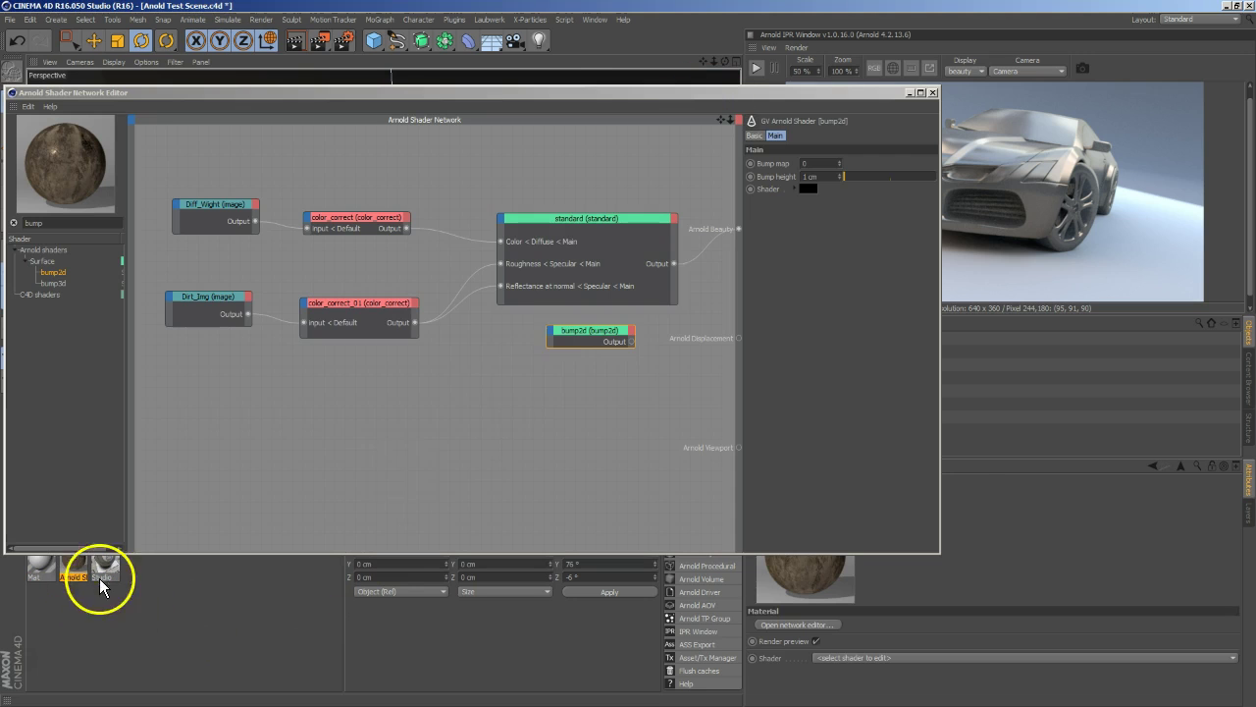
# Step: Expose the bump2d node's Shader input and rearrange the network, with standard detached from Arnold Beauty and bump2d placed between them
pyautogui.click(557, 337)
pyautogui.click(604, 366)
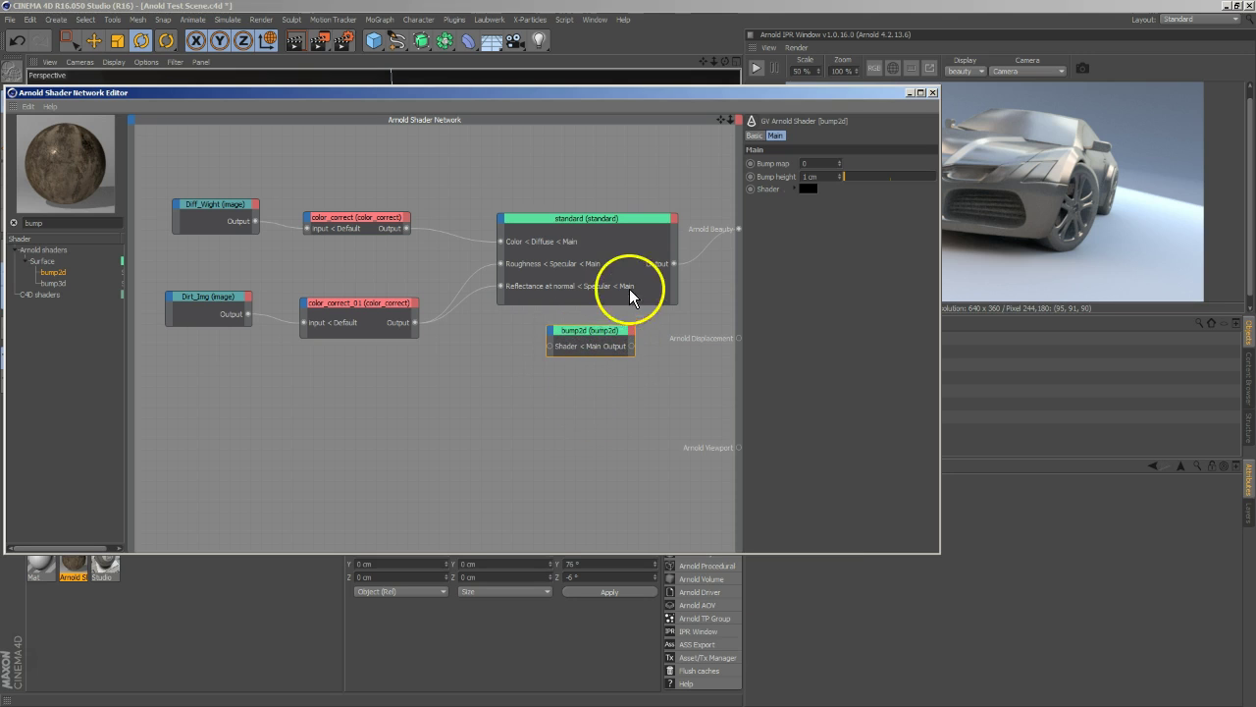
pyautogui.moveTo(347, 302); pyautogui.dragTo(316, 363)
pyautogui.moveTo(351, 214); pyautogui.dragTo(325, 168)
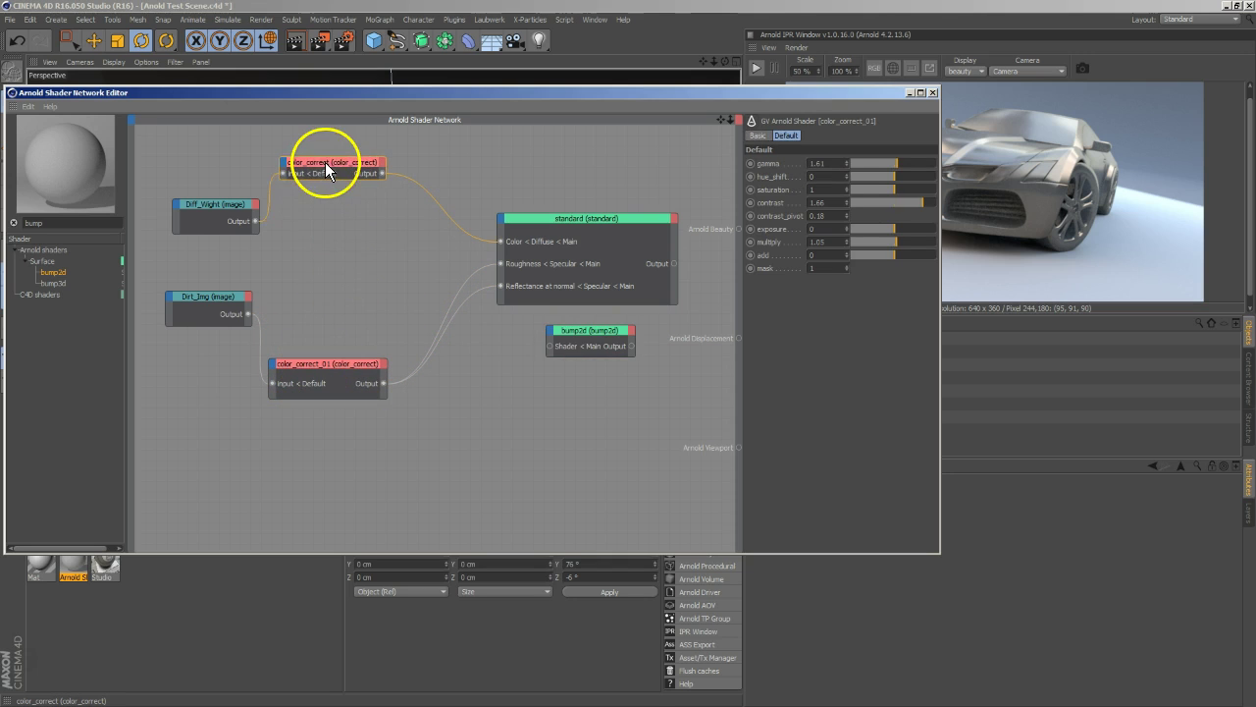
pyautogui.moveTo(233, 212); pyautogui.dragTo(211, 243)
pyautogui.moveTo(549, 220); pyautogui.dragTo(454, 223)
pyautogui.moveTo(595, 330); pyautogui.dragTo(635, 219)
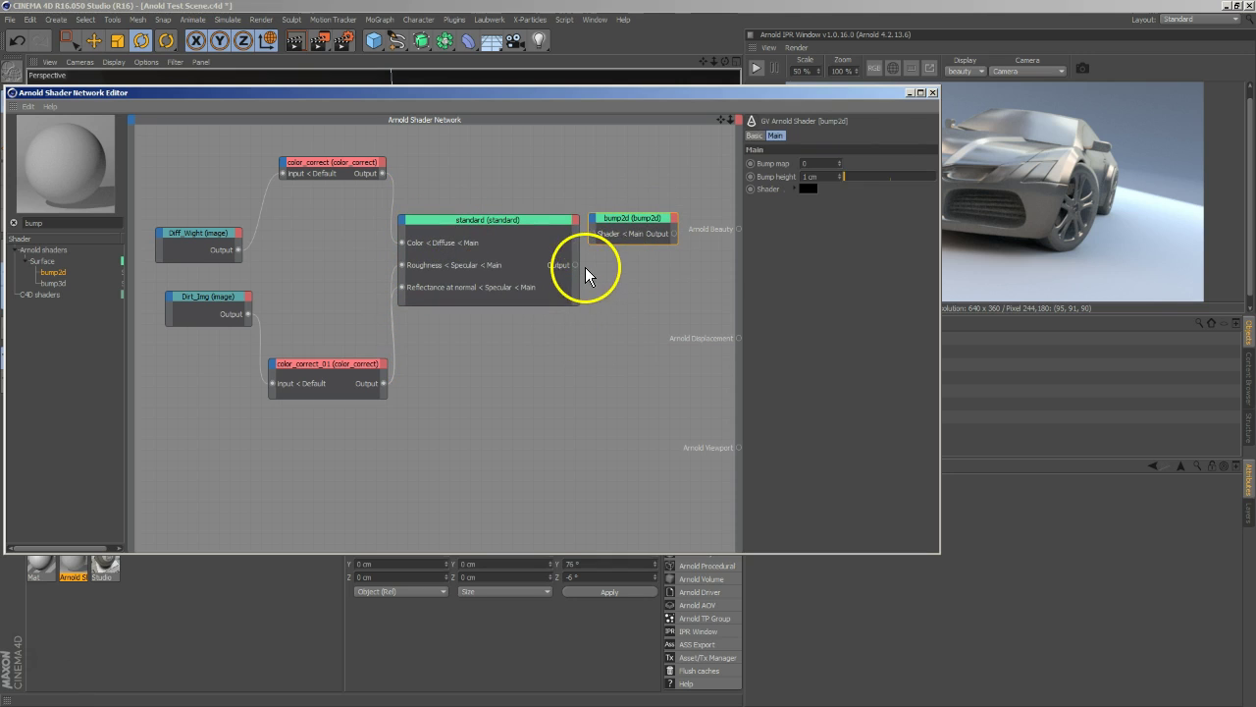
# Step: Connect the standard output to bump2d's Shader input and bump2d's output to Arnold Beauty, and move bump2d slightly lower
pyautogui.moveTo(575, 263); pyautogui.dragTo(592, 234)
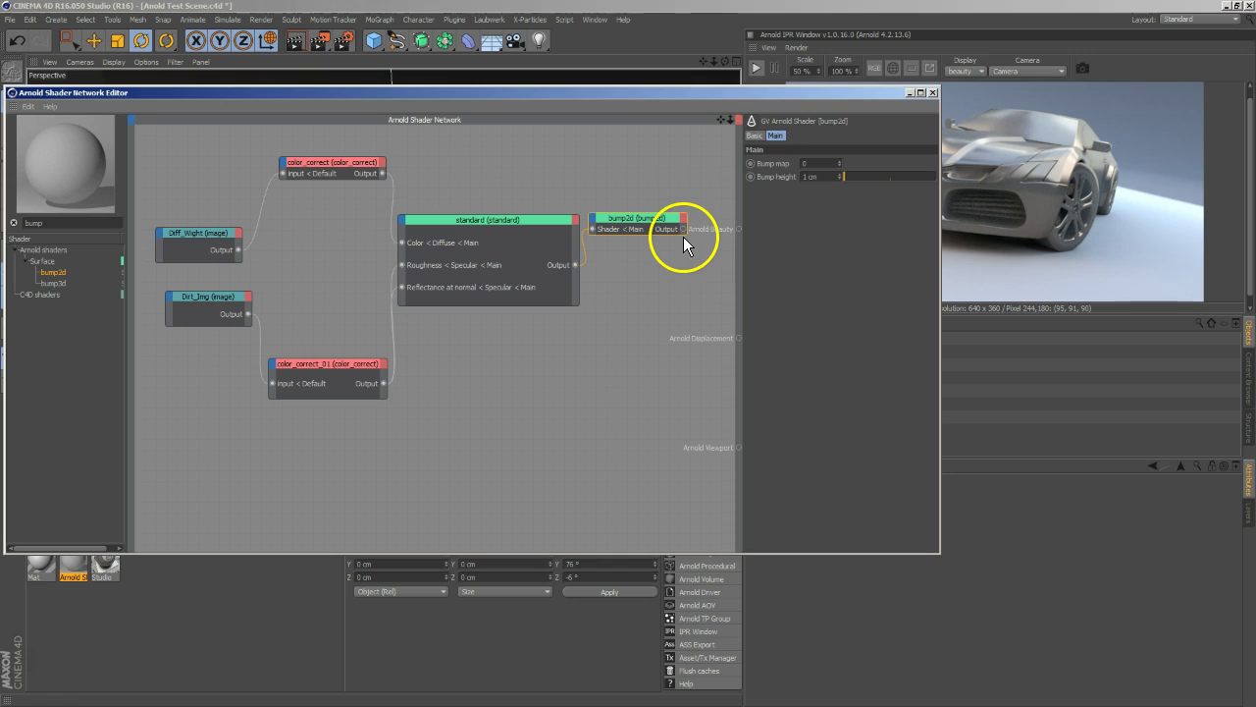
pyautogui.moveTo(686, 231); pyautogui.dragTo(733, 235)
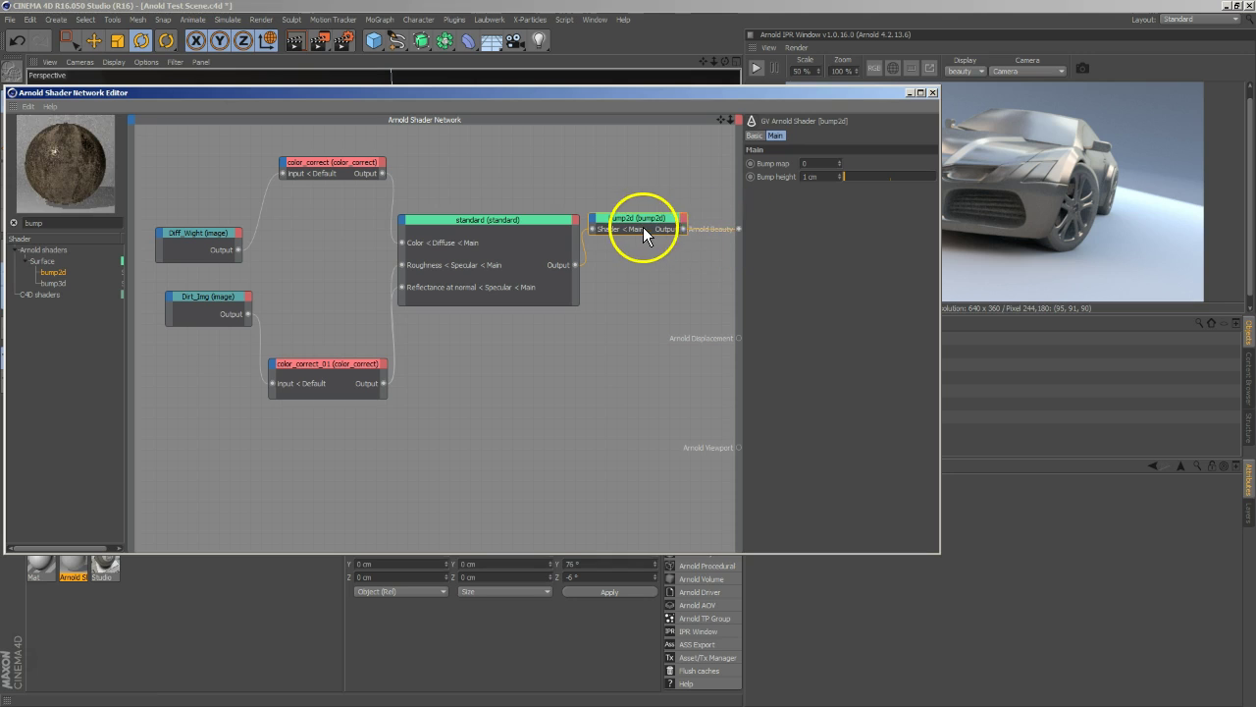
pyautogui.moveTo(639, 218); pyautogui.dragTo(653, 261)
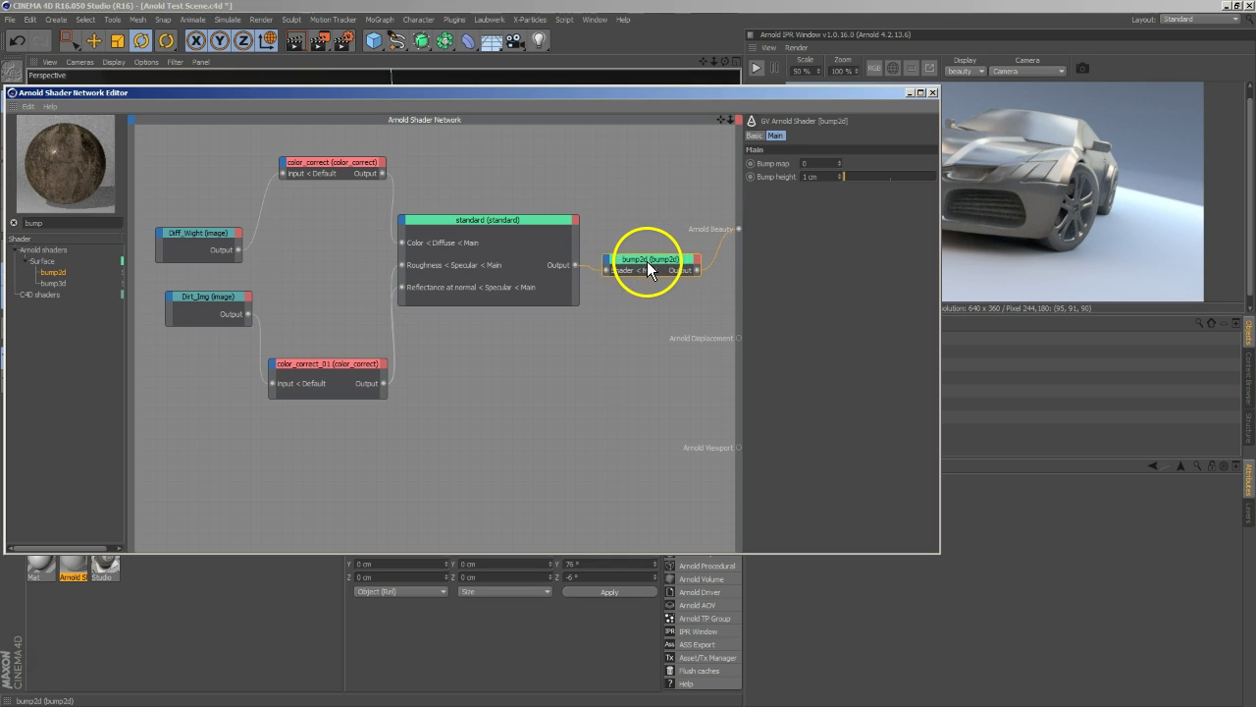
pyautogui.moveTo(507, 220); pyautogui.dragTo(503, 221)
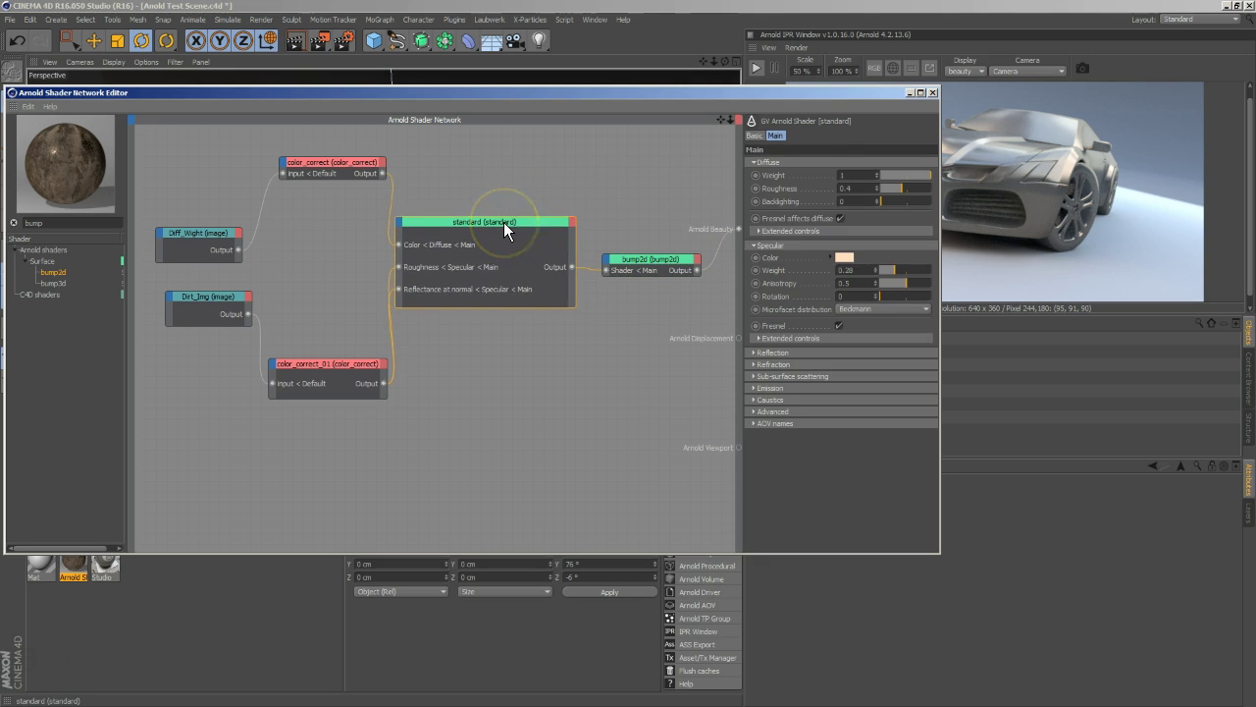
# Step: Set the bump2d node's bump height to 2.43 cm and expose its Bump map input
pyautogui.click(633, 265)
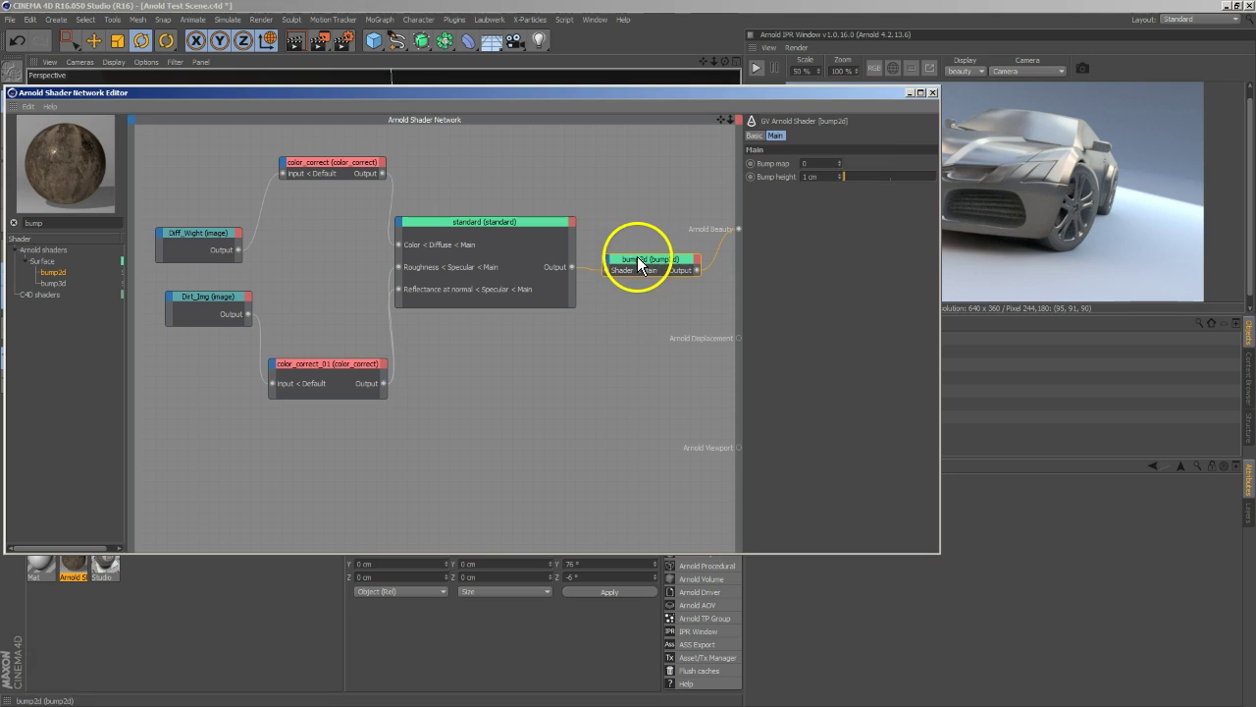
pyautogui.moveTo(880, 178); pyautogui.dragTo(848, 179)
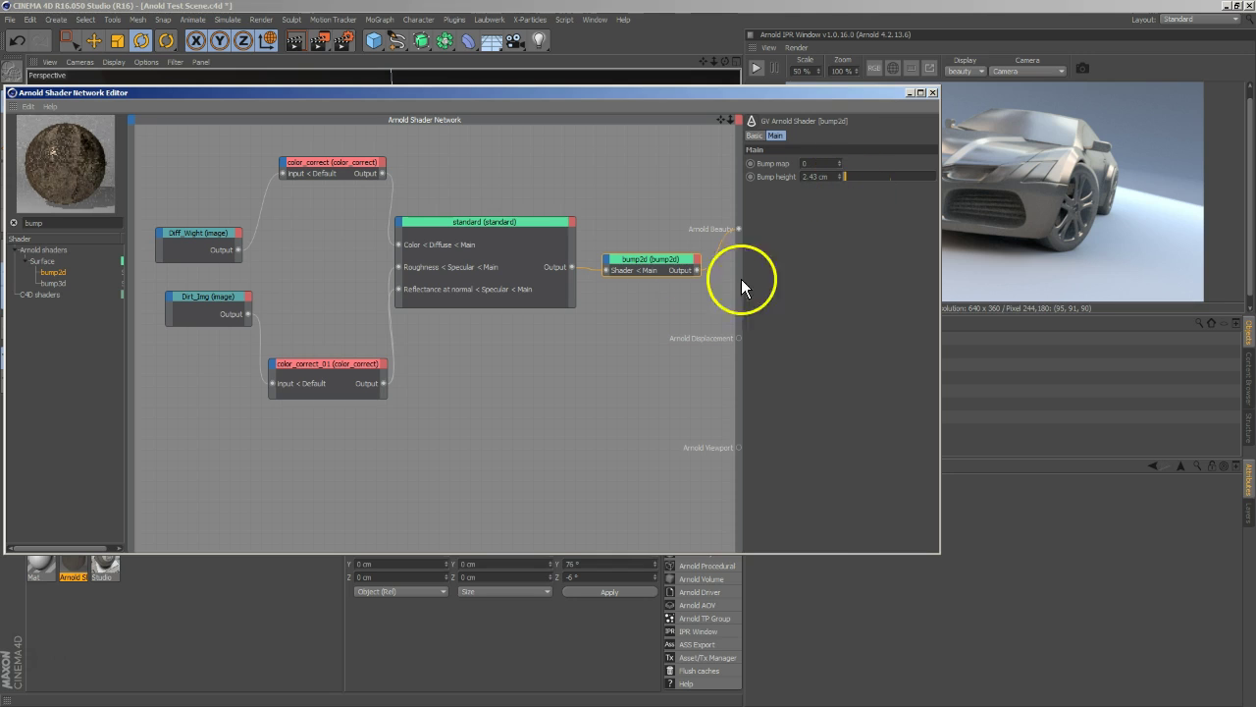
pyautogui.click(611, 263)
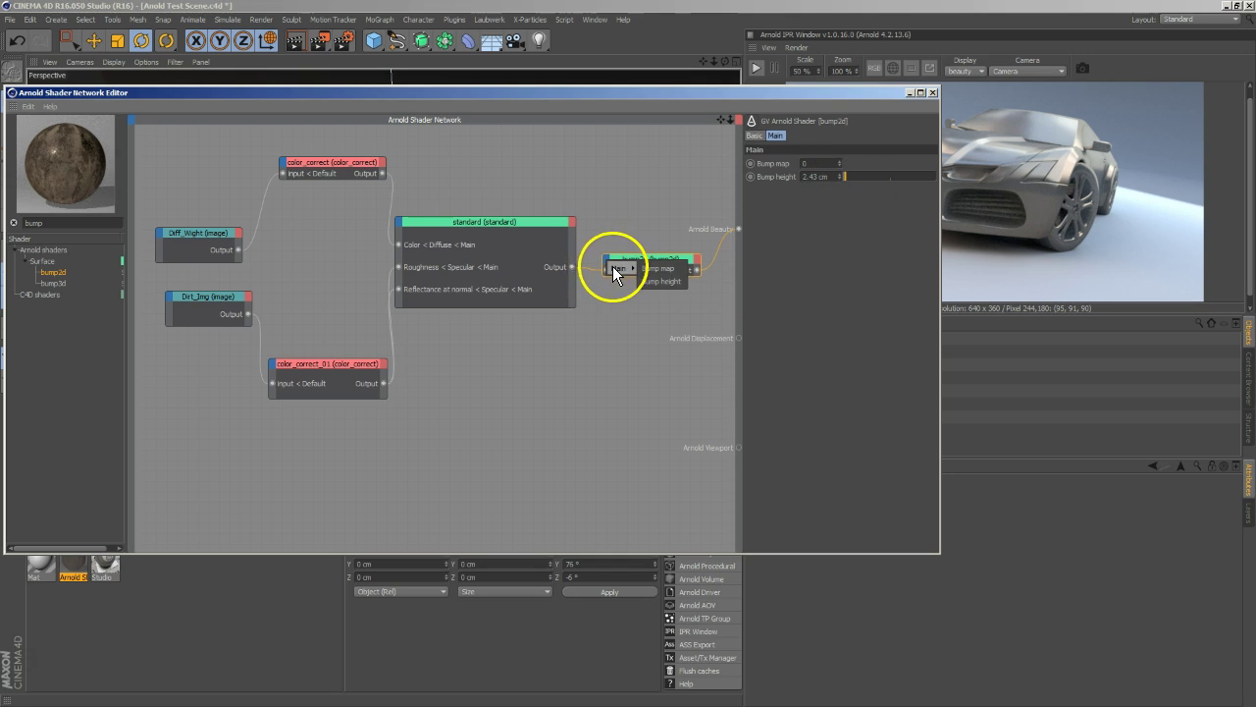
pyautogui.click(666, 272)
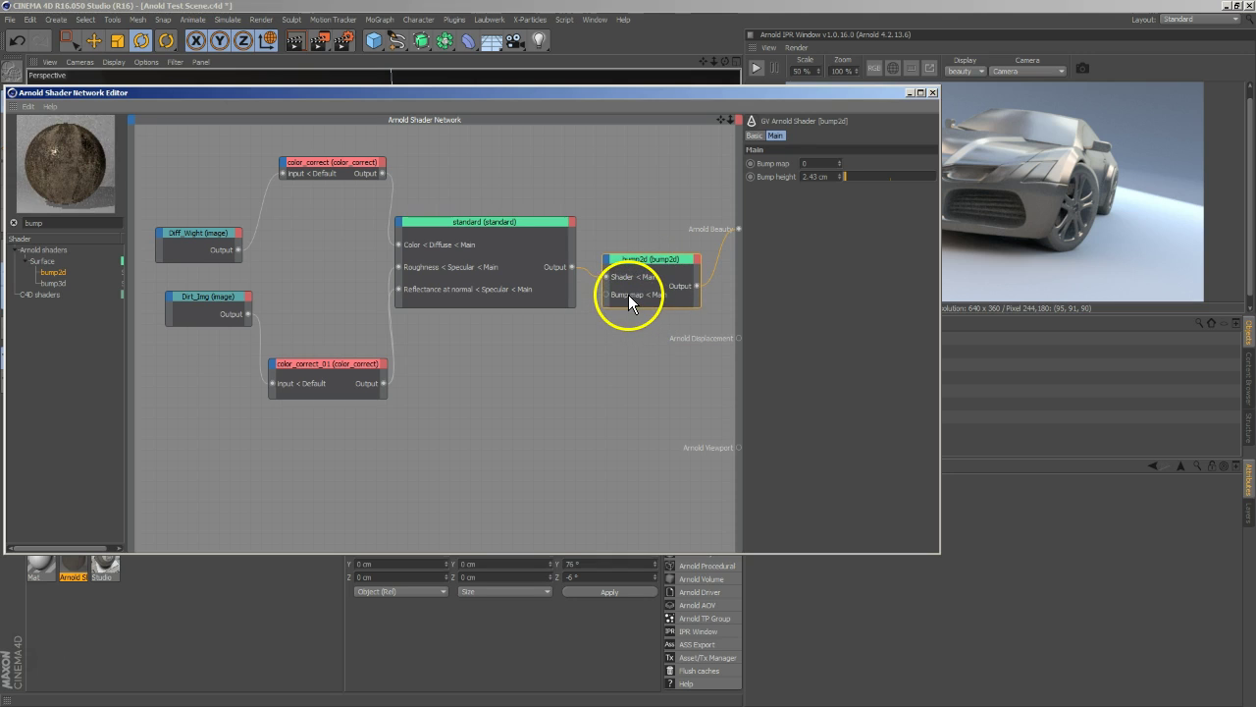
# Step: Duplicate the Dirt_Img and color_correct_01 nodes, placing the image copy below the network and the correction copy beneath the standard node
pyautogui.moveTo(327, 364); pyautogui.dragTo(315, 344)
pyautogui.click(315, 341)
pyautogui.click(217, 310)
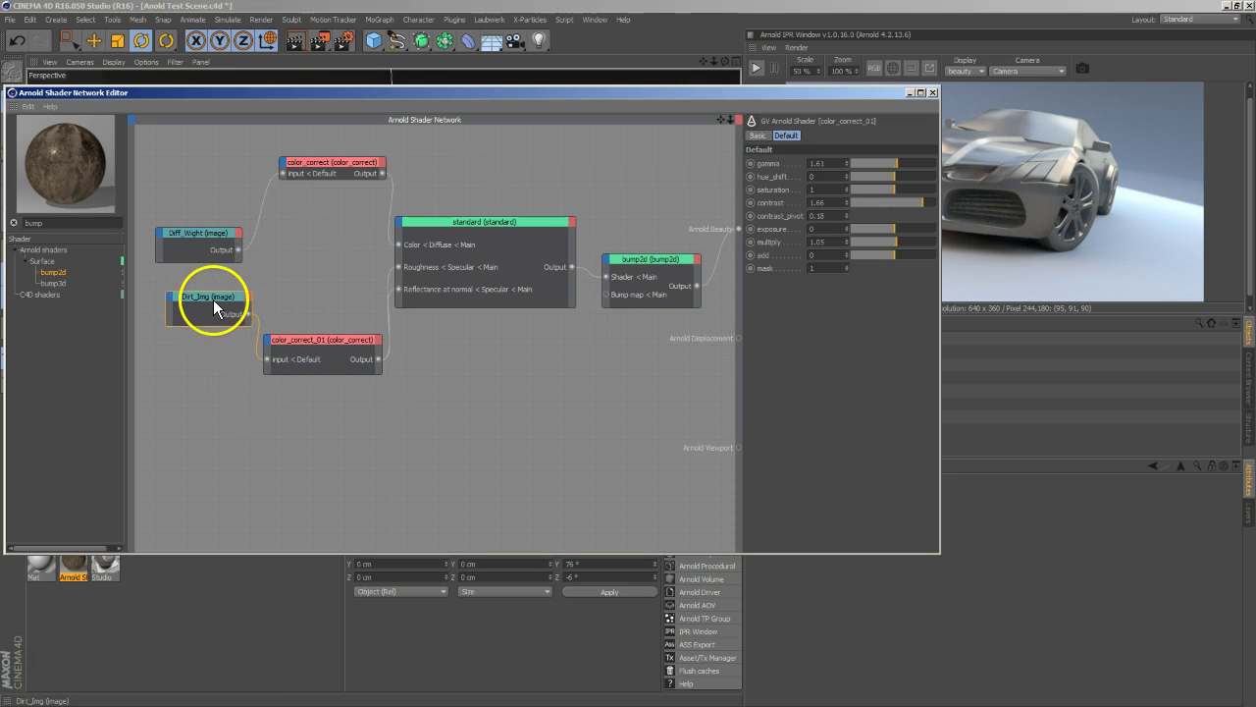
pyautogui.keyDown('ctrl'); pyautogui.moveTo(202, 296); pyautogui.dragTo(192, 363); pyautogui.keyUp('ctrl')
pyautogui.click(312, 348)
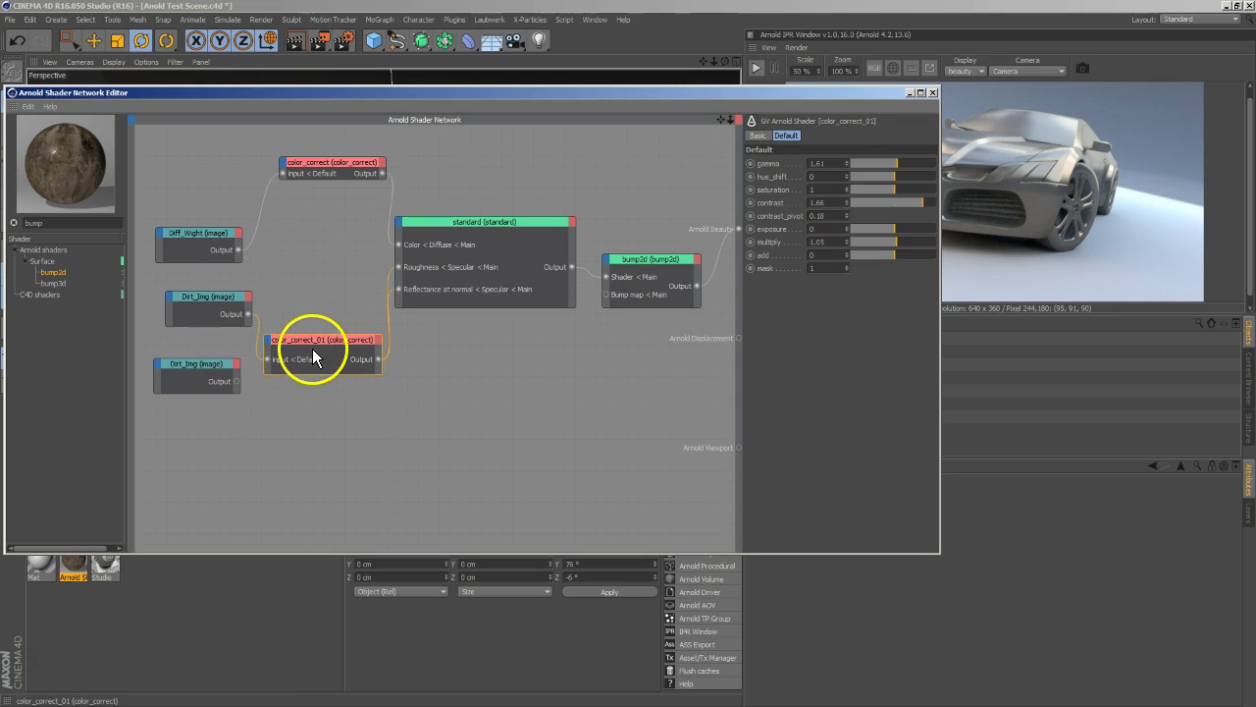
pyautogui.keyDown('ctrl'); pyautogui.moveTo(315, 343); pyautogui.dragTo(328, 415); pyautogui.keyUp('ctrl')
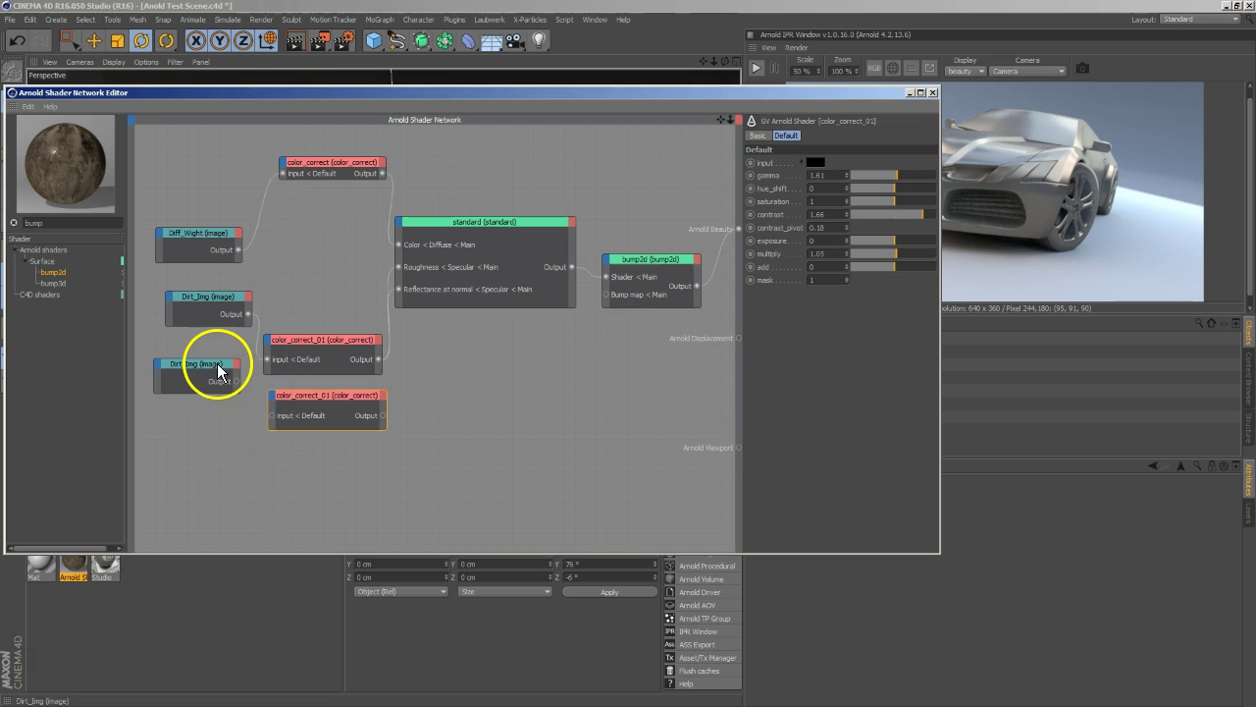
pyautogui.moveTo(219, 359); pyautogui.dragTo(223, 407)
pyautogui.moveTo(356, 390); pyautogui.dragTo(470, 374)
pyautogui.click(462, 379)
# Step: Connect the duplicate Dirt_Img to the duplicate color_correct_01 and feed that node's output into bump2d's Bump map input
pyautogui.moveTo(238, 429); pyautogui.dragTo(410, 382)
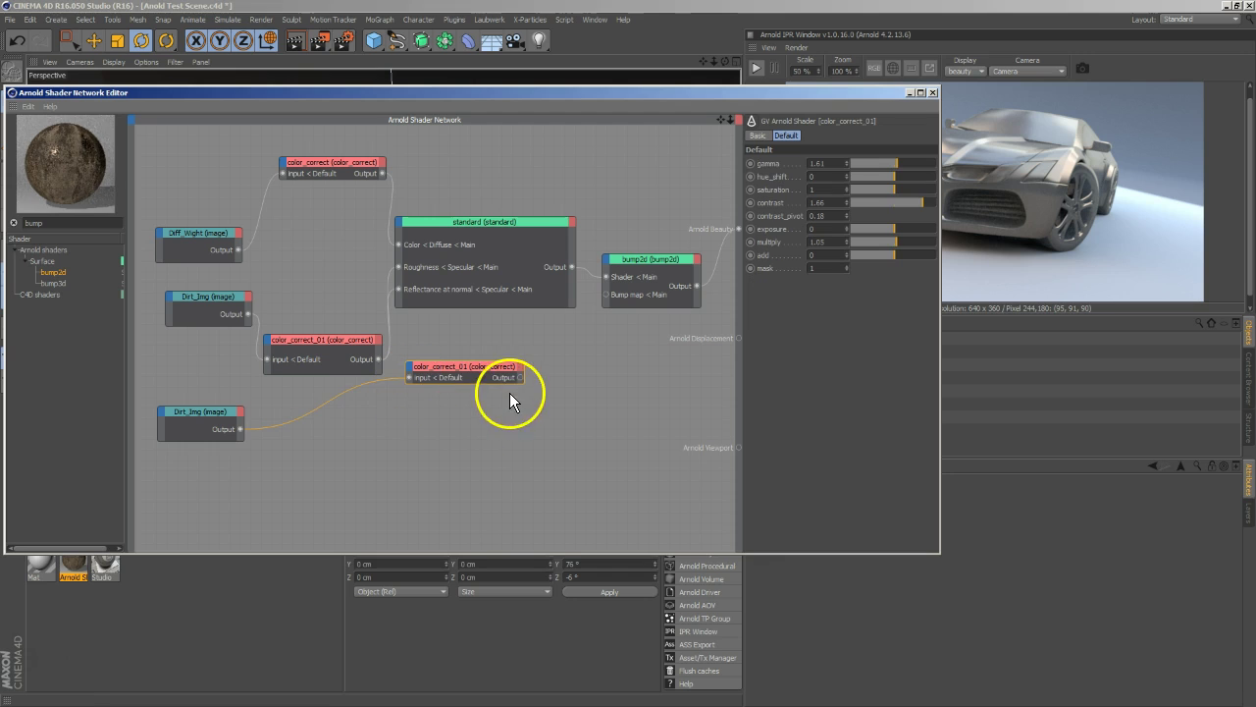
pyautogui.moveTo(520, 377); pyautogui.dragTo(607, 283)
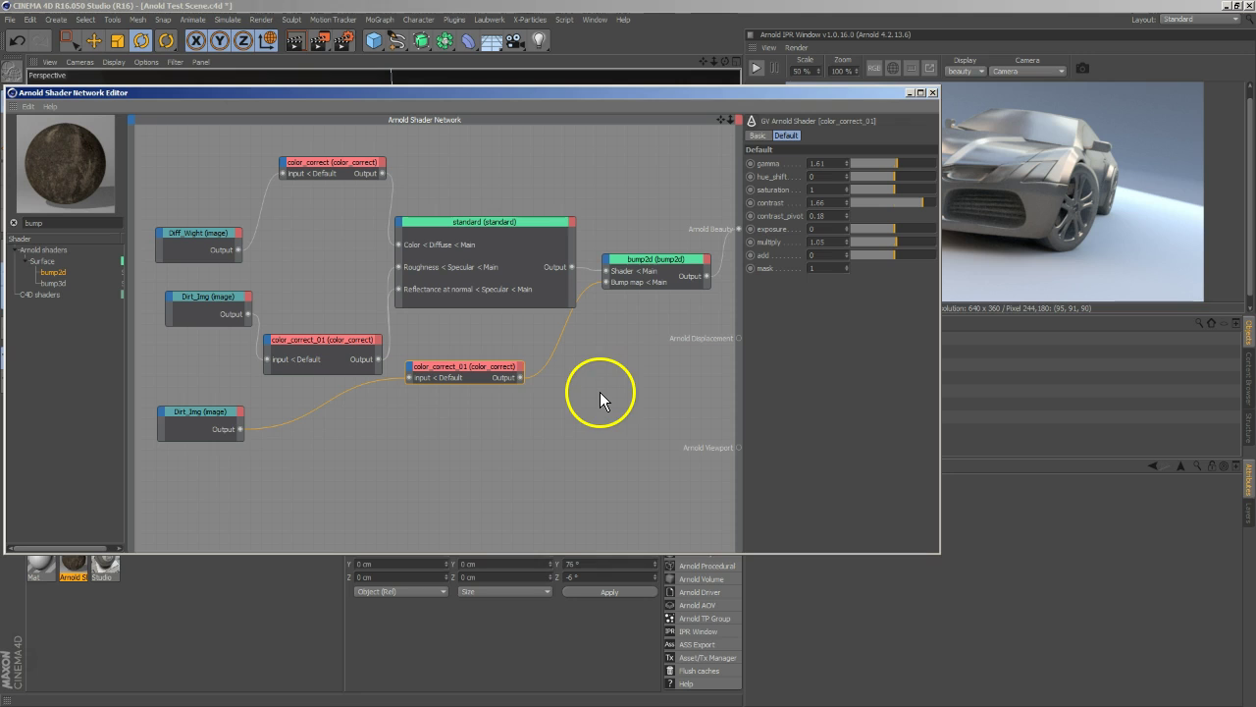
pyautogui.click(207, 422)
pyautogui.click(491, 367)
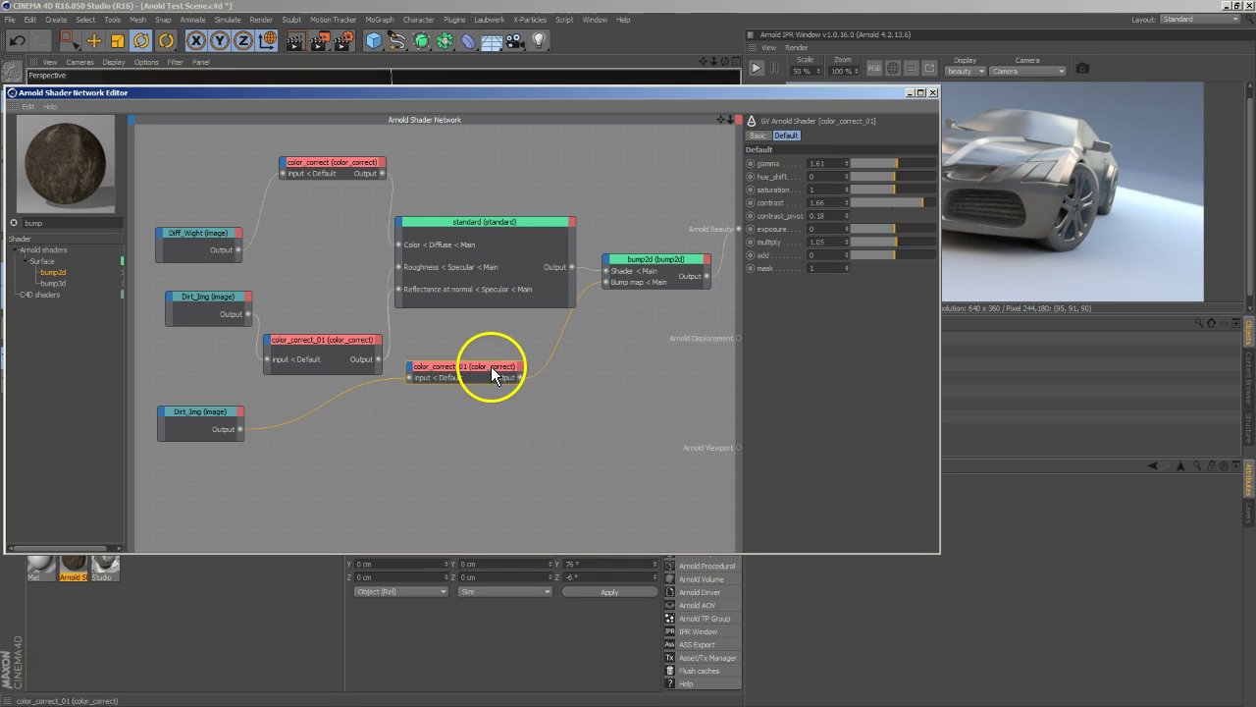
# Step: Set the bump2d node's bump height to 0.3 cm
pyautogui.click(652, 261)
pyautogui.moveTo(830, 164); pyautogui.dragTo(750, 164)
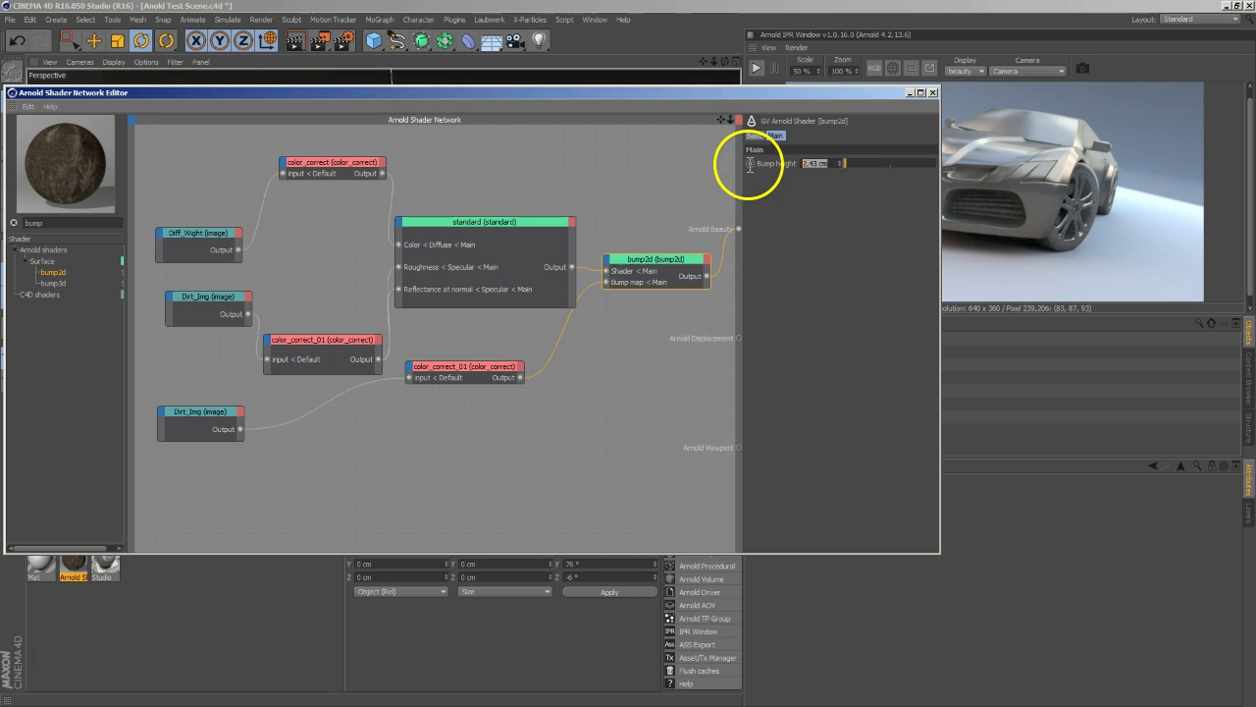
pyautogui.write('0.3')
pyautogui.press('Return')
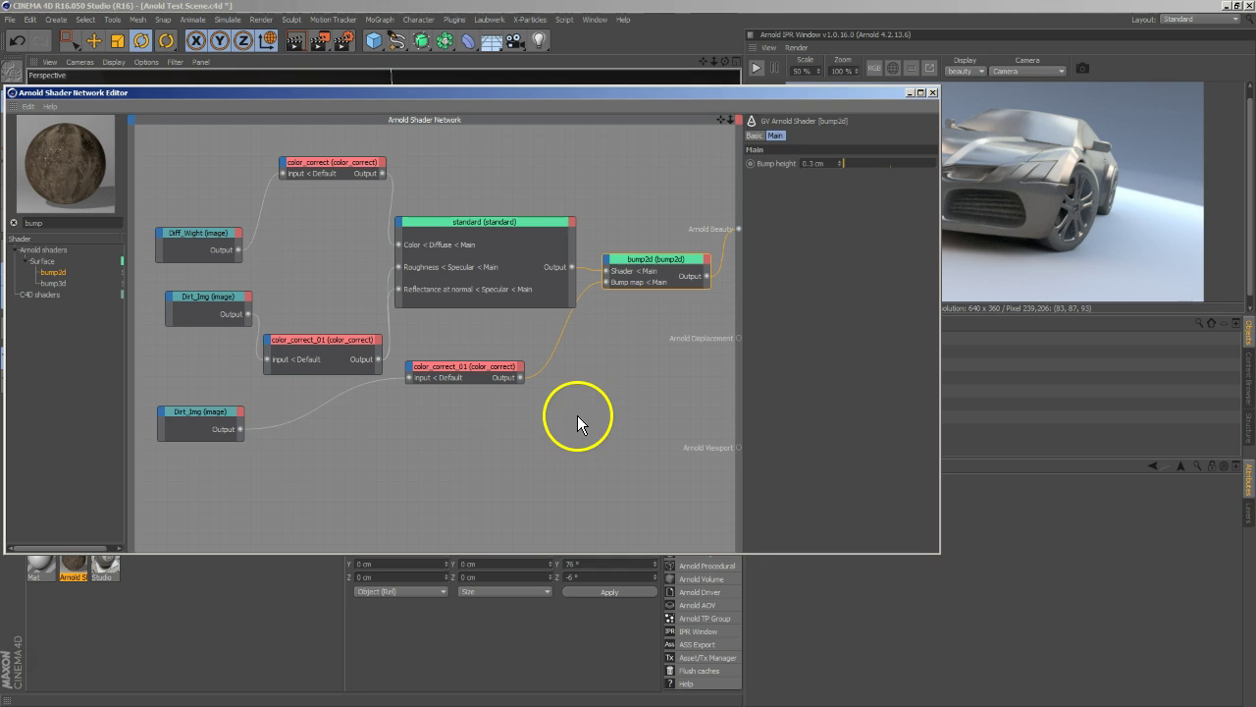
# Step: Connect the lower Dirt_Img node's output directly to Arnold Beauty to preview the image on its own
pyautogui.click(182, 416)
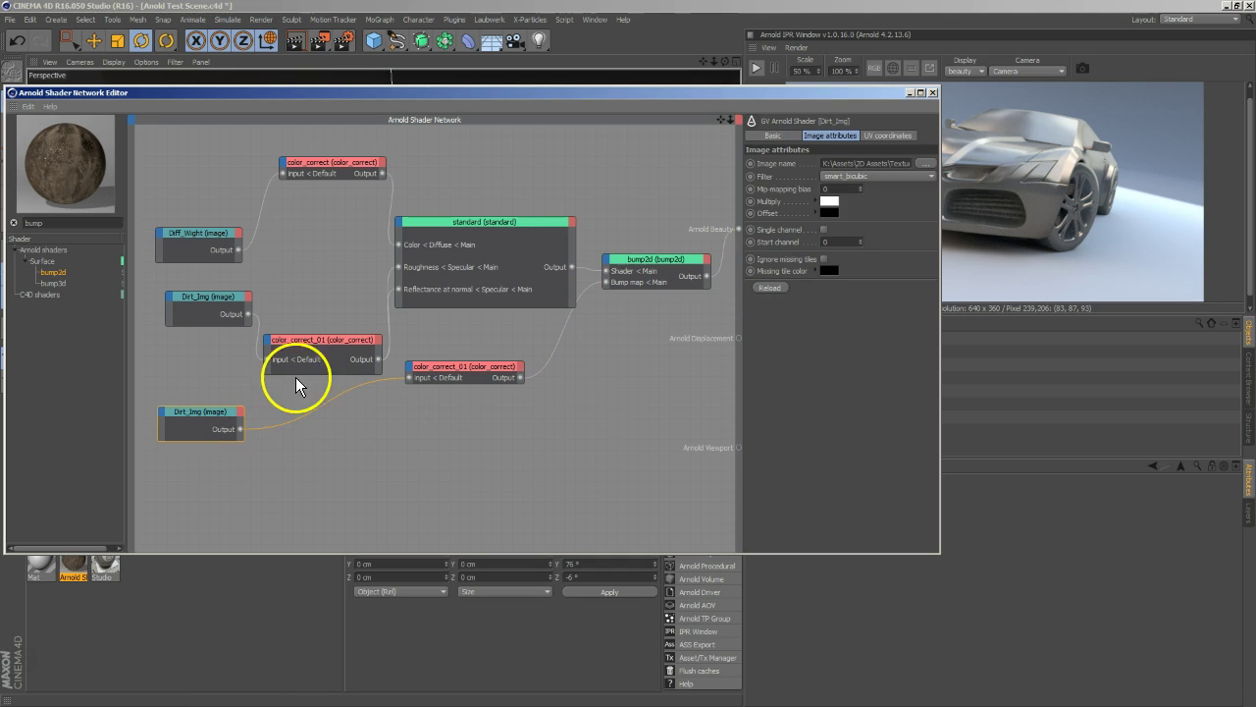
pyautogui.moveTo(241, 428); pyautogui.dragTo(606, 282)
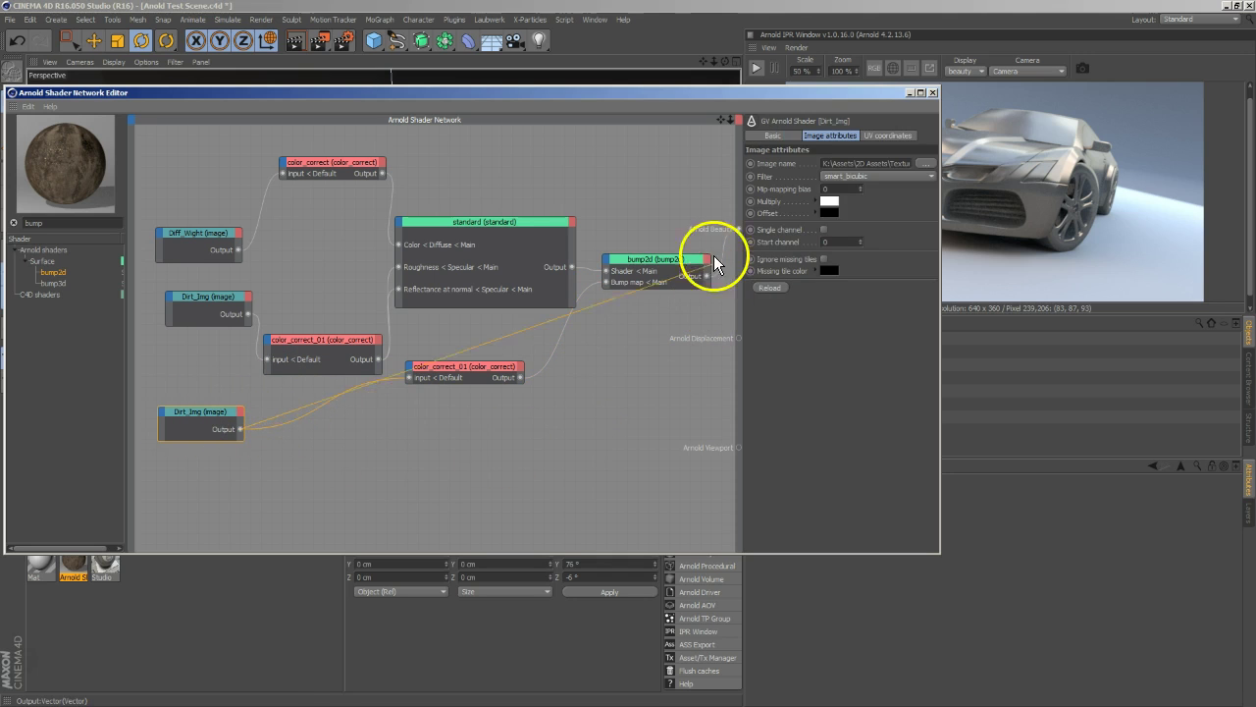
pyautogui.moveTo(737, 230); pyautogui.dragTo(737, 230)
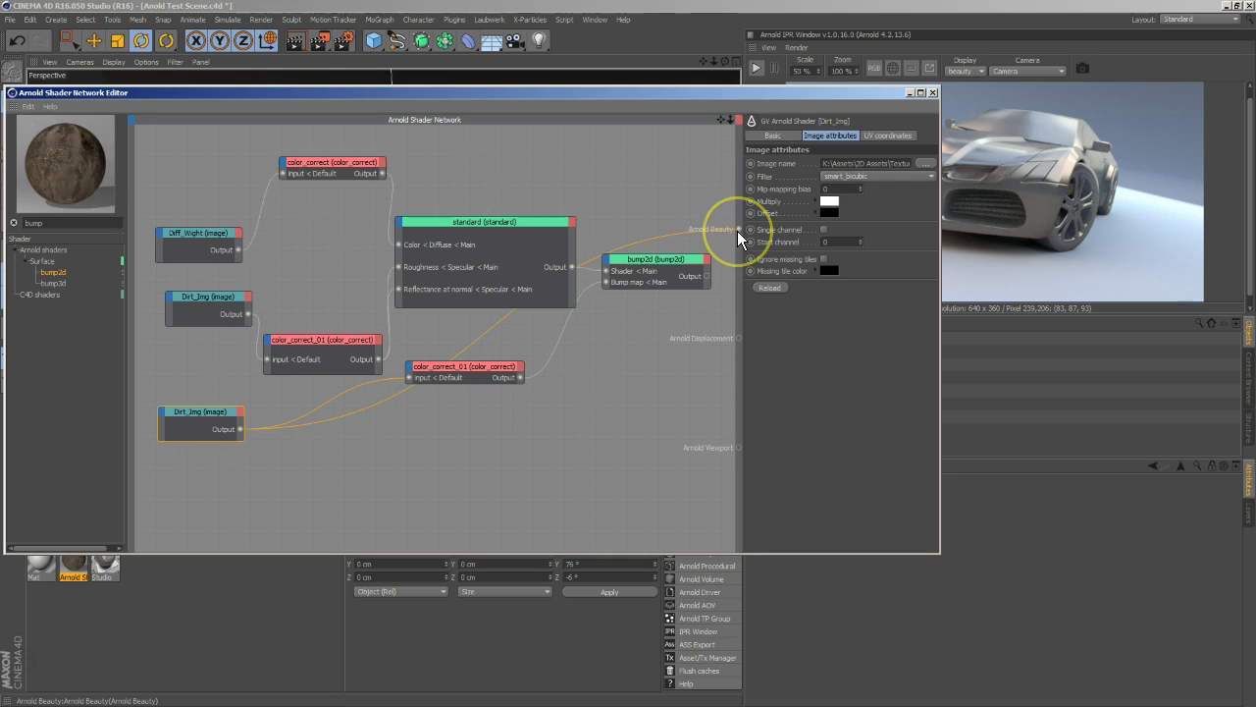
# Step: Load the dirt05 texture from the masks folder into the lower Dirt_Img node
pyautogui.click(931, 163)
pyautogui.click(447, 332)
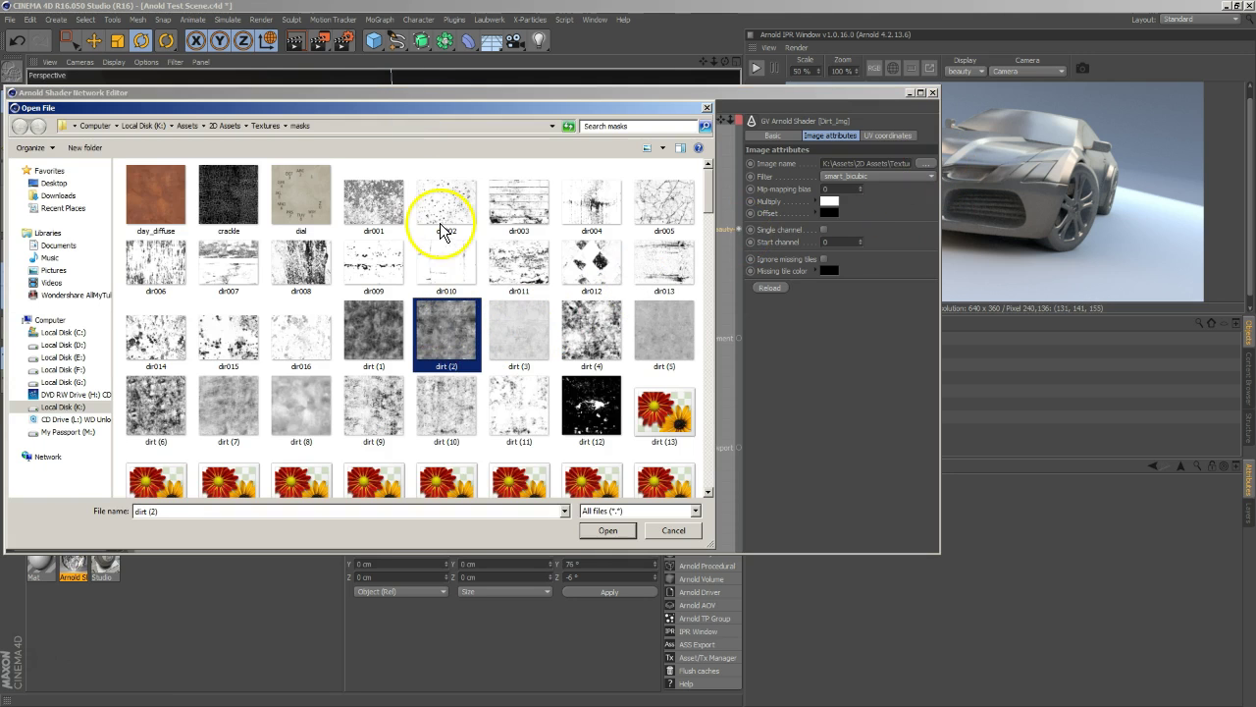
pyautogui.scroll(-3, 442, 257)
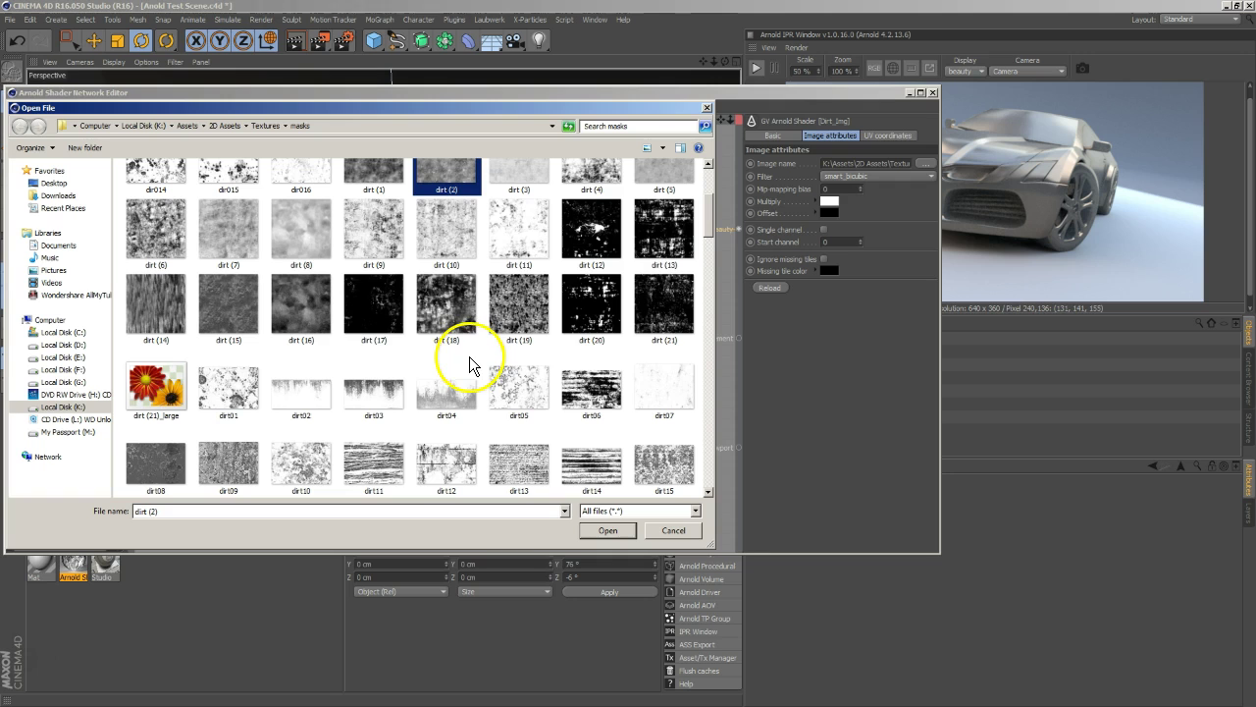
pyautogui.click(523, 393)
pyautogui.click(616, 530)
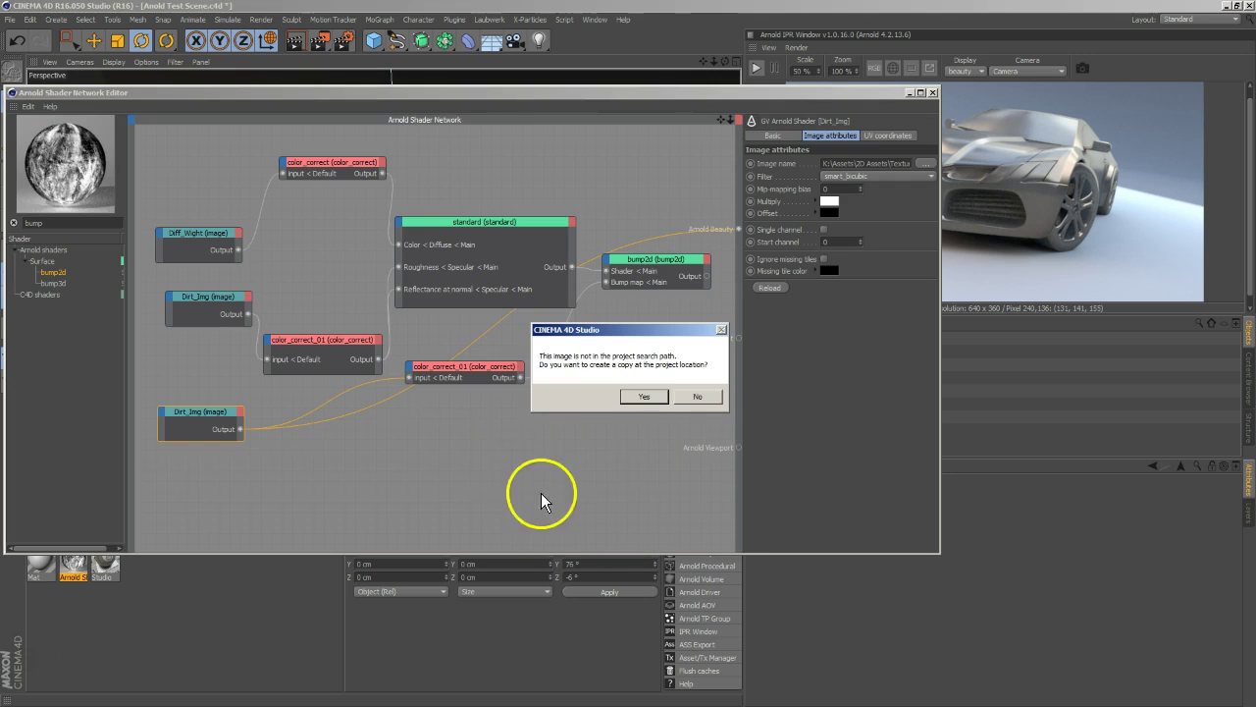
pyautogui.click(625, 397)
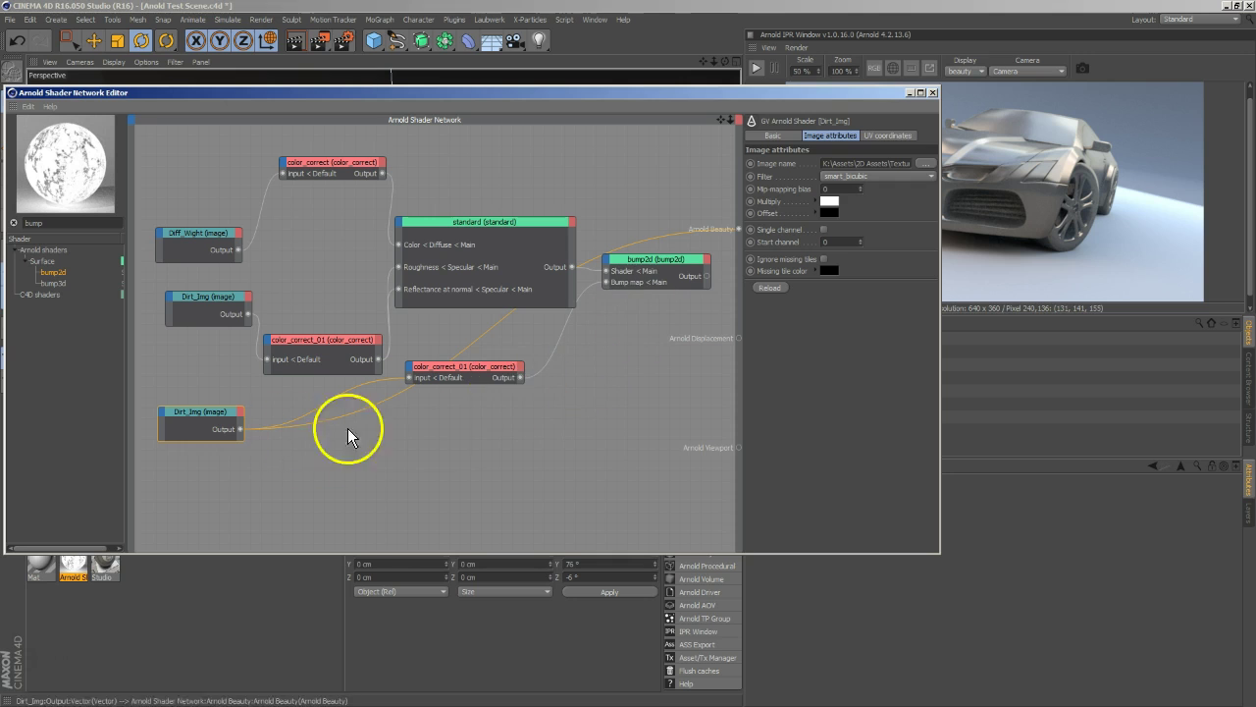
# Step: Move the lower color_correct_01 node down level with the lower Dirt_Img, and reconnect bump2d's output to Arnold Beauty in place of Dirt_Img
pyautogui.moveTo(448, 374); pyautogui.dragTo(462, 423)
pyautogui.click(466, 348)
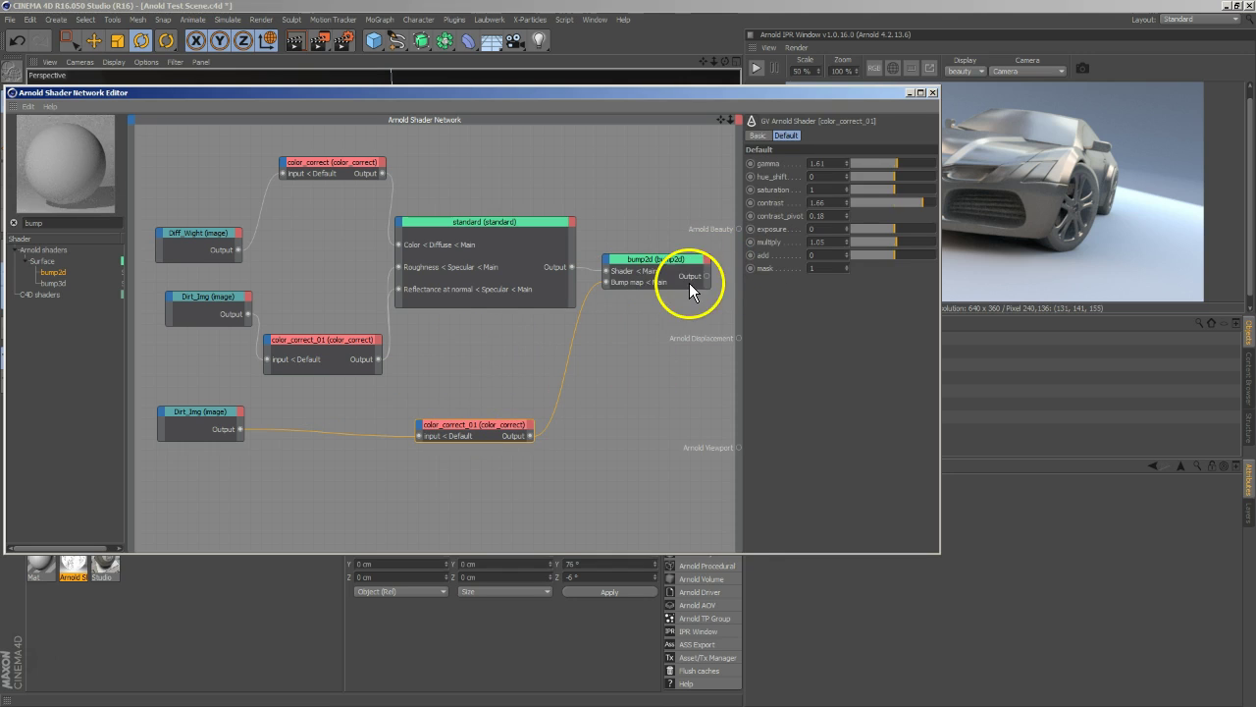
pyautogui.moveTo(705, 278); pyautogui.dragTo(738, 229)
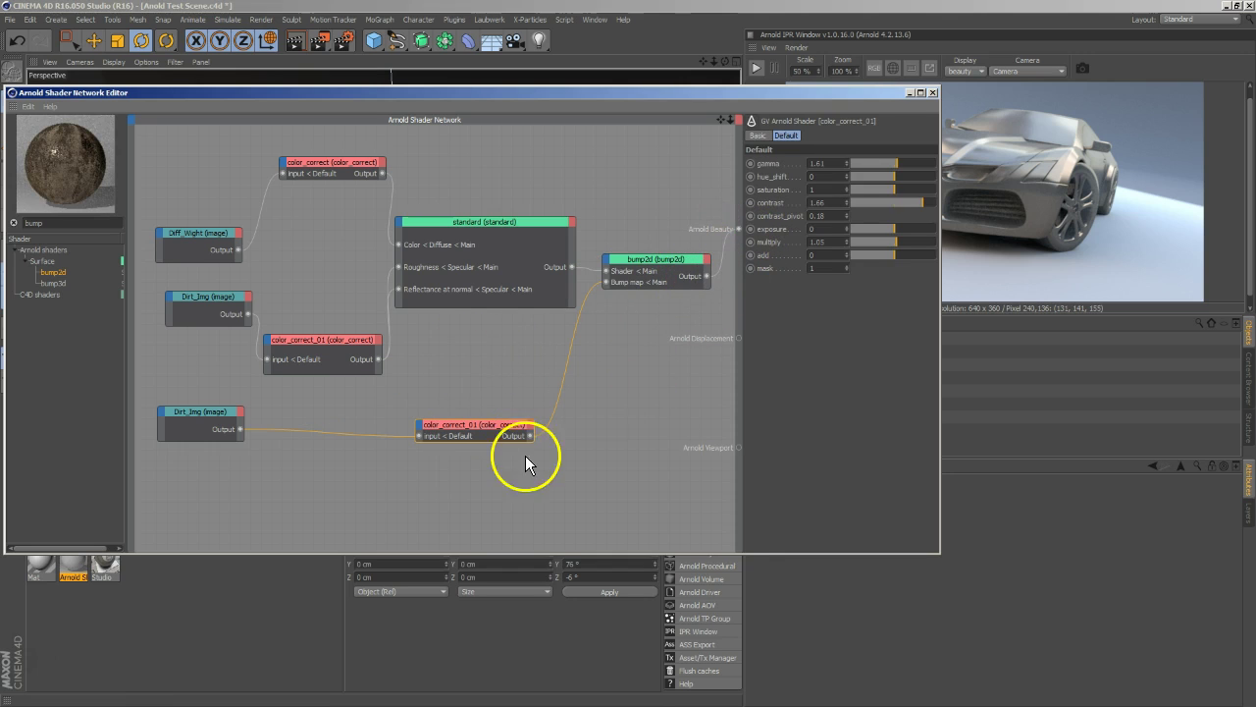
pyautogui.moveTo(477, 420); pyautogui.dragTo(445, 422)
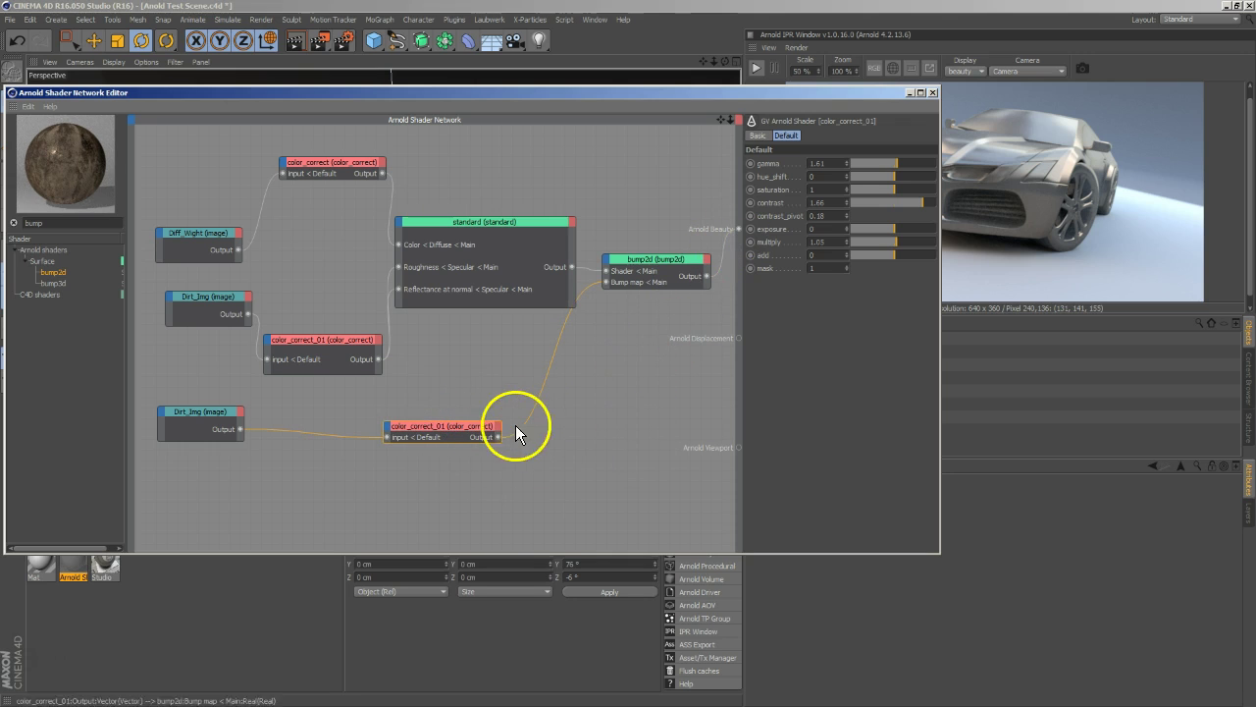
# Step: Preview the lower color_correct_01 through Arnold Beauty and set its contrast to 1.14 and gamma to 0.62
pyautogui.moveTo(500, 442); pyautogui.dragTo(739, 227)
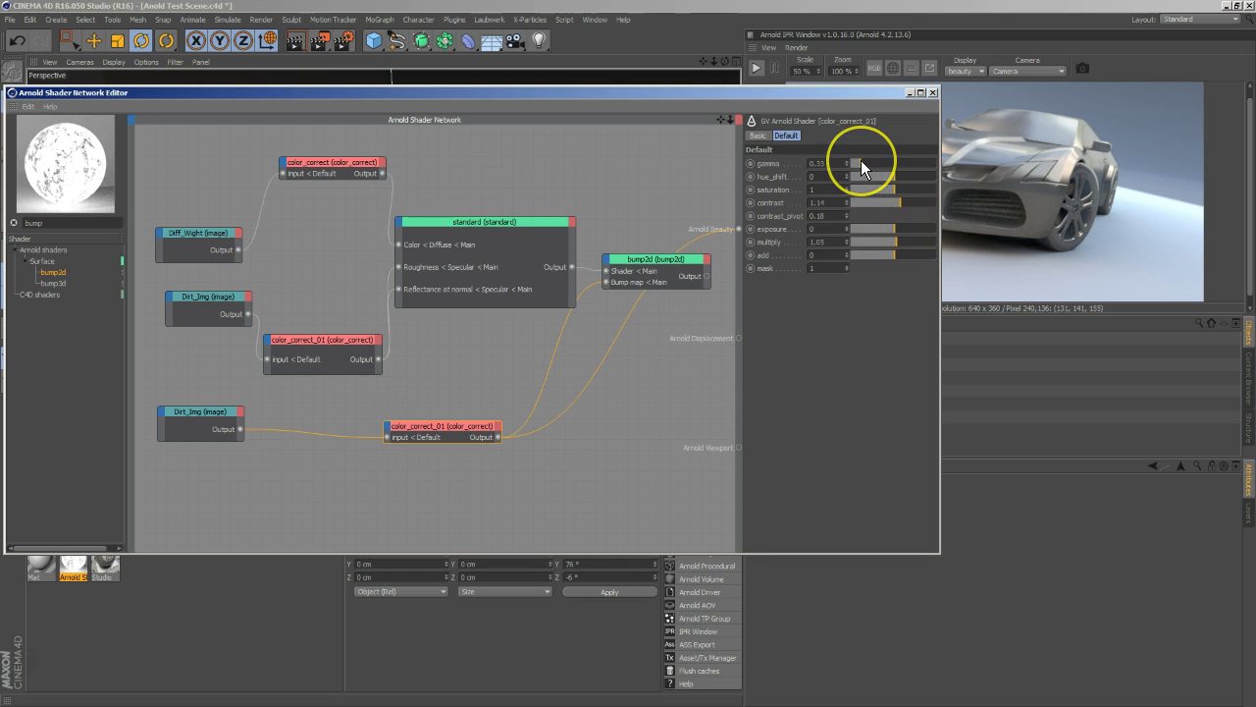
pyautogui.click(198, 414)
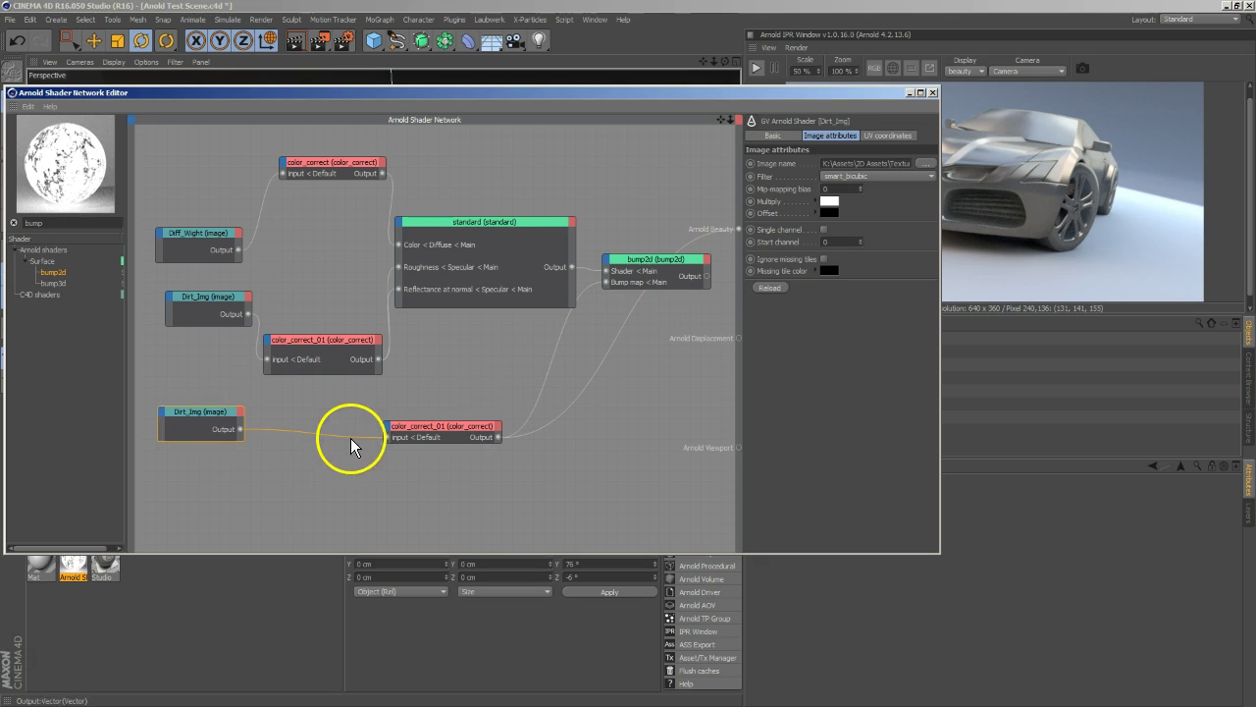
pyautogui.click(453, 437)
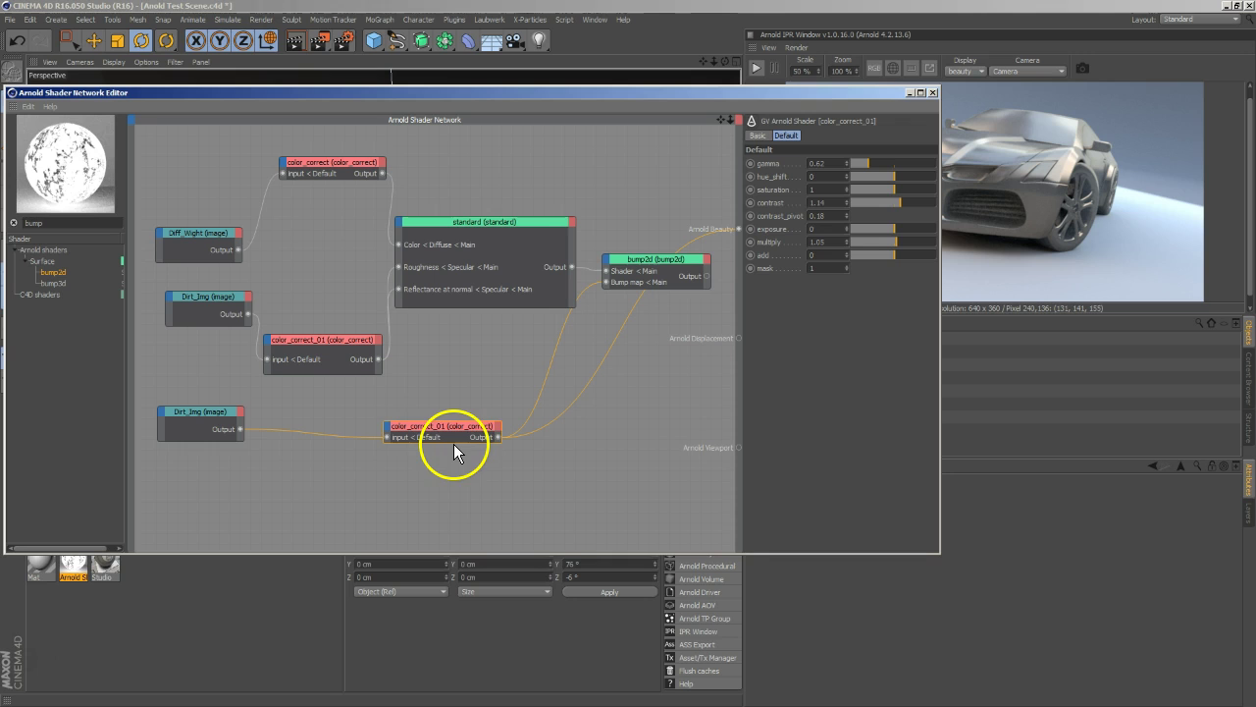
# Step: Rearrange the network by moving the standard node up and placing bump2d below its lower corner
pyautogui.moveTo(498, 225); pyautogui.dragTo(501, 185)
pyautogui.moveTo(680, 256); pyautogui.dragTo(618, 296)
# Step: Set the lower color_correct_01's gamma to 1, contrast to 1.26 and multiply to 1, then try a lower exposure and reset it to 0
pyautogui.click(461, 433)
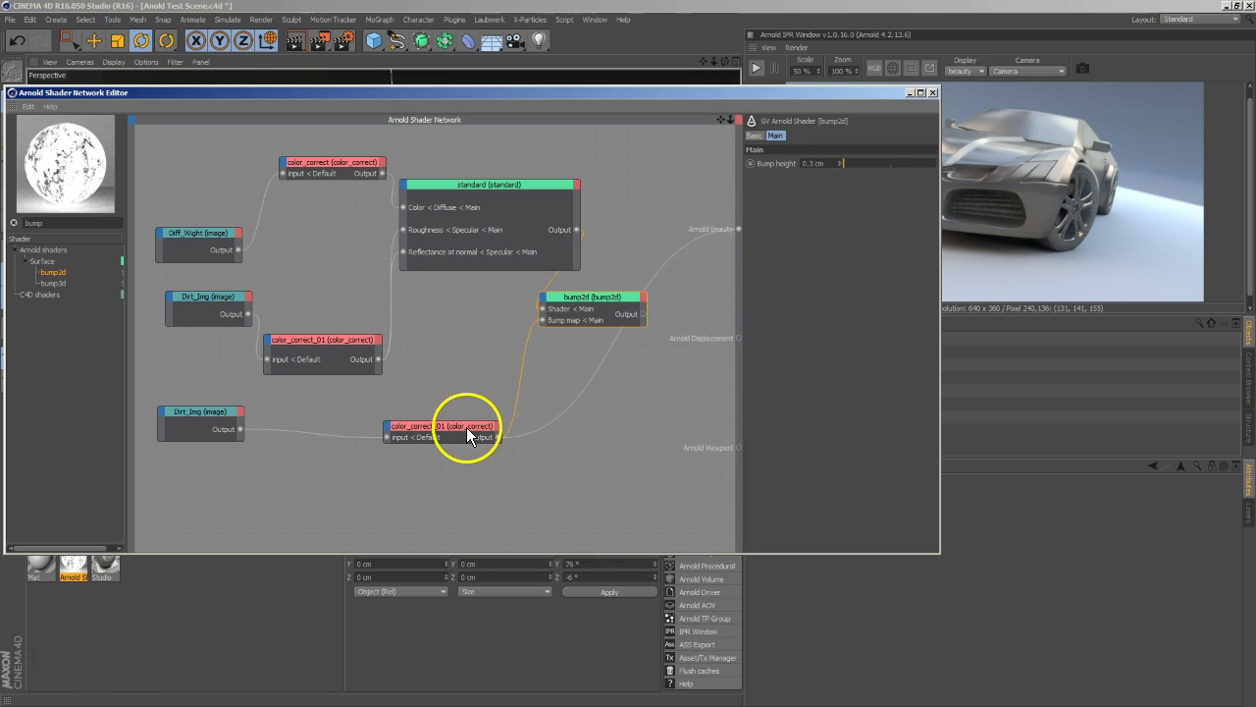
pyautogui.moveTo(869, 162); pyautogui.dragTo(854, 163)
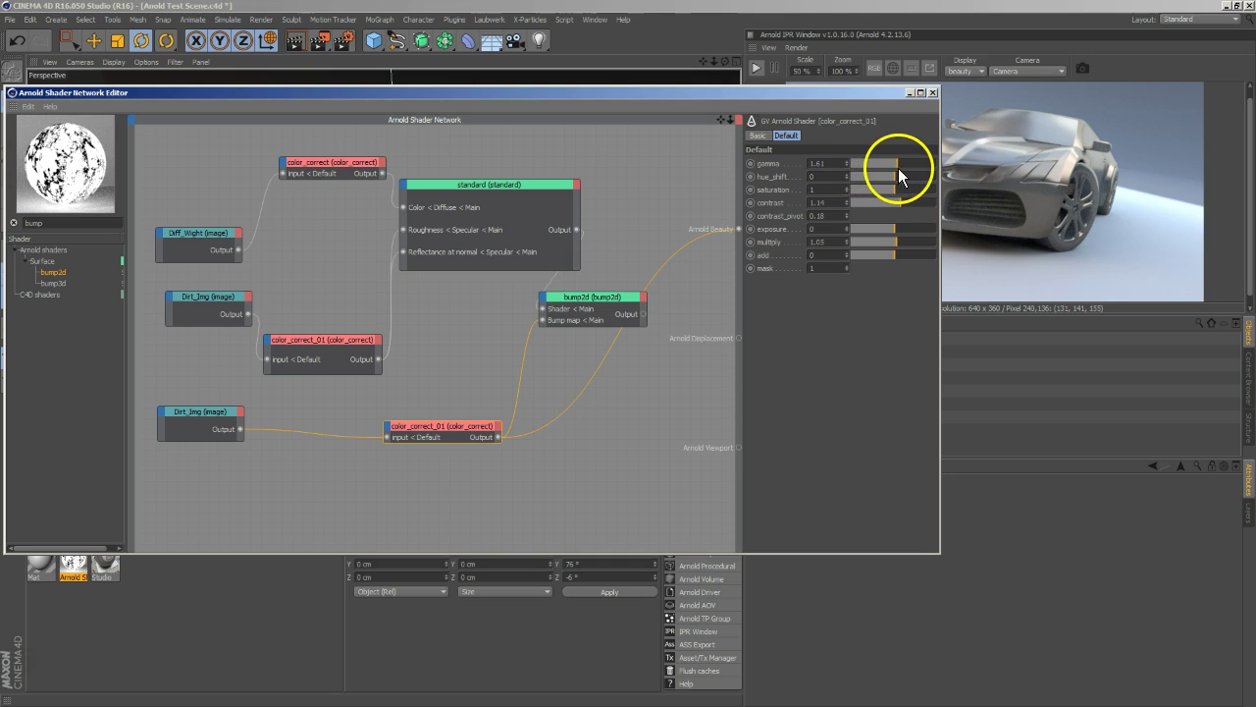
pyautogui.moveTo(898, 168); pyautogui.dragTo(878, 164)
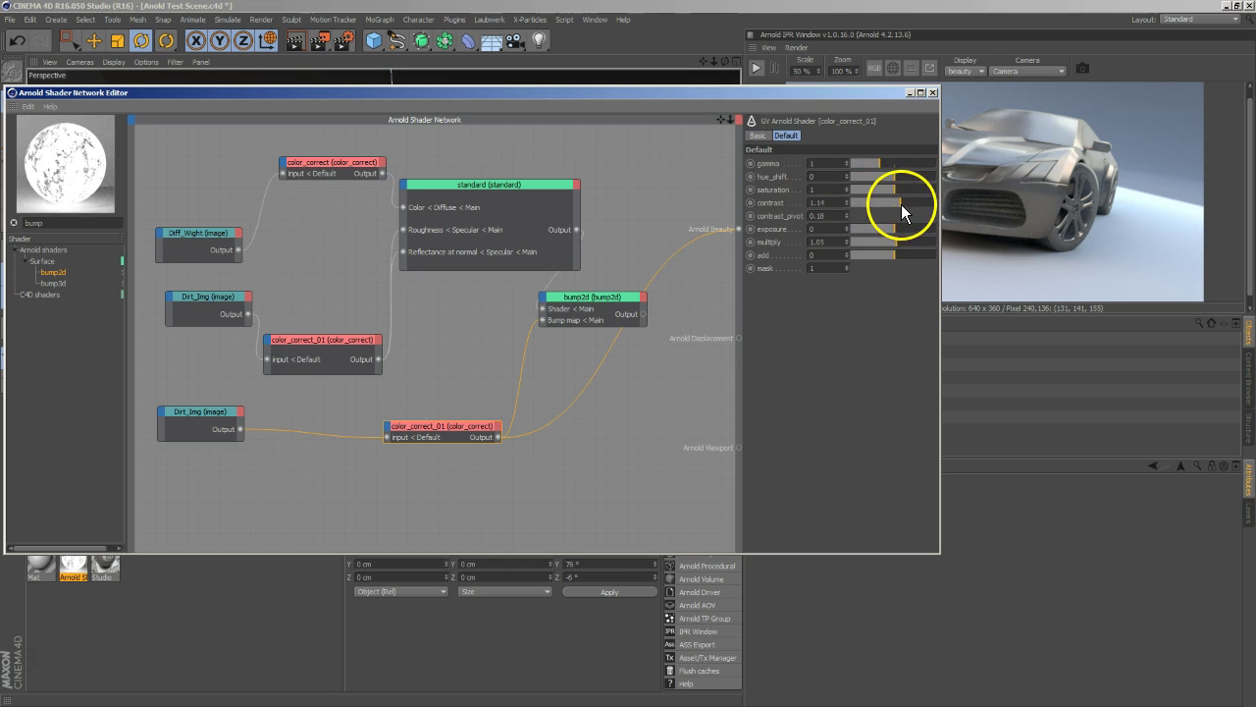
pyautogui.moveTo(881, 204); pyautogui.dragTo(887, 203)
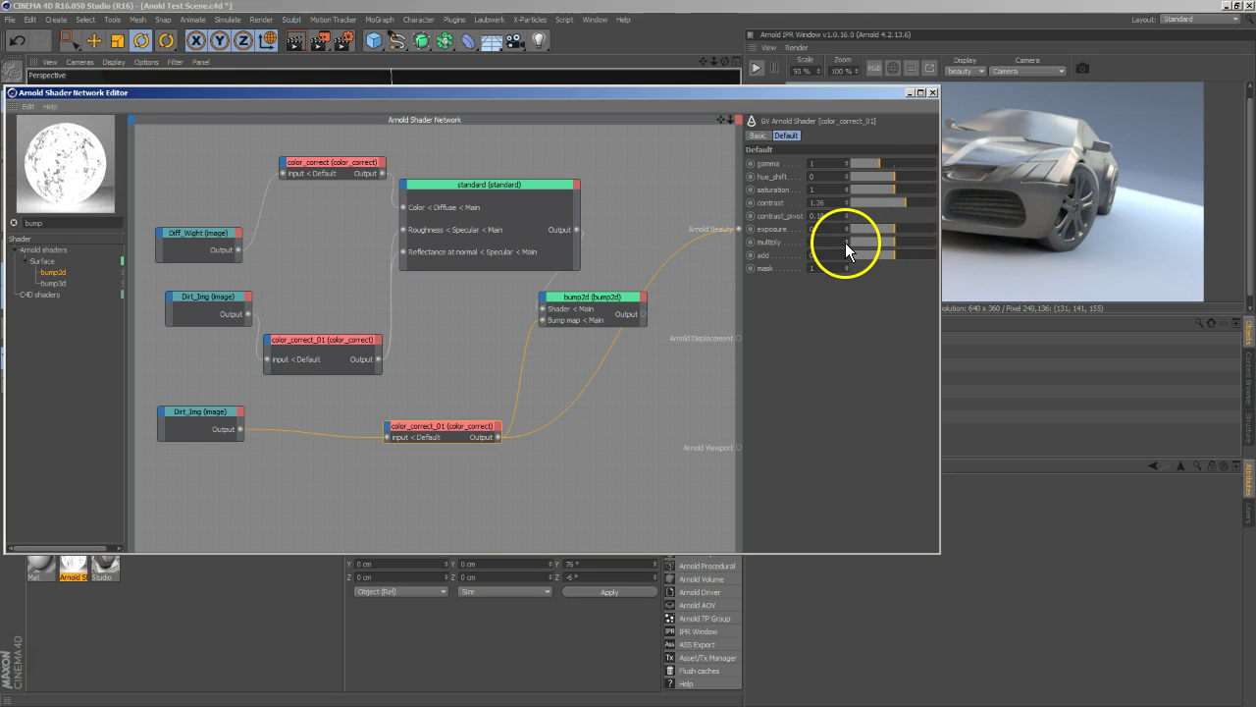
pyautogui.moveTo(886, 256); pyautogui.dragTo(856, 270)
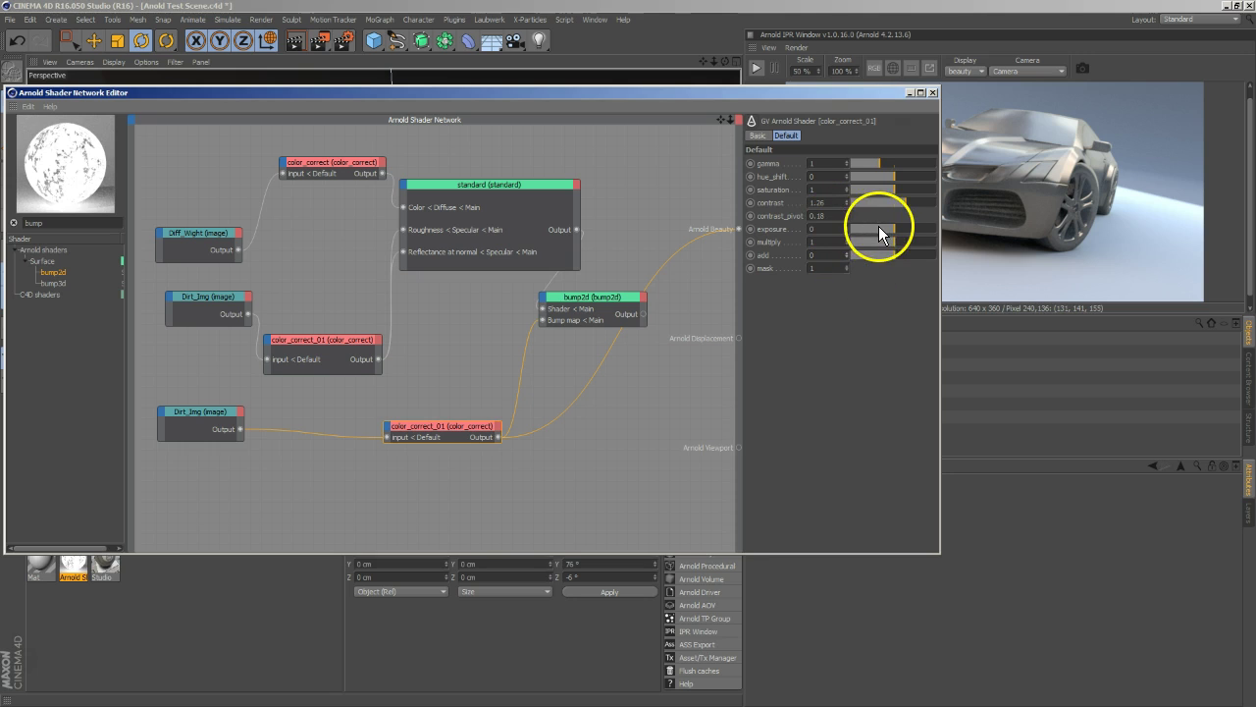
pyautogui.moveTo(888, 229); pyautogui.dragTo(881, 229)
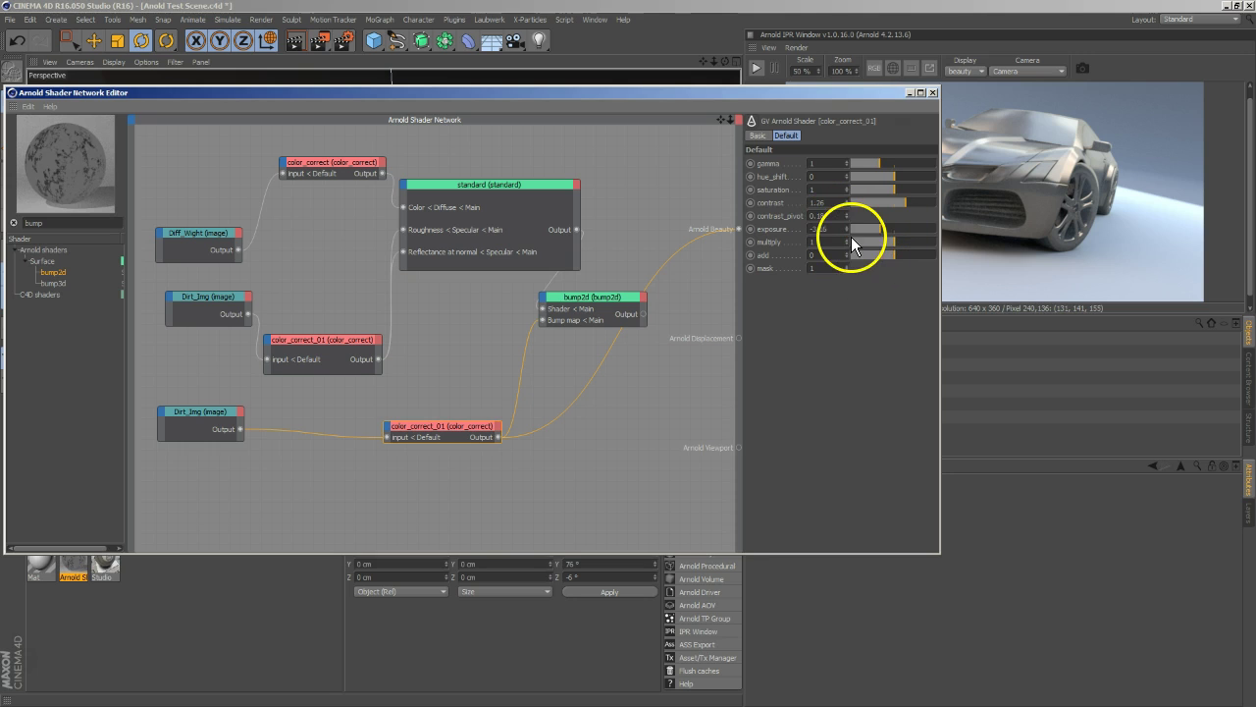
pyautogui.click(845, 233)
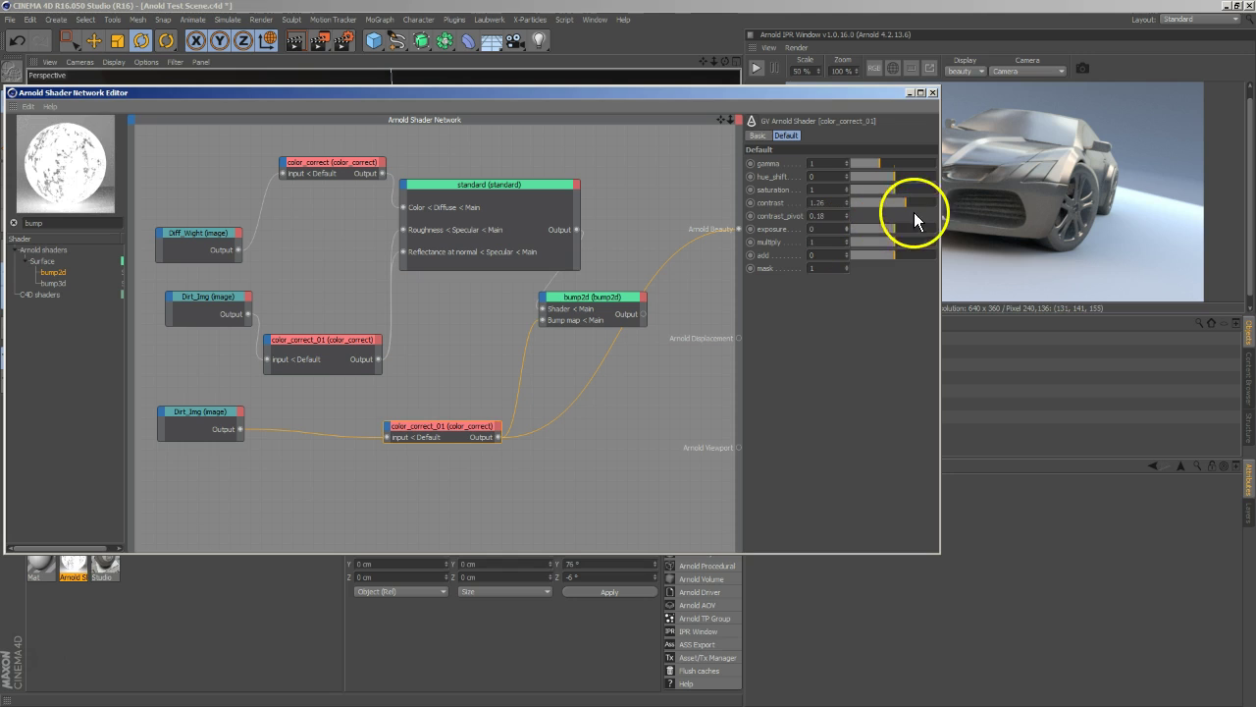
# Step: Set the lower color_correct_01's gamma to 0.06 and contrast to 1.45, and reconnect bump2d's output to Arnold Beauty
pyautogui.moveTo(873, 164); pyautogui.dragTo(858, 164)
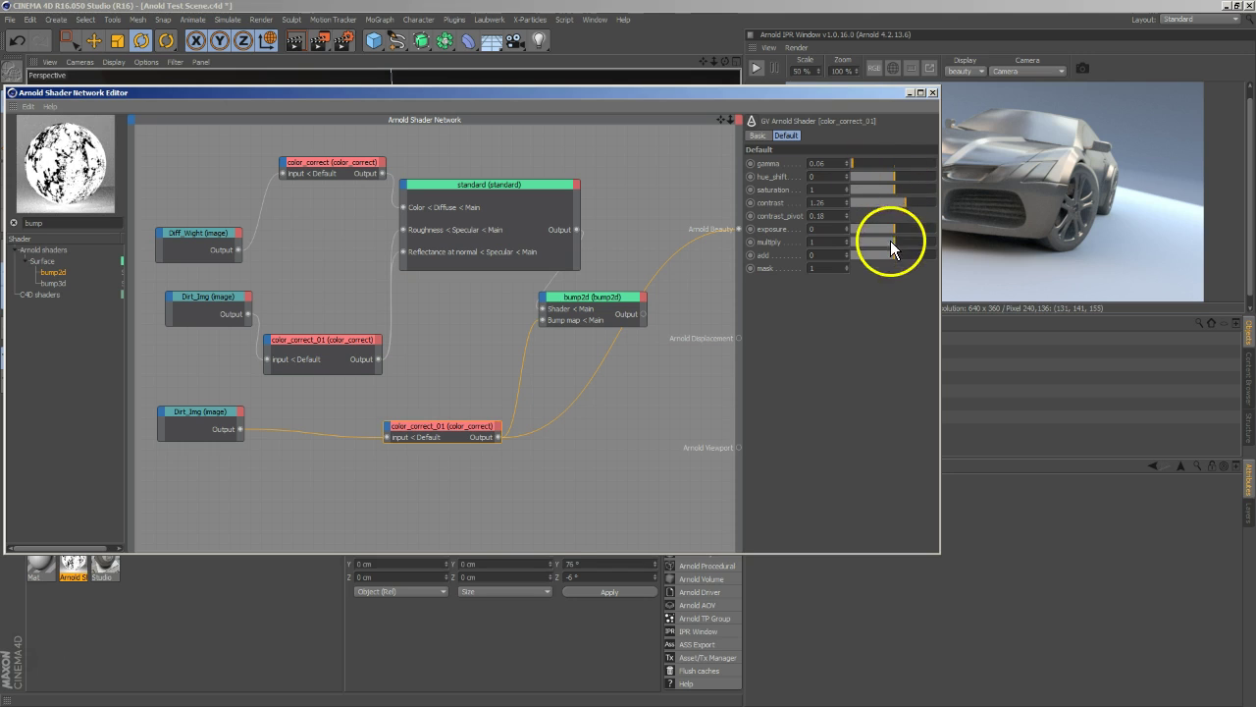
pyautogui.moveTo(906, 201); pyautogui.dragTo(914, 204)
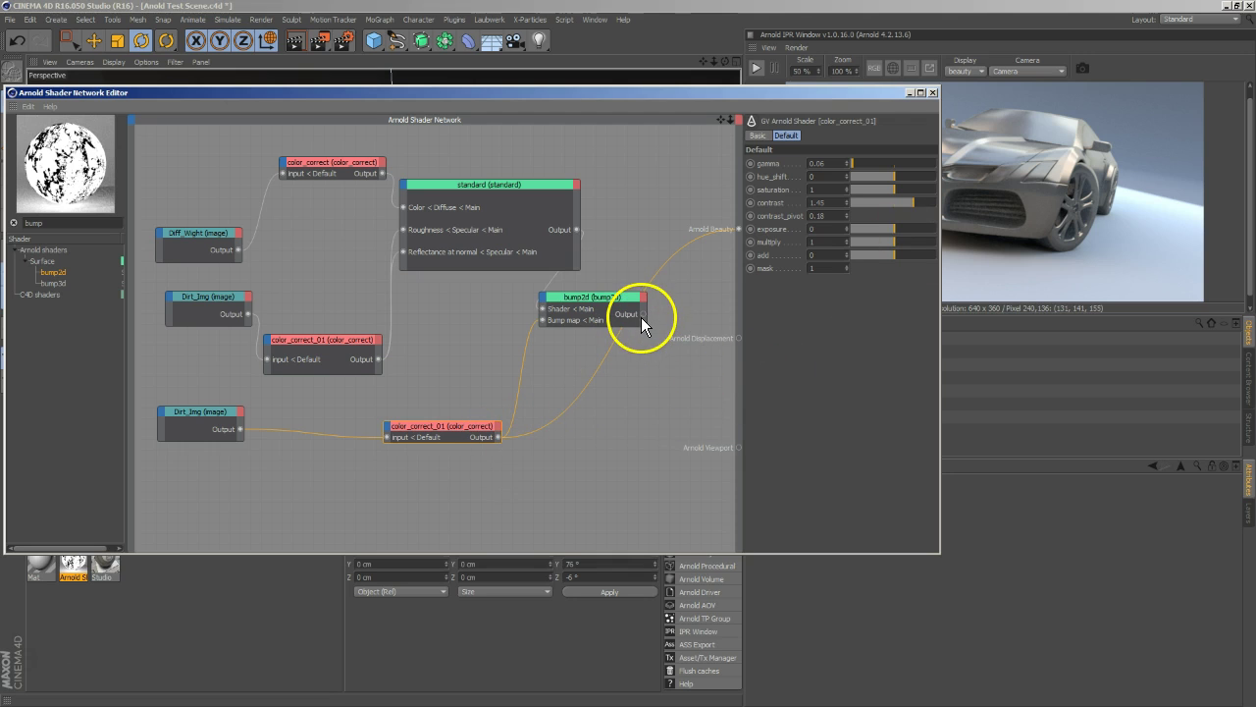
pyautogui.moveTo(644, 314); pyautogui.dragTo(739, 229)
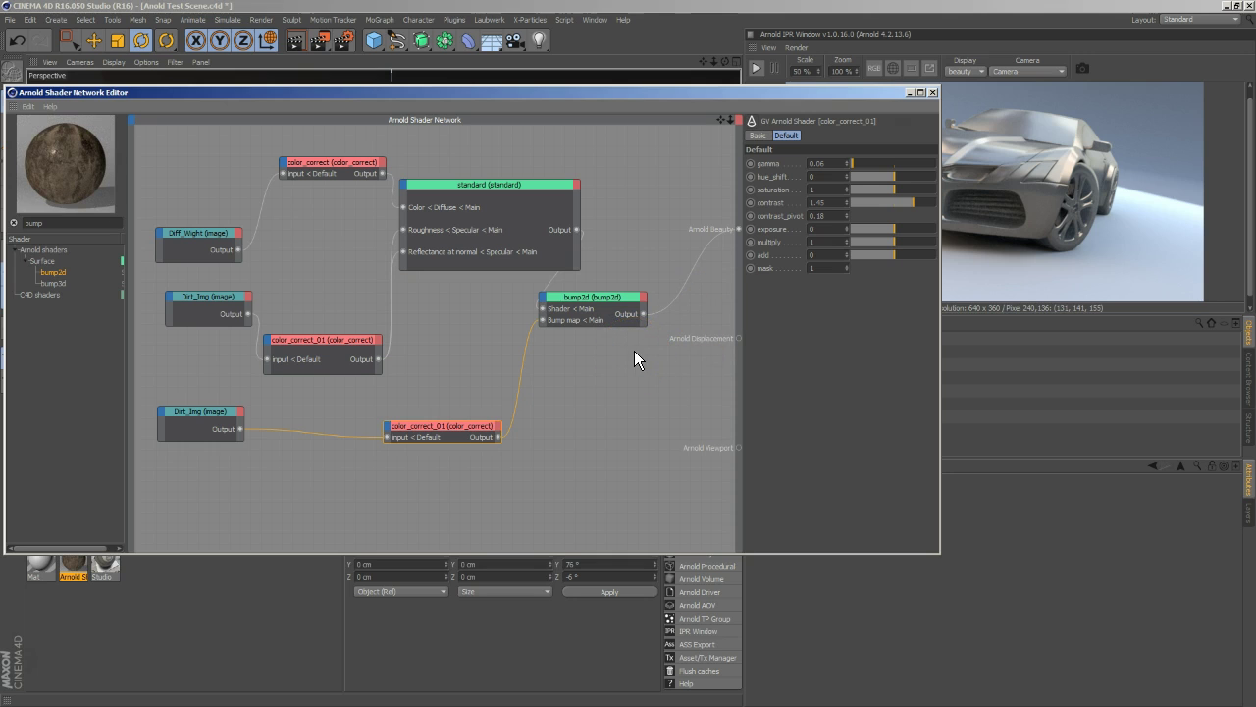
# Step: Set bump2d's bump height to 0.5 cm and the lower color_correct_01's gamma to 0.17
pyautogui.click(596, 296)
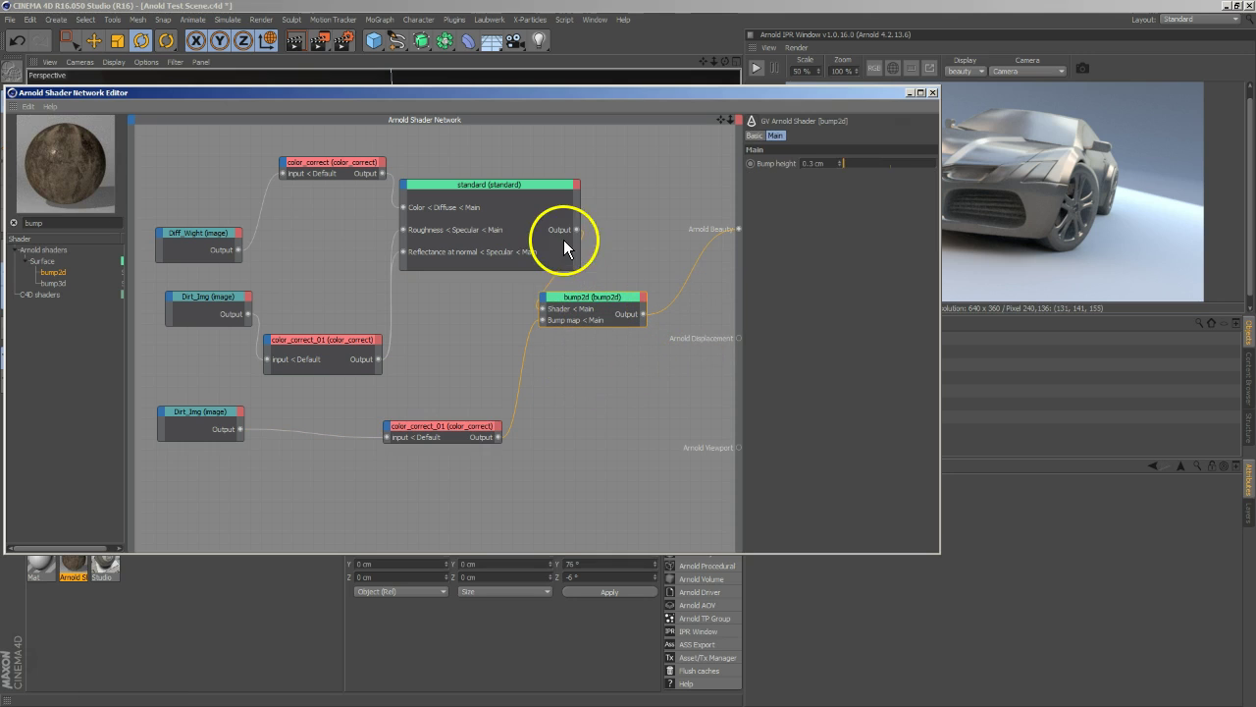
pyautogui.write('0.5')
pyautogui.press('Return')
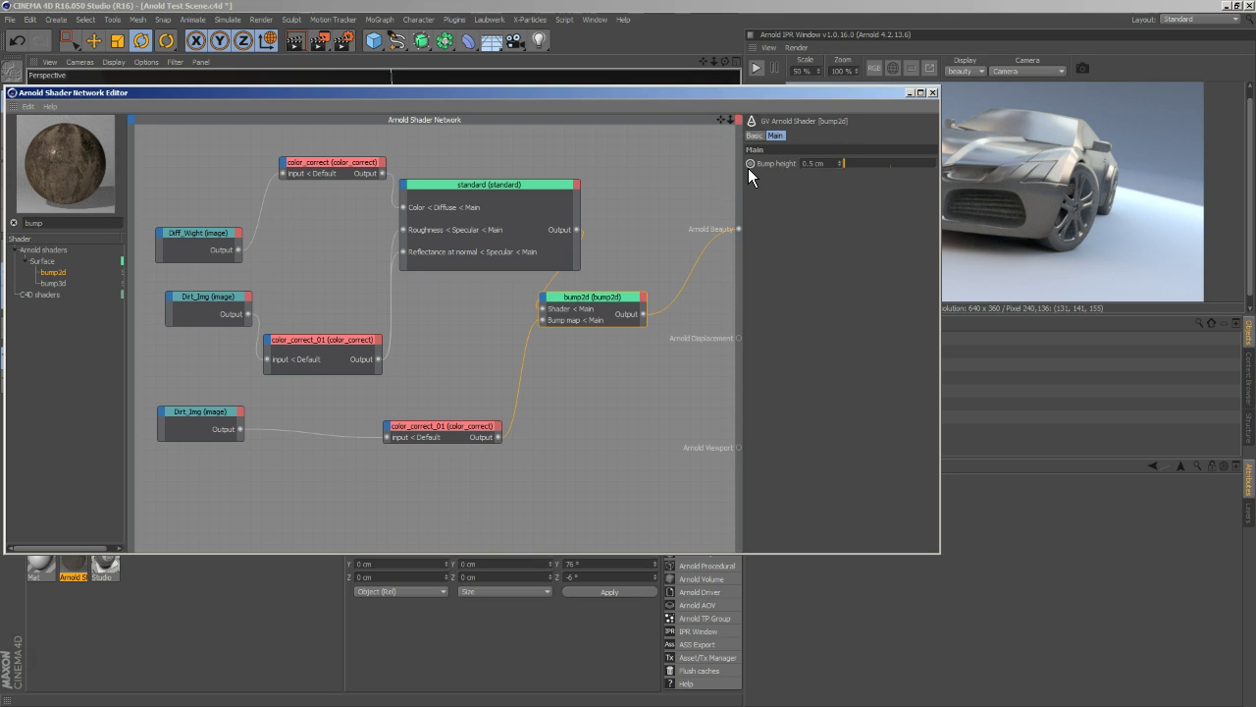
pyautogui.click(473, 426)
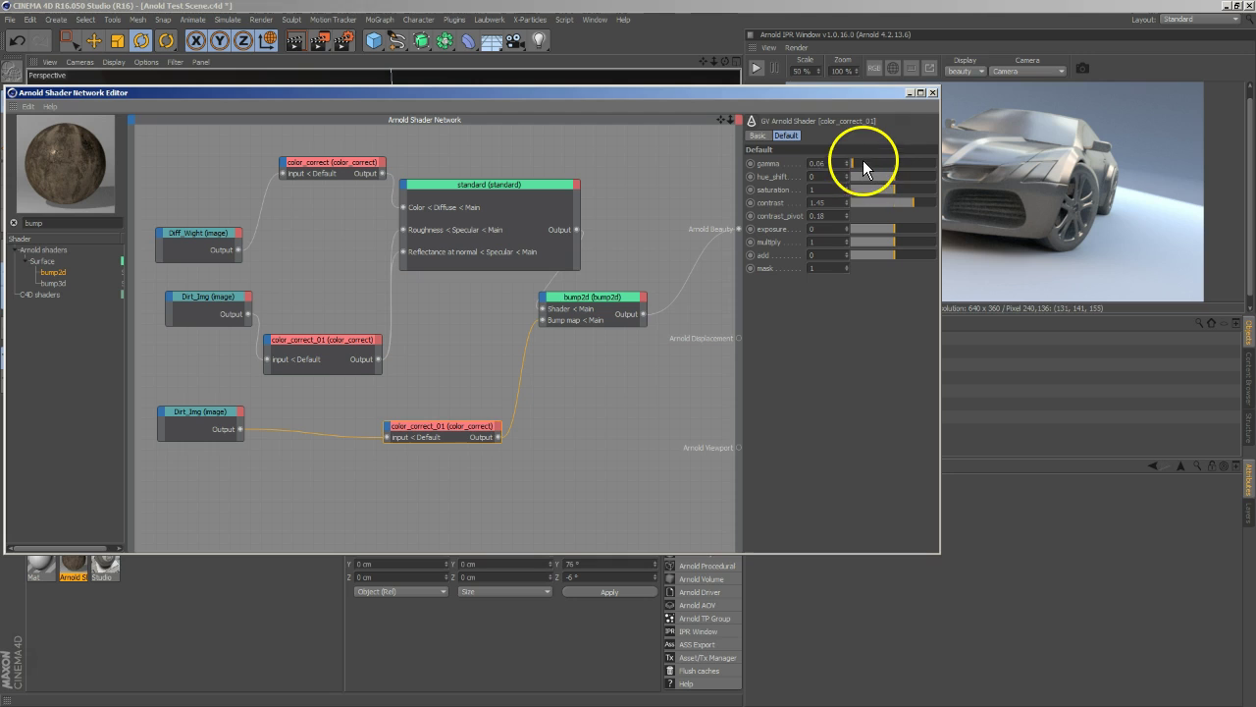
pyautogui.moveTo(854, 164); pyautogui.dragTo(858, 164)
# Step: Load the tile01medium001 texture from the masks folder into the lower Dirt_Img node without copying it to the project location
pyautogui.click(206, 422)
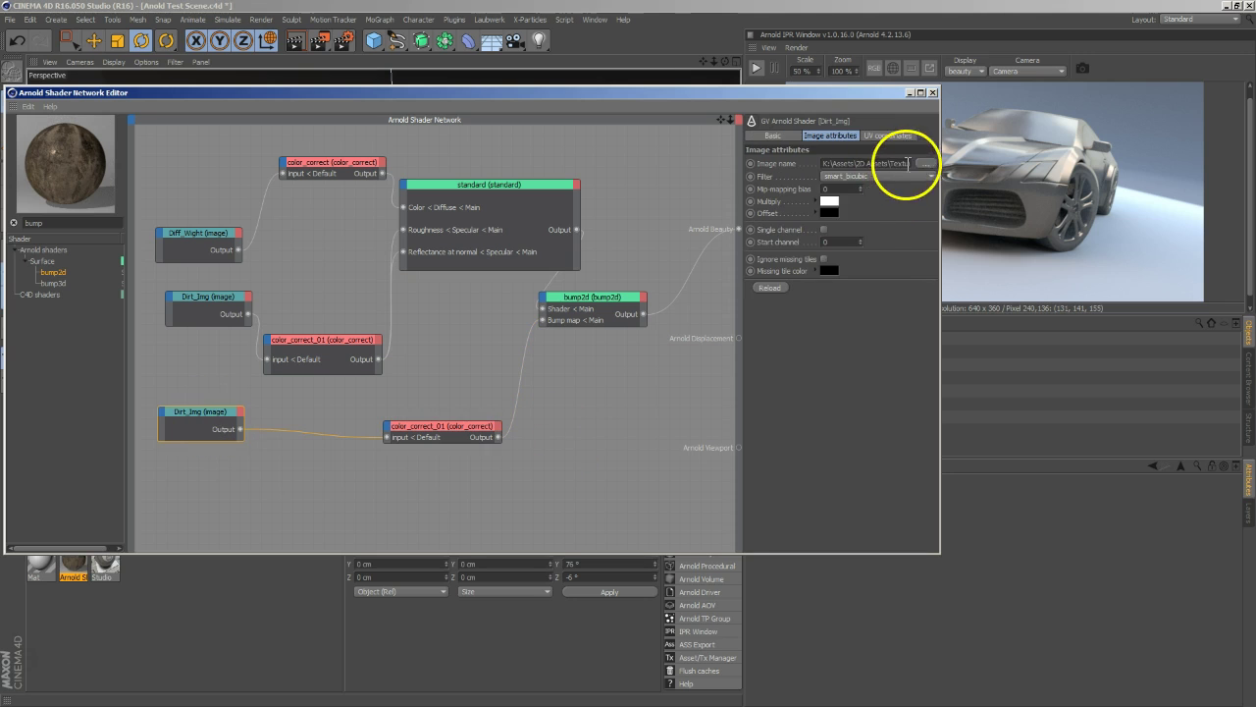
pyautogui.click(928, 163)
pyautogui.click(518, 290)
pyautogui.scroll(-5, 519, 321)
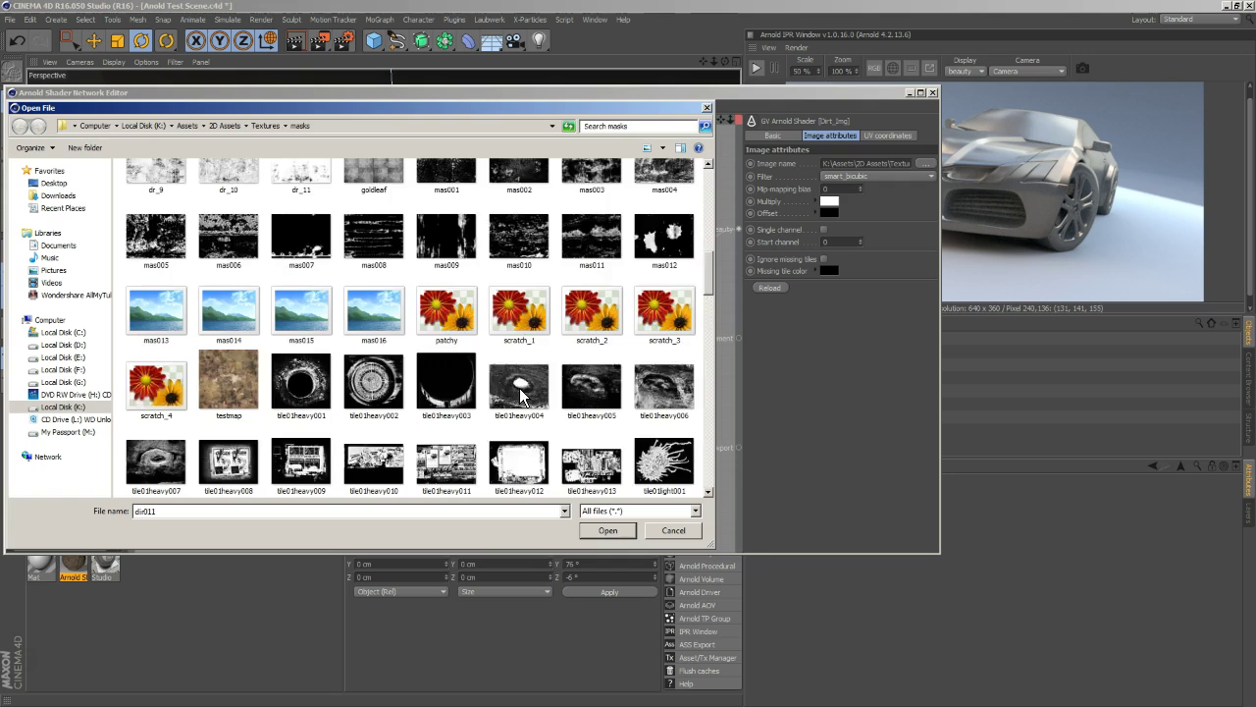
pyautogui.scroll(-3, 519, 388)
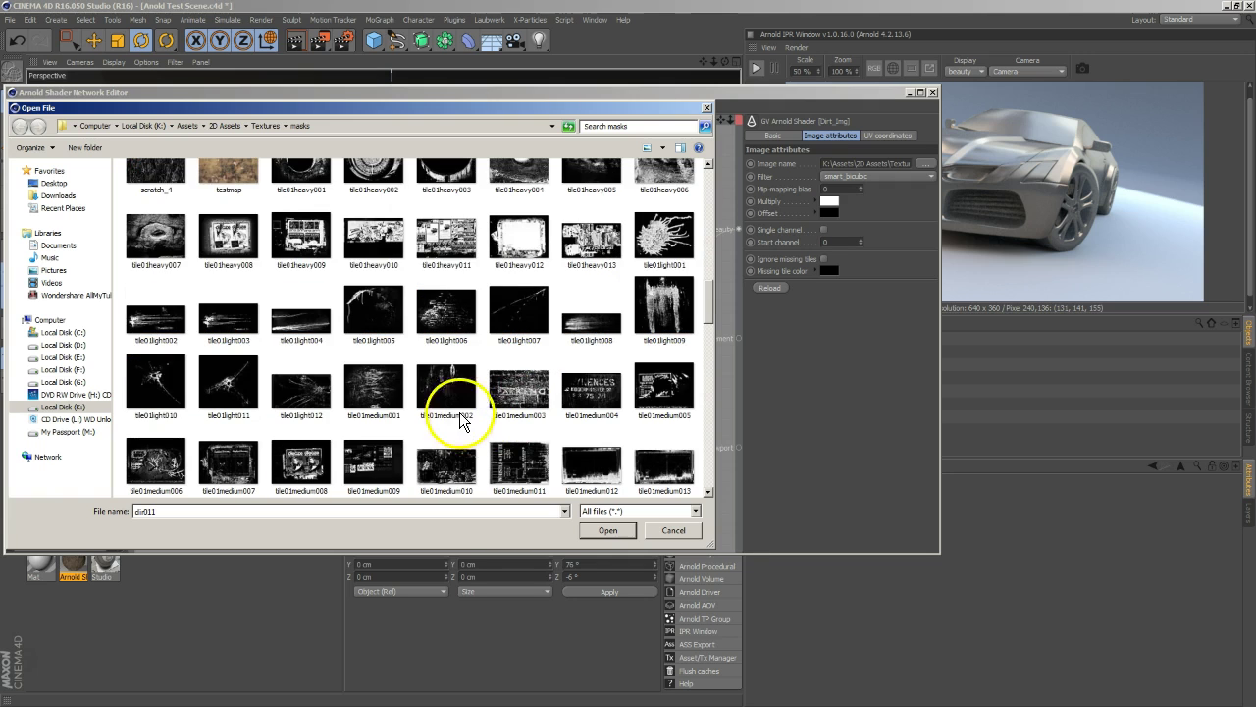
pyautogui.click(360, 386)
pyautogui.click(606, 530)
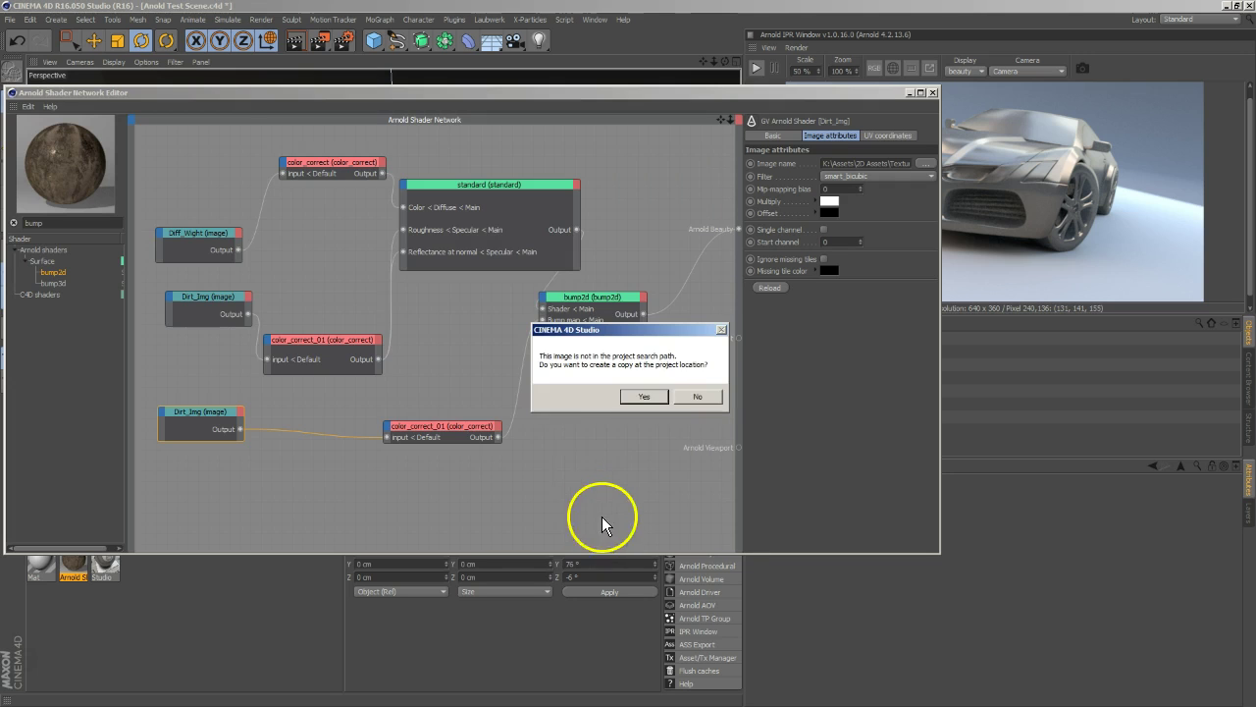
pyautogui.click(698, 395)
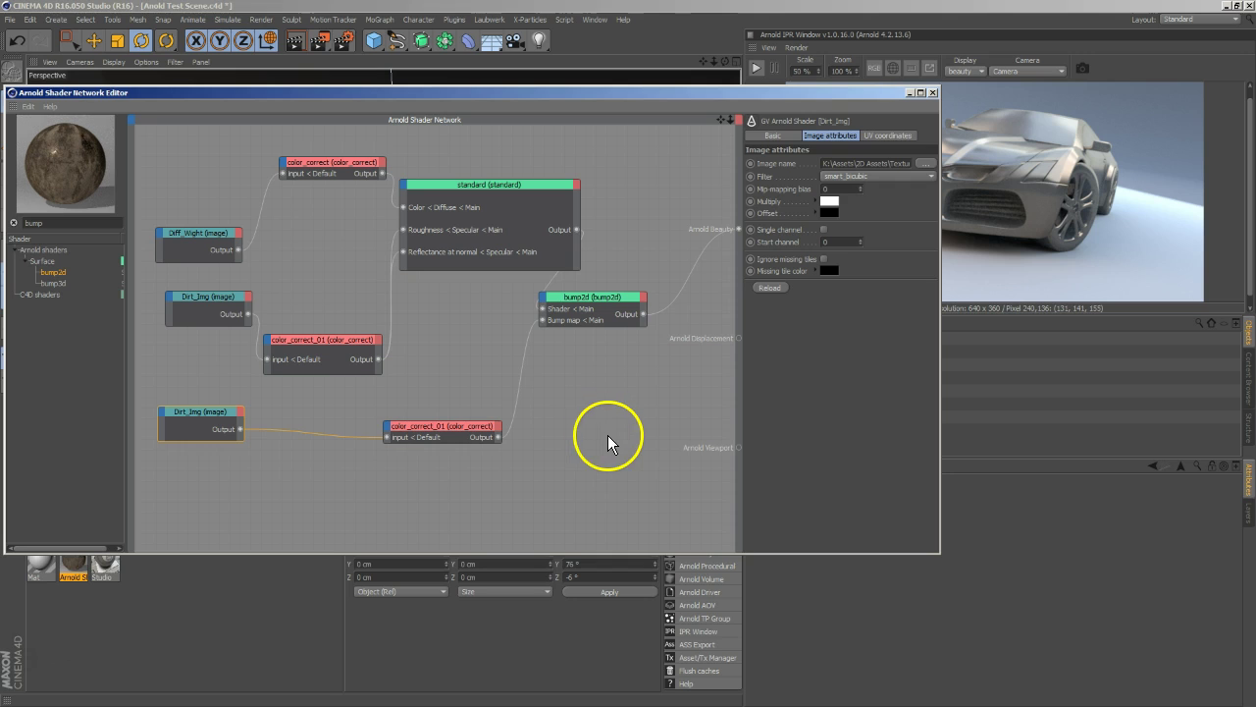
# Step: Preview the lower color_correct_01 on Arnold Beauty and set its gamma to 1.48 and contrast to 1.74, then brighten its output slightly
pyautogui.moveTo(495, 438); pyautogui.dragTo(739, 228)
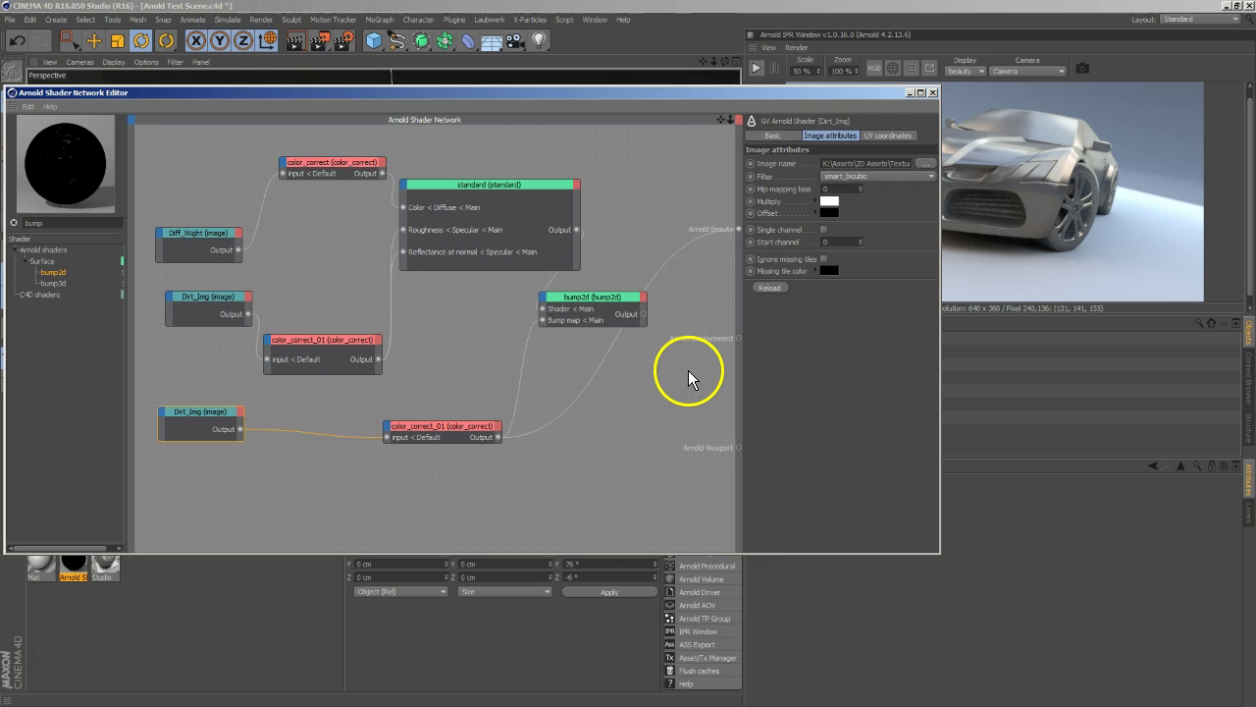
pyautogui.moveTo(433, 427); pyautogui.dragTo(428, 426)
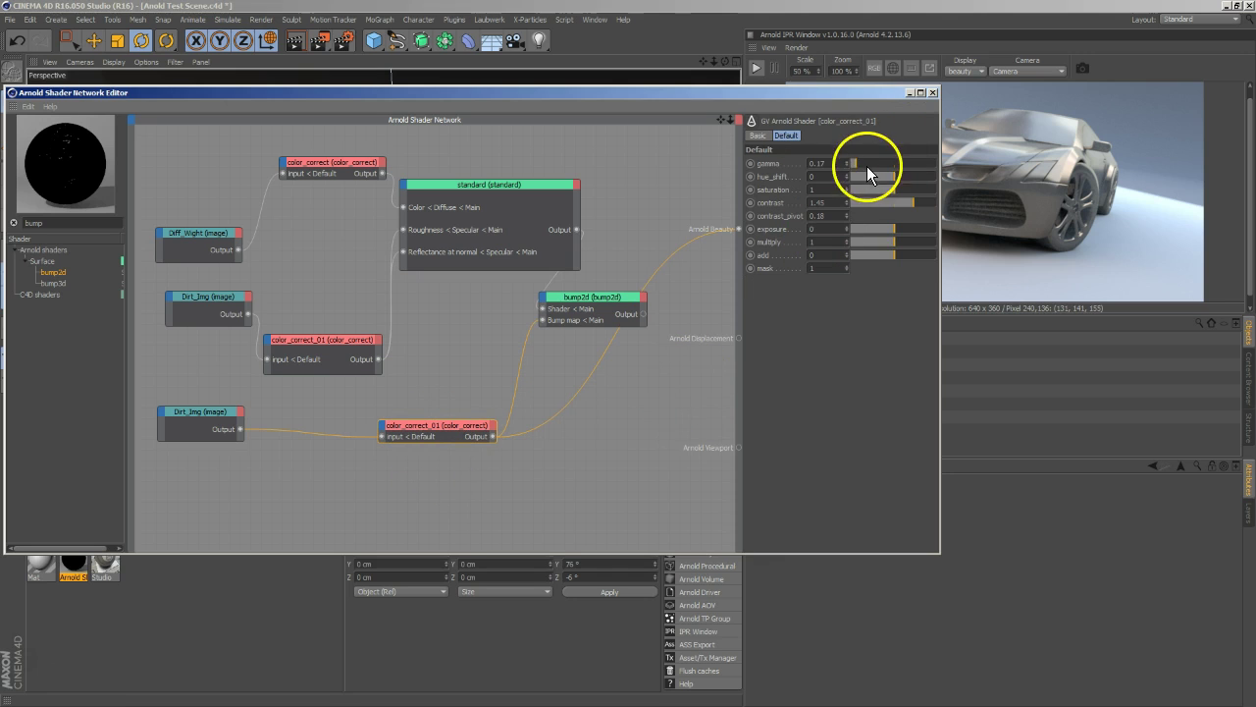
pyautogui.moveTo(879, 161); pyautogui.dragTo(917, 207)
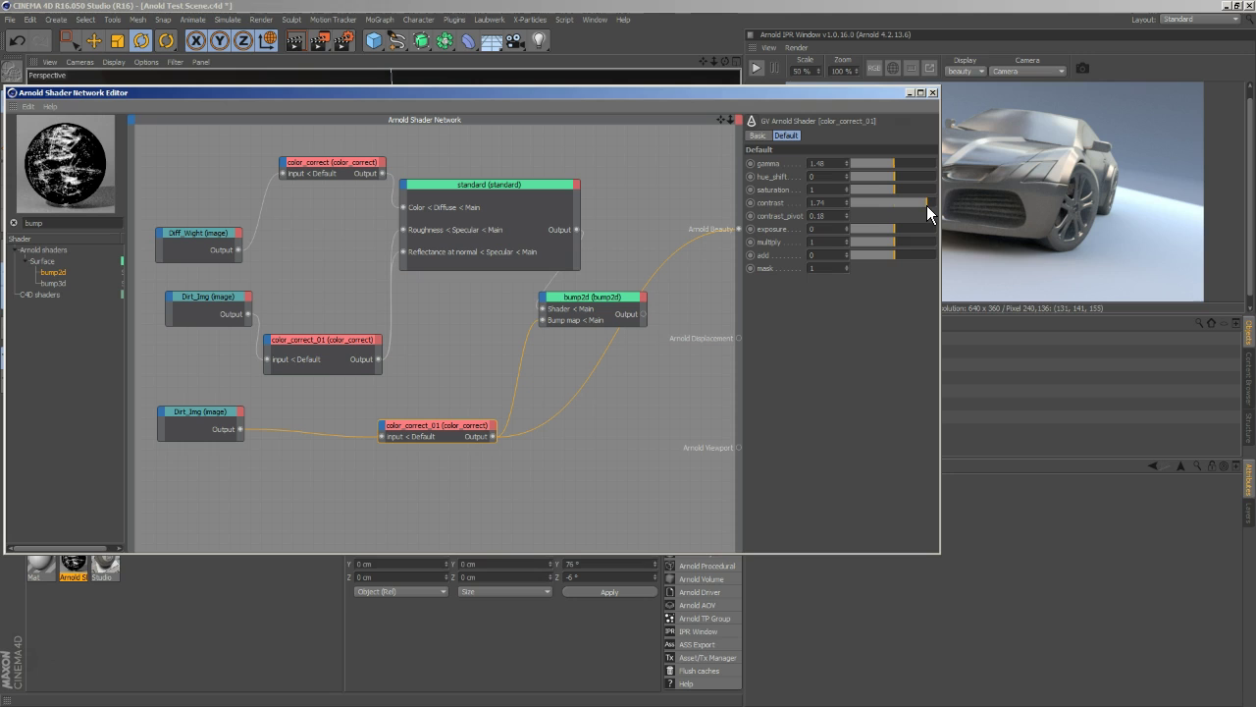
pyautogui.moveTo(898, 238); pyautogui.dragTo(900, 229)
# Step: Reconnect bump2d's output to Arnold Beauty and set its bump height to 0.1 cm
pyautogui.click(612, 328)
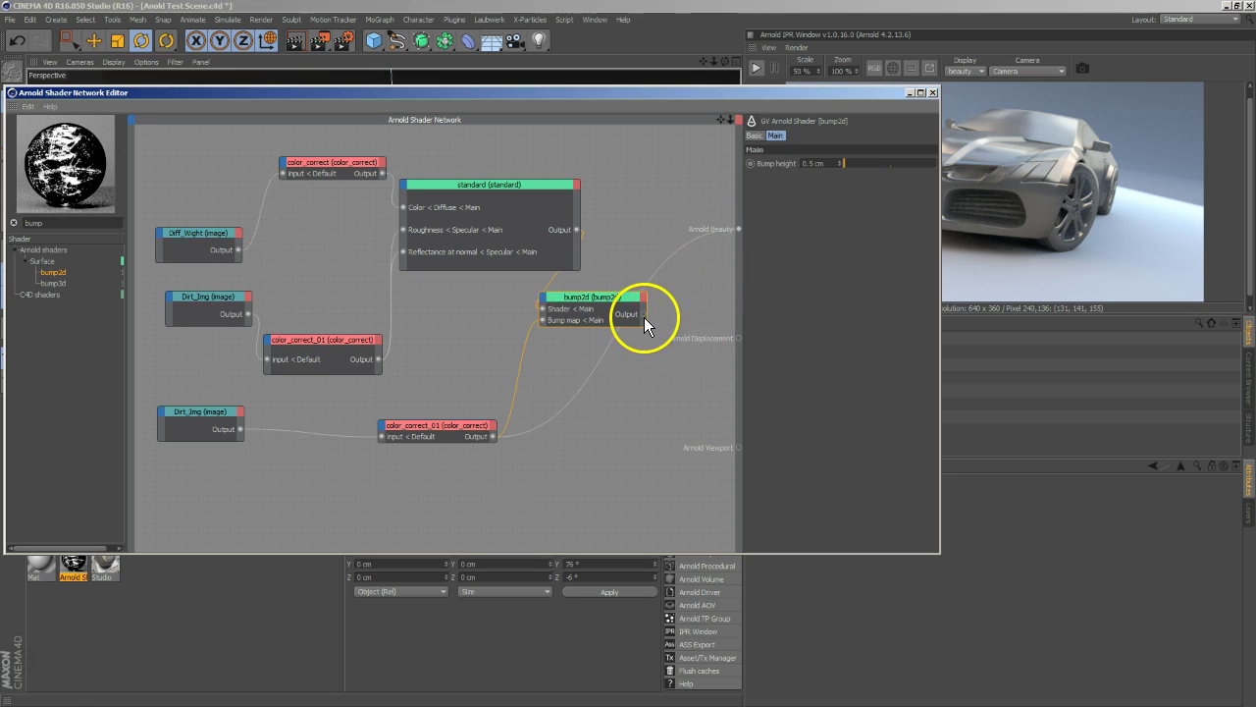
pyautogui.moveTo(726, 241); pyautogui.dragTo(738, 229)
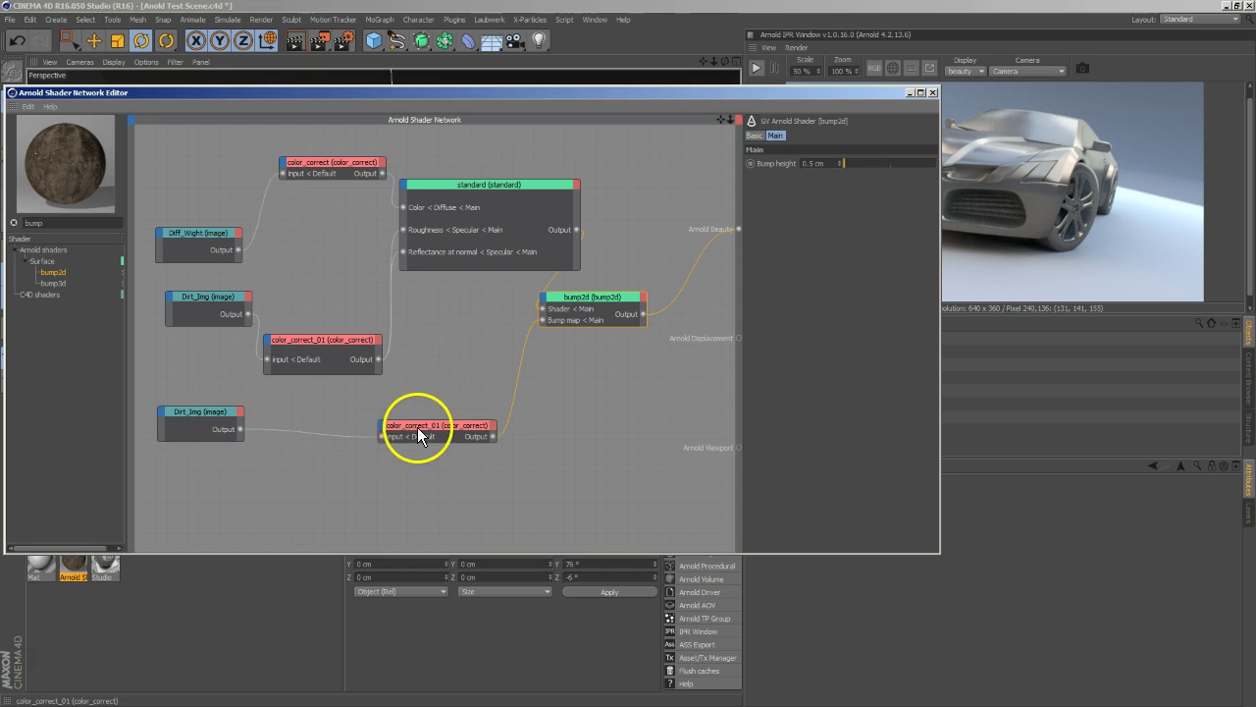
pyautogui.doubleClick(829, 164)
pyautogui.write('0.1')
pyautogui.press('Return')
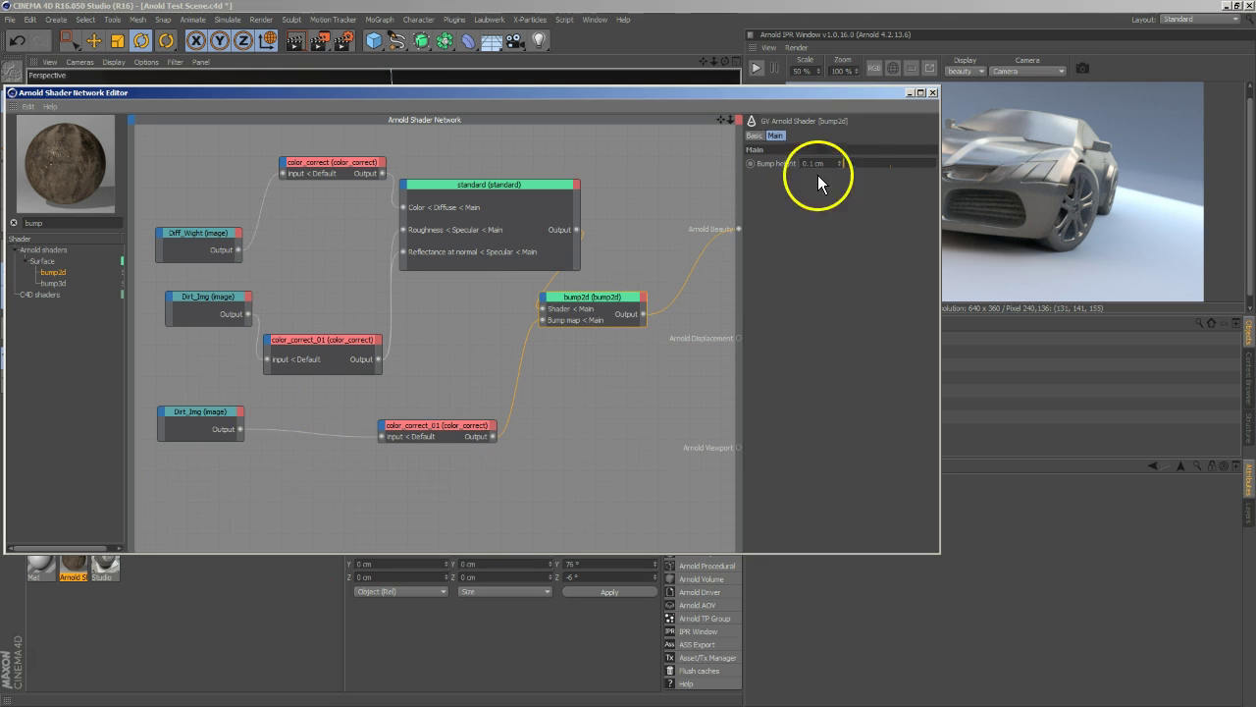
# Step: Close the shader network editor and run an IPR render to check the car's material, then stop it
pyautogui.click(932, 92)
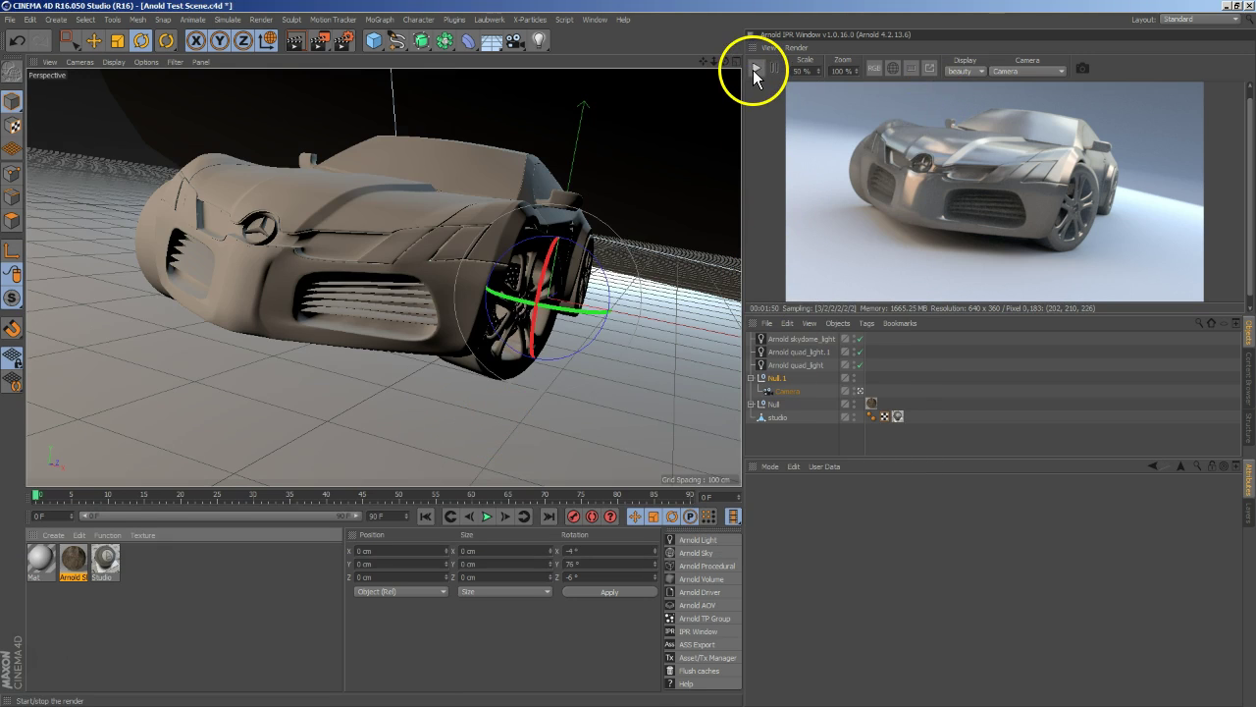
pyautogui.click(754, 69)
pyautogui.click(754, 69)
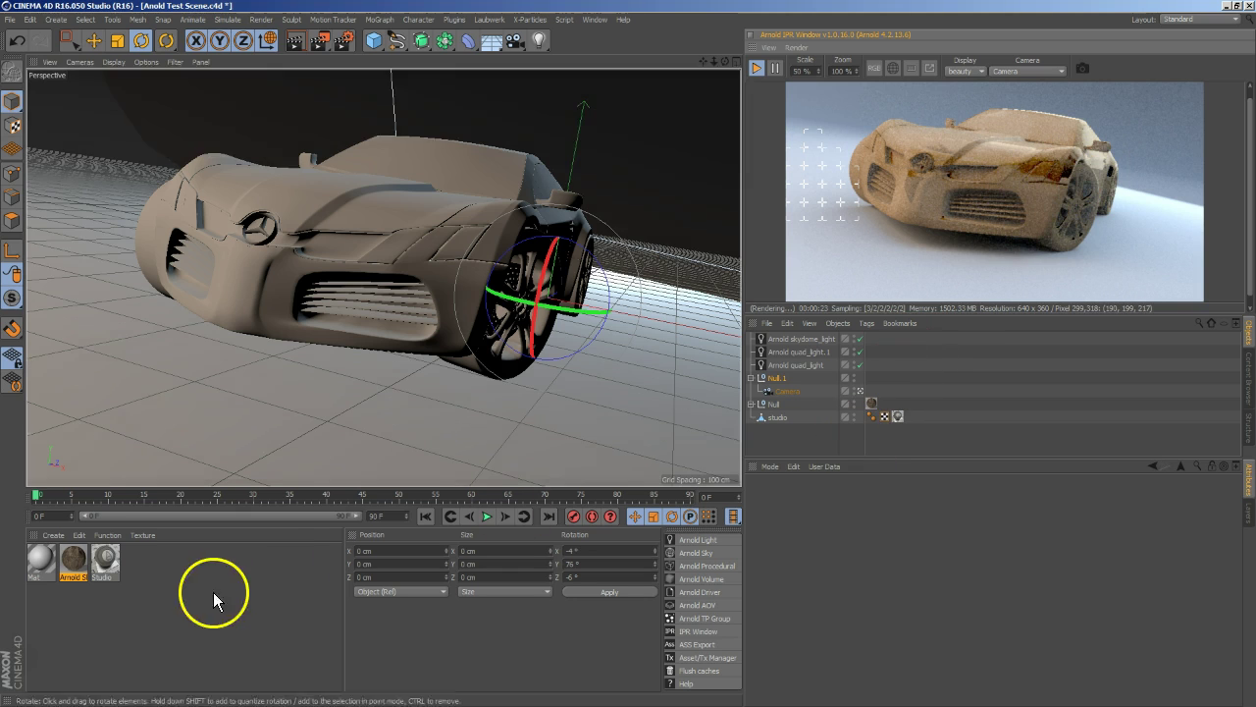
pyautogui.click(757, 67)
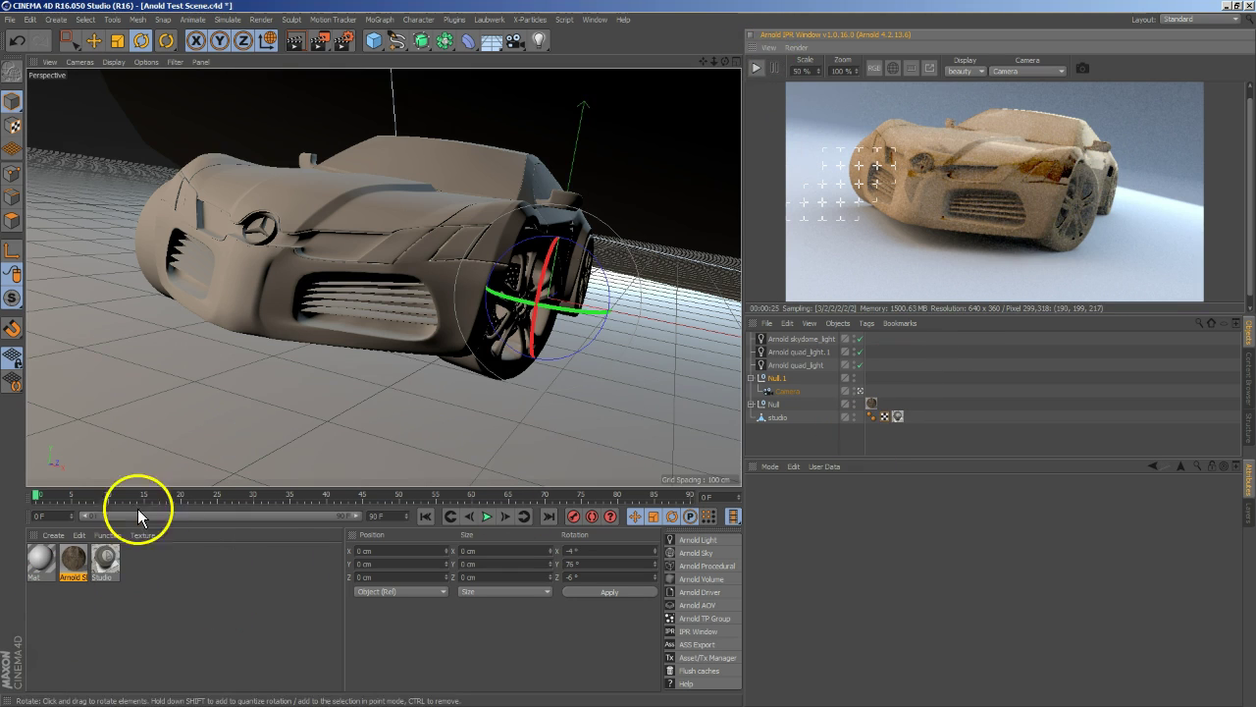
# Step: Reopen the Arnold shader network and set the diffuse color_correct node's gamma to 1.05 and contrast to 1.06
pyautogui.click(76, 558)
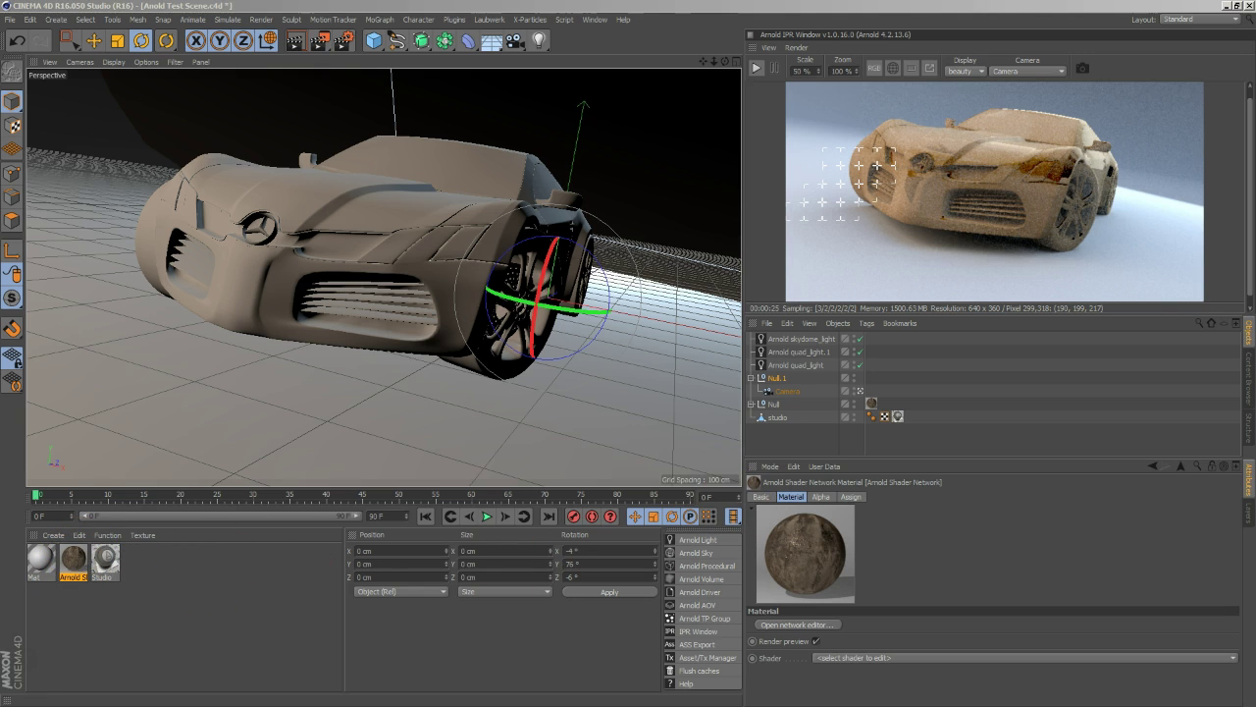
pyautogui.doubleClick(71, 561)
pyautogui.click(195, 234)
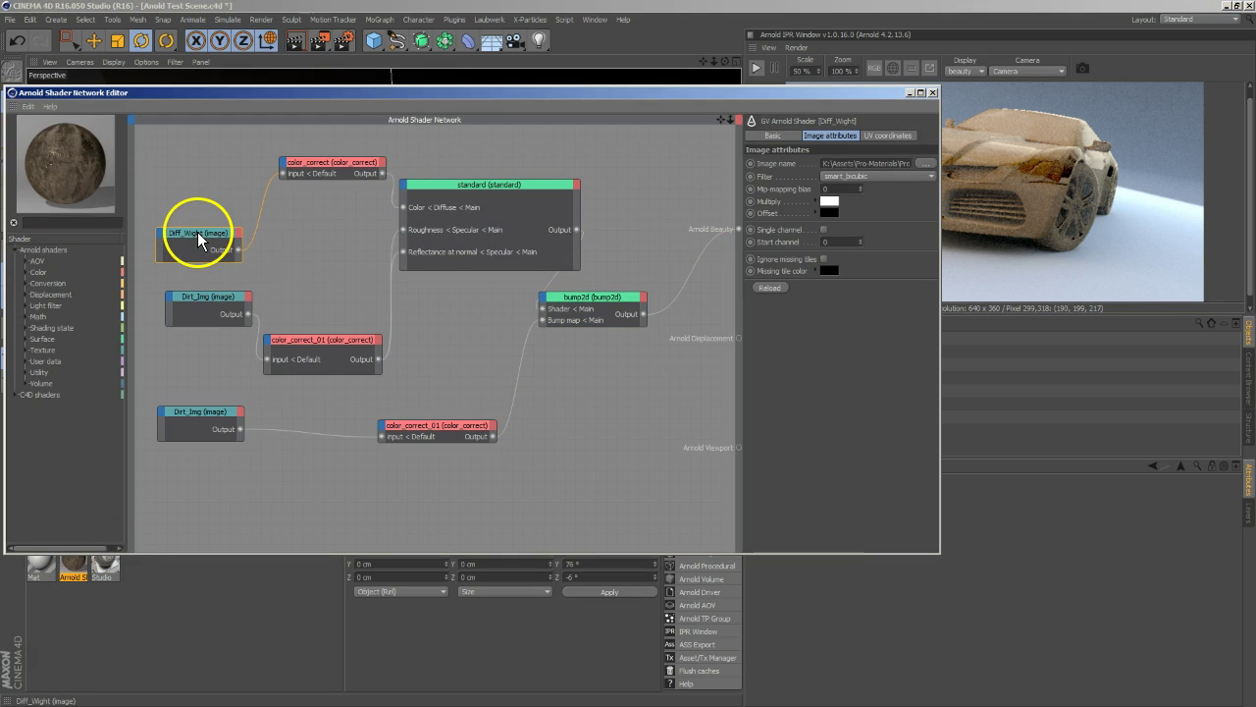
pyautogui.click(341, 164)
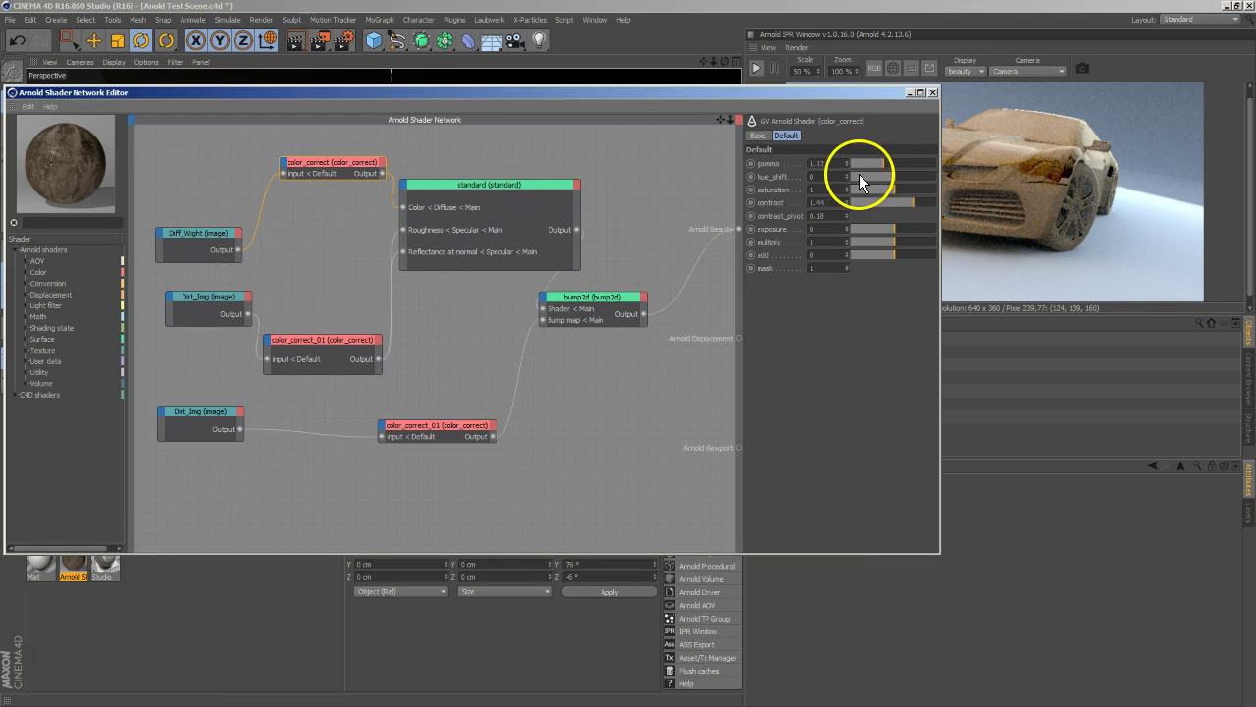
pyautogui.moveTo(913, 207); pyautogui.dragTo(908, 205)
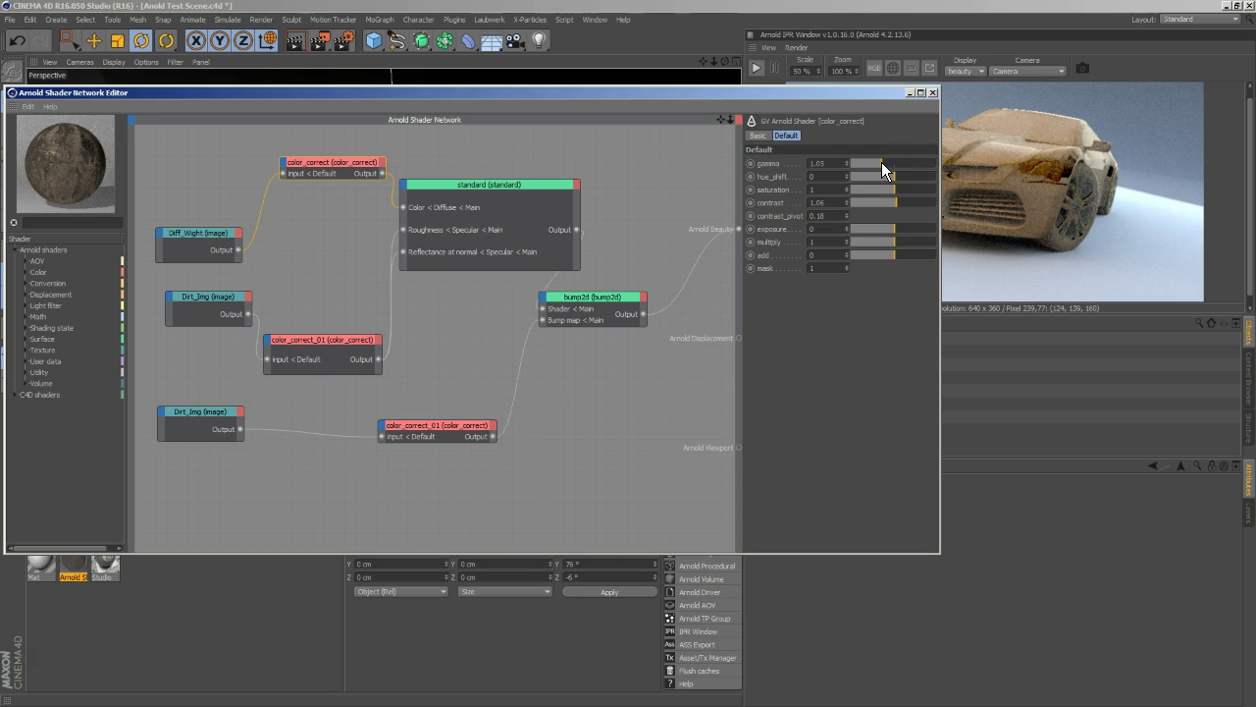
# Step: Restrict the IPR render to a small region over the fender above the car's front wheel and start rendering it
pyautogui.click(973, 184)
pyautogui.click(801, 93)
pyautogui.moveTo(800, 93); pyautogui.dragTo(587, 85)
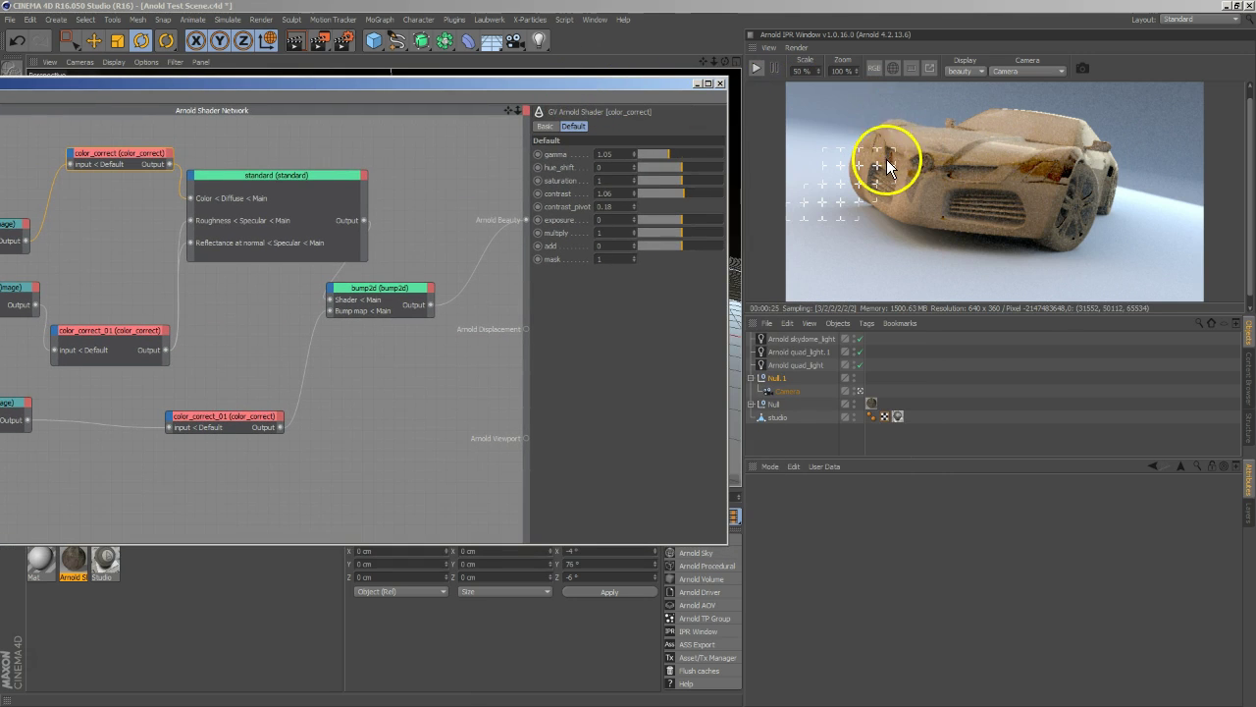
pyautogui.click(912, 68)
pyautogui.click(900, 152)
pyautogui.moveTo(900, 151); pyautogui.dragTo(1038, 174)
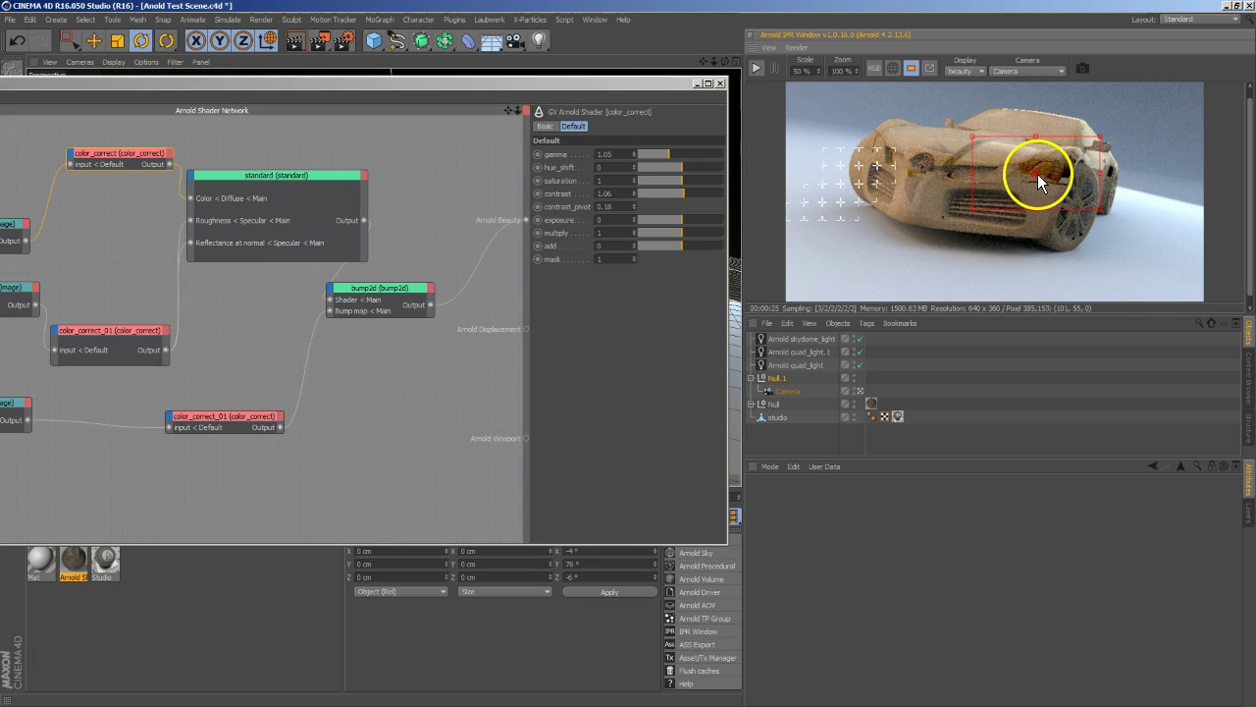
pyautogui.moveTo(974, 209); pyautogui.dragTo(1063, 163)
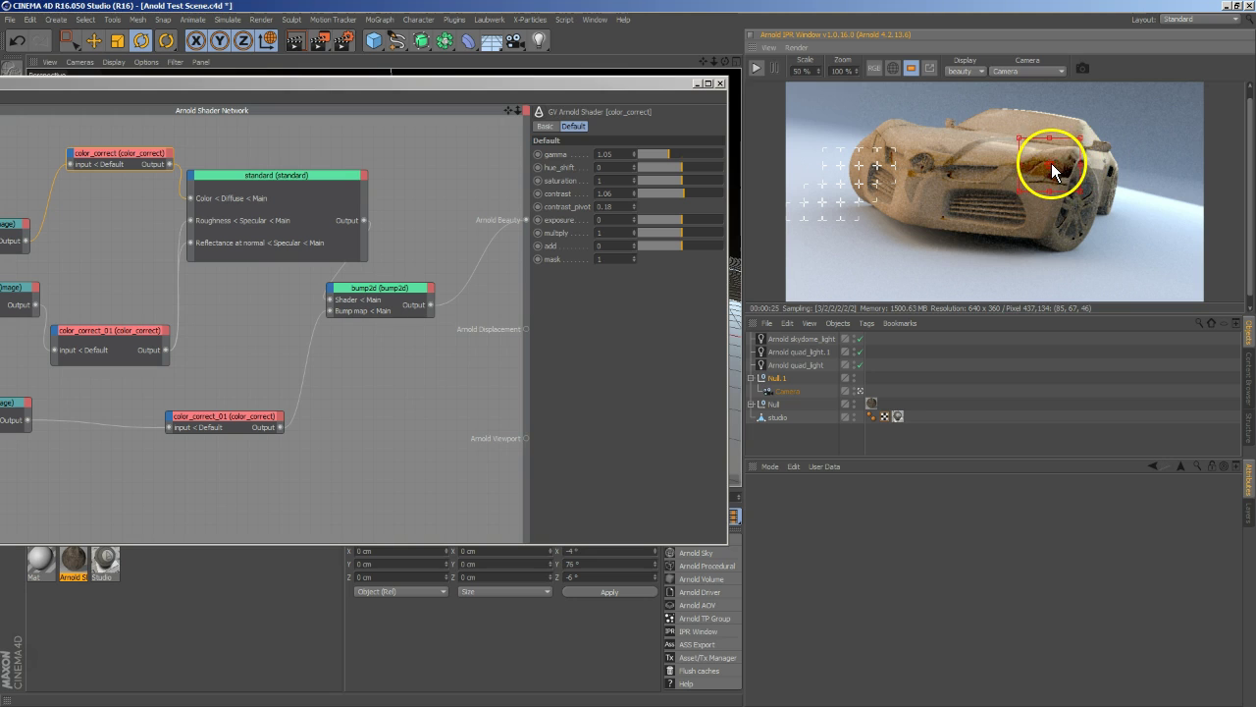
pyautogui.click(757, 68)
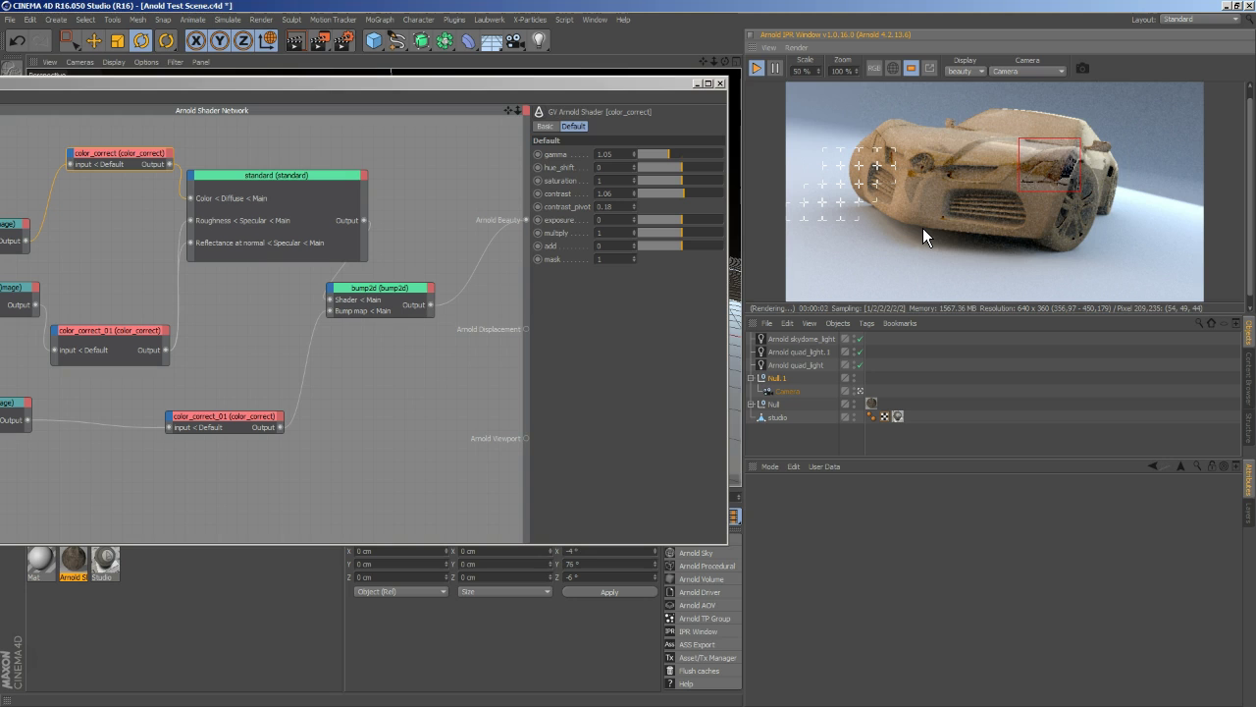
# Step: Browse for a new image for the Diff_Wight node and go to the Metal_maps folder in Pro_Shaders_maps
pyautogui.click(607, 185)
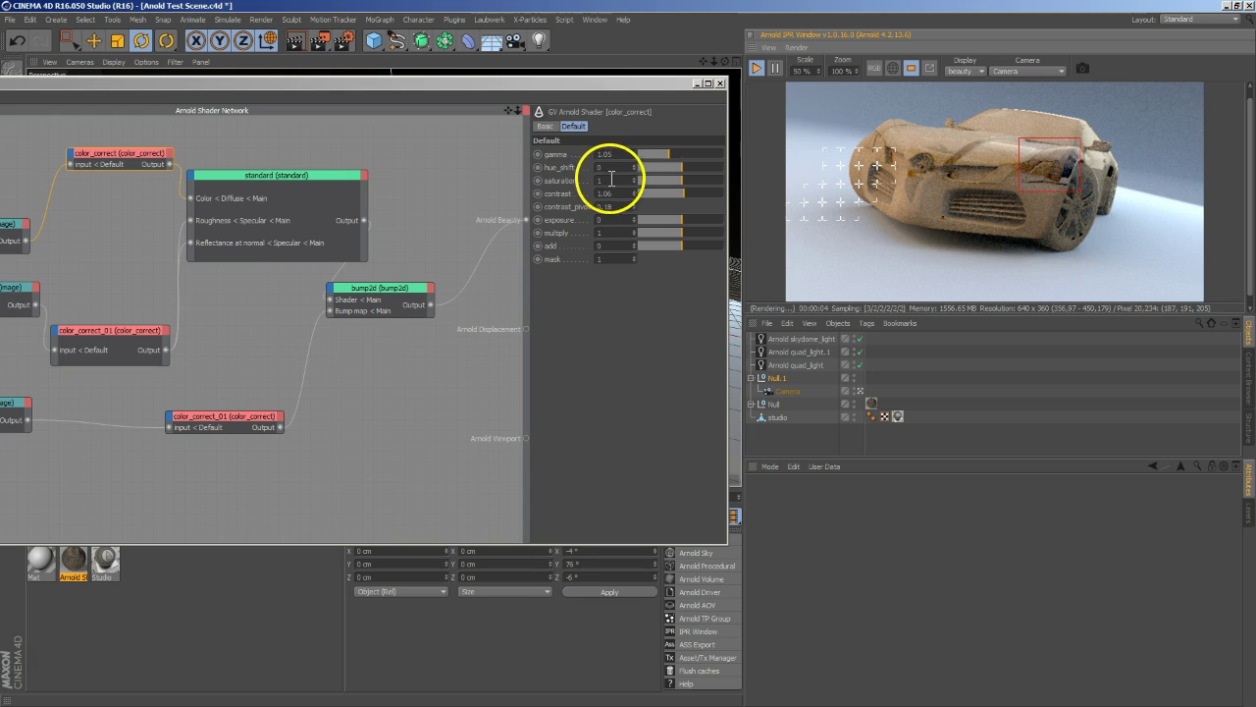
pyautogui.moveTo(548, 88); pyautogui.dragTo(717, 54)
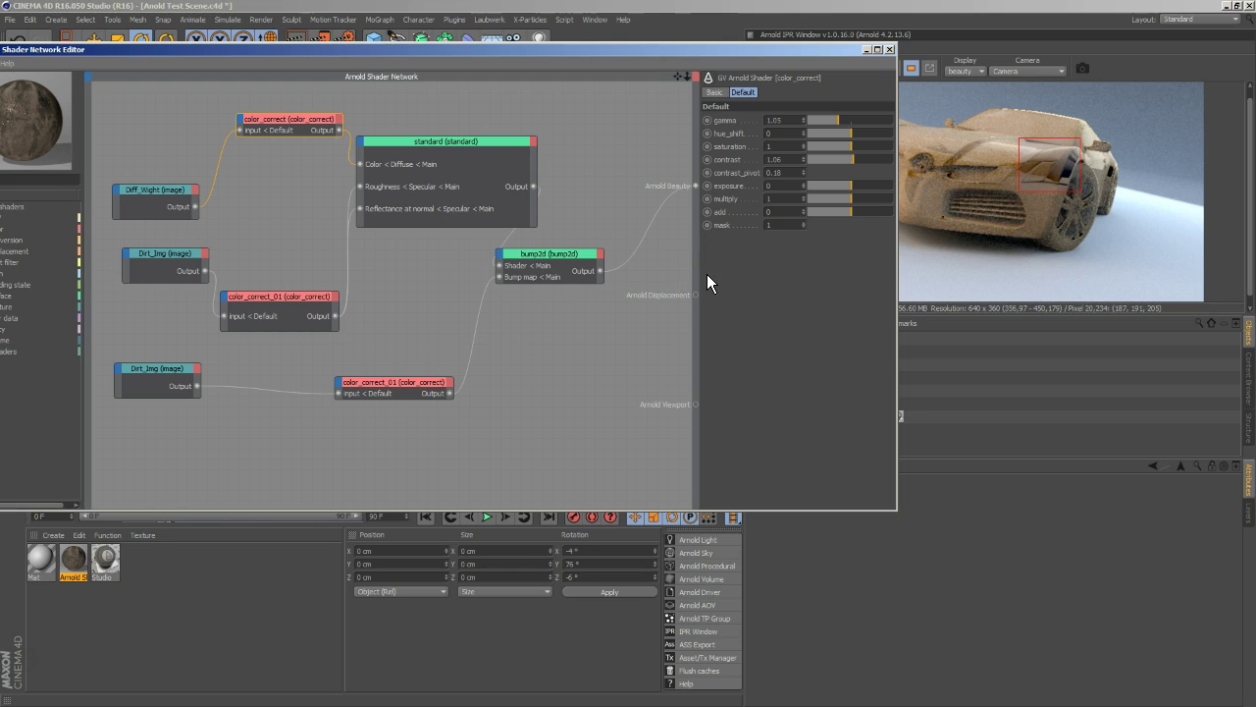
pyautogui.click(169, 196)
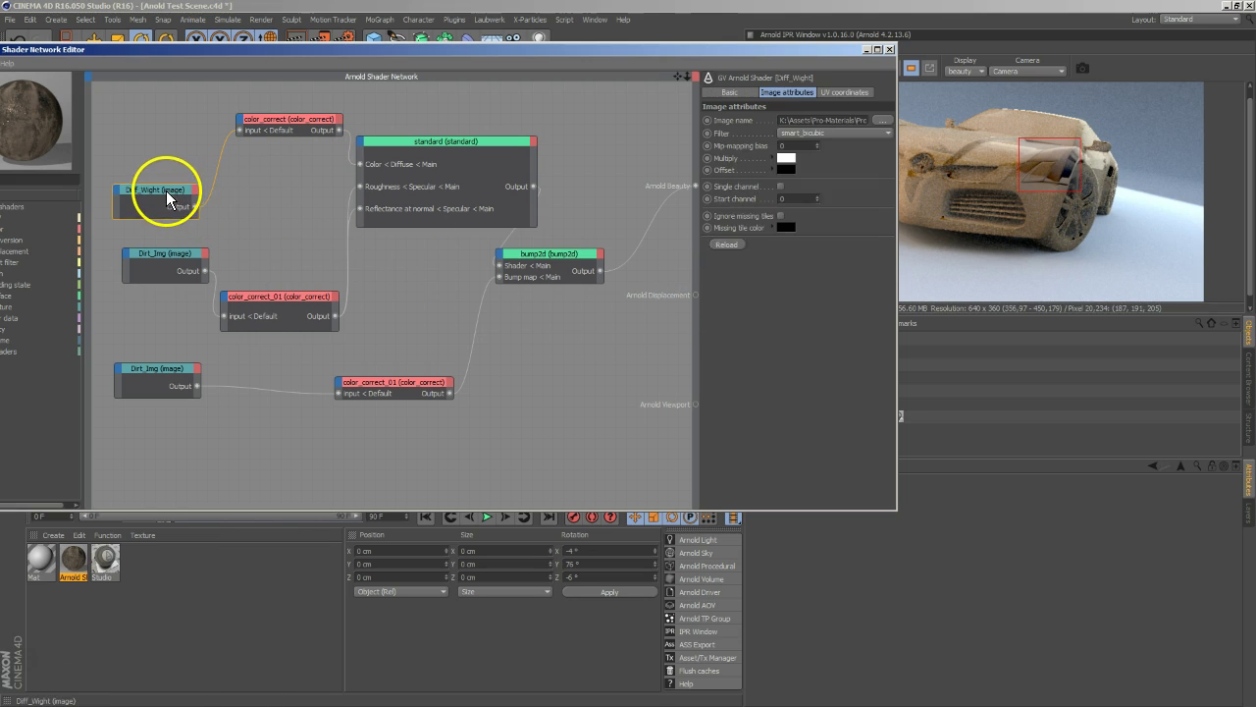
pyautogui.click(884, 121)
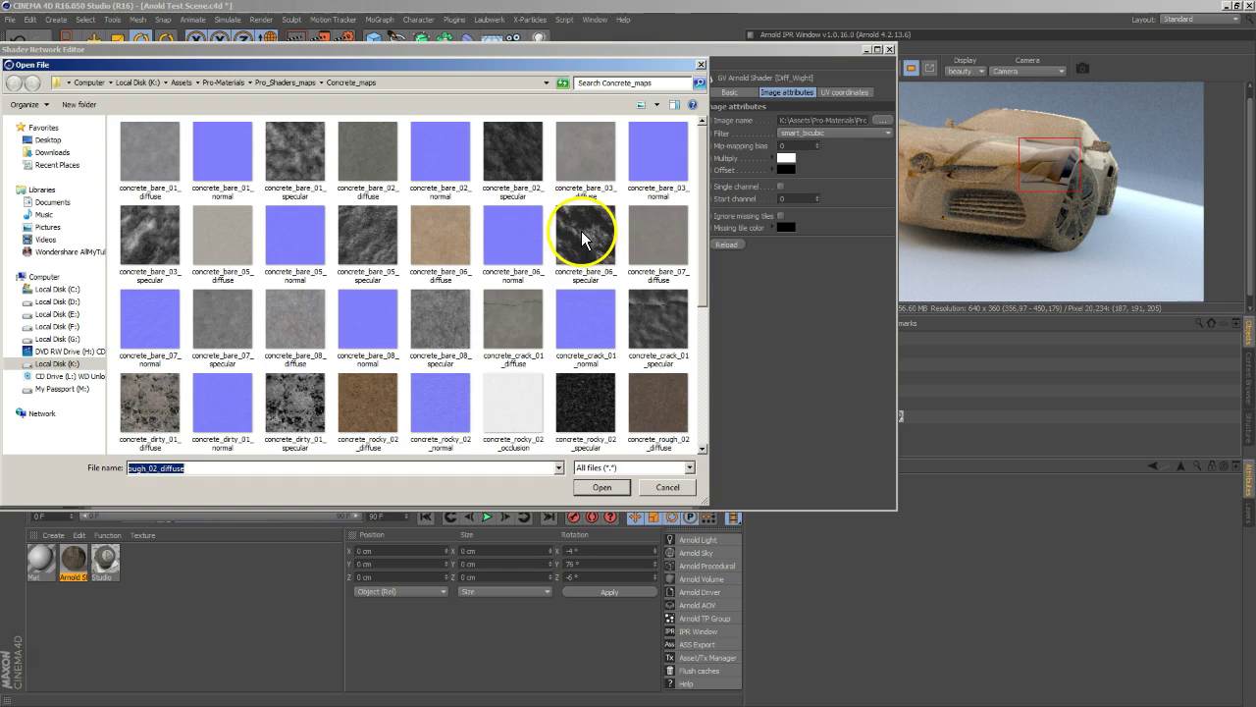
pyautogui.click(367, 412)
pyautogui.scroll(-3, 366, 413)
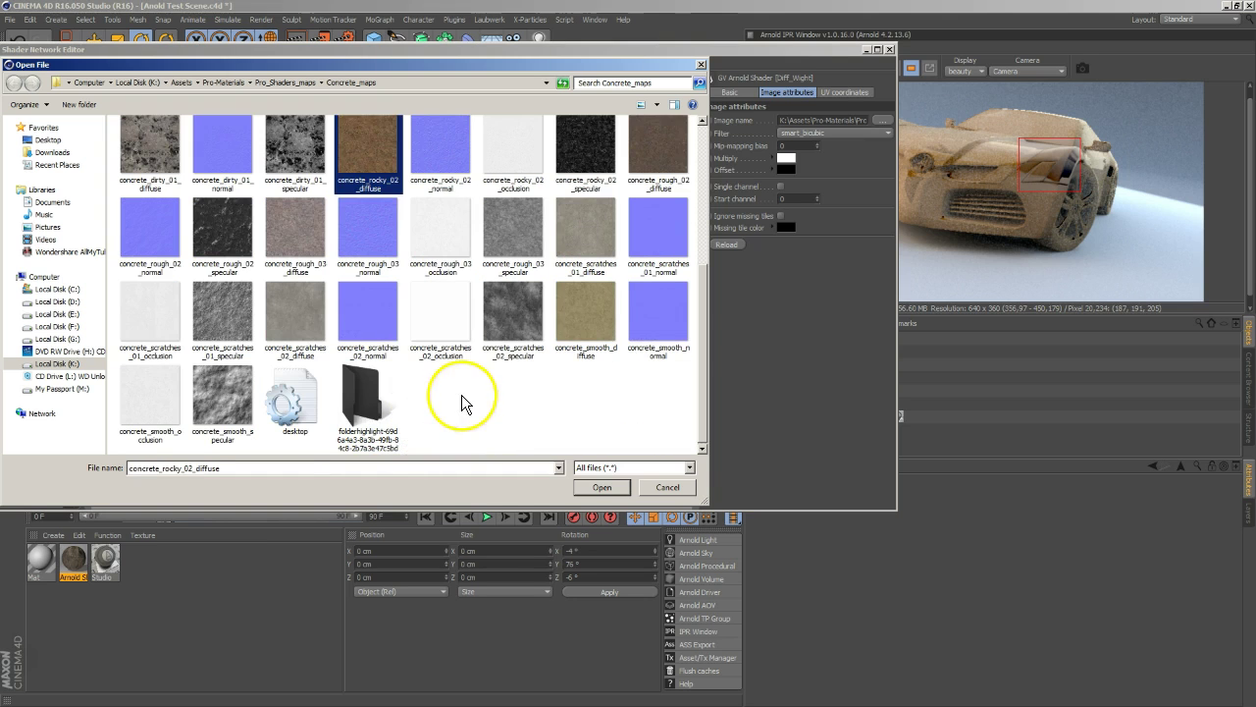
pyautogui.click(297, 230)
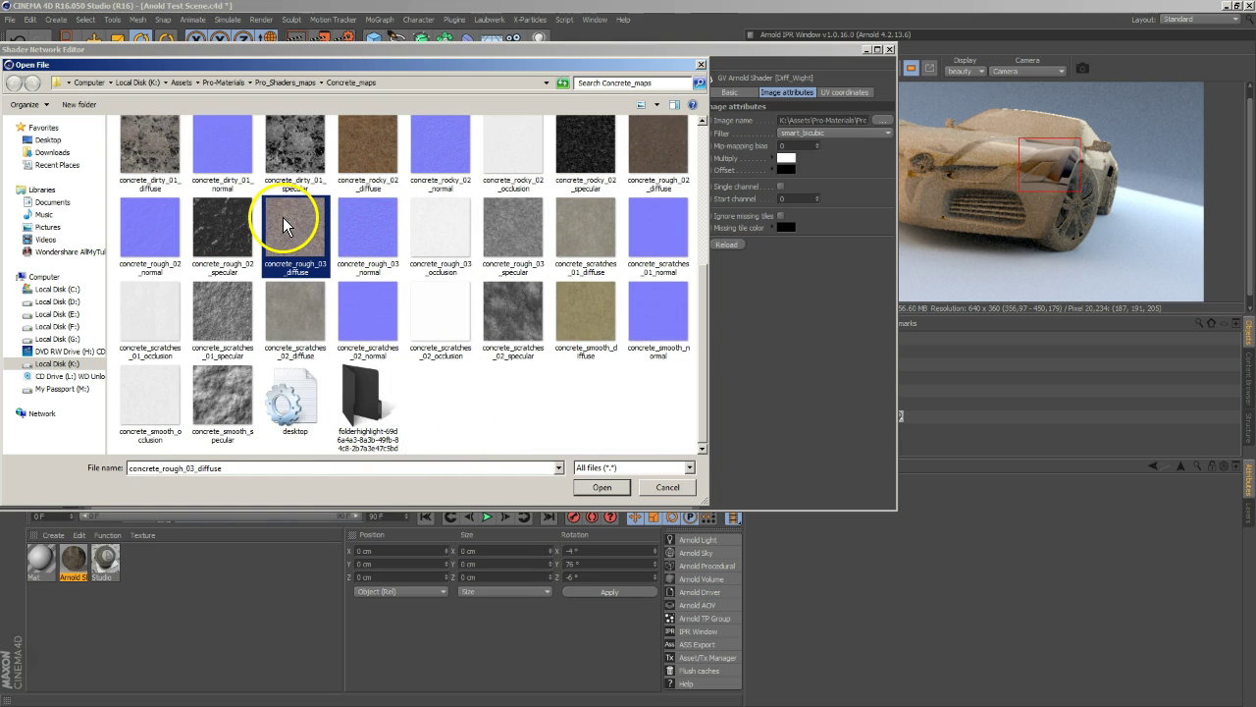
pyautogui.click(293, 86)
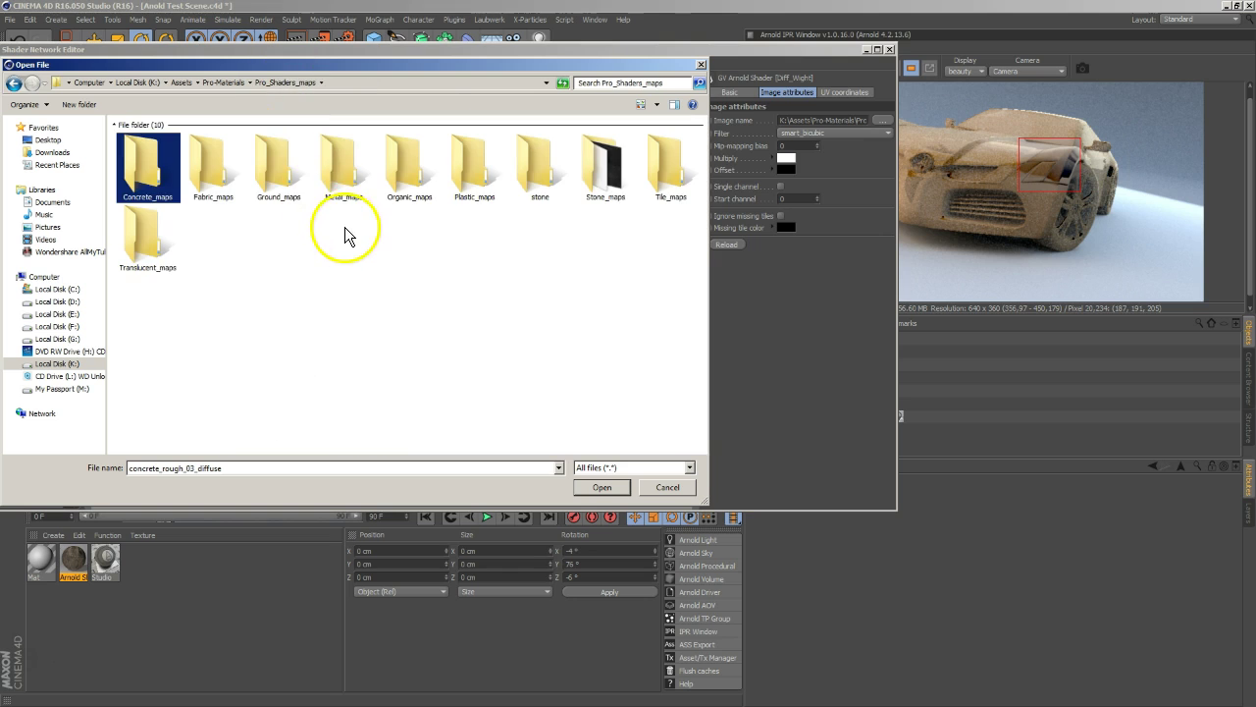
pyautogui.doubleClick(341, 191)
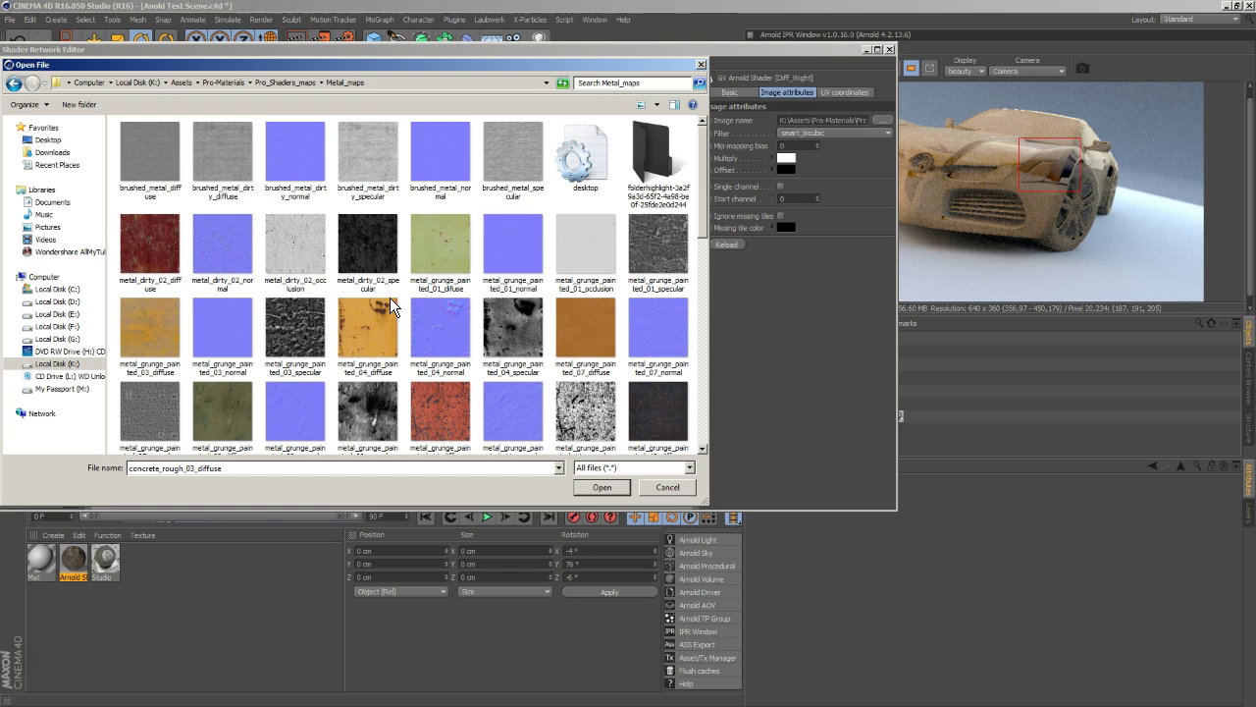
# Step: Load metal_grunge_painted_03_diffuse into the Diff_Wight node without copying it to the project location
pyautogui.click(150, 254)
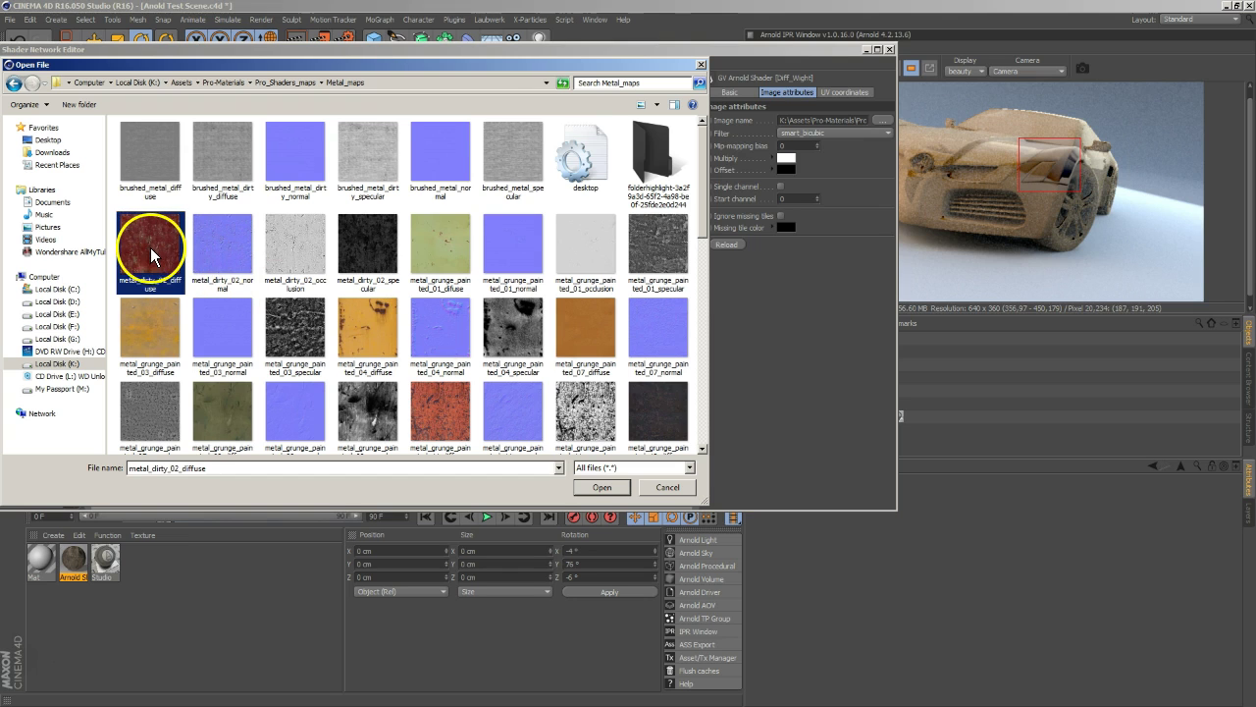
pyautogui.scroll(-2, 150, 253)
pyautogui.click(154, 154)
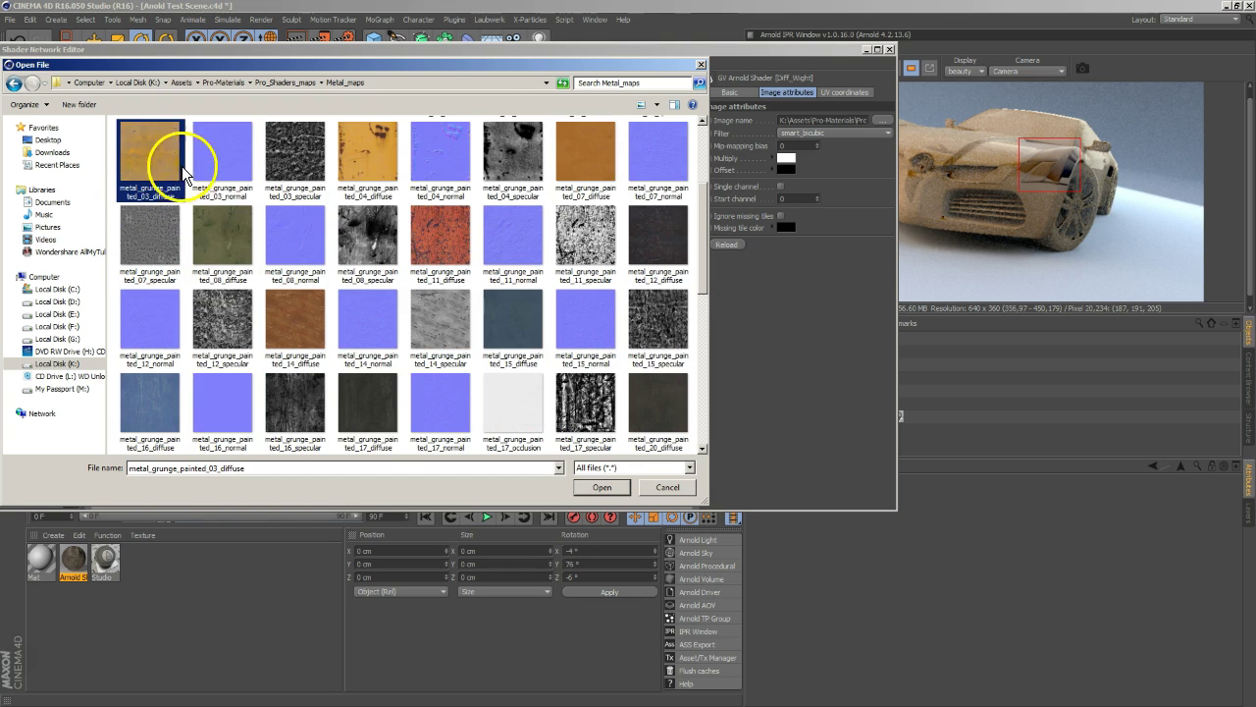
pyautogui.click(602, 487)
pyautogui.click(646, 397)
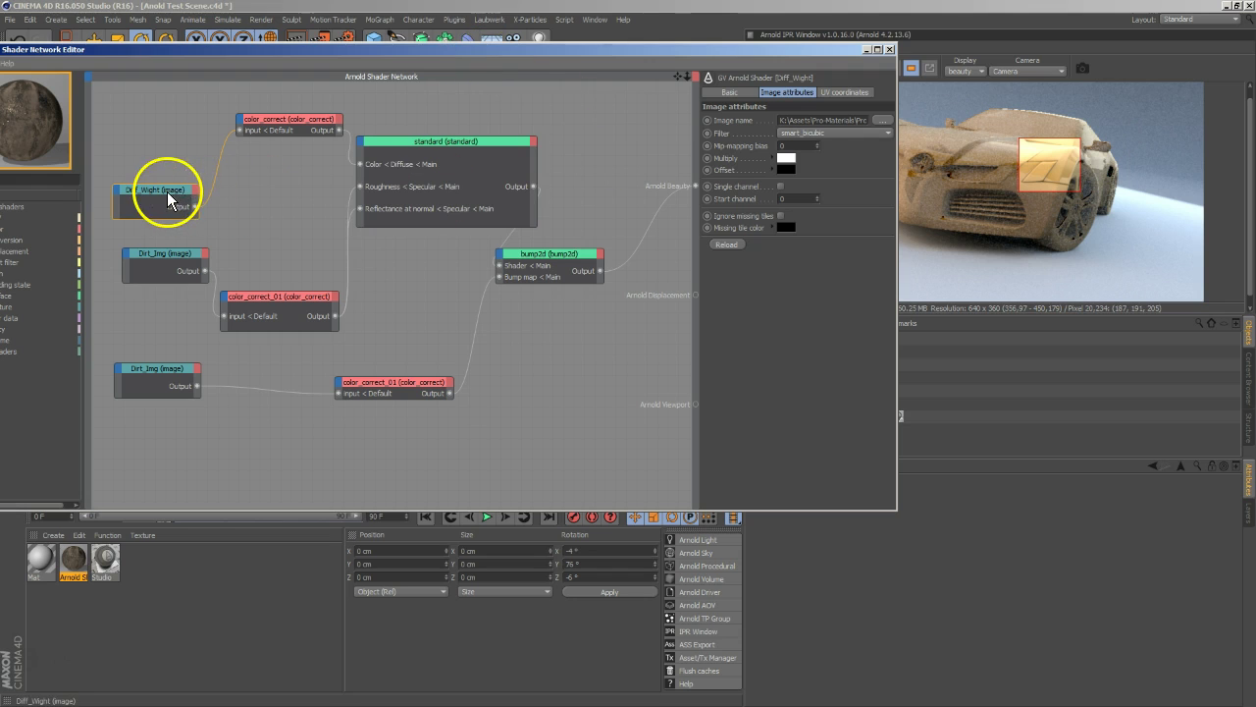
# Step: Set the diffuse color_correct node's gamma to 0.87 and contrast to 1
pyautogui.click(308, 124)
pyautogui.moveTo(839, 123); pyautogui.dragTo(827, 121)
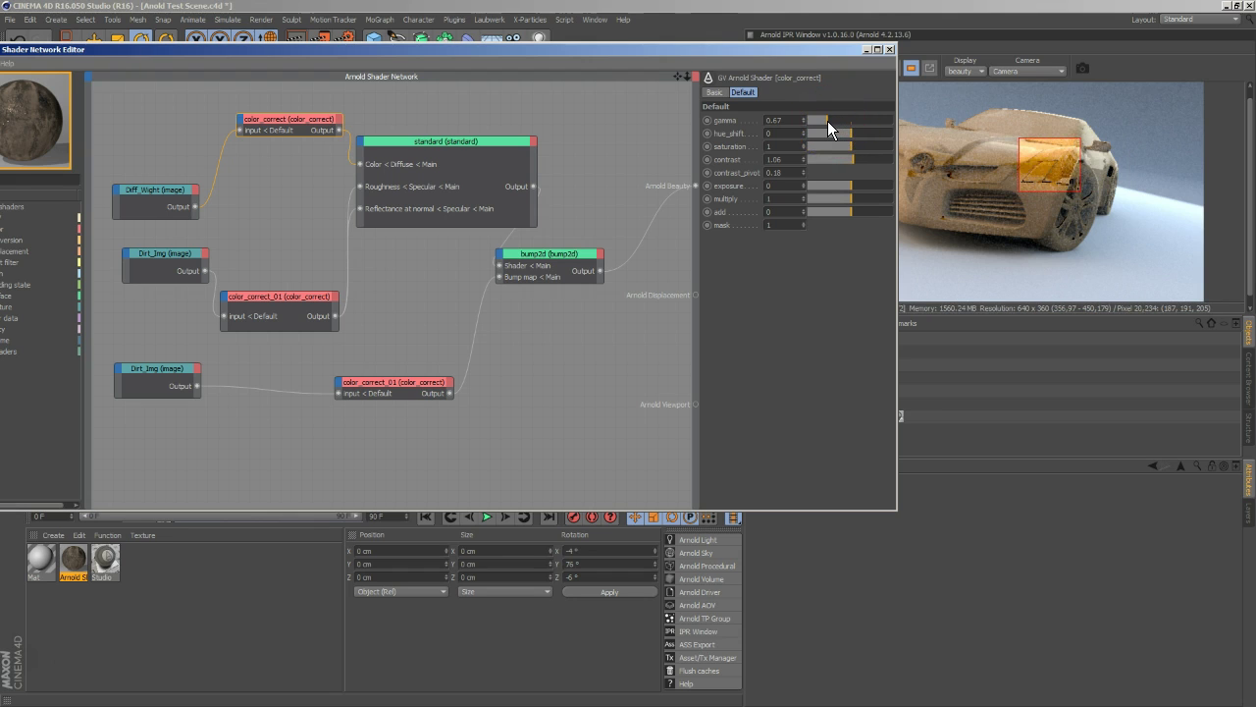
pyautogui.moveTo(828, 120); pyautogui.dragTo(807, 206)
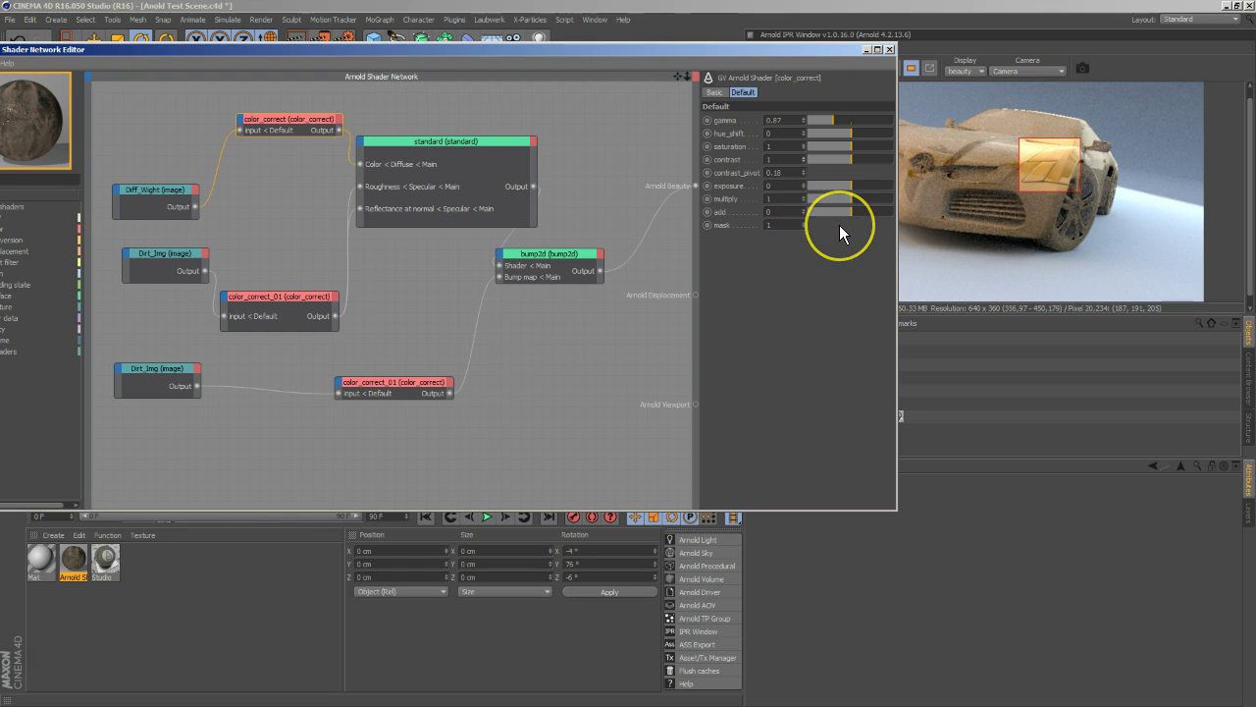
# Step: Change the material preview shape to Arnold Shaderball
pyautogui.moveTo(854, 54); pyautogui.dragTo(905, 136)
pyautogui.click(769, 94)
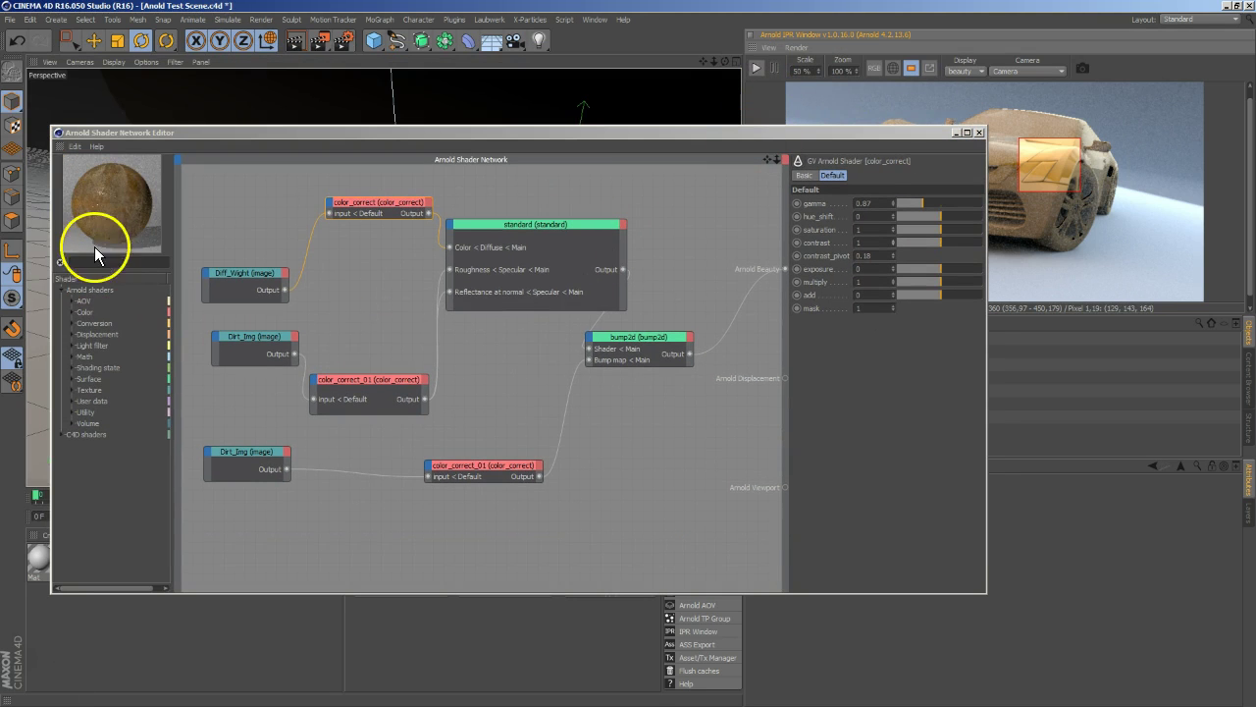
pyautogui.rightClick(106, 195)
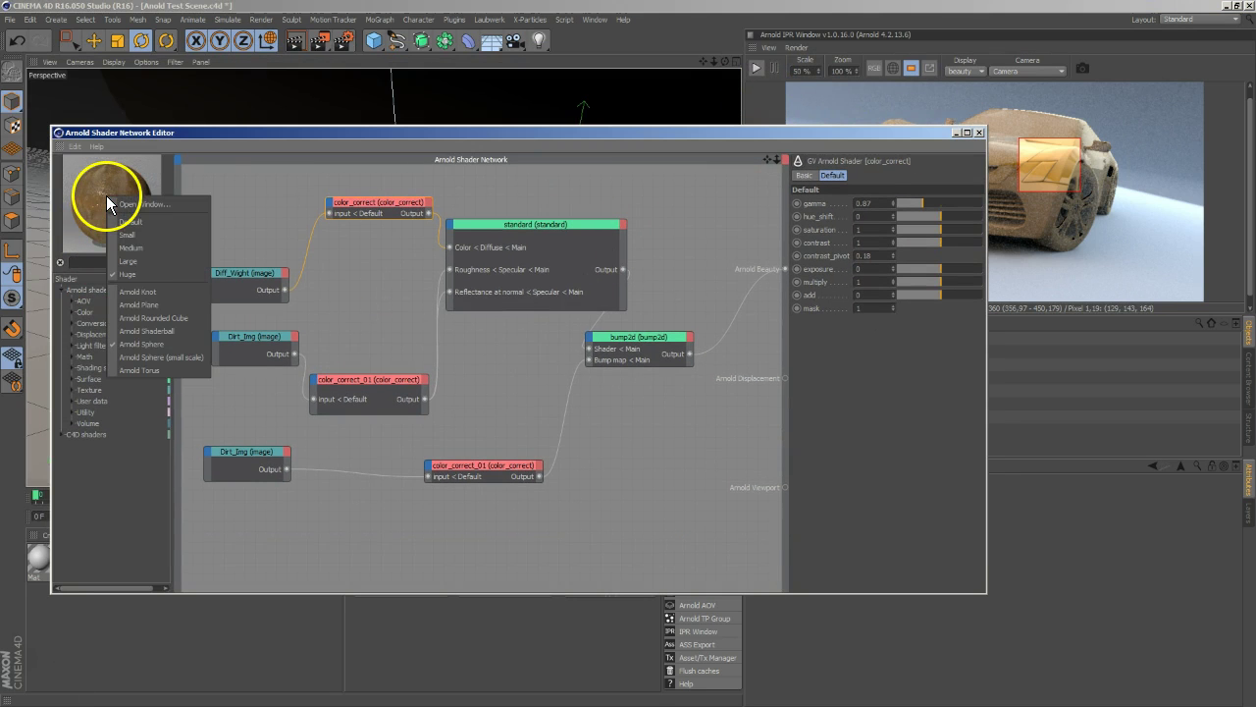
pyautogui.click(149, 325)
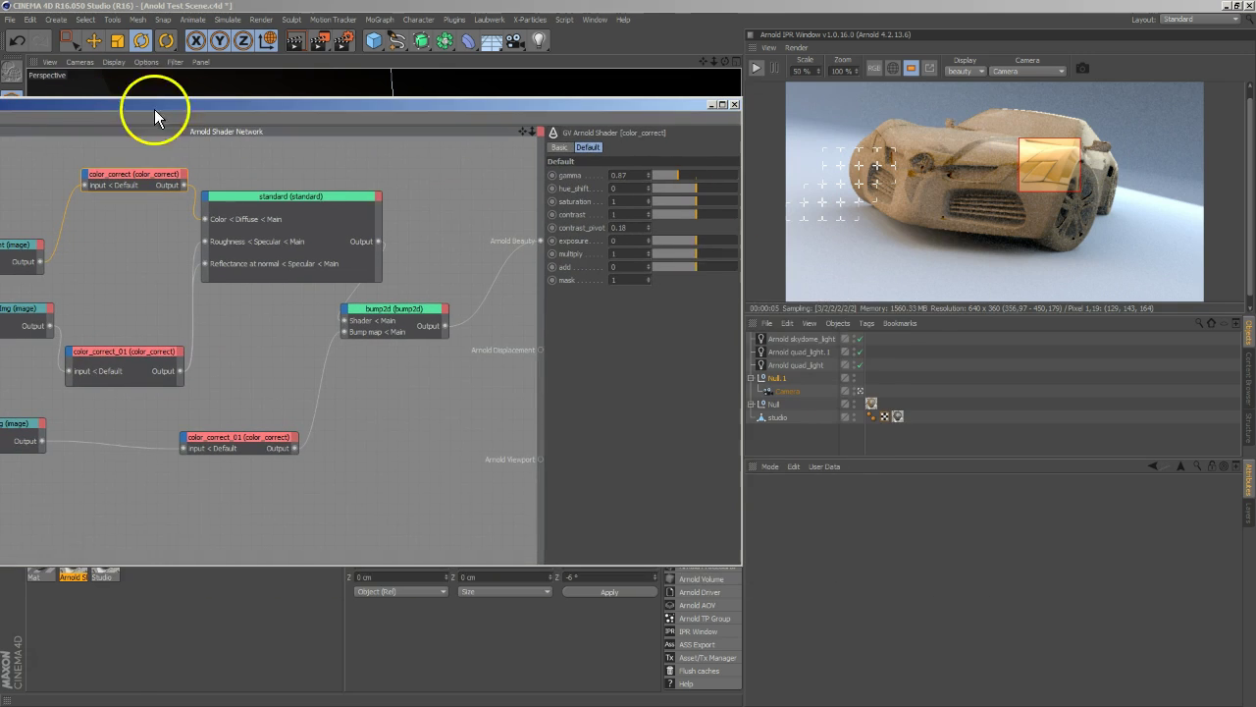
# Step: Turn off tiling in the texture tag on the Null object
pyautogui.click(871, 403)
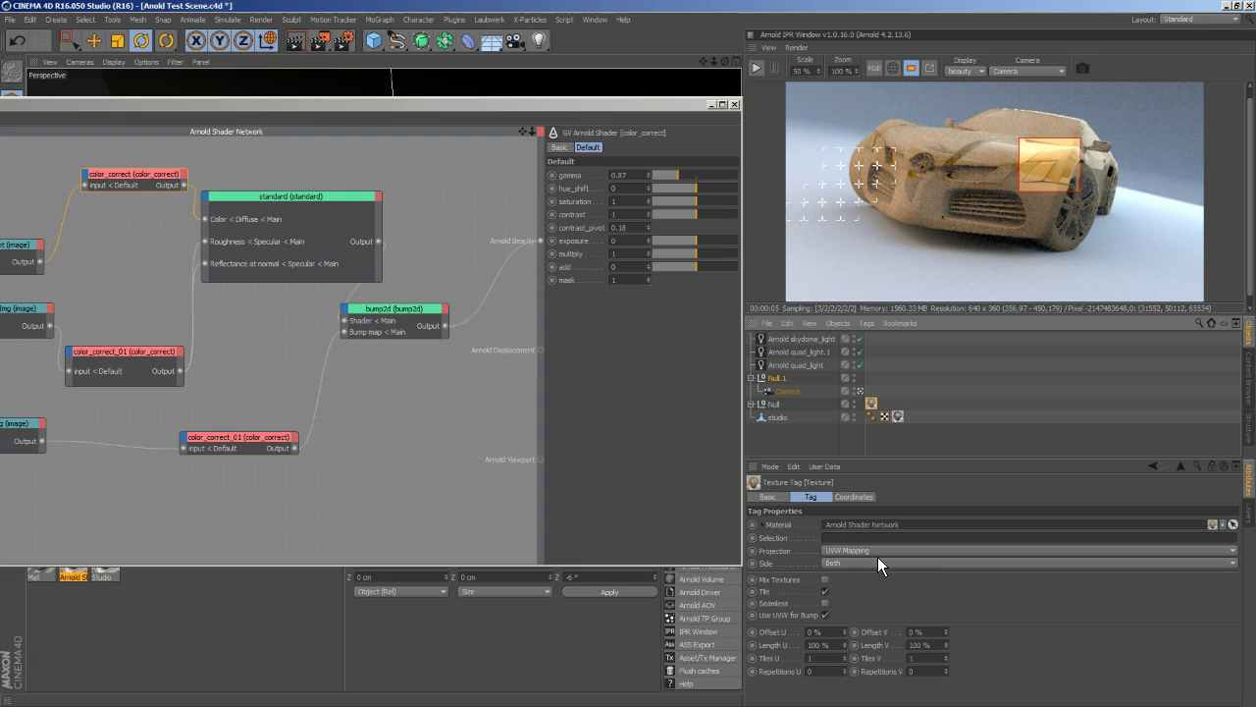
pyautogui.click(826, 591)
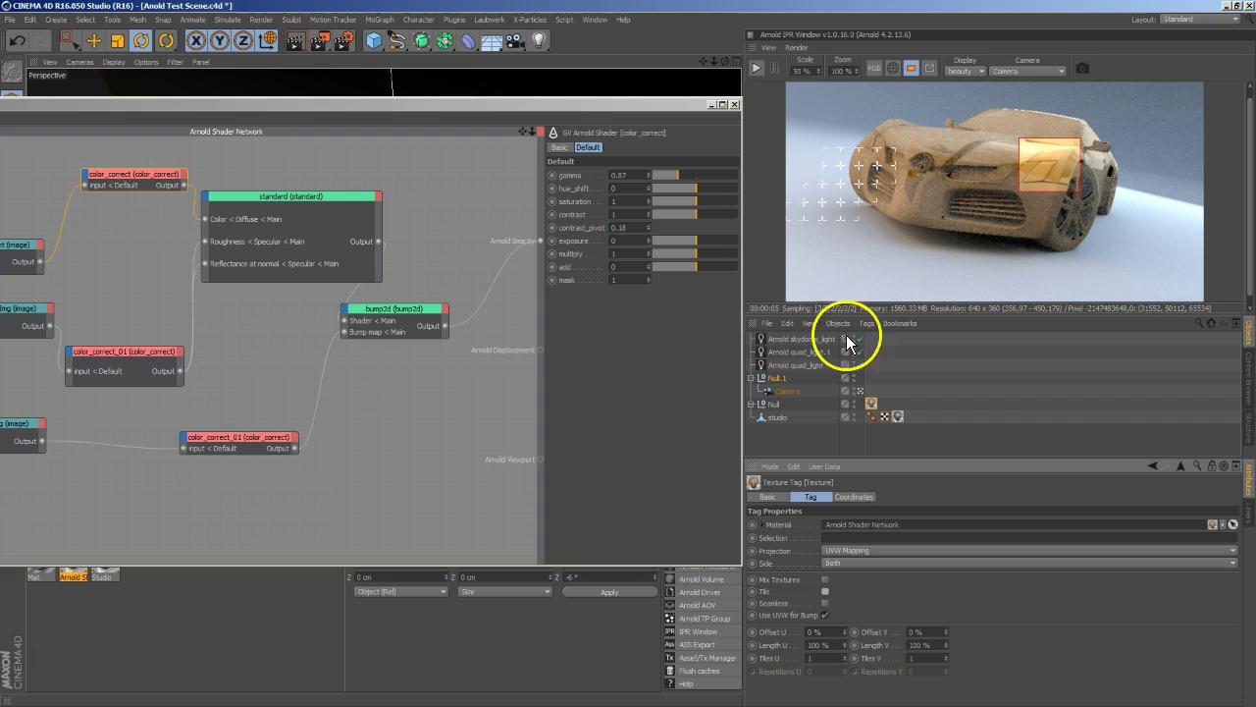
# Step: Start the IPR render and turn tiling back on in the Null object's texture tag
pyautogui.click(755, 69)
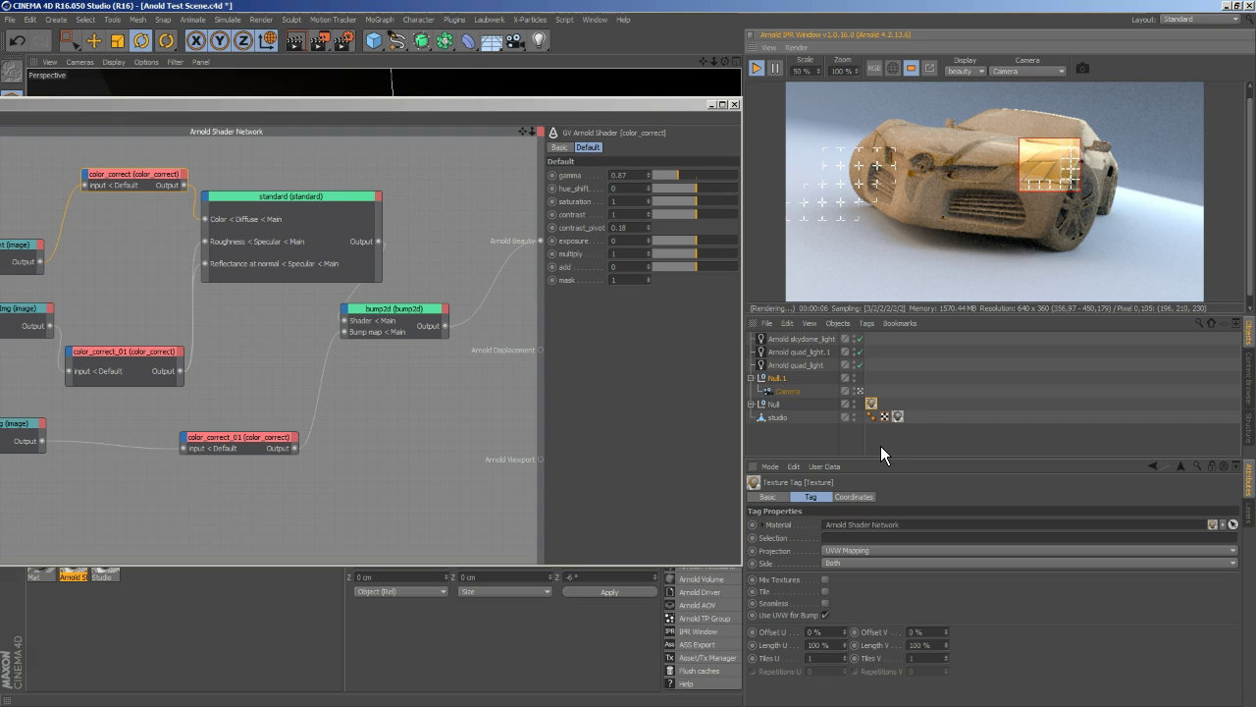
pyautogui.click(1055, 175)
pyautogui.click(825, 591)
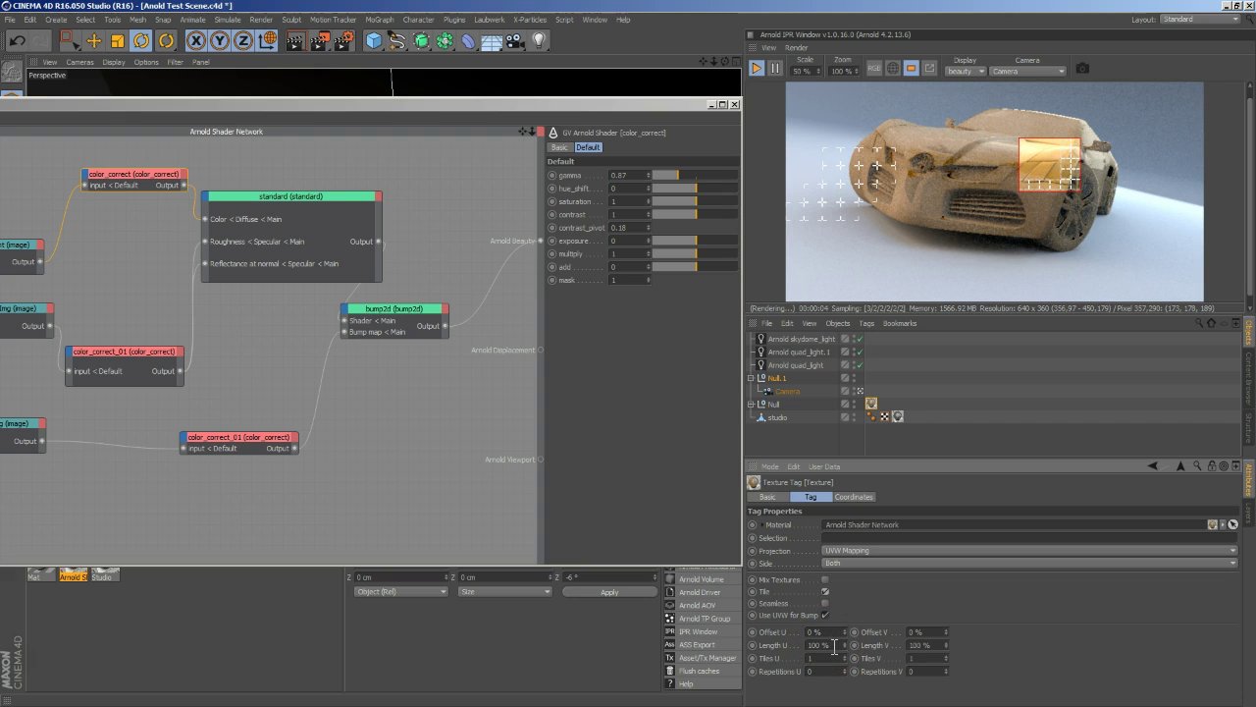
pyautogui.click(834, 646)
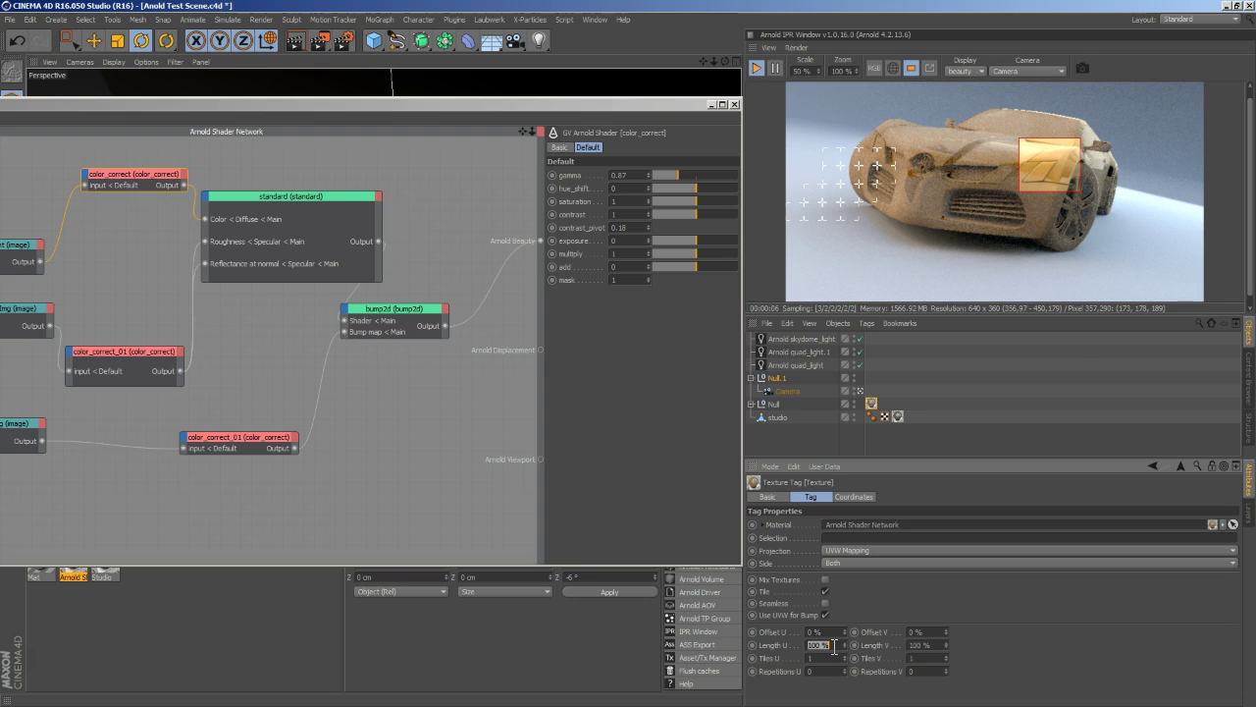
pyautogui.click(423, 159)
# Step: Move the render region over the car's nose and set the diffuse color_correct node's gamma to 0.53
pyautogui.moveTo(424, 109); pyautogui.dragTo(744, 271)
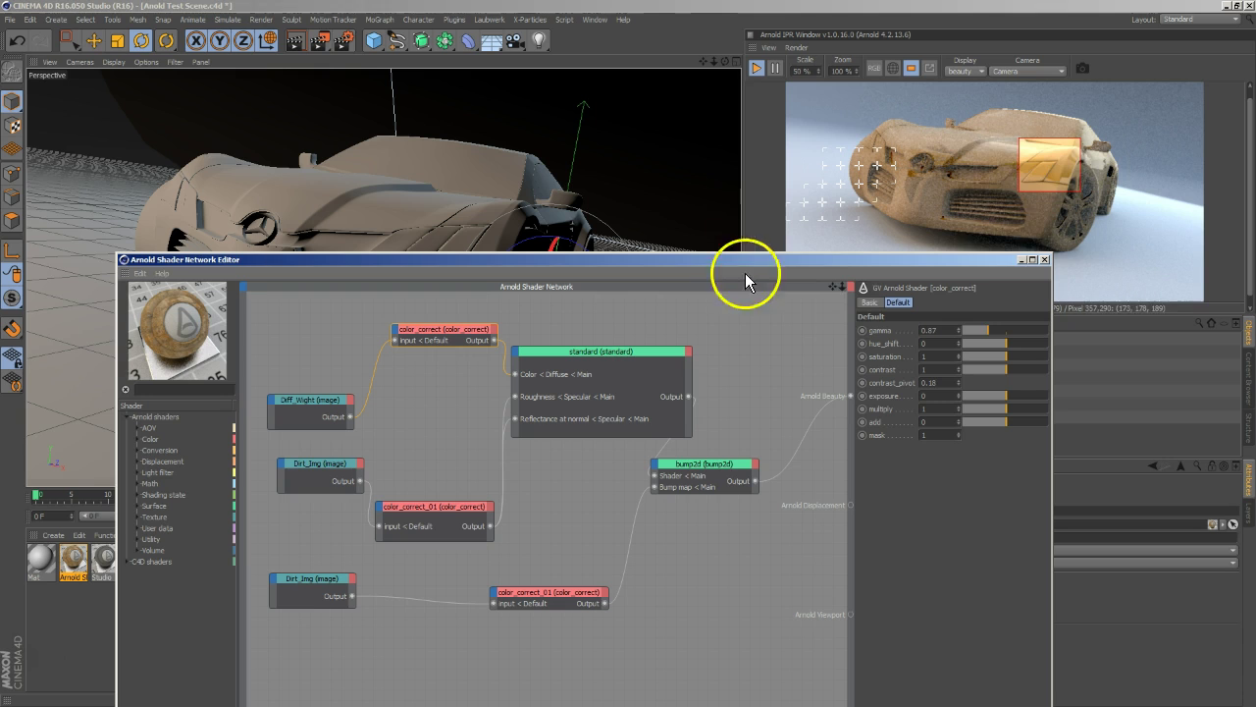
pyautogui.moveTo(1024, 170); pyautogui.dragTo(928, 169)
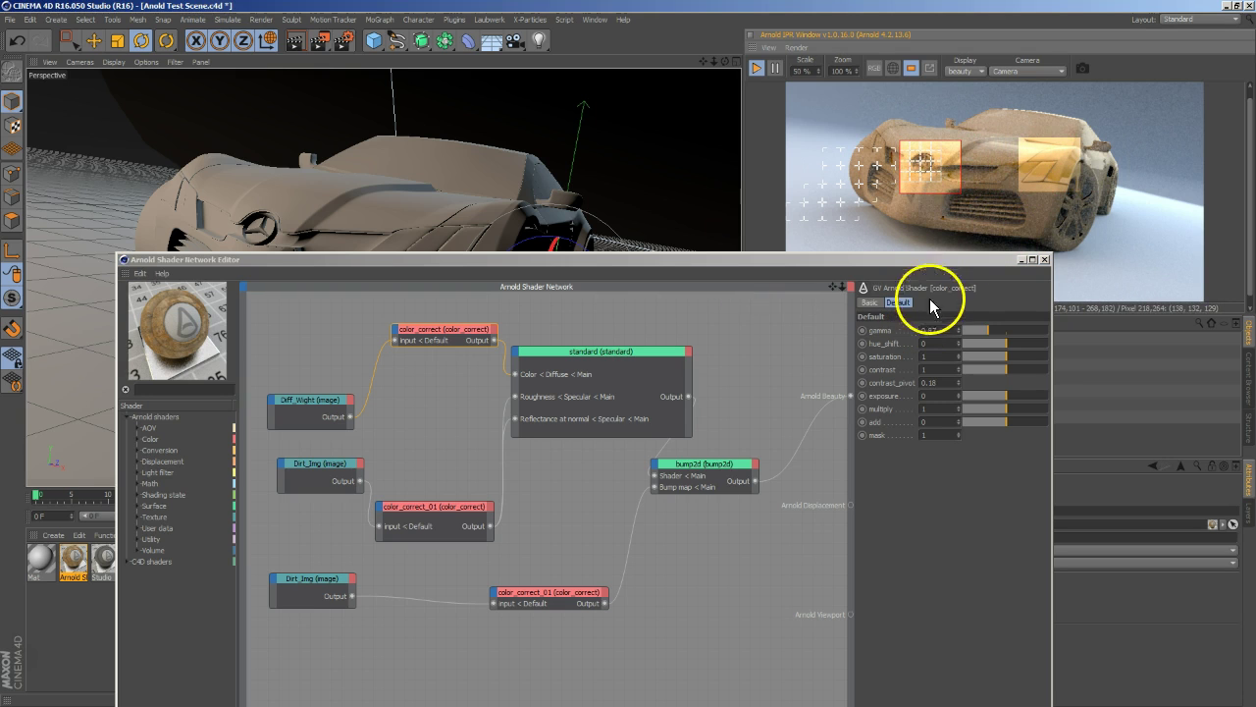
pyautogui.click(831, 336)
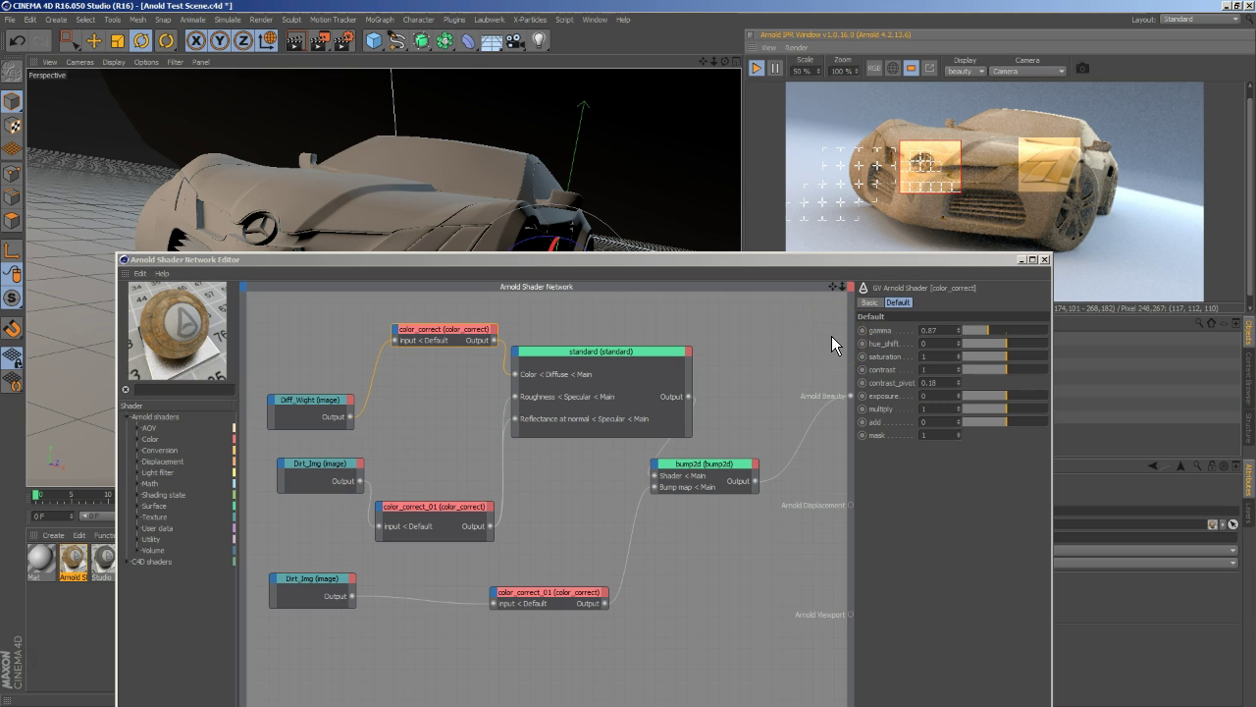
pyautogui.click(345, 383)
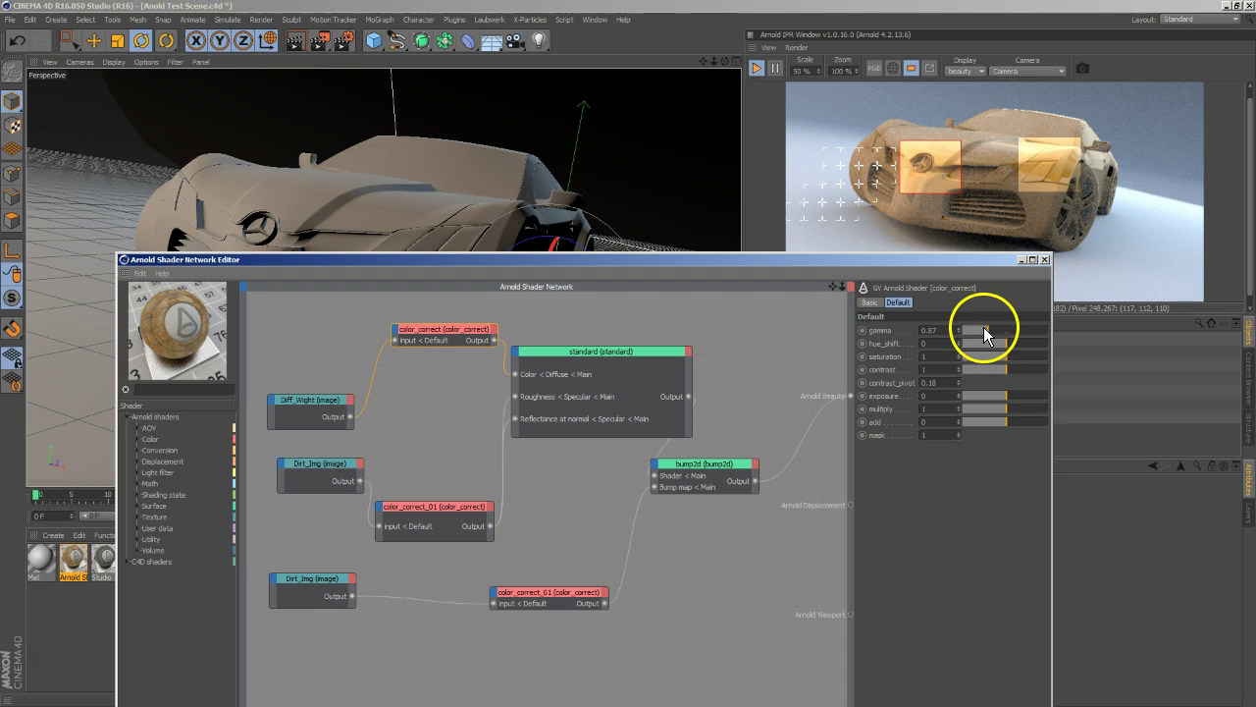
pyautogui.moveTo(986, 329); pyautogui.dragTo(978, 331)
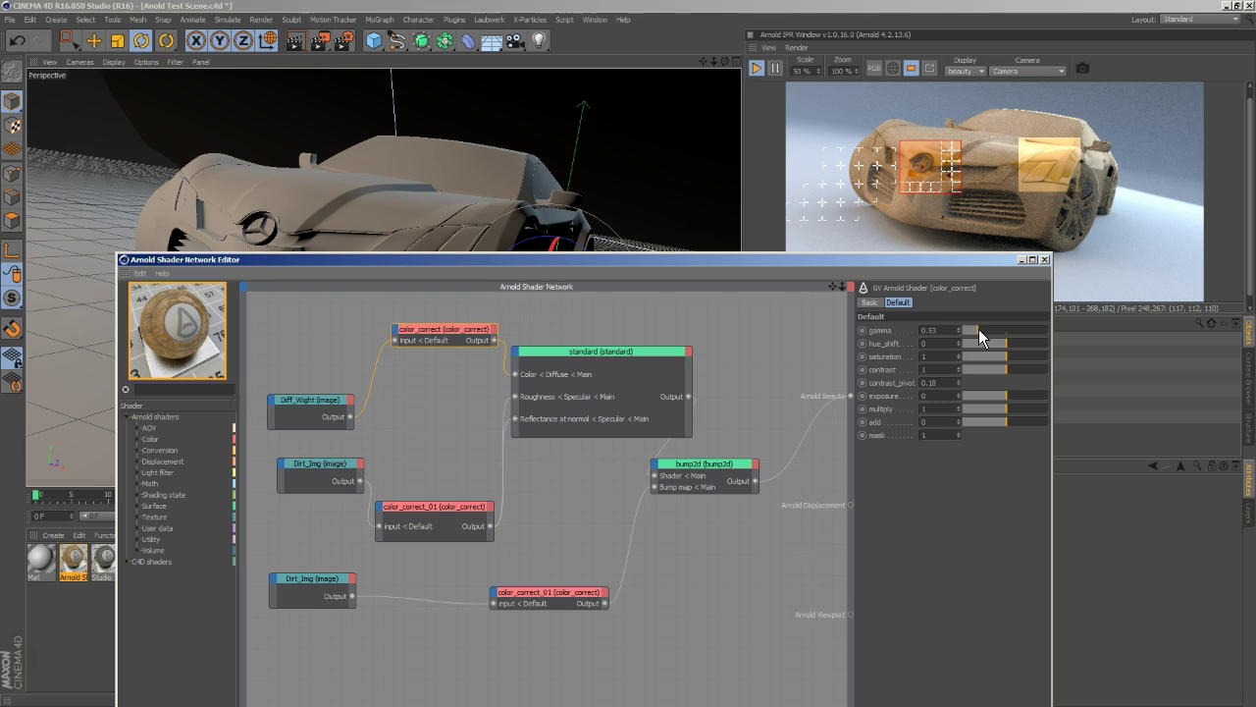
# Step: Move the render region back over the front fender and raise the diffuse color_correct gamma to 1.86
pyautogui.moveTo(947, 218); pyautogui.dragTo(962, 169)
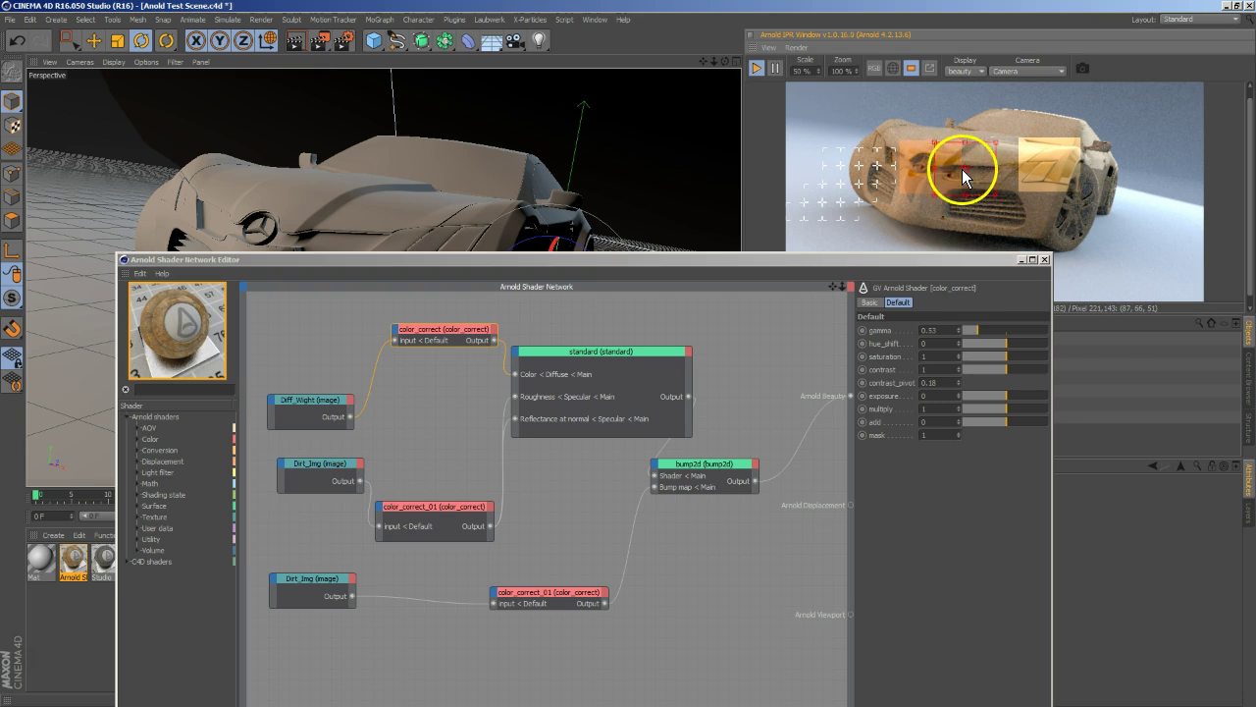
pyautogui.moveTo(1040, 171); pyautogui.dragTo(1050, 169)
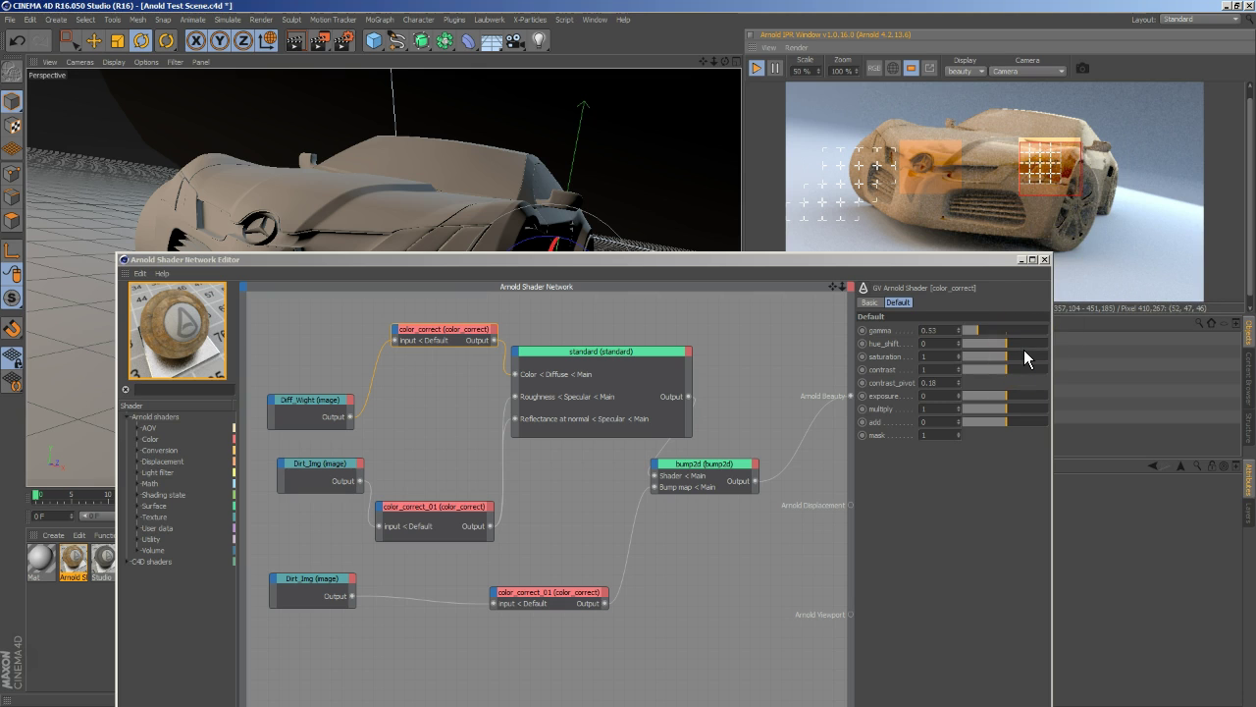
pyautogui.moveTo(1014, 355)
pyautogui.mouseDown()
pyautogui.moveTo(994, 357)
pyautogui.moveTo(996, 331)
pyautogui.moveTo(1016, 331)
pyautogui.mouseUp()
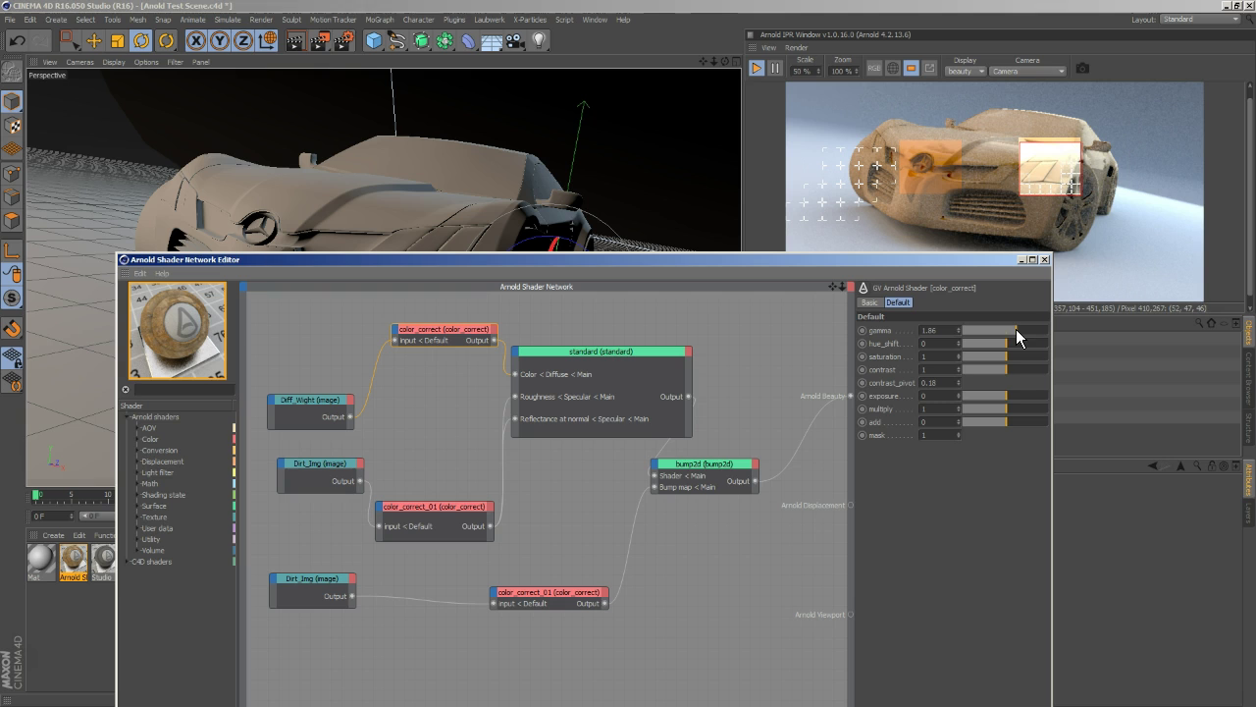
# Step: Try an exposure of -0.9 on the diffuse color_correct node and reset it to 0
pyautogui.moveTo(1004, 393)
pyautogui.mouseDown()
pyautogui.moveTo(990, 394)
pyautogui.moveTo(1002, 393)
pyautogui.mouseUp()
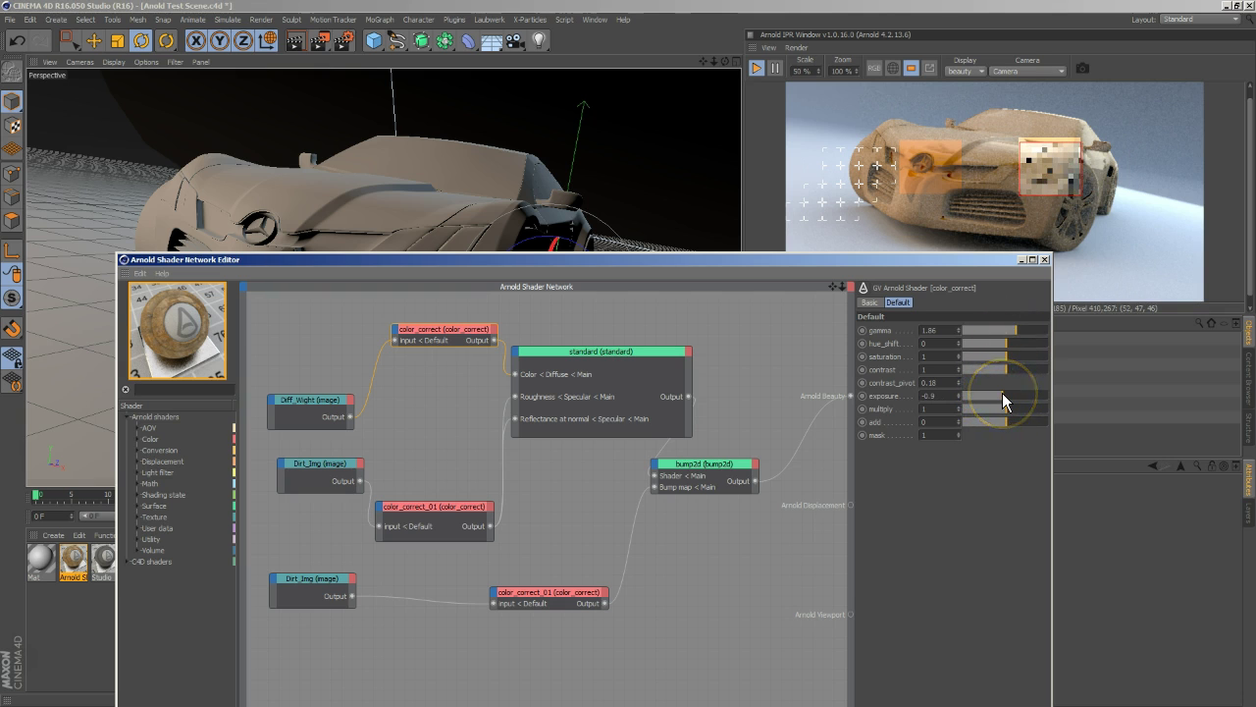
pyautogui.moveTo(1003, 391); pyautogui.dragTo(1006, 391)
pyautogui.click(926, 405)
pyautogui.click(957, 395)
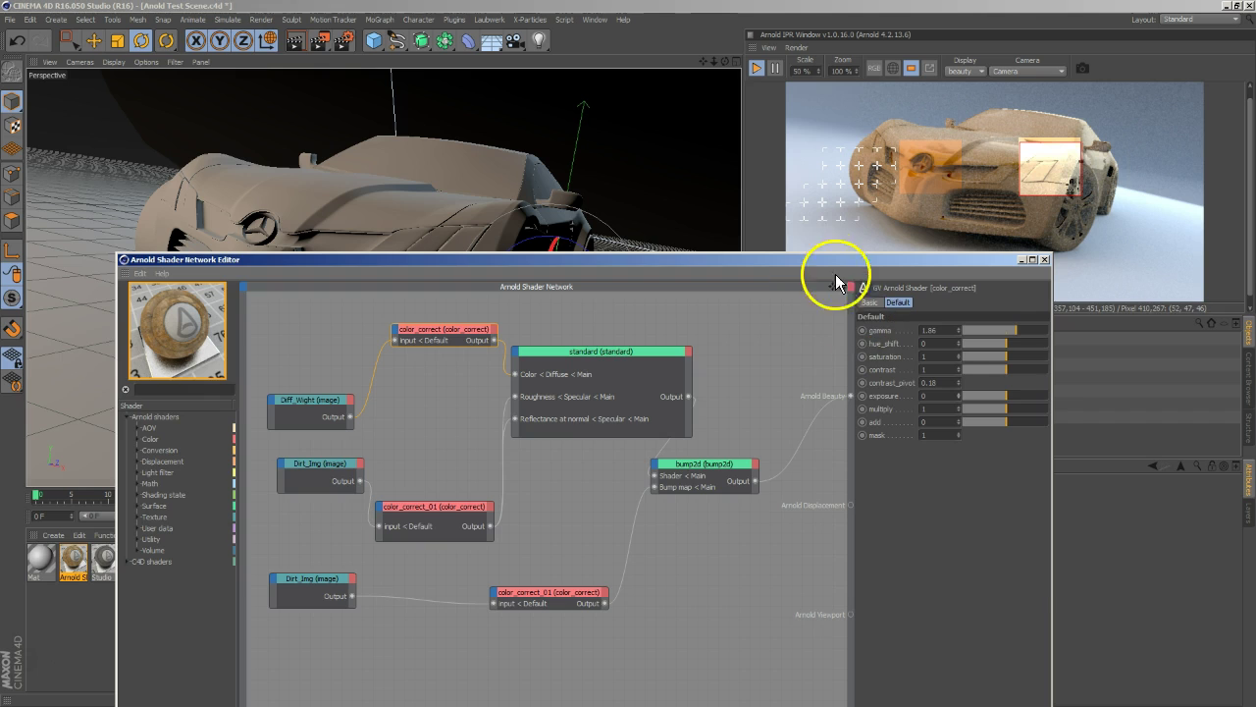
# Step: Set the diffuse color_correct node's multiply to 0.73, gamma to 1.18 and contrast to 0.74
pyautogui.moveTo(831, 259); pyautogui.dragTo(697, 78)
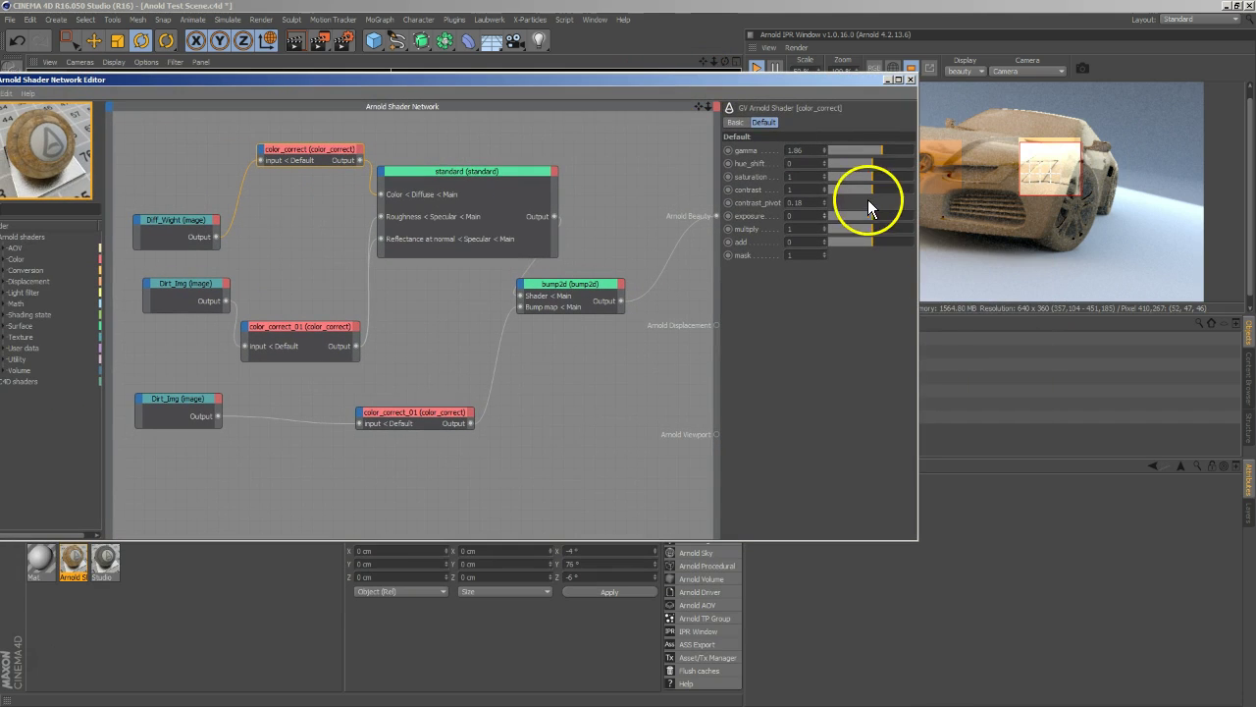
pyautogui.moveTo(862, 229)
pyautogui.mouseDown()
pyautogui.moveTo(894, 228)
pyautogui.moveTo(848, 229)
pyautogui.moveTo(861, 230)
pyautogui.mouseUp()
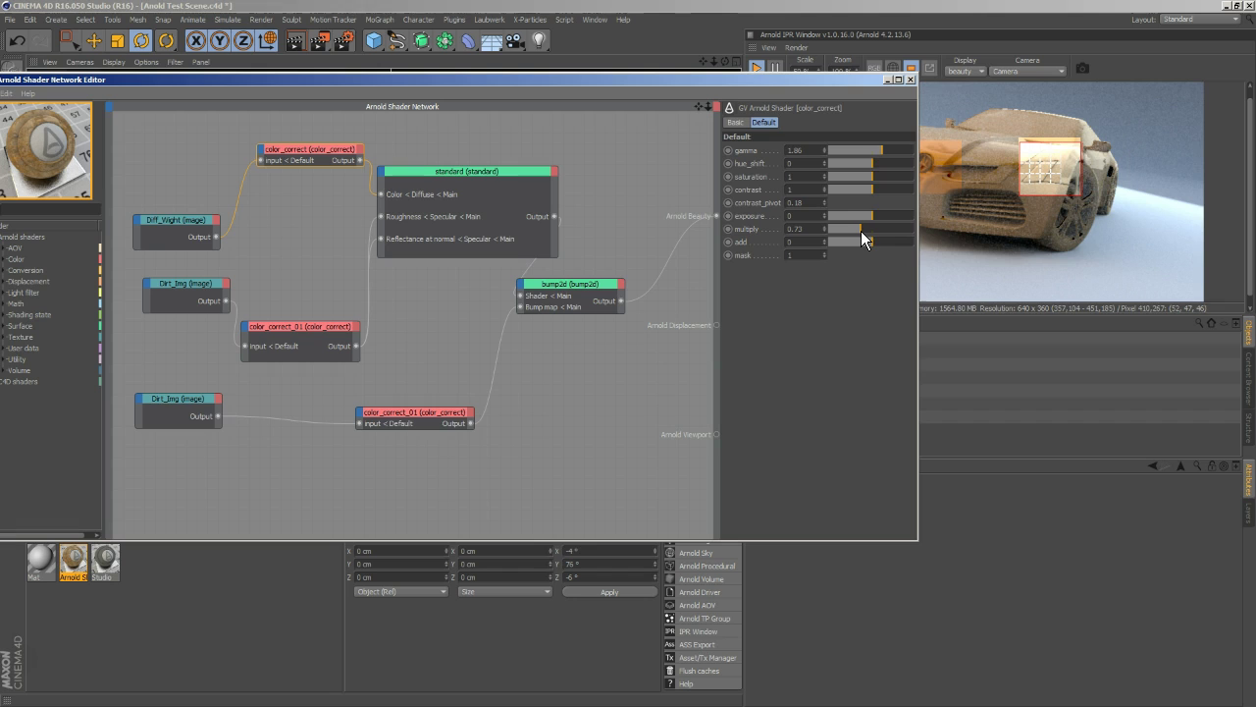
pyautogui.moveTo(880, 150); pyautogui.dragTo(863, 147)
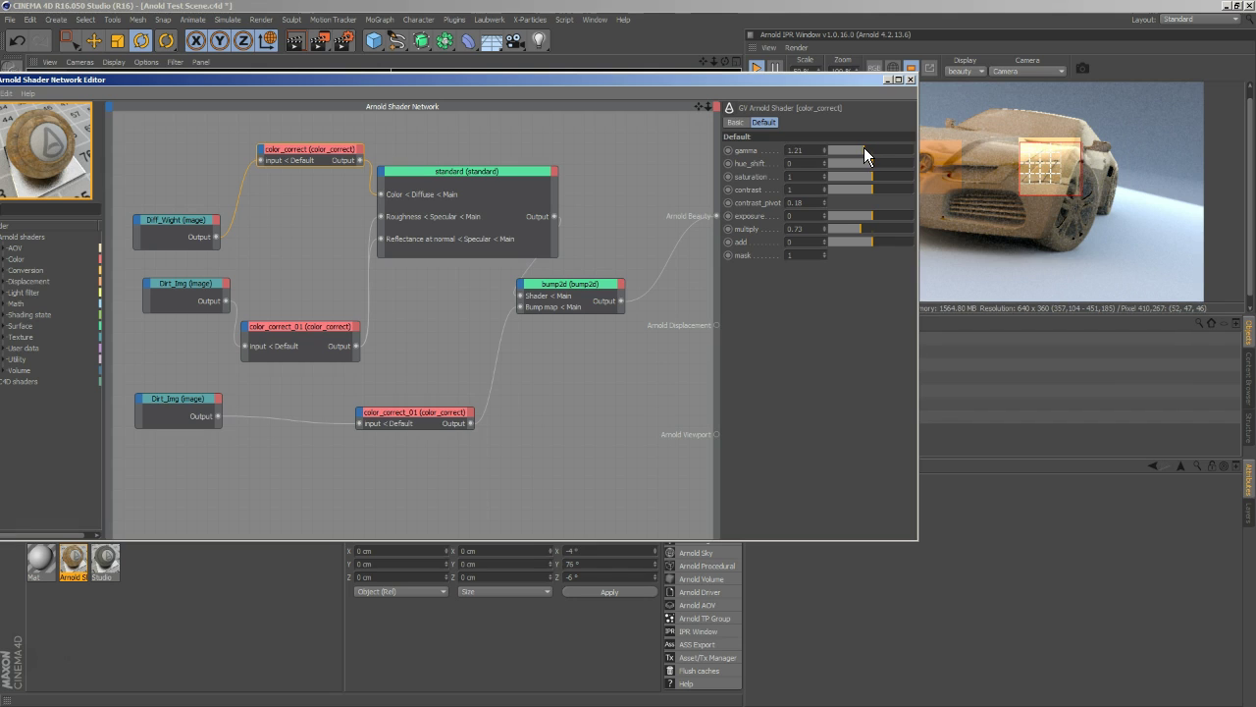
pyautogui.moveTo(864, 147); pyautogui.dragTo(869, 191)
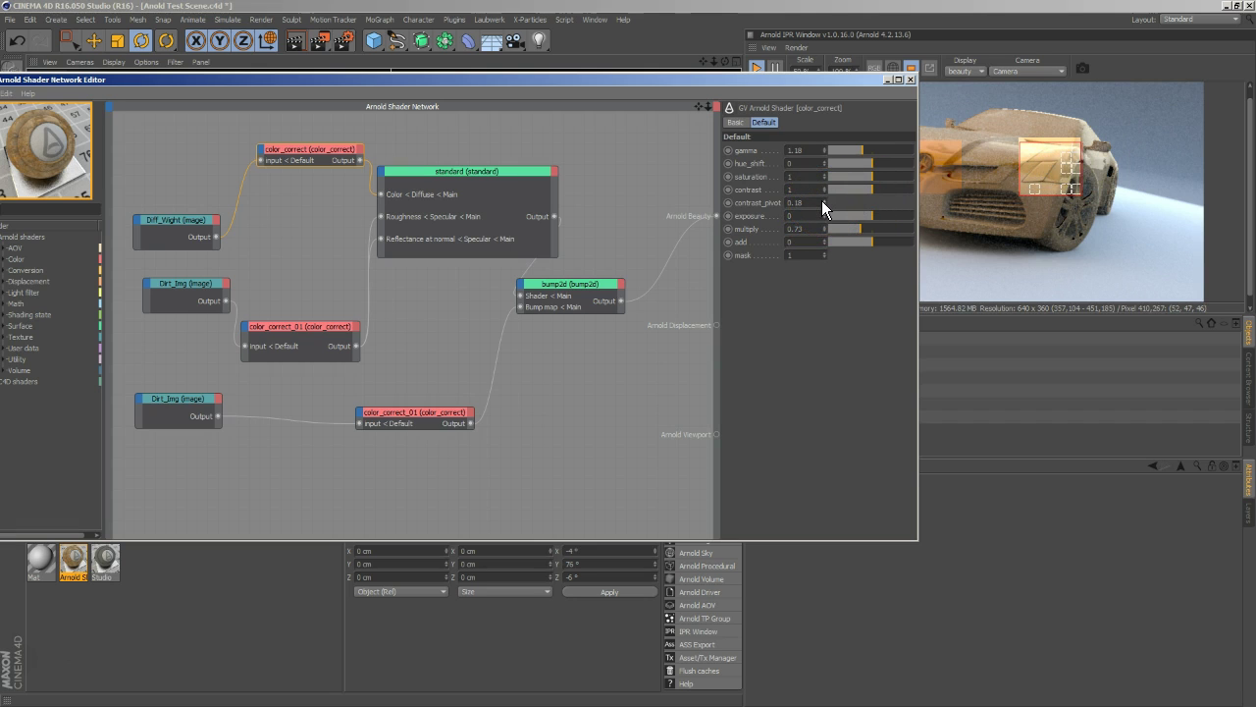
pyautogui.moveTo(822, 201); pyautogui.dragTo(865, 202)
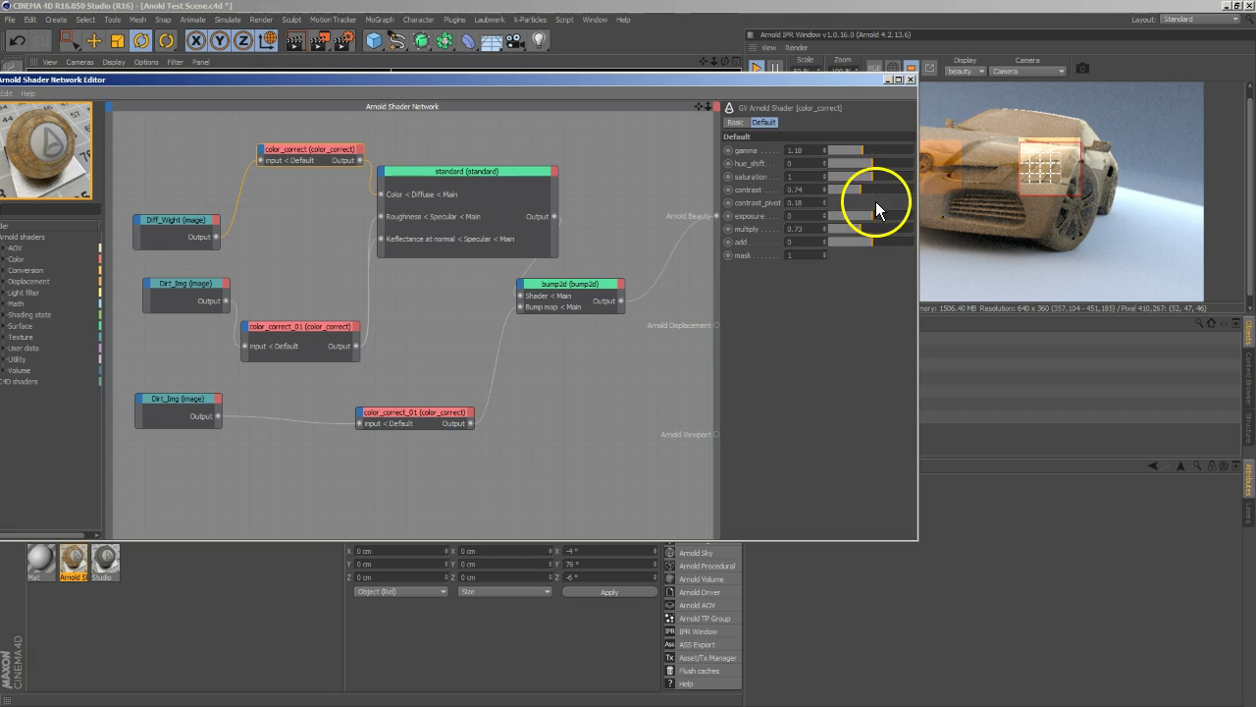
# Step: Close the shader network editor and turn off the render region so the IPR renders the full frame
pyautogui.click(910, 79)
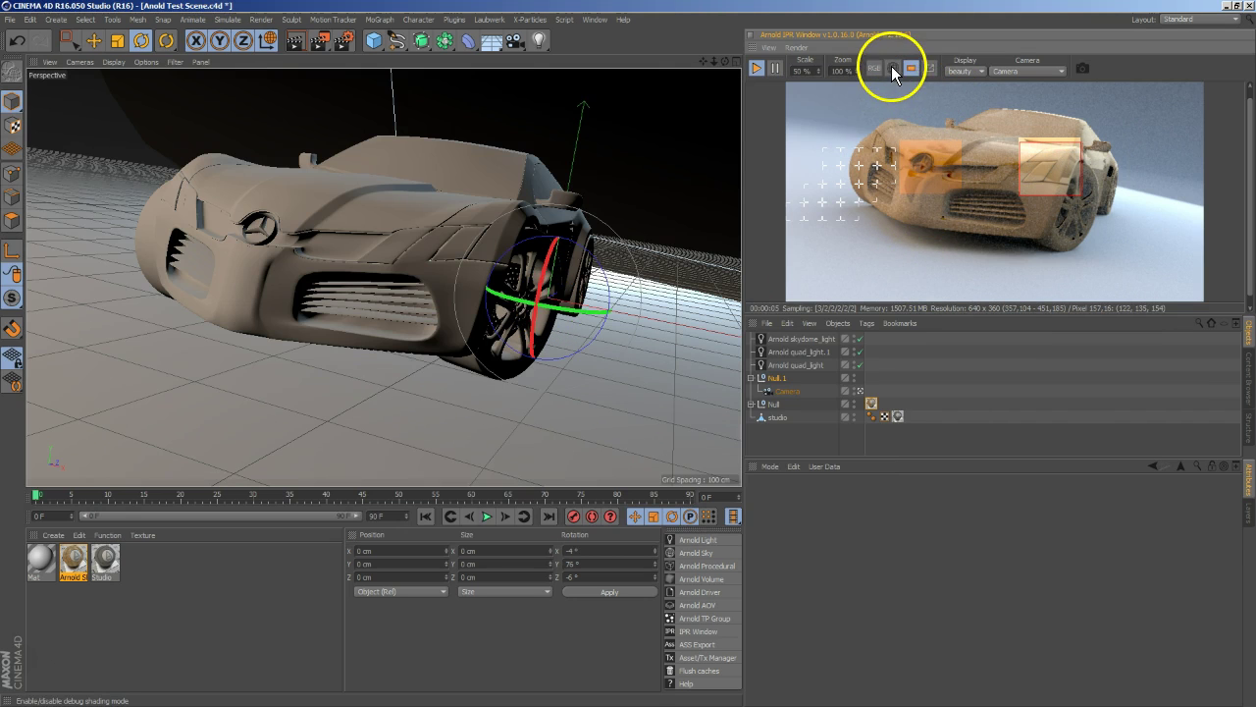
pyautogui.click(909, 67)
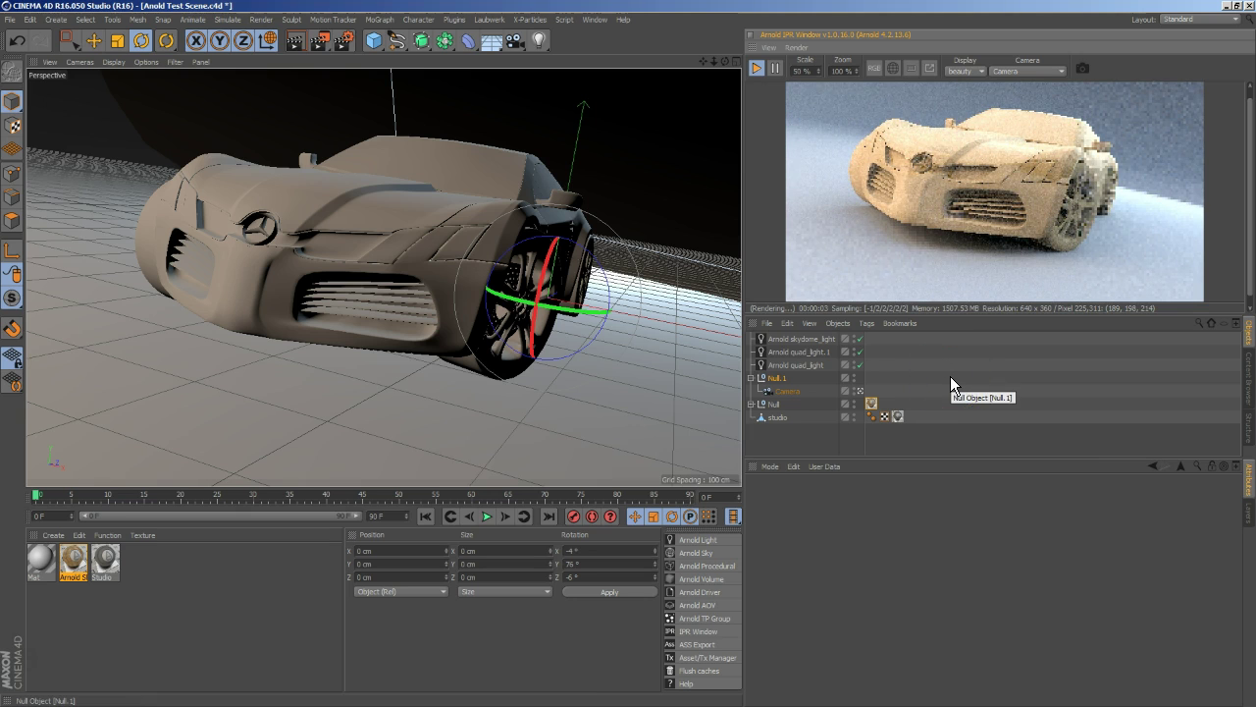
pyautogui.click(844, 390)
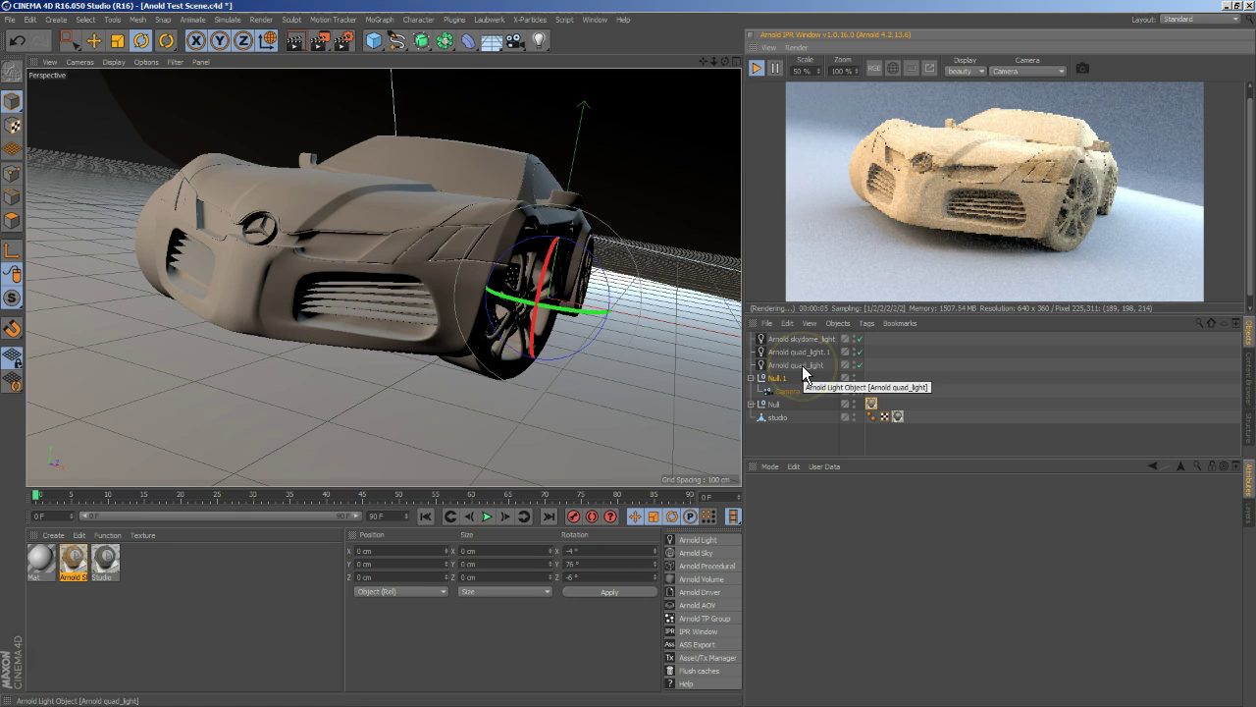
# Step: Reopen the car material's shader network, set the standard node's diffuse weight to 0.65 and expand its extended diffuse controls
pyautogui.click(501, 505)
pyautogui.click(48, 562)
pyautogui.doubleClick(64, 560)
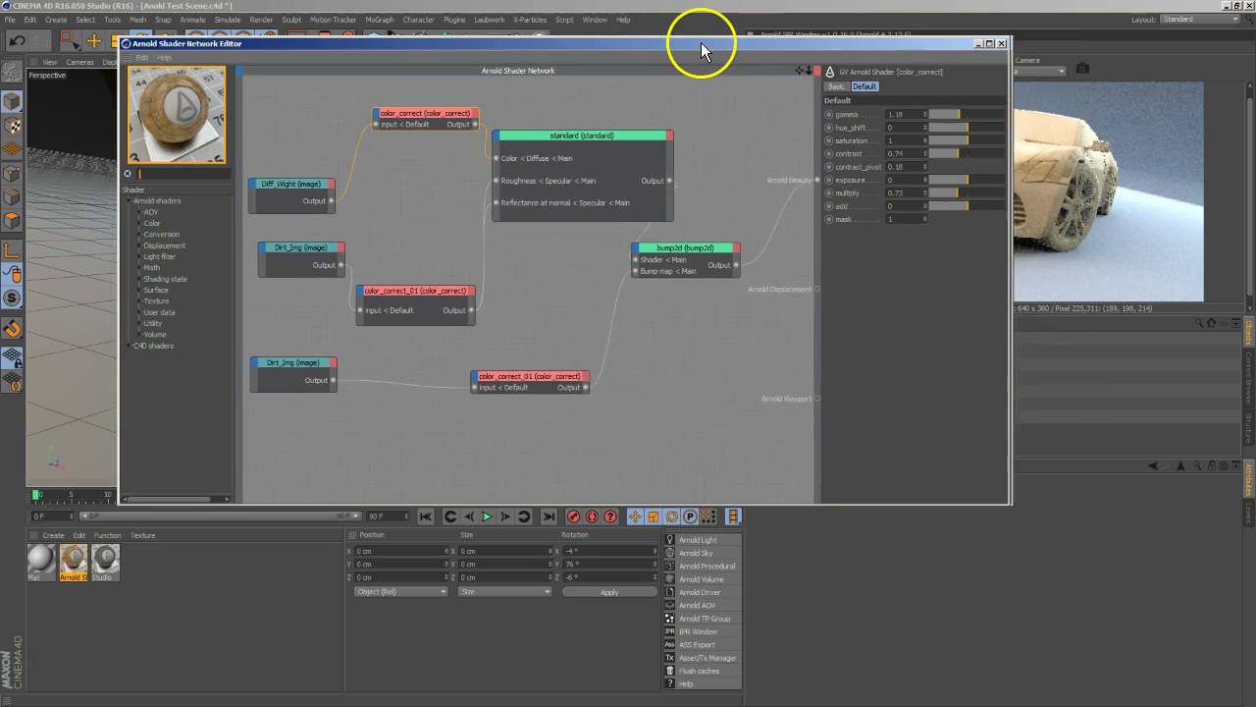
pyautogui.moveTo(700, 42); pyautogui.dragTo(629, 44)
pyautogui.click(395, 125)
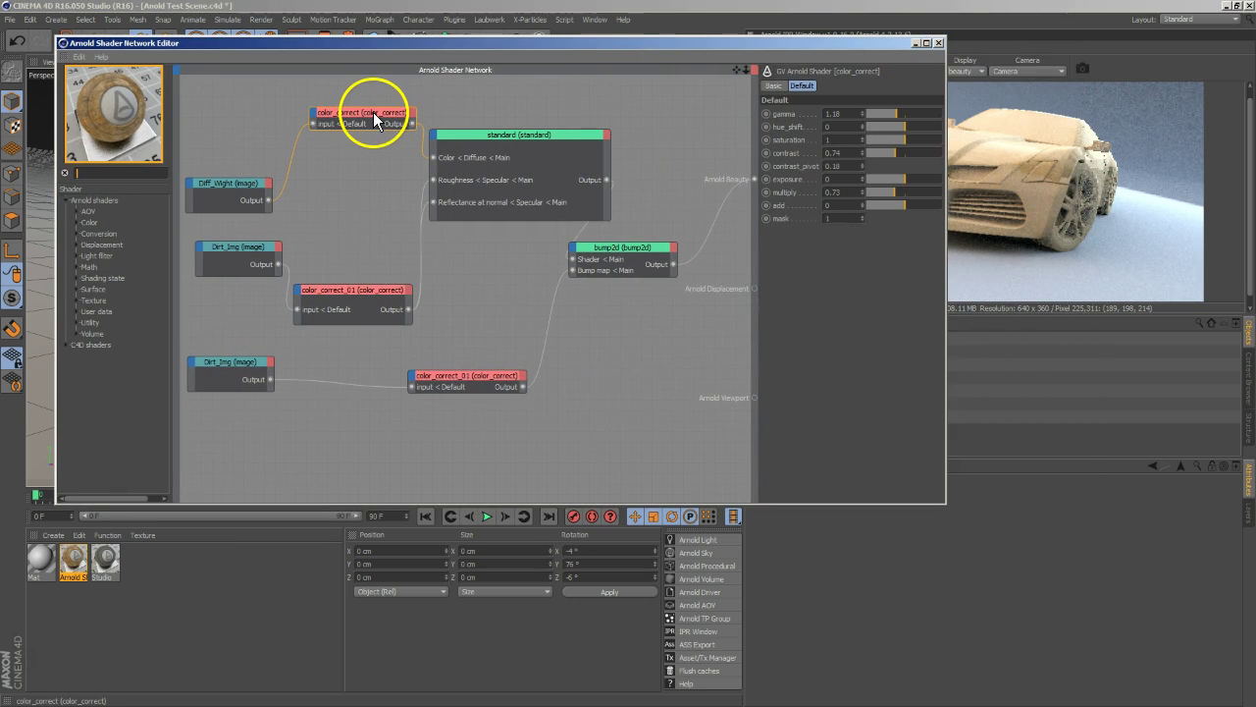
pyautogui.click(531, 137)
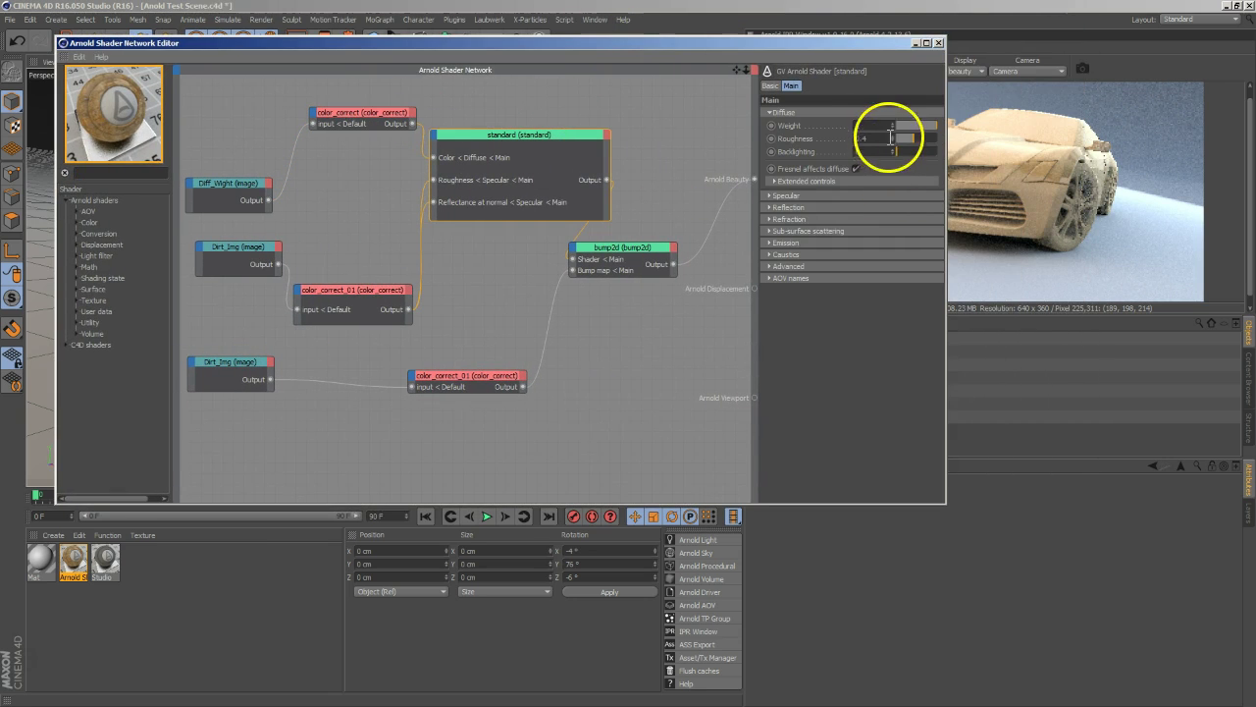
pyautogui.moveTo(832, 42); pyautogui.dragTo(755, 44)
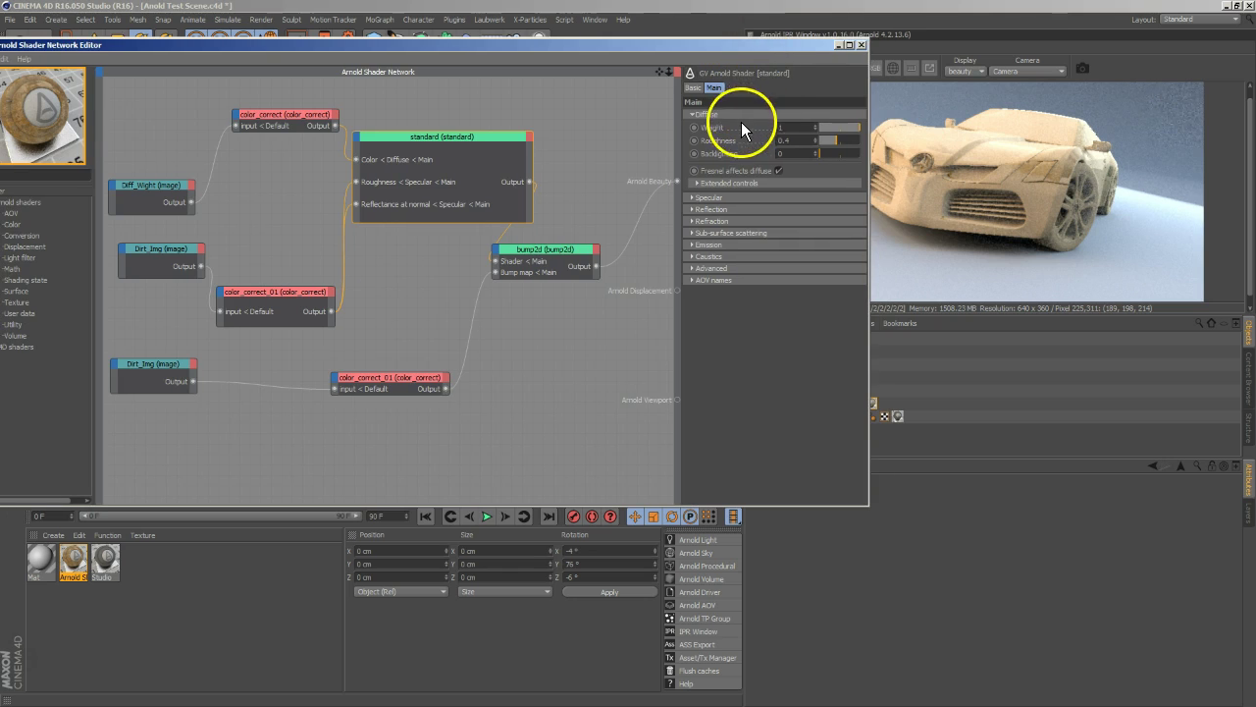
pyautogui.moveTo(855, 127); pyautogui.dragTo(848, 131)
pyautogui.click(829, 285)
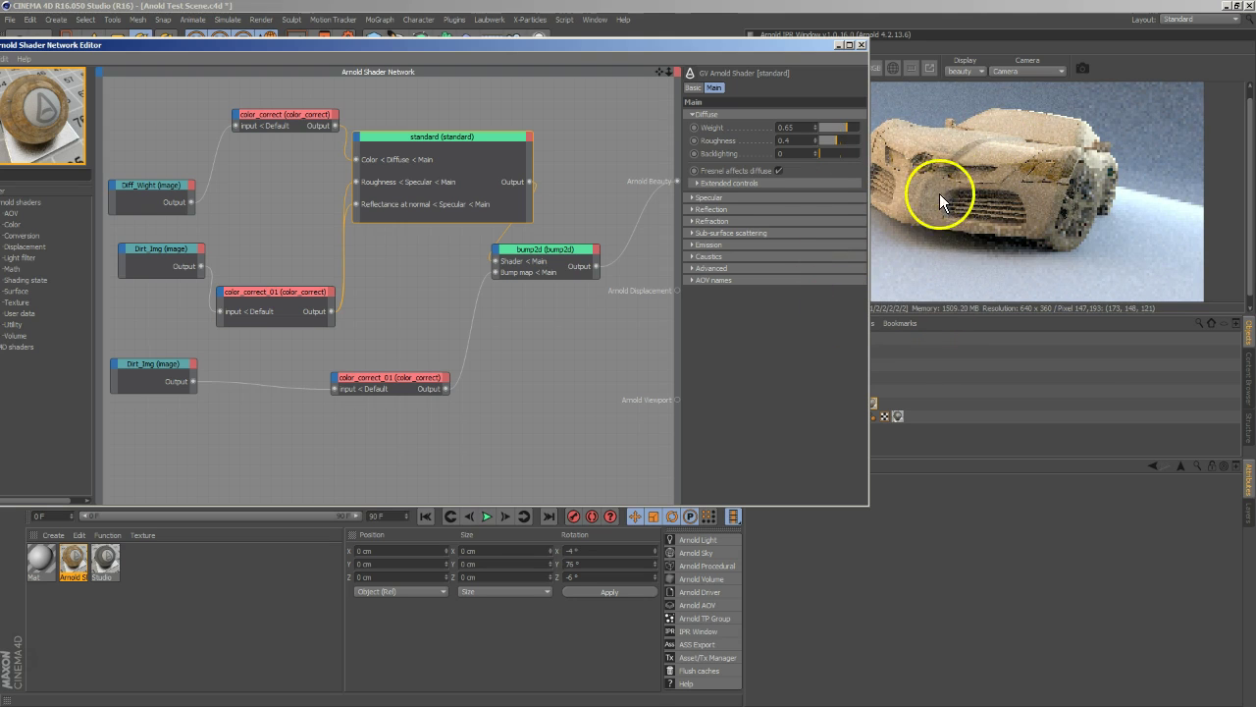
pyautogui.click(763, 184)
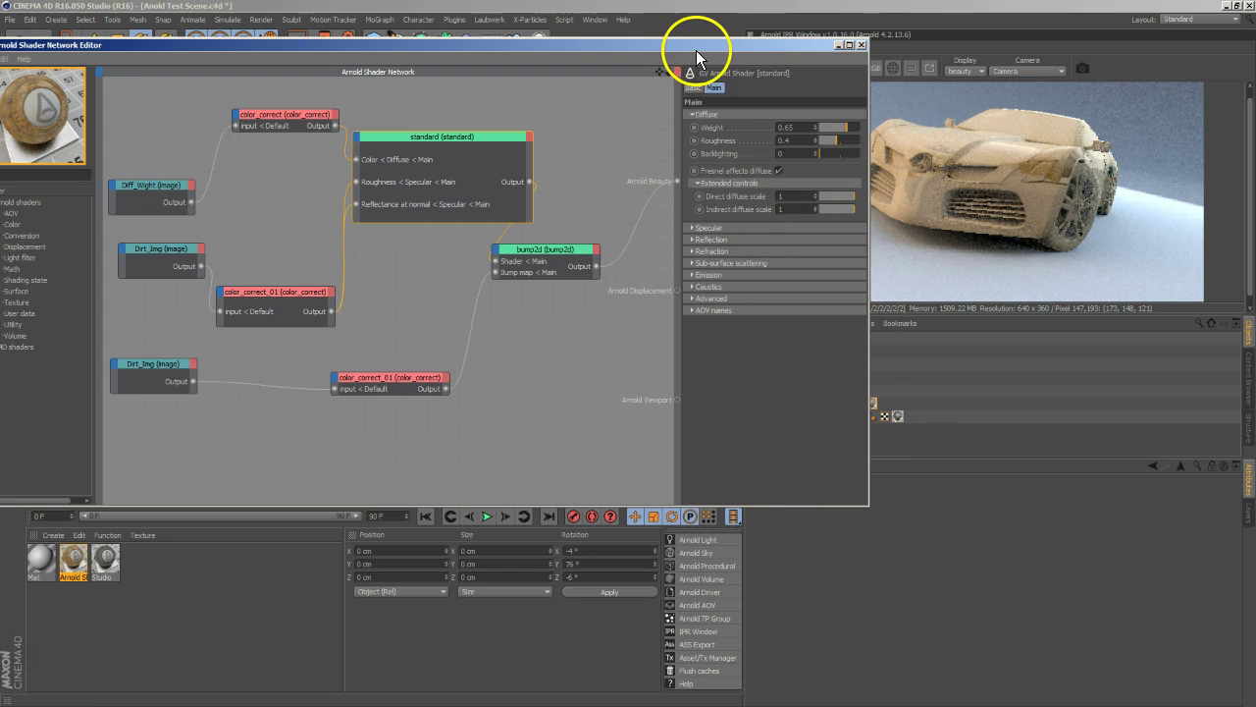
# Step: Offset the texture on the Null object's texture tag by 29% in U and 34% in V
pyautogui.moveTo(696, 46); pyautogui.dragTo(485, 57)
pyautogui.click(871, 415)
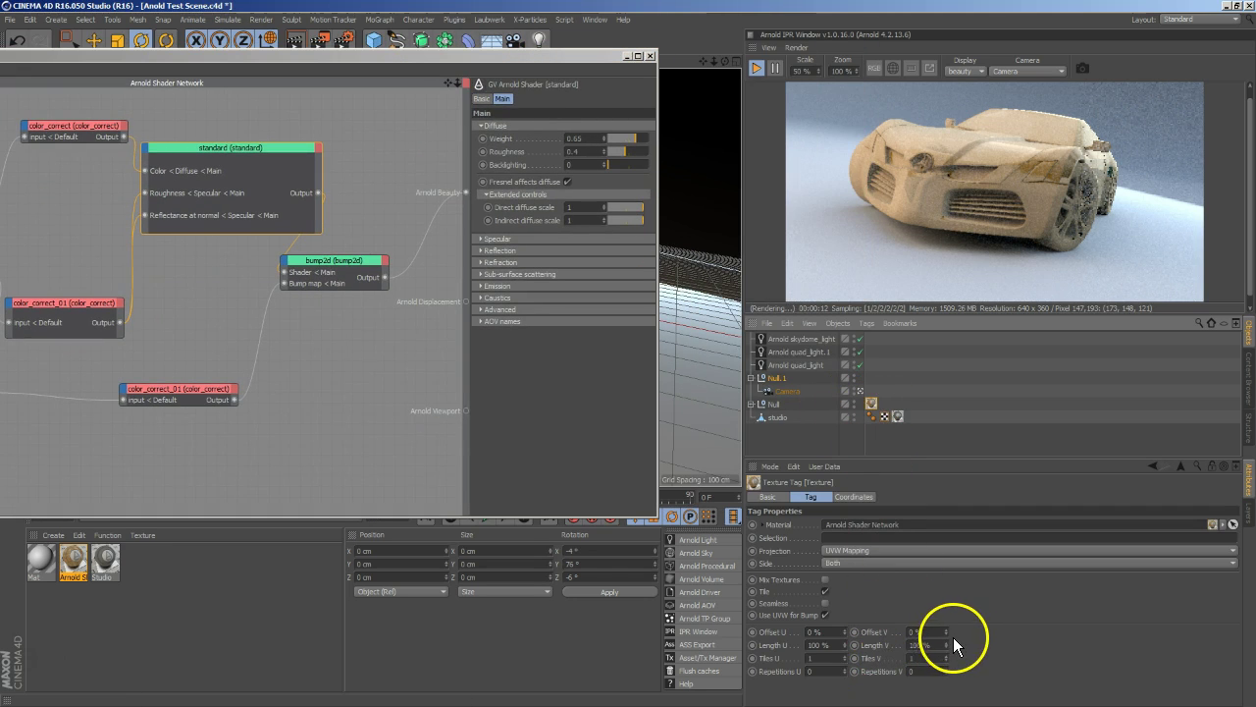
pyautogui.moveTo(948, 638); pyautogui.dragTo(946, 635)
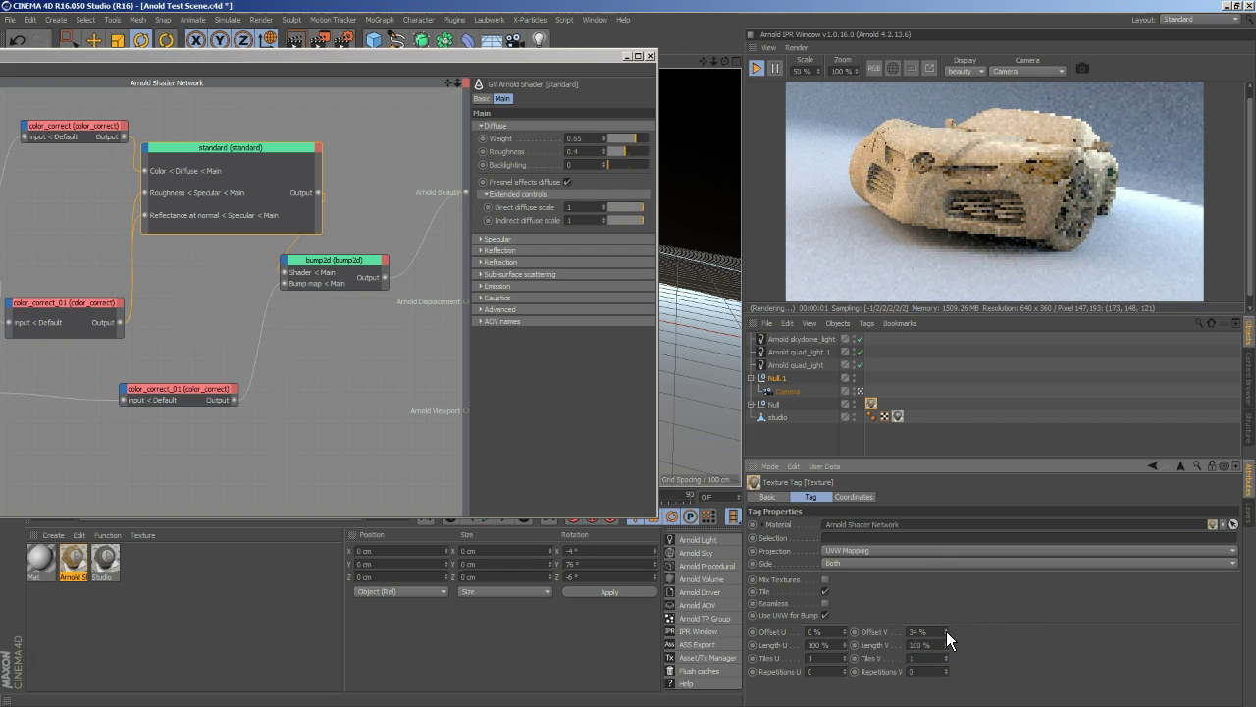
pyautogui.moveTo(845, 635); pyautogui.dragTo(846, 636)
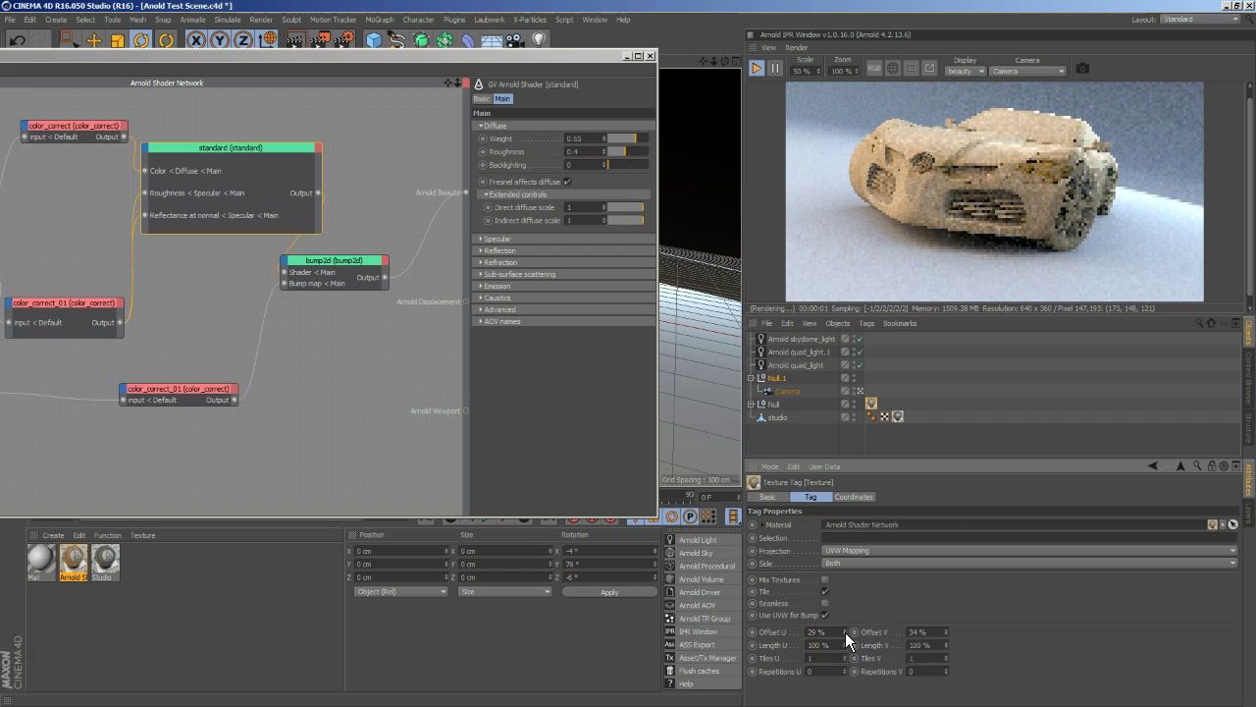
pyautogui.click(752, 404)
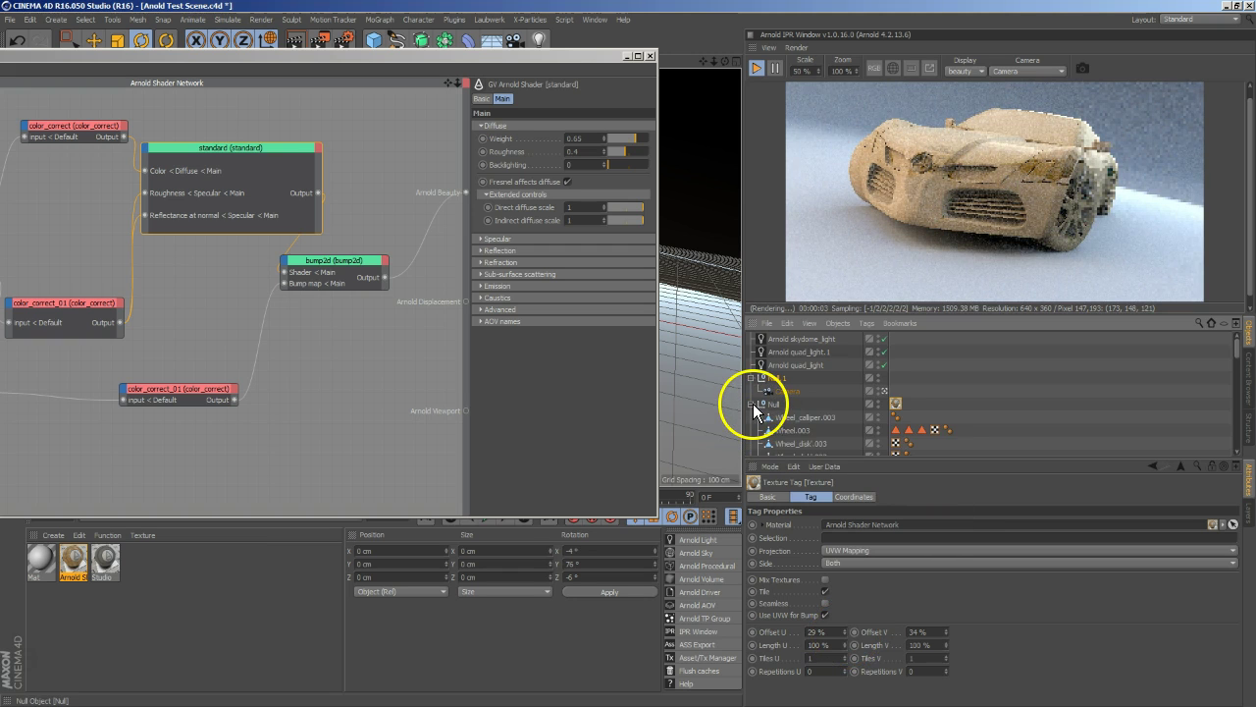
pyautogui.scroll(-3, 831, 426)
pyautogui.scroll(3, 864, 397)
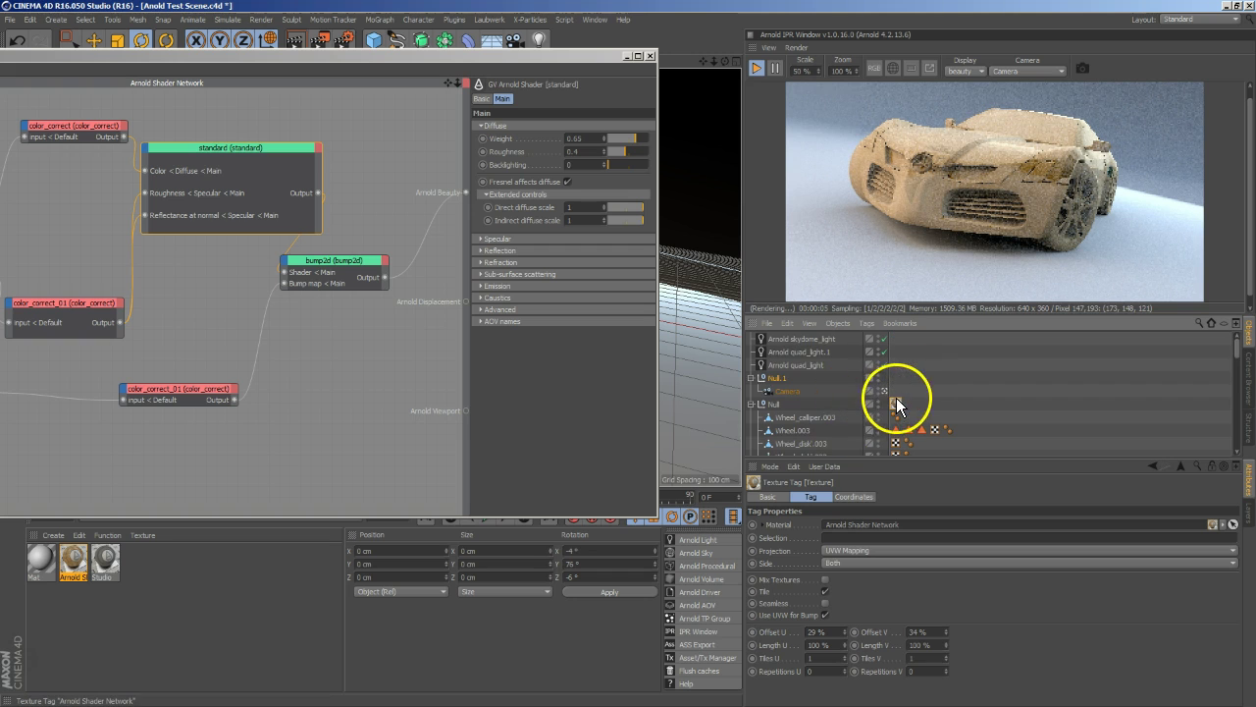
pyautogui.click(751, 404)
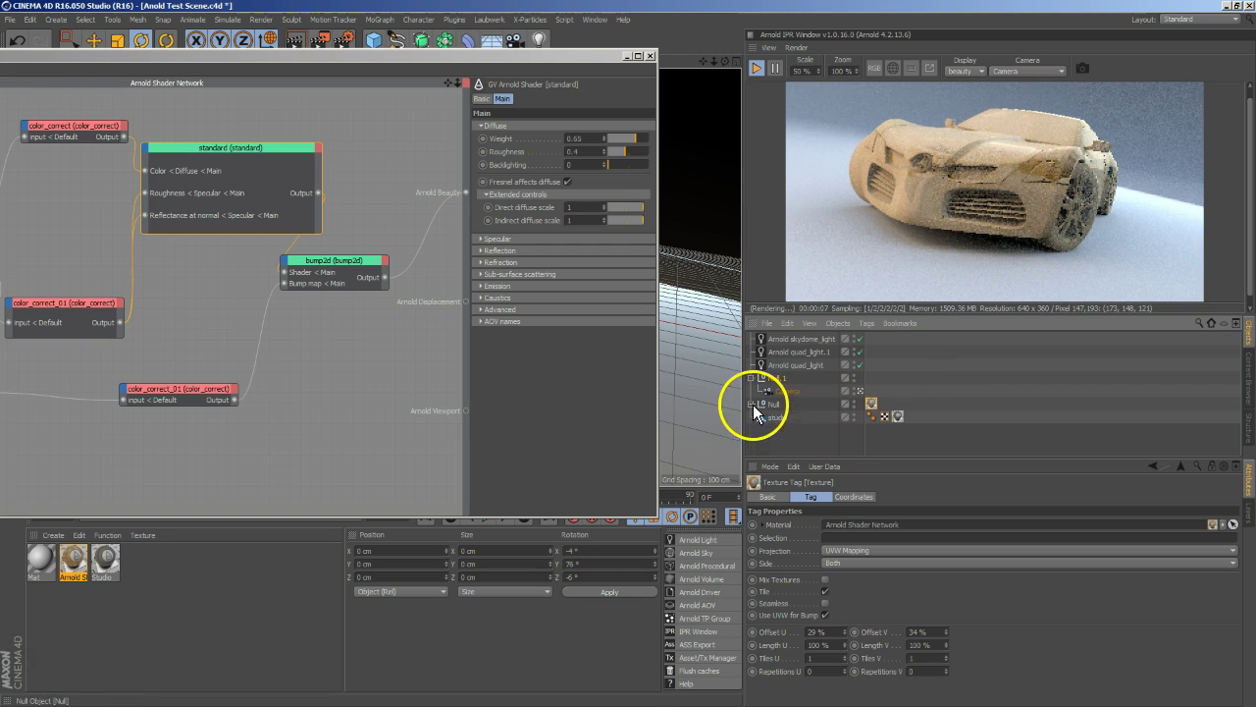
pyautogui.moveTo(813, 480); pyautogui.dragTo(807, 457)
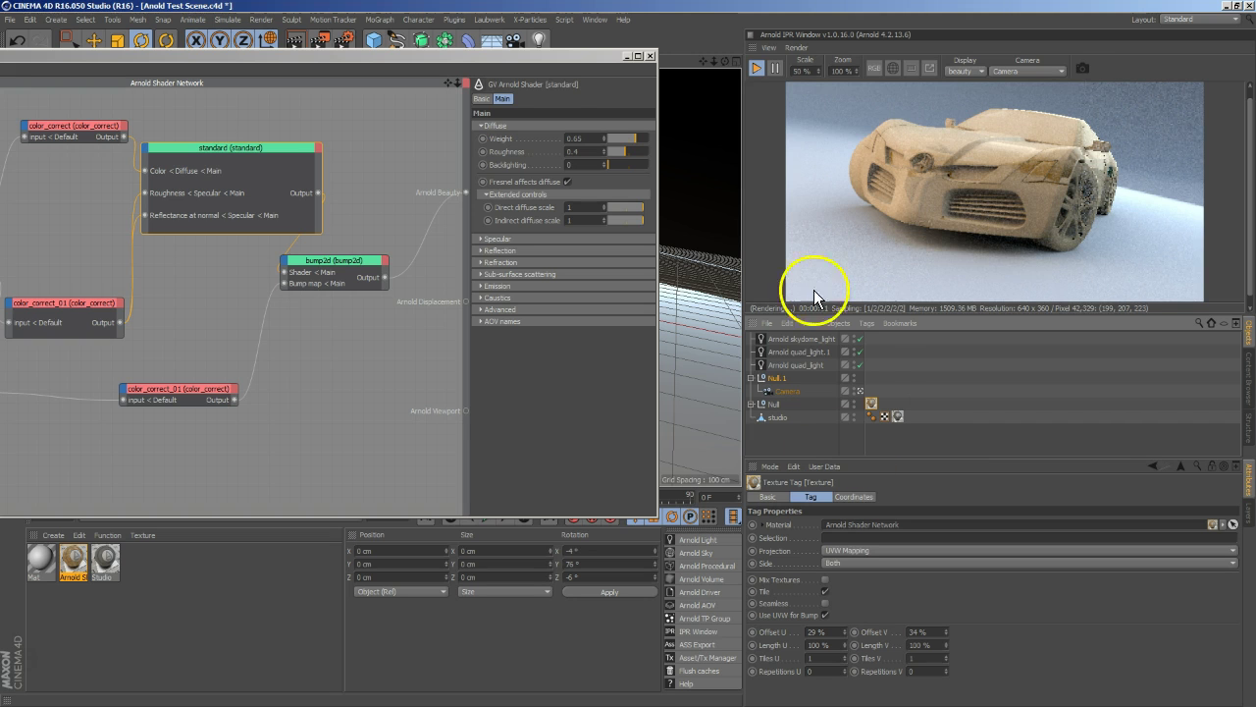
pyautogui.moveTo(504, 58); pyautogui.dragTo(736, 58)
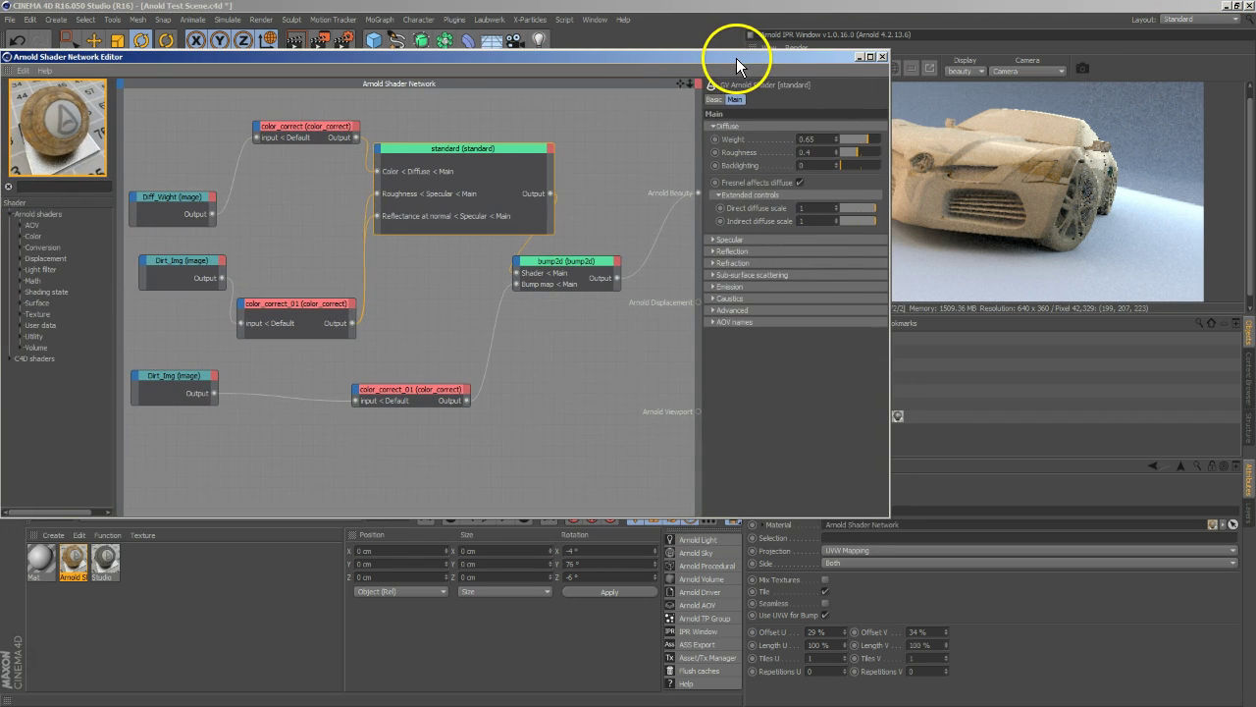
# Step: On the diffuse color_correct node, set gamma to 0.95, multiply to 0.75 and contrast to 1.01
pyautogui.click(324, 127)
pyautogui.moveTo(840, 138); pyautogui.dragTo(836, 137)
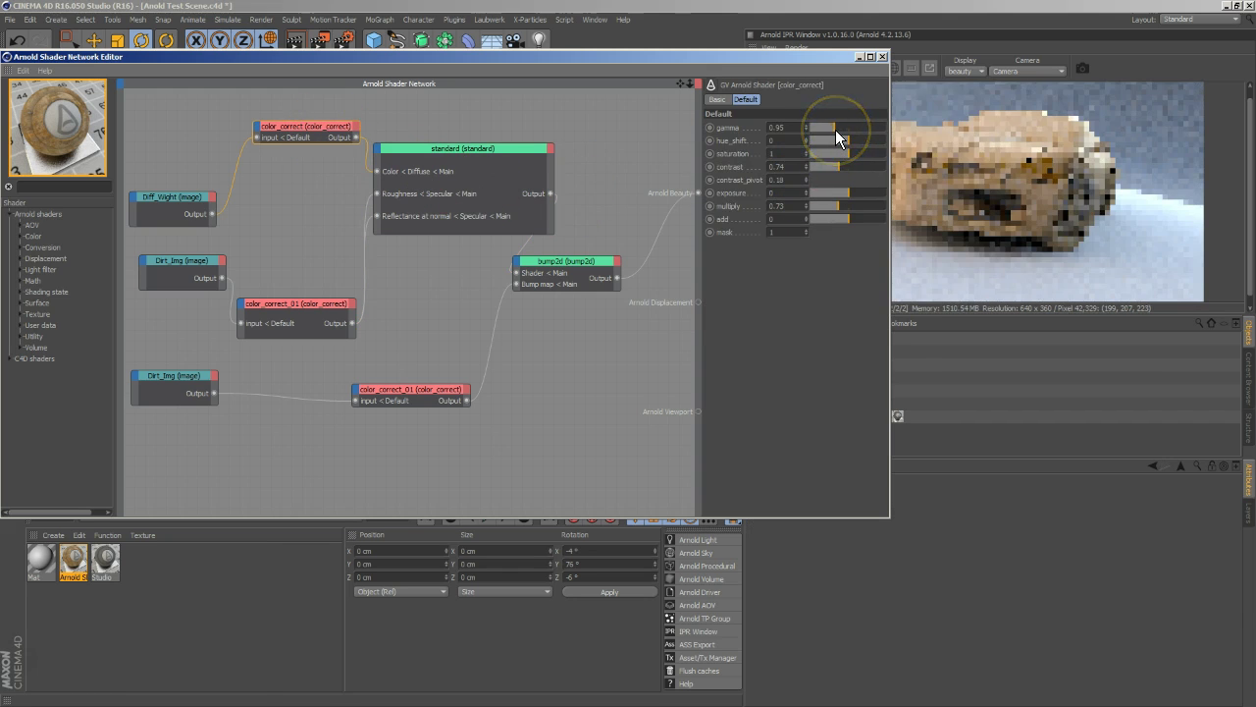
pyautogui.click(828, 207)
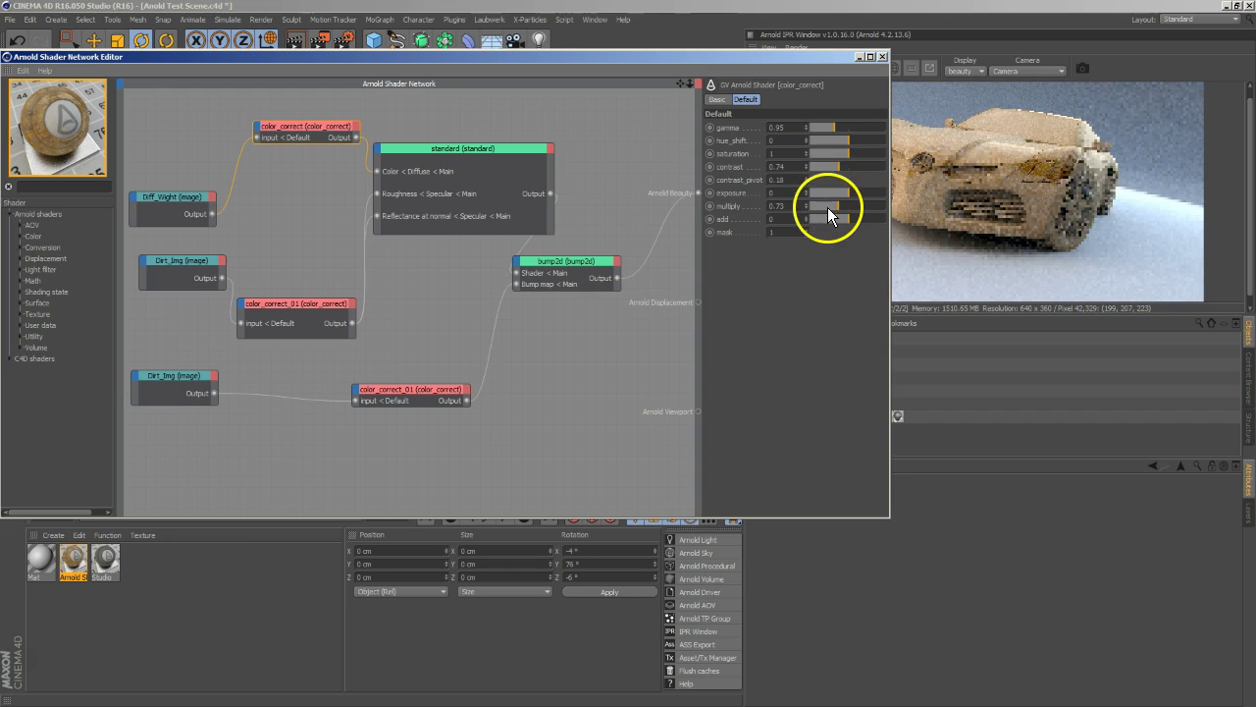
pyautogui.moveTo(838, 170); pyautogui.dragTo(848, 172)
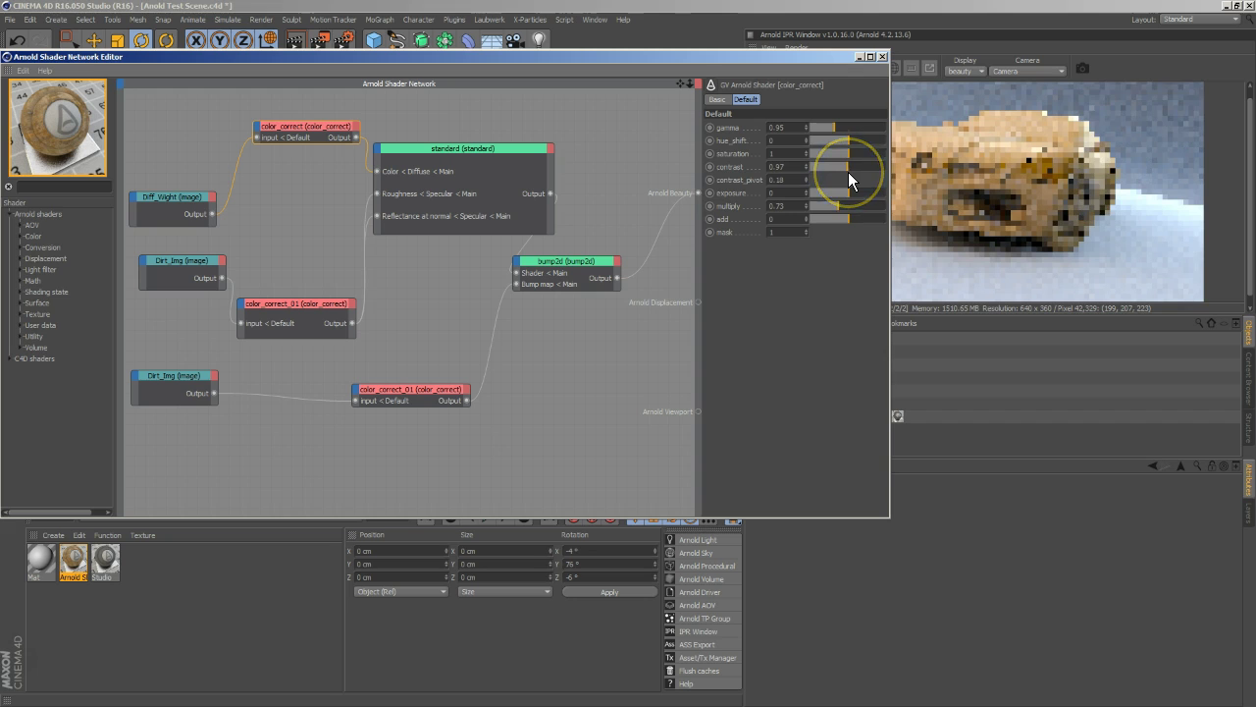
pyautogui.click(838, 313)
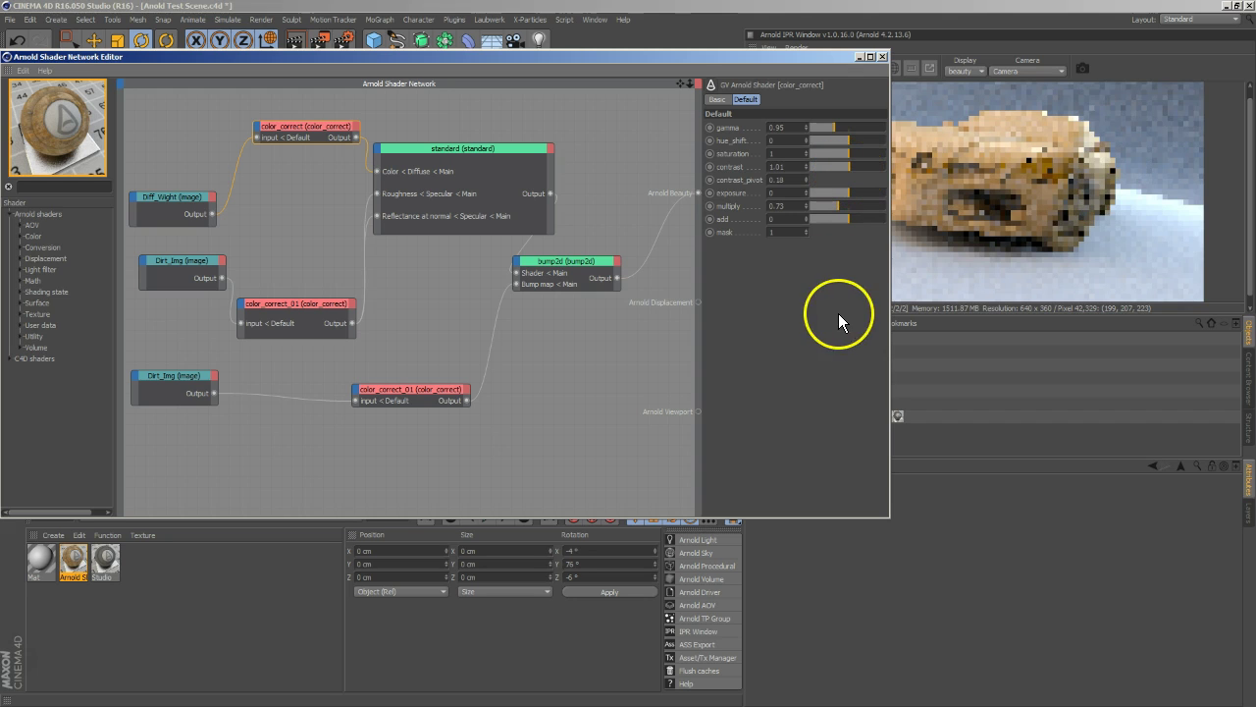
pyautogui.click(832, 309)
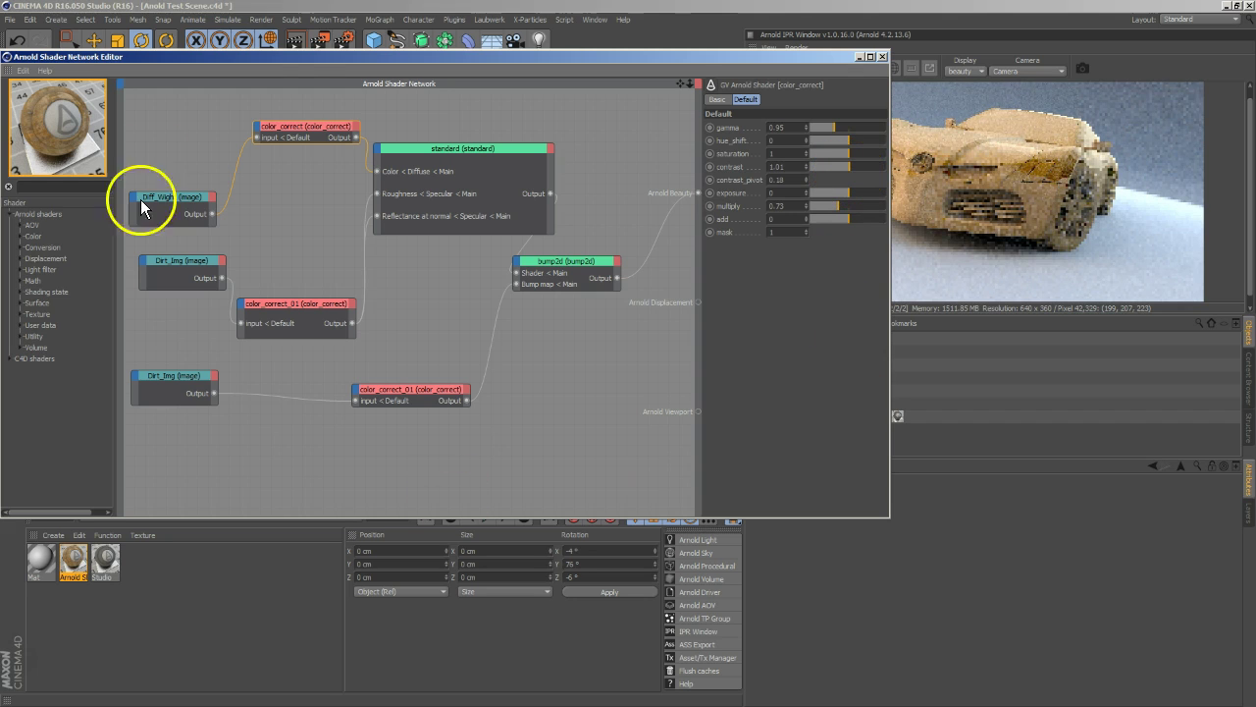
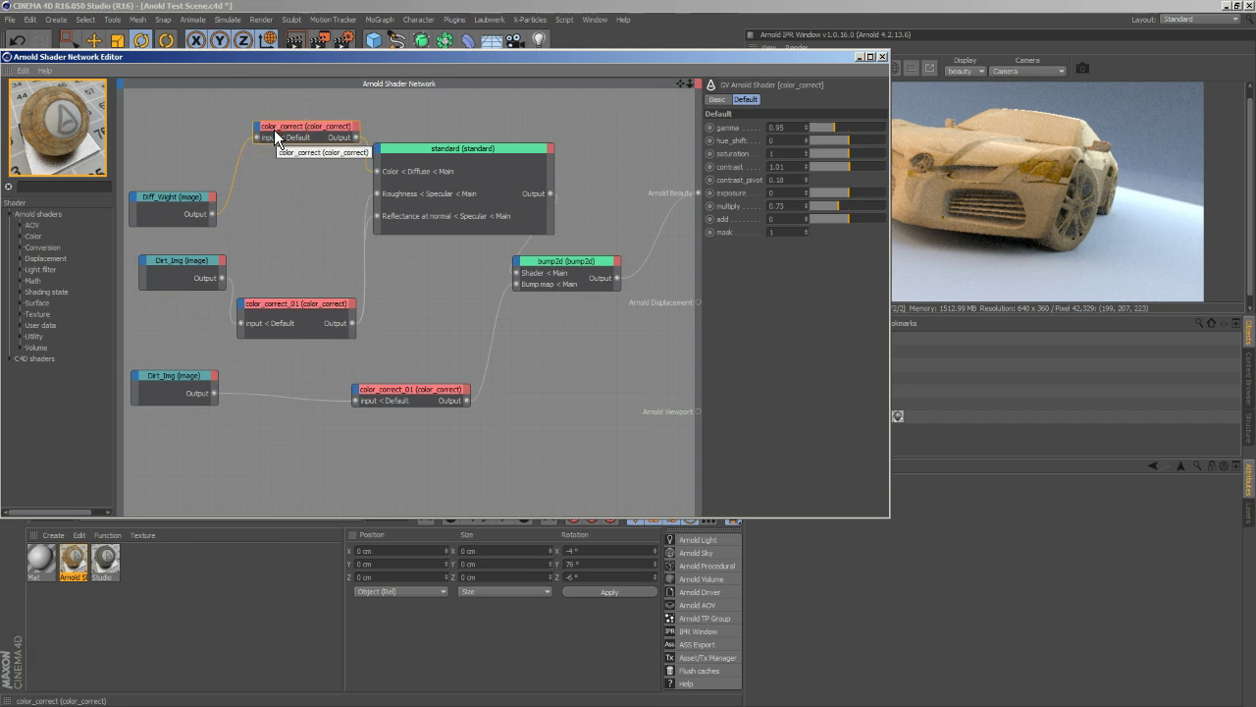
# Step: Add a noise texture node to the network and connect its output to the standard node's diffuse weight
pyautogui.click(21, 314)
pyautogui.click(45, 362)
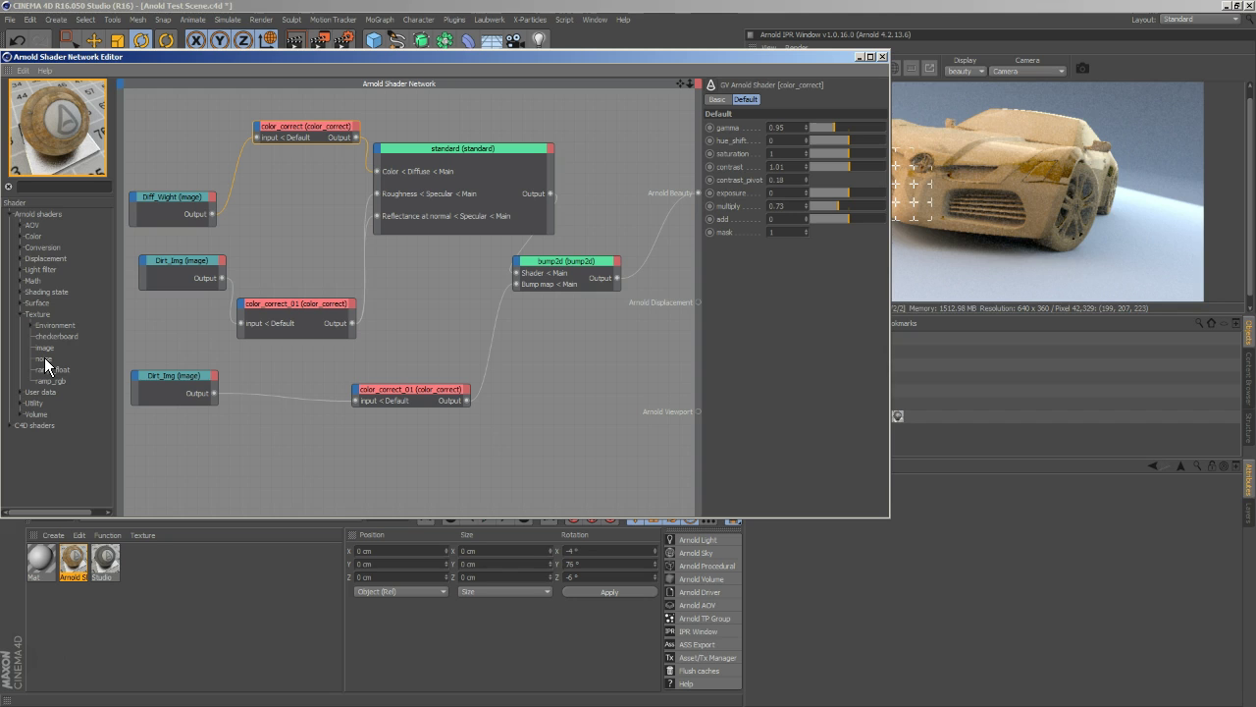
pyautogui.moveTo(46, 363); pyautogui.dragTo(260, 212)
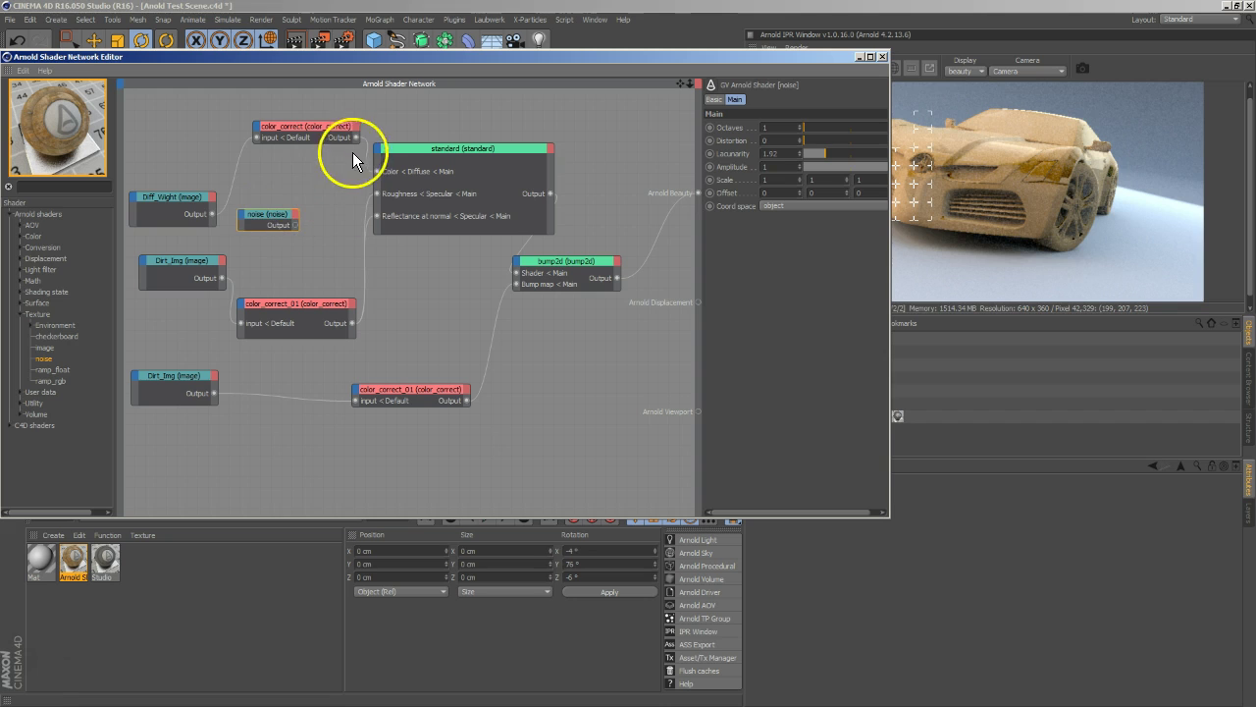
pyautogui.moveTo(296, 225); pyautogui.dragTo(525, 164)
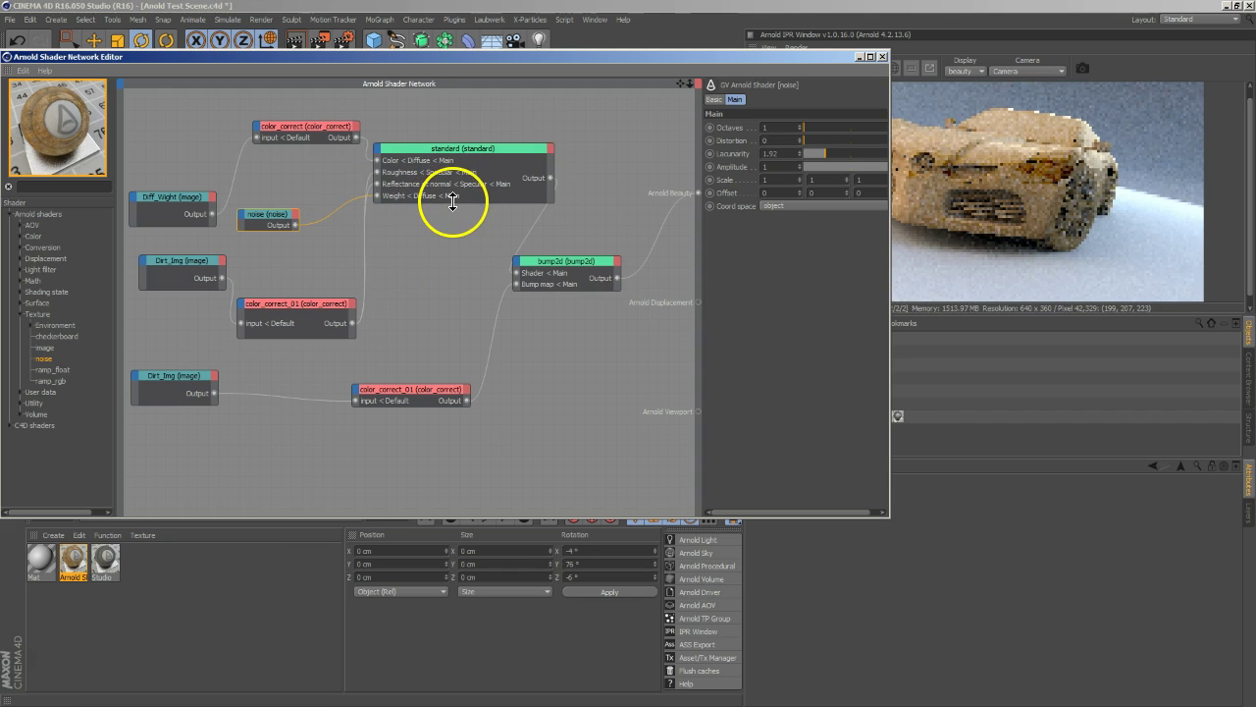
pyautogui.moveTo(450, 203)
pyautogui.mouseDown()
pyautogui.moveTo(453, 236)
pyautogui.moveTo(454, 205)
pyautogui.mouseUp()
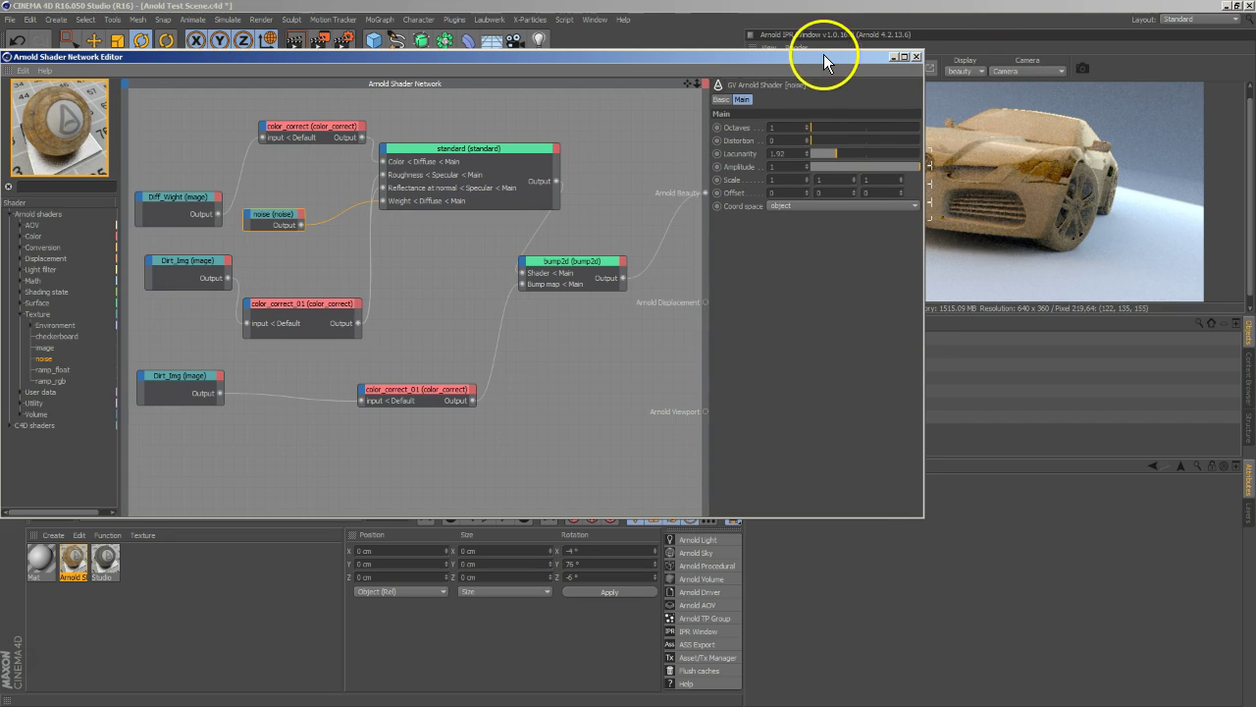
# Step: Connect the noise node's output to Arnold Beauty to preview the noise directly in the IPR
pyautogui.moveTo(815, 60); pyautogui.dragTo(765, 58)
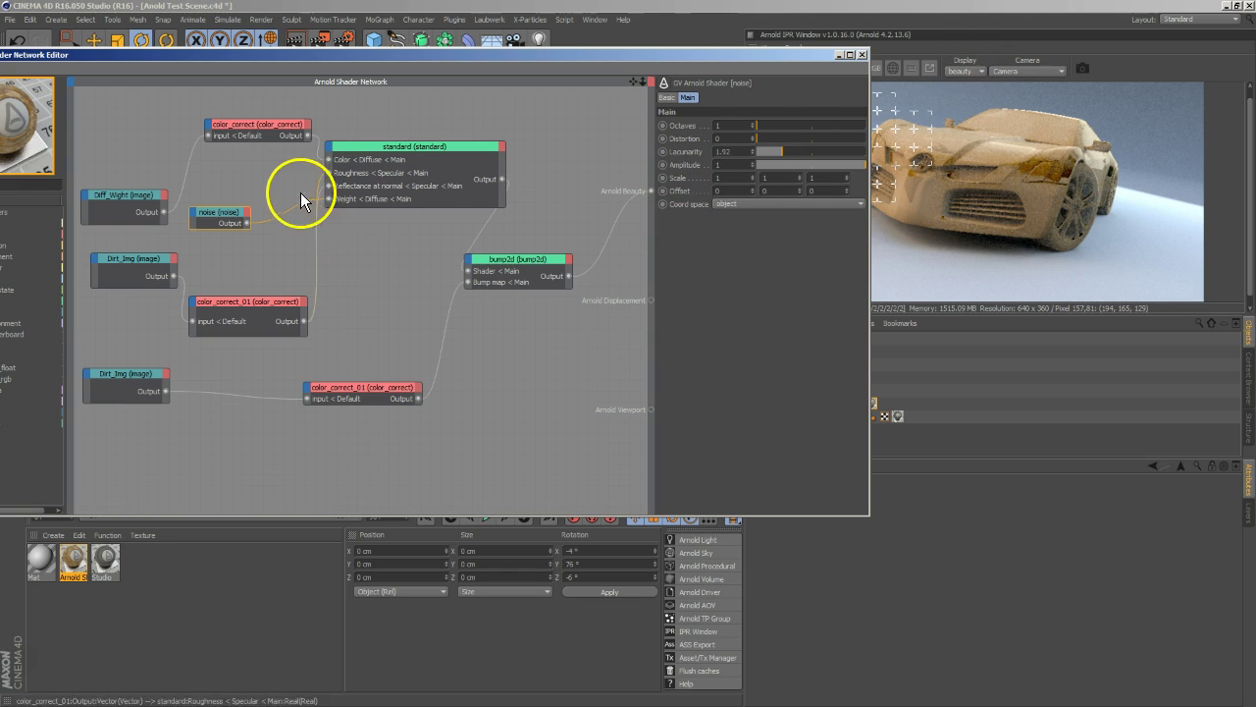
pyautogui.moveTo(291, 64); pyautogui.dragTo(349, 58)
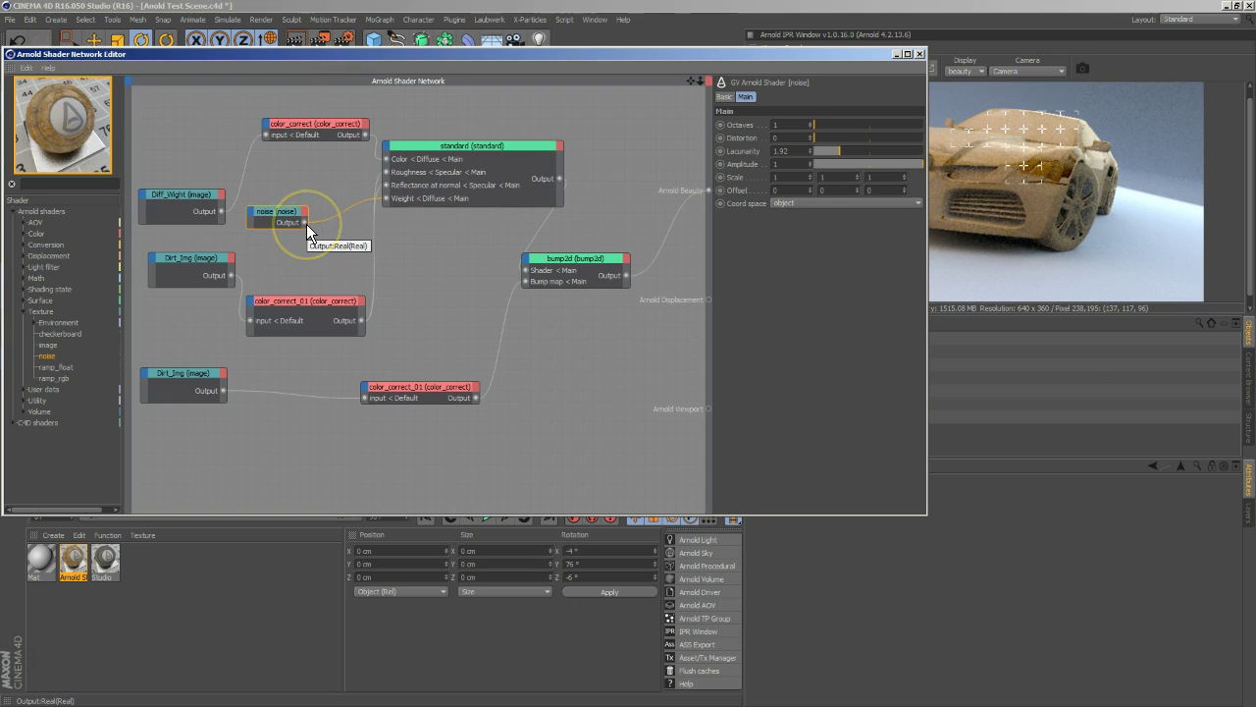
pyautogui.moveTo(307, 223); pyautogui.dragTo(709, 191)
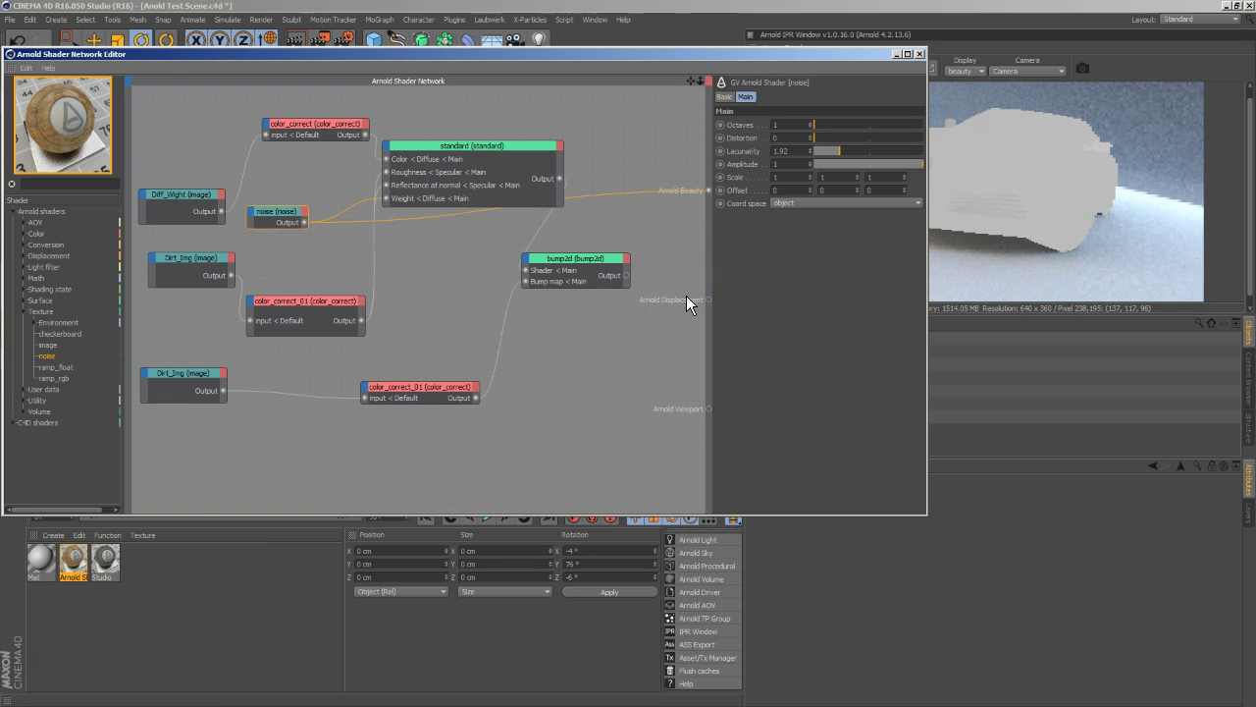
pyautogui.click(934, 473)
pyautogui.moveTo(706, 56); pyautogui.dragTo(677, 74)
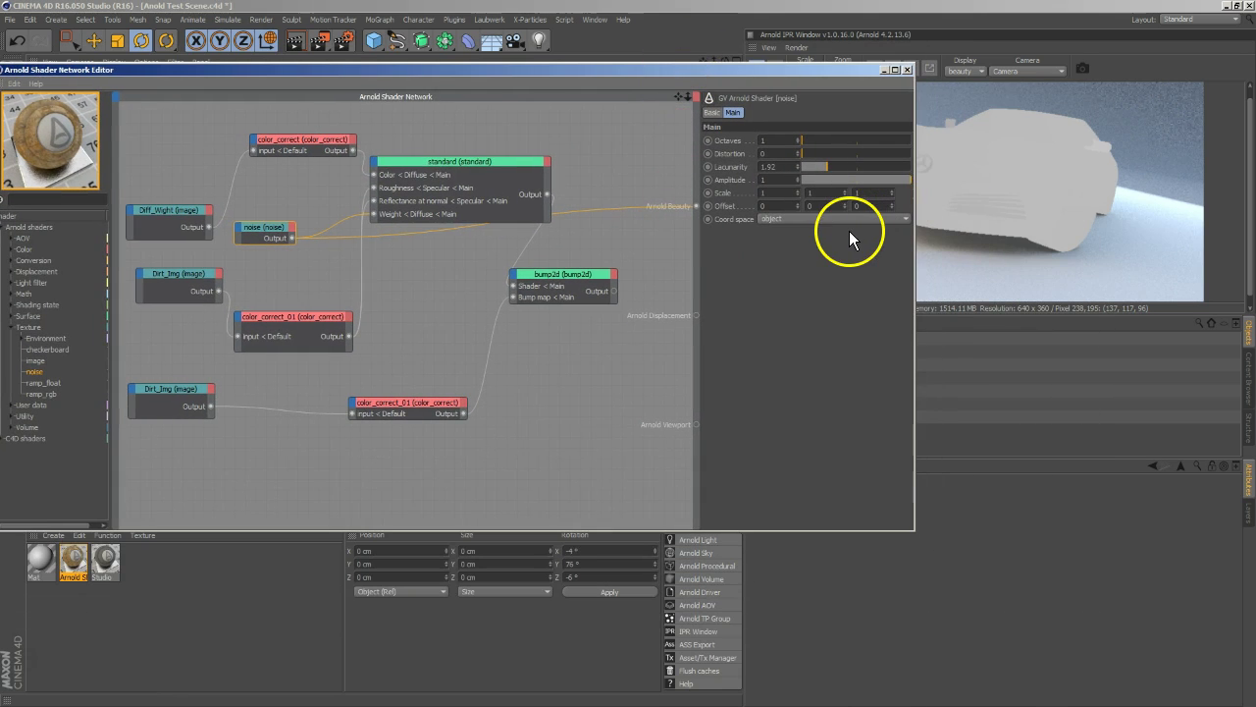
# Step: Set the noise node's coordinate space to world, its X scale to 0.1 and its octaves to 4
pyautogui.click(815, 218)
pyautogui.click(798, 231)
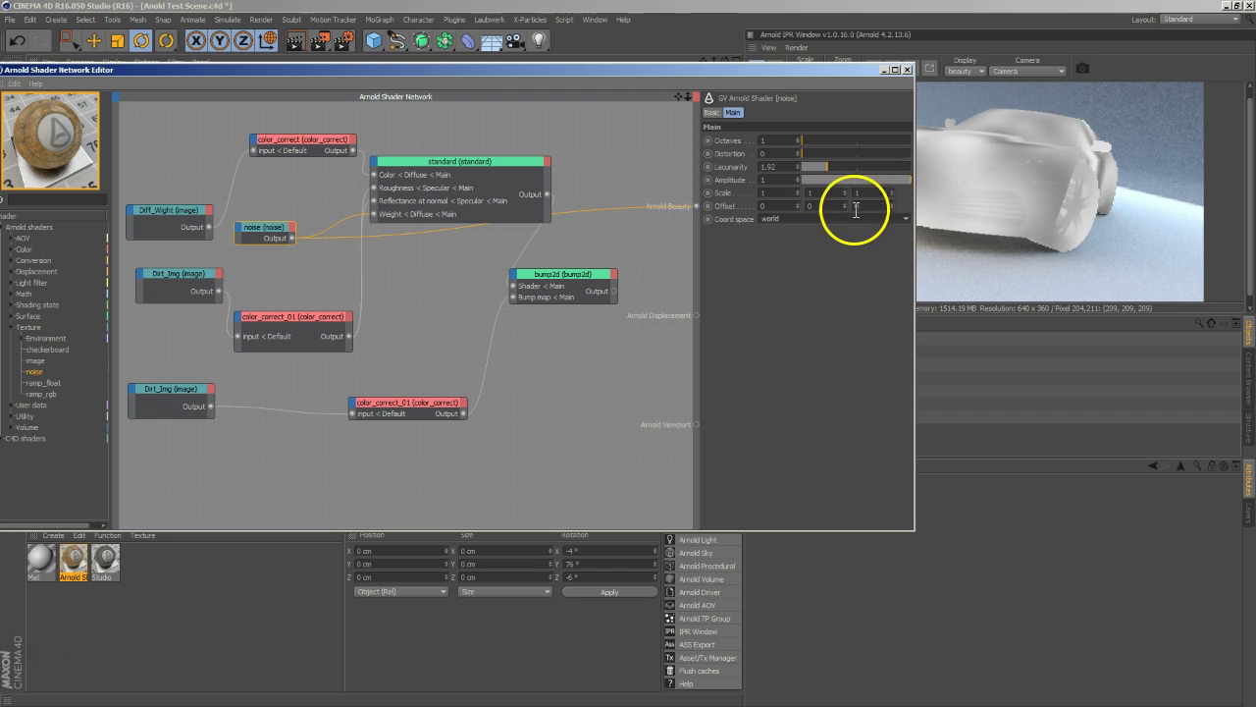
pyautogui.moveTo(797, 193); pyautogui.dragTo(796, 192)
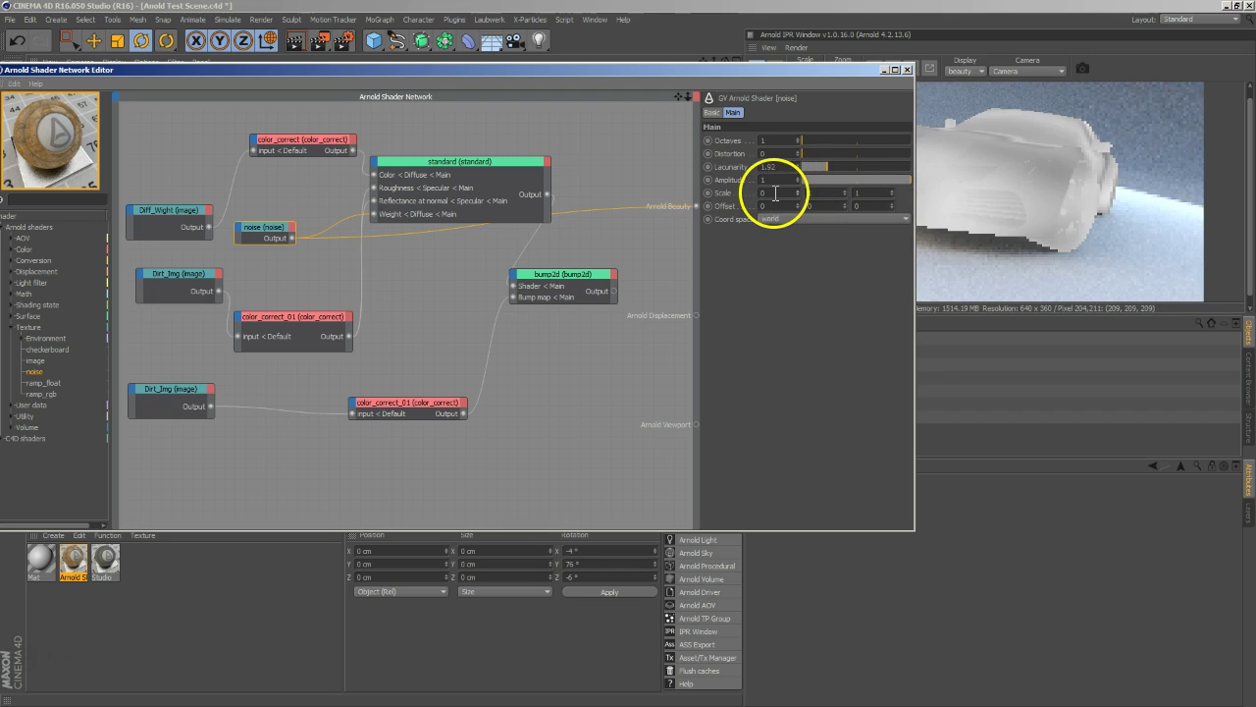
pyautogui.write('0.1')
pyautogui.press('Return')
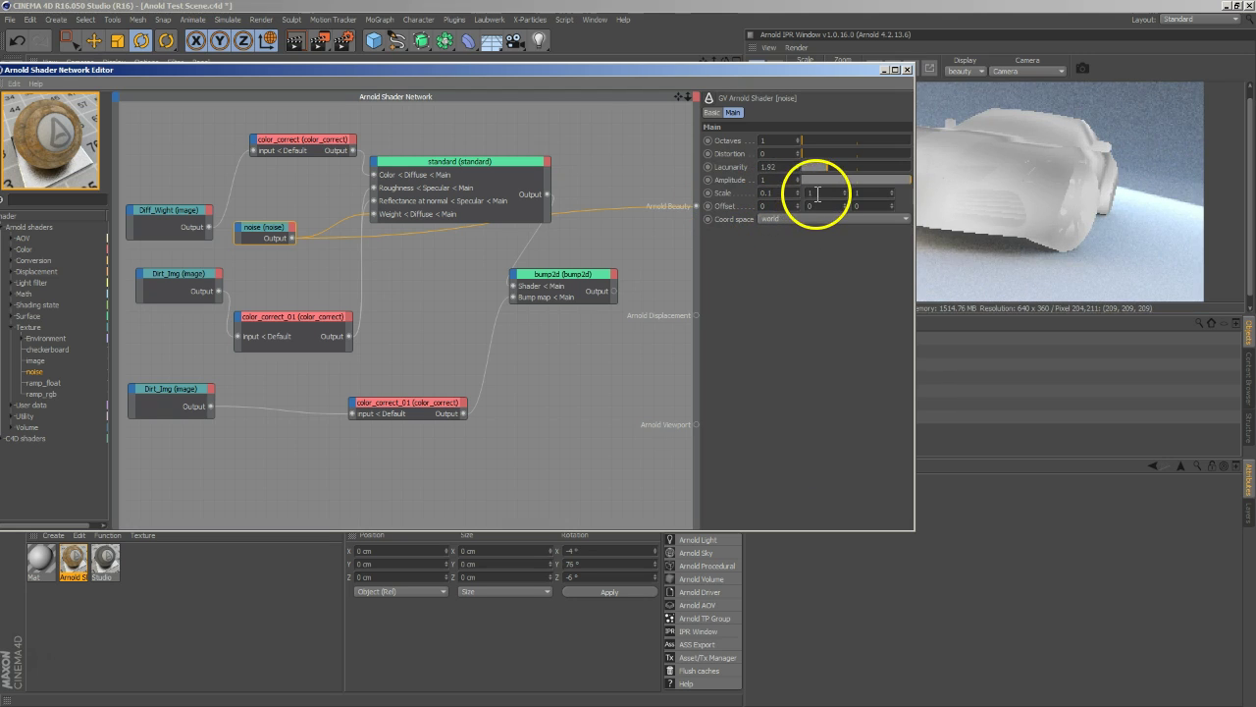
pyautogui.moveTo(800, 144); pyautogui.dragTo(844, 142)
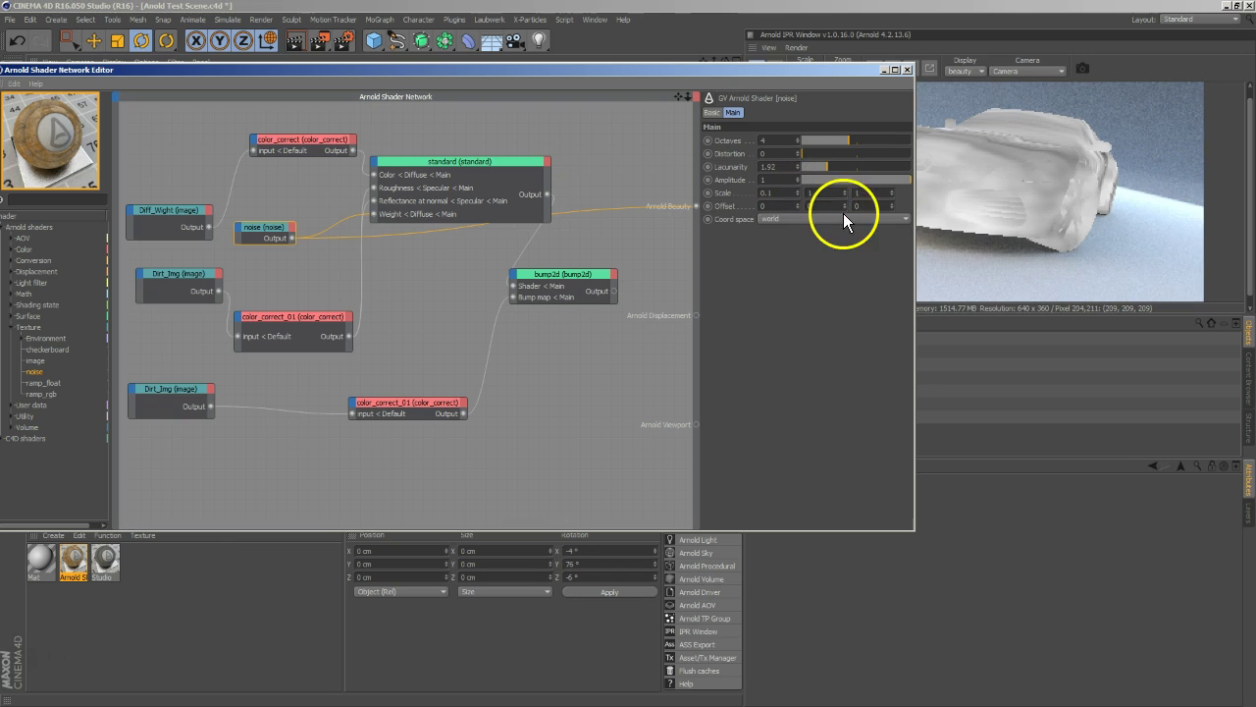
pyautogui.moveTo(859, 179); pyautogui.dragTo(953, 172)
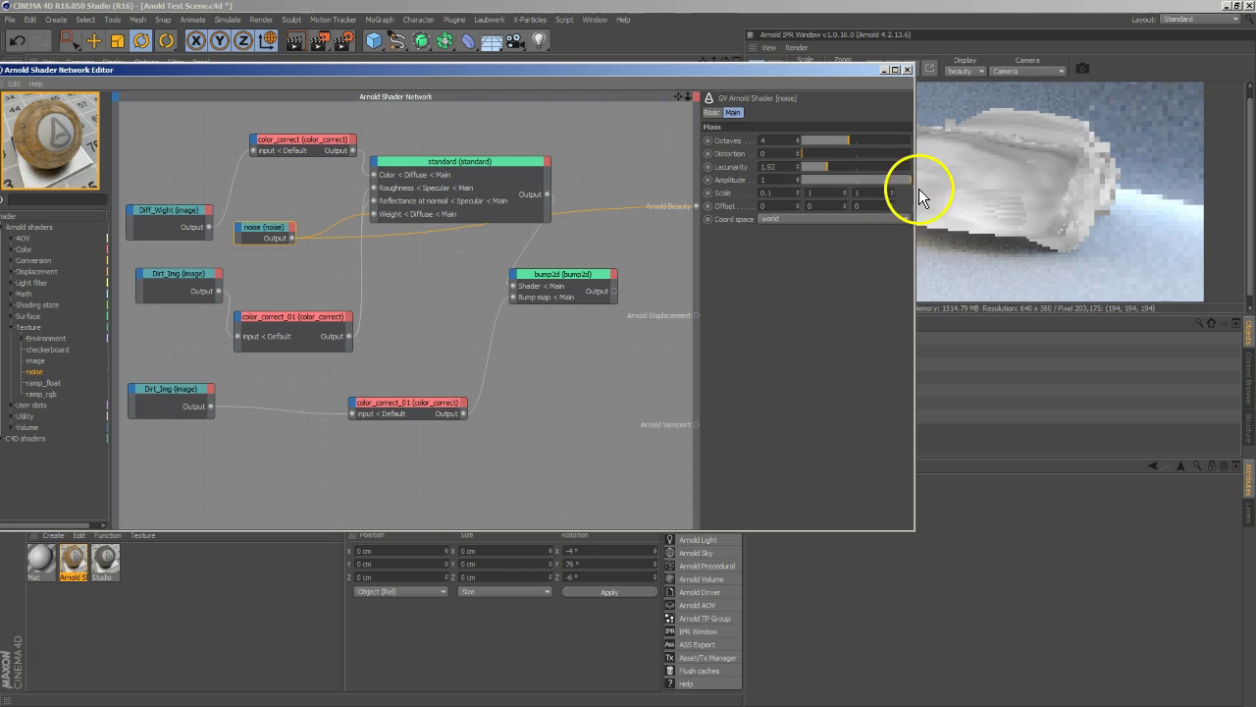
# Step: Set the noise node's Y and Z scale to 0.1
pyautogui.doubleClick(815, 191)
pyautogui.write('0.1')
pyautogui.press('Return')
pyautogui.doubleClick(883, 192)
pyautogui.write('0.1')
pyautogui.press('Return')
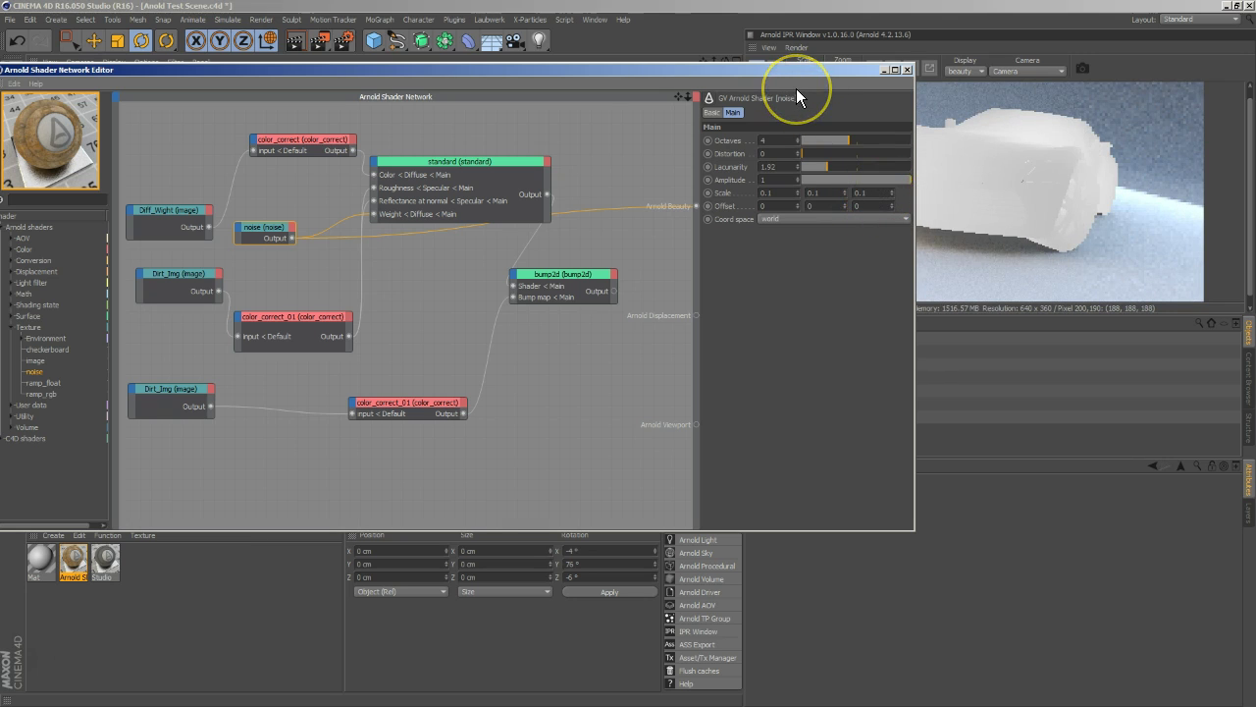
# Step: Set the noise node's scale to 2 on all three axes and resume the IPR render
pyautogui.moveTo(784, 77); pyautogui.dragTo(850, 137)
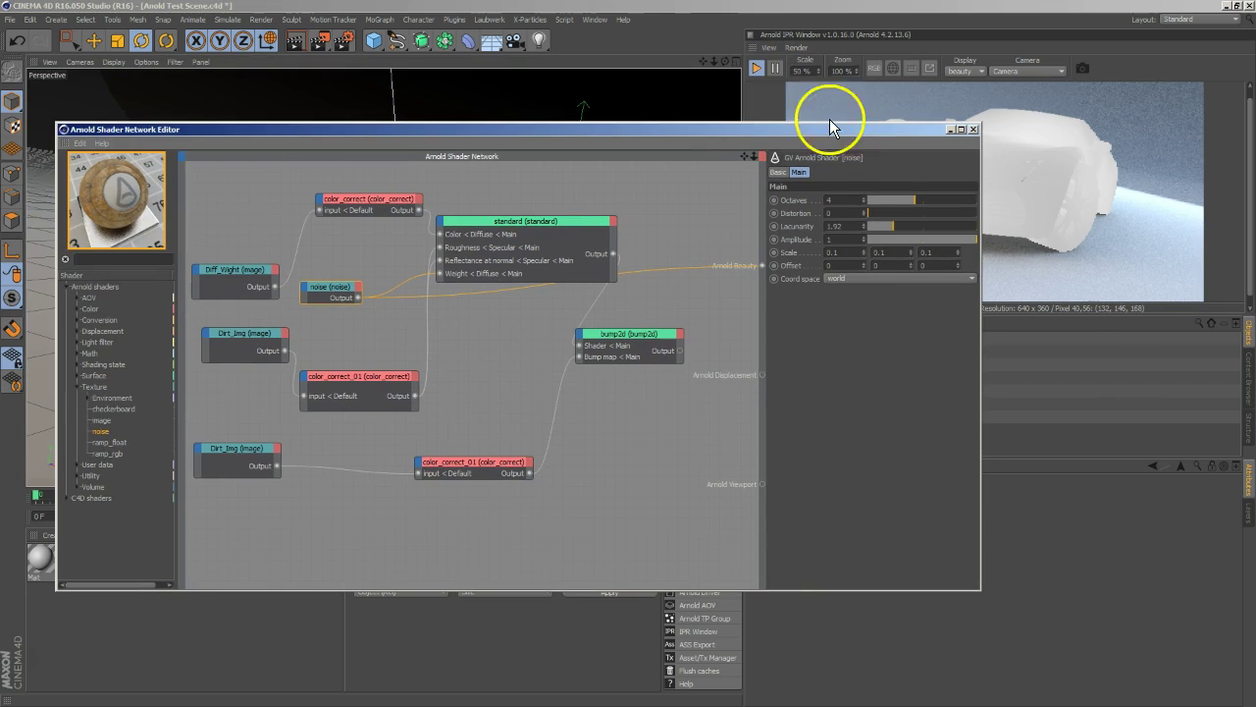
pyautogui.moveTo(706, 141); pyautogui.dragTo(653, 92)
pyautogui.write('2')
pyautogui.click(830, 206)
pyautogui.write('2')
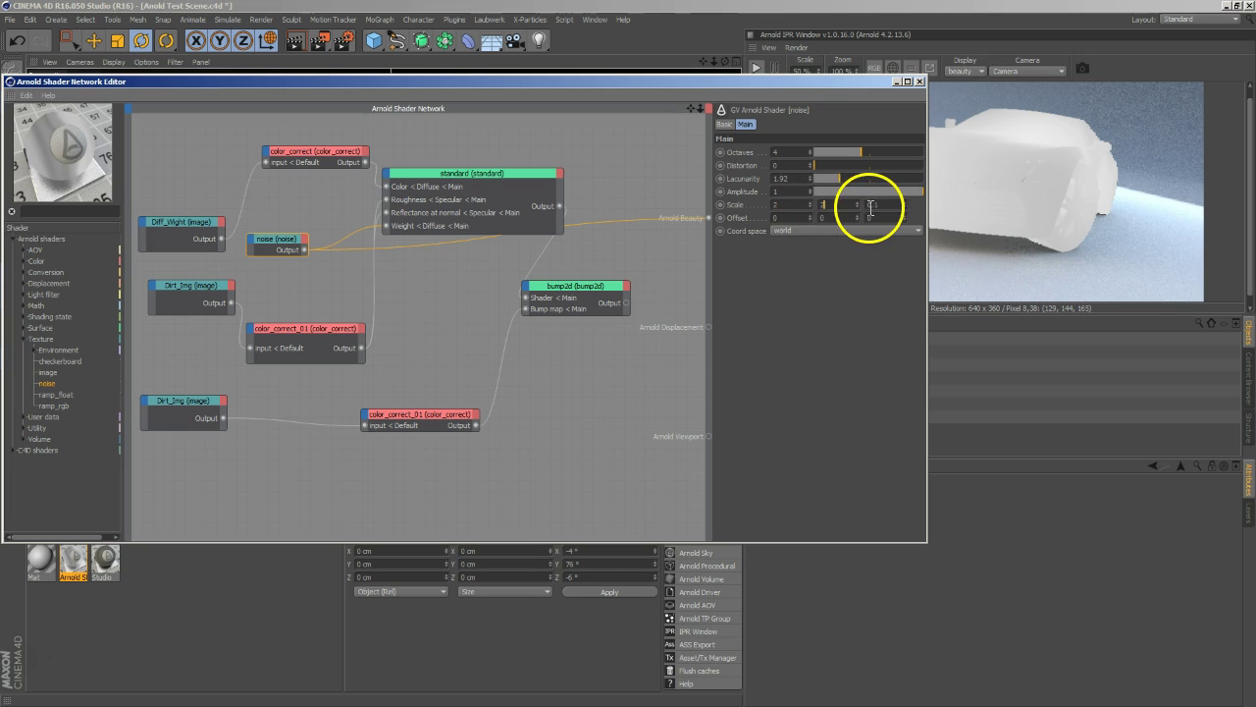
pyautogui.click(883, 207)
pyautogui.write('2')
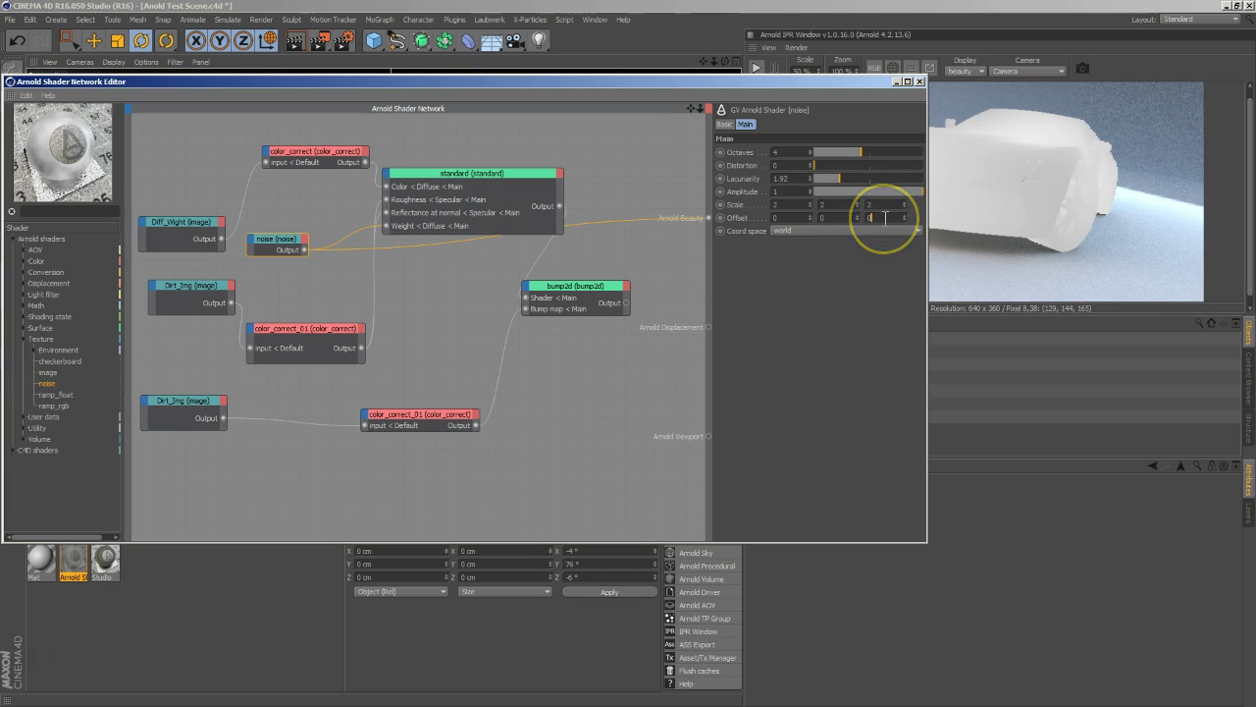
pyautogui.moveTo(790, 82); pyautogui.dragTo(682, 83)
pyautogui.click(756, 66)
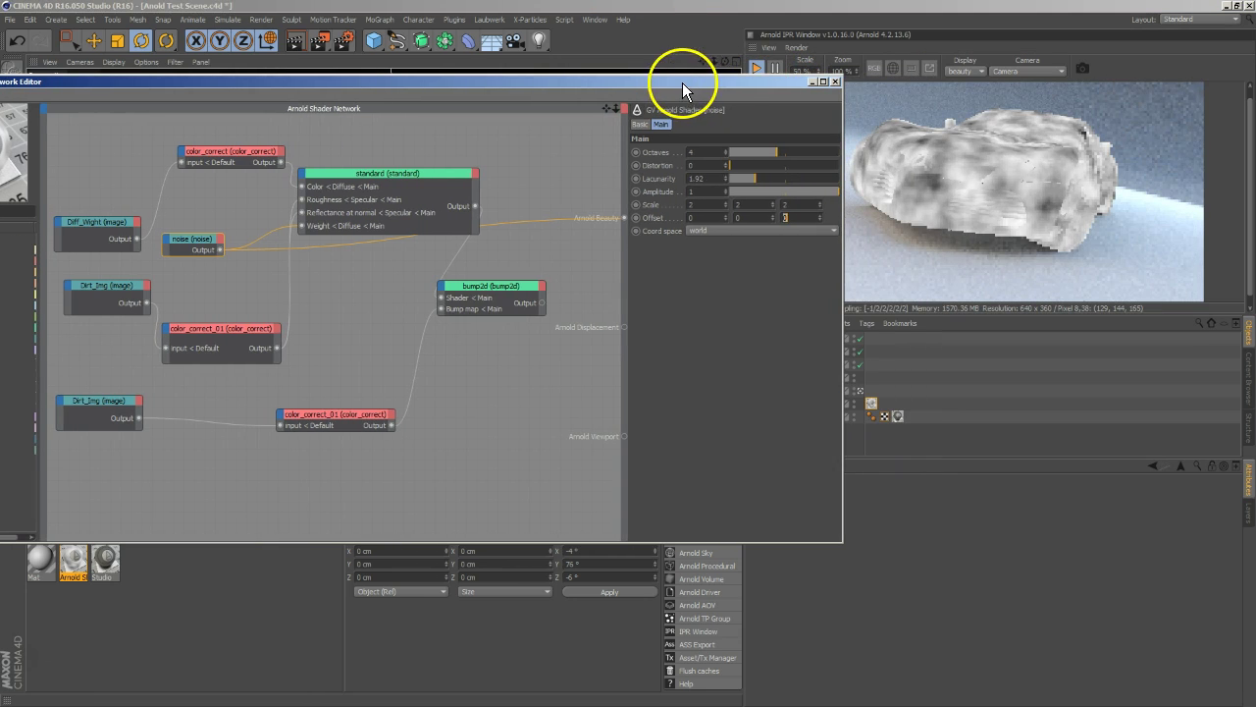
# Step: Set the noise node's scale to 3 on all three axes
pyautogui.doubleClick(709, 204)
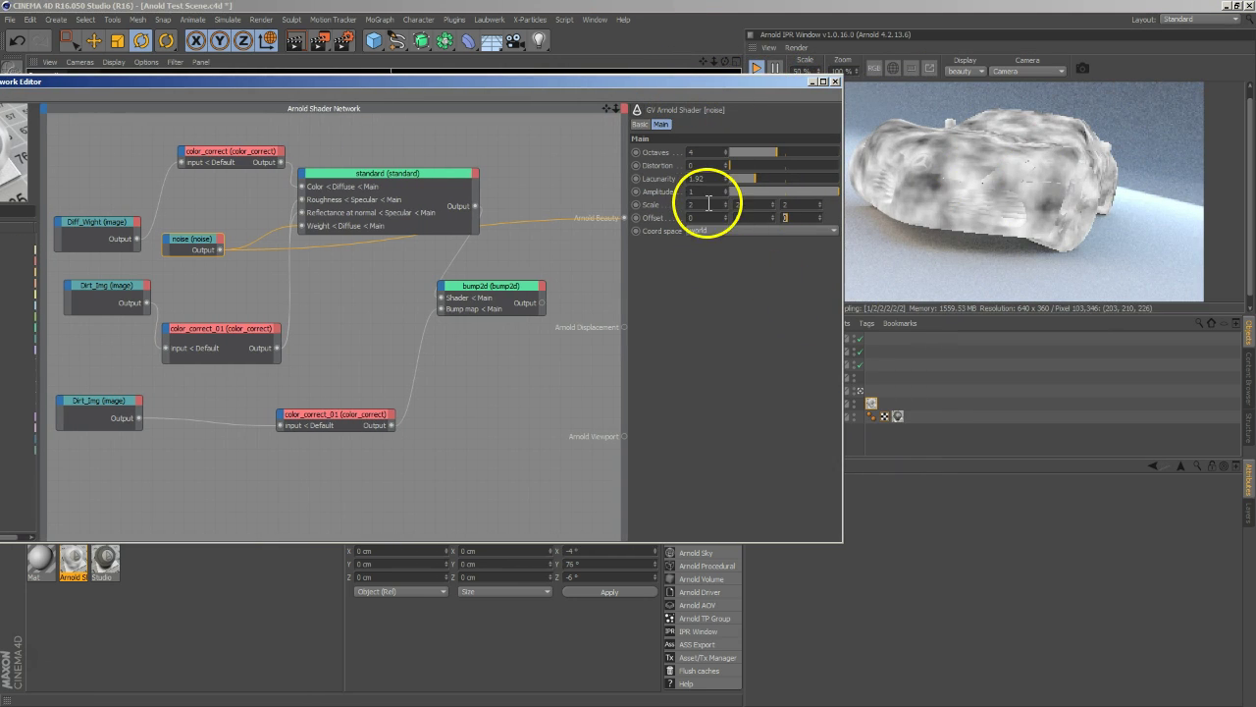
pyautogui.write('3')
pyautogui.doubleClick(737, 204)
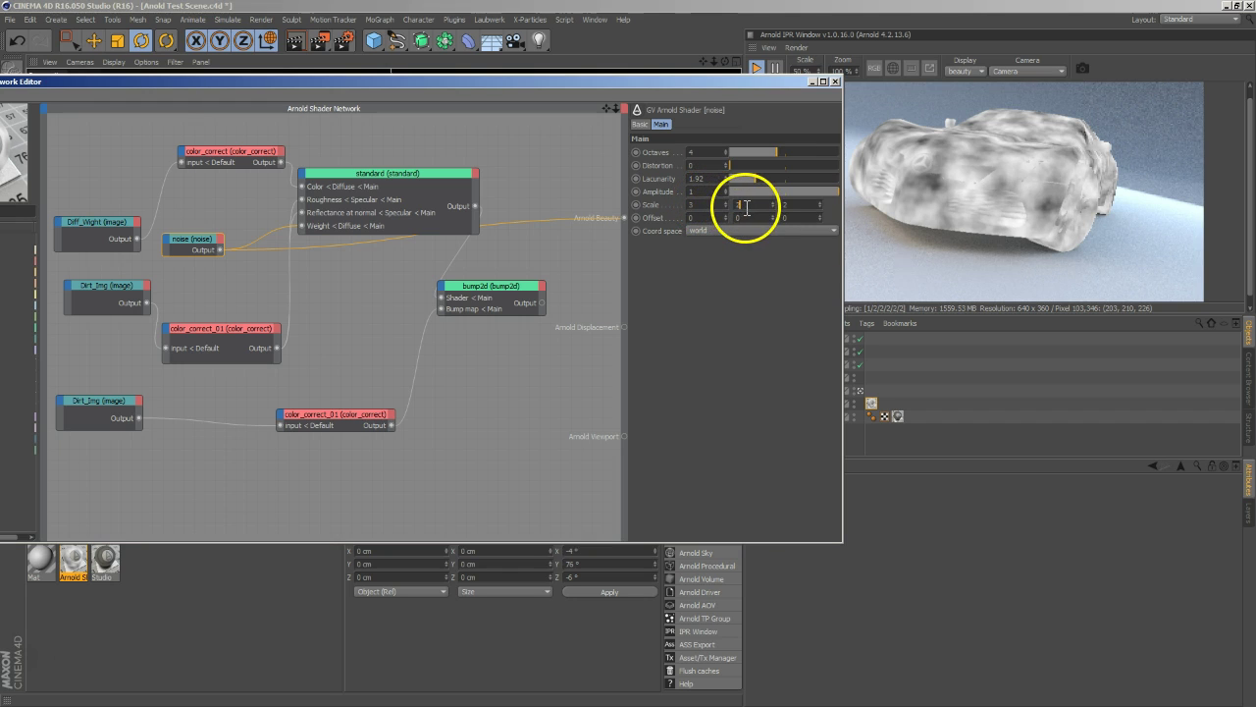
pyautogui.write('3')
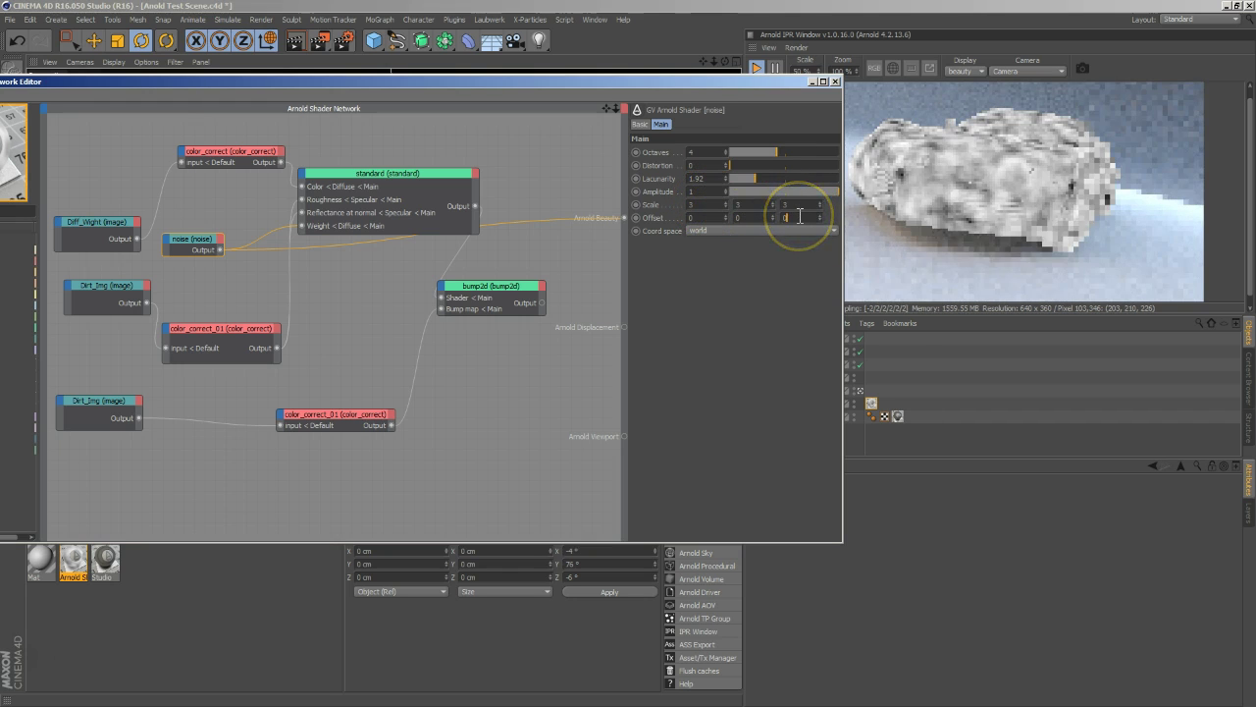
pyautogui.doubleClick(797, 216)
# Step: Set the noise node's distortion to 0.8 and its amplitude to 1.71
pyautogui.moveTo(928, 264); pyautogui.dragTo(1003, 194)
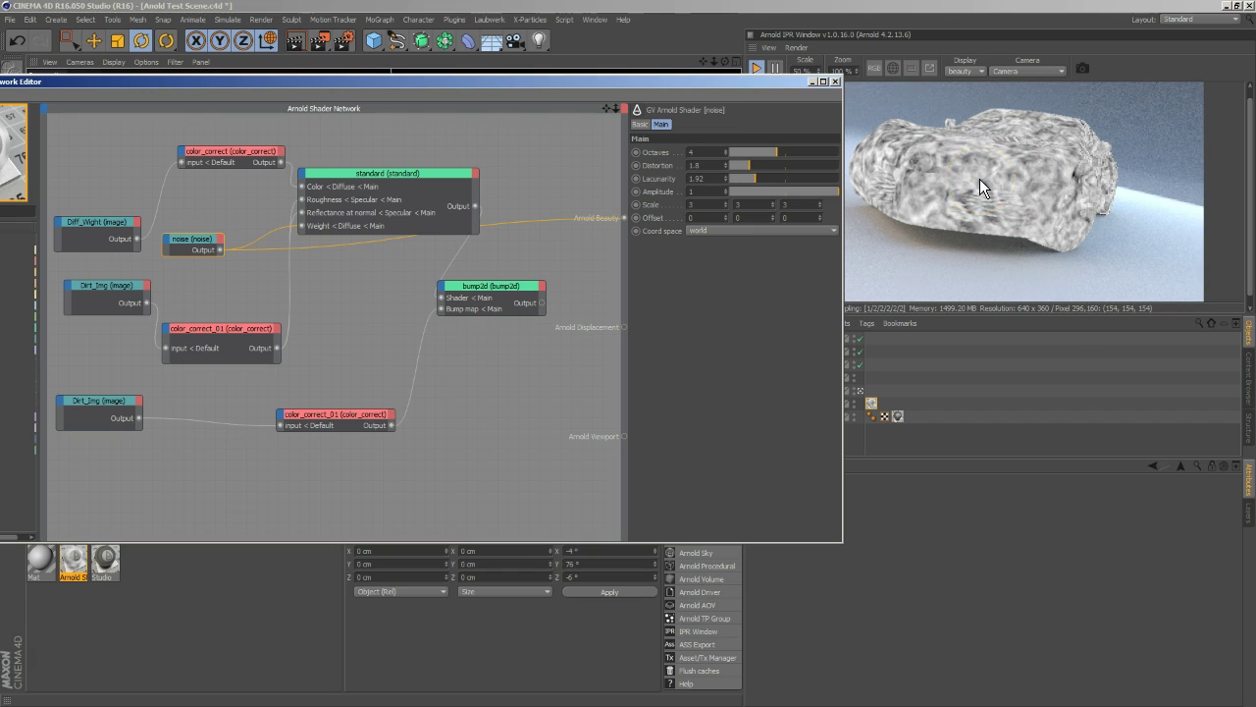
pyautogui.moveTo(814, 195)
pyautogui.mouseDown()
pyautogui.moveTo(801, 192)
pyautogui.moveTo(939, 190)
pyautogui.moveTo(912, 229)
pyautogui.moveTo(867, 229)
pyautogui.moveTo(726, 191)
pyautogui.moveTo(739, 165)
pyautogui.mouseUp()
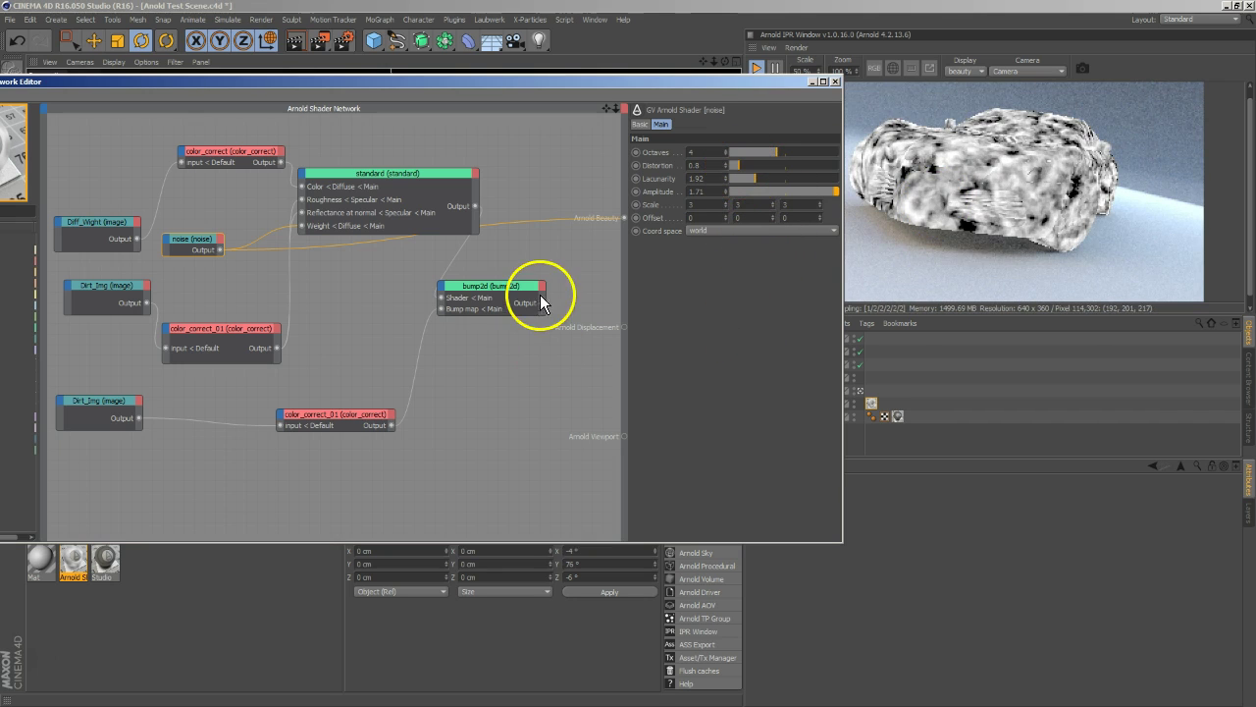
# Step: Try the object coordinate space on the noise node and return it to world
pyautogui.click(698, 230)
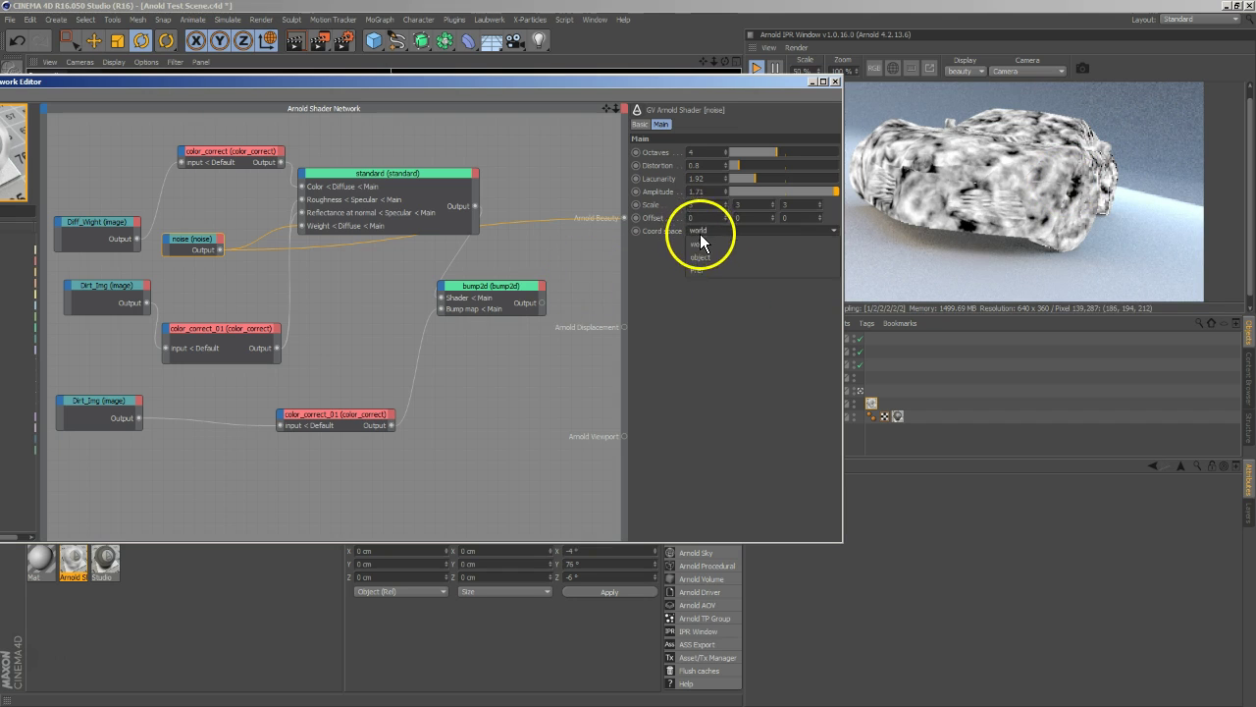
pyautogui.click(710, 258)
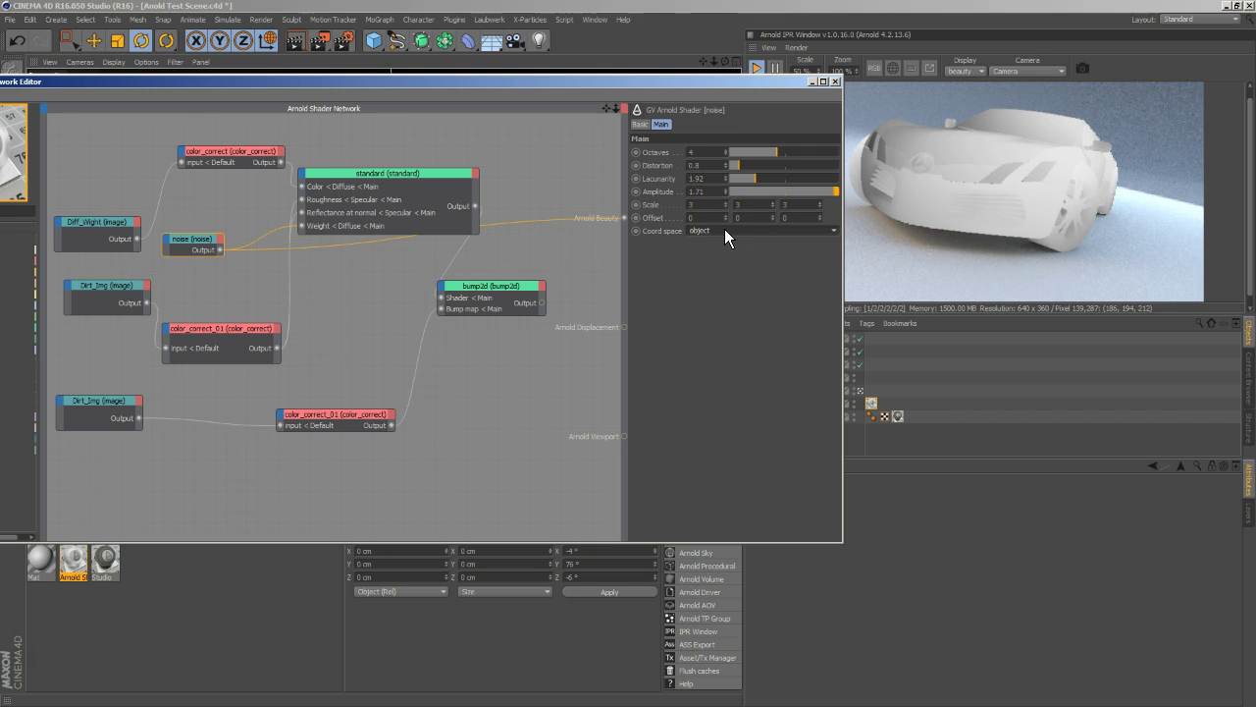
pyautogui.click(724, 228)
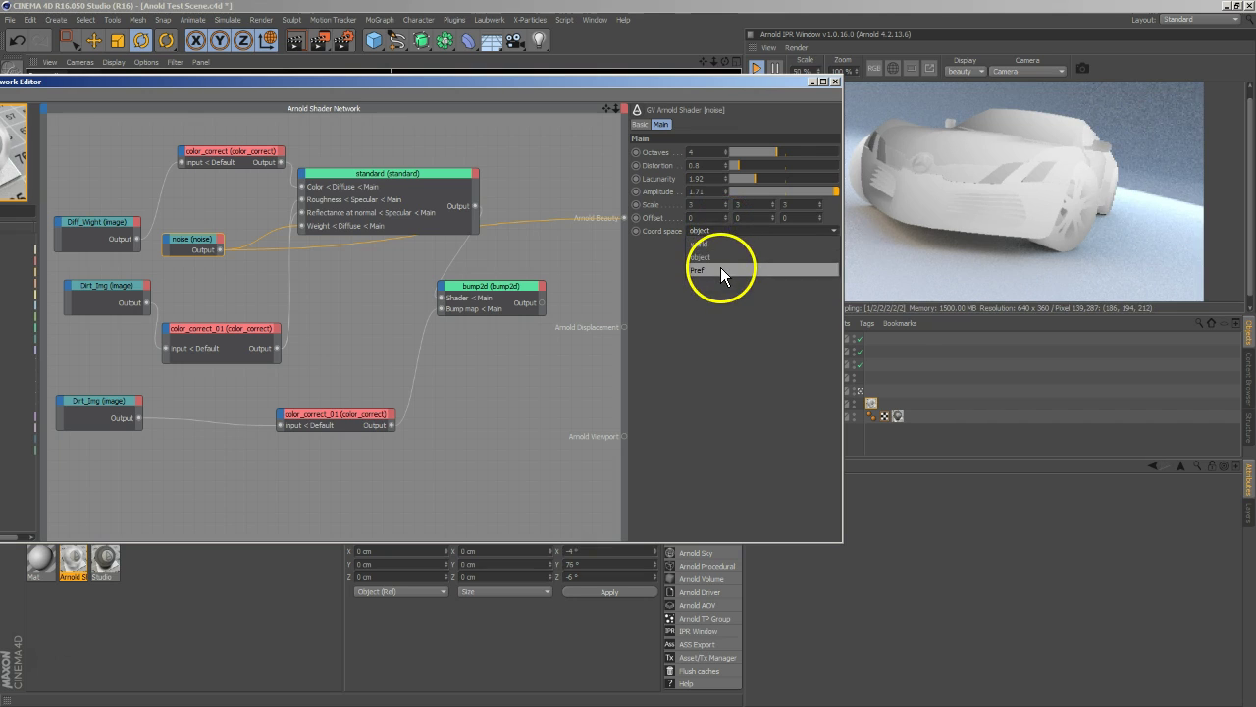
pyautogui.click(720, 242)
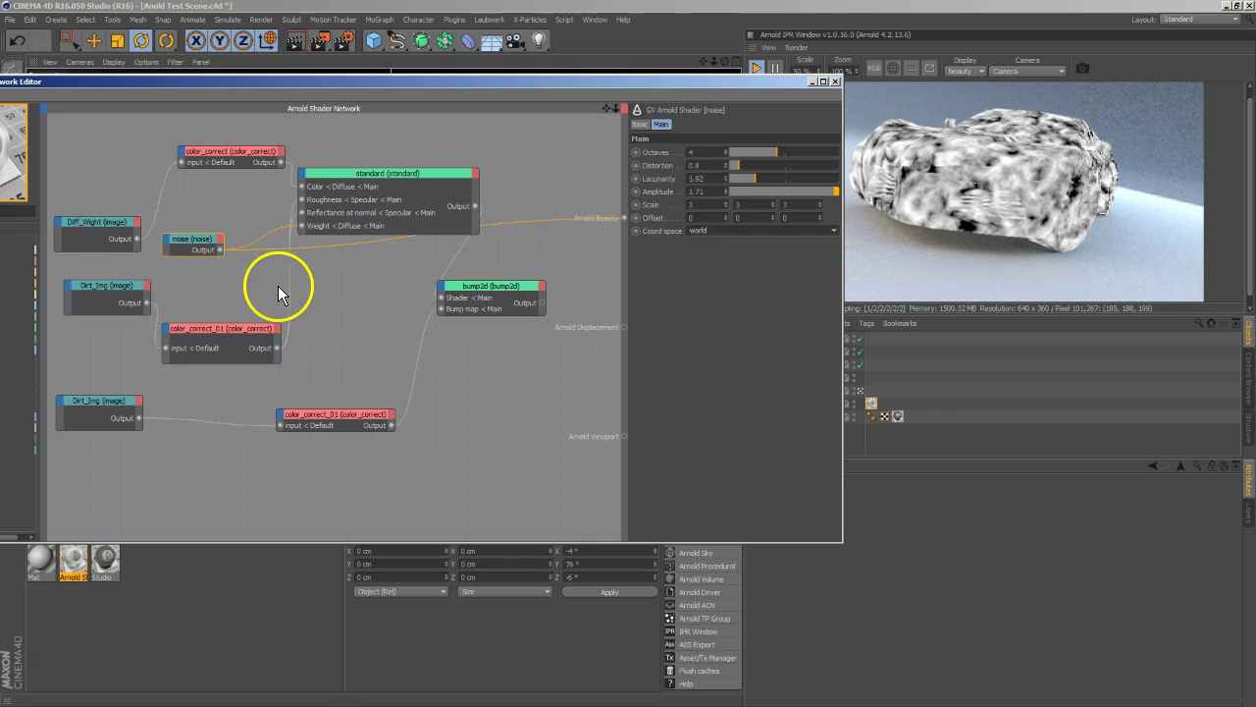
# Step: Reconnect the bump2d node's output to Arnold Beauty in place of the noise
pyautogui.moveTo(457, 251); pyautogui.dragTo(476, 204)
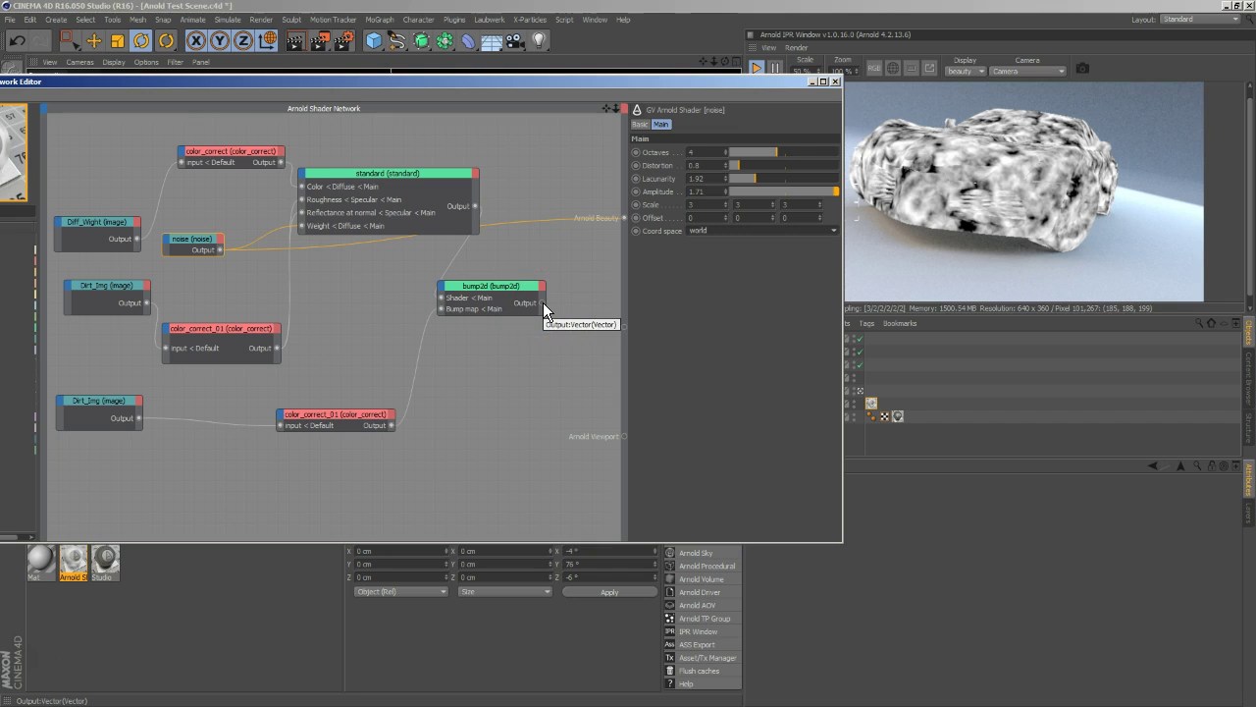
pyautogui.moveTo(542, 303); pyautogui.dragTo(588, 277)
pyautogui.moveTo(627, 216); pyautogui.dragTo(625, 218)
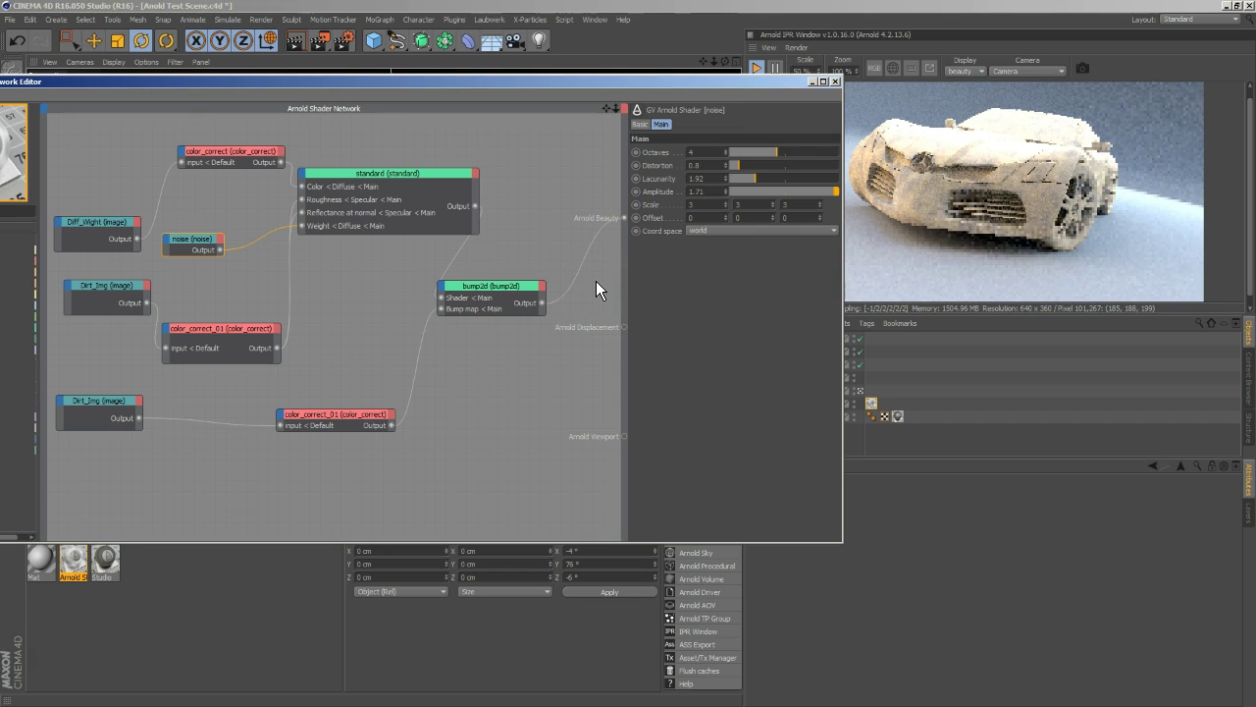
# Step: Move the bump2d and standard nodes closer to the network outputs and review the noise and standard nodes' settings
pyautogui.click(522, 303)
pyautogui.click(422, 209)
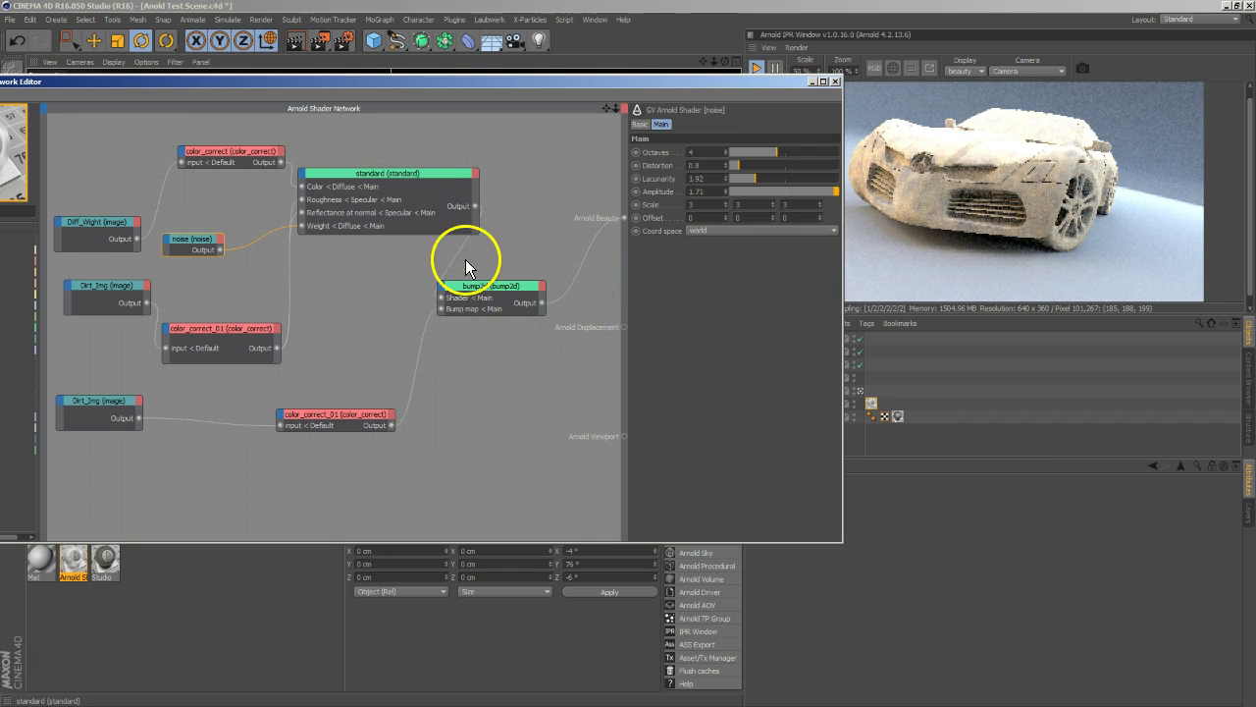
pyautogui.moveTo(485, 284); pyautogui.dragTo(540, 287)
pyautogui.moveTo(375, 190); pyautogui.dragTo(408, 190)
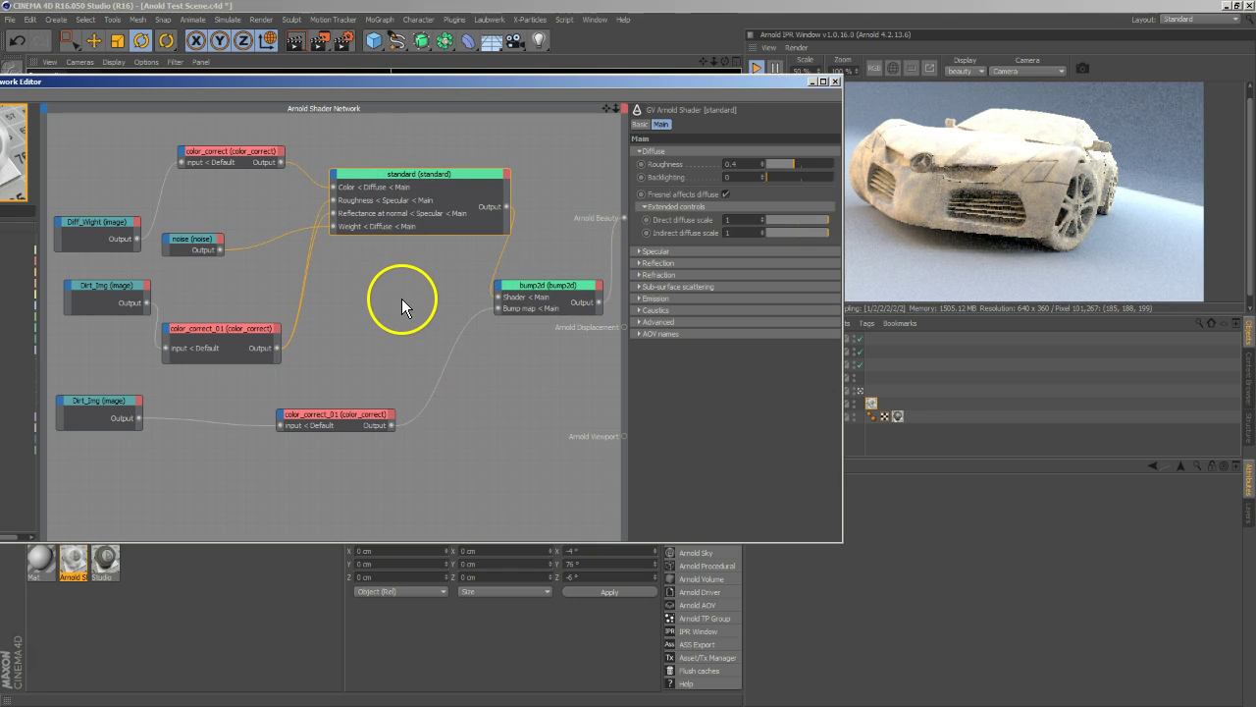
pyautogui.click(194, 241)
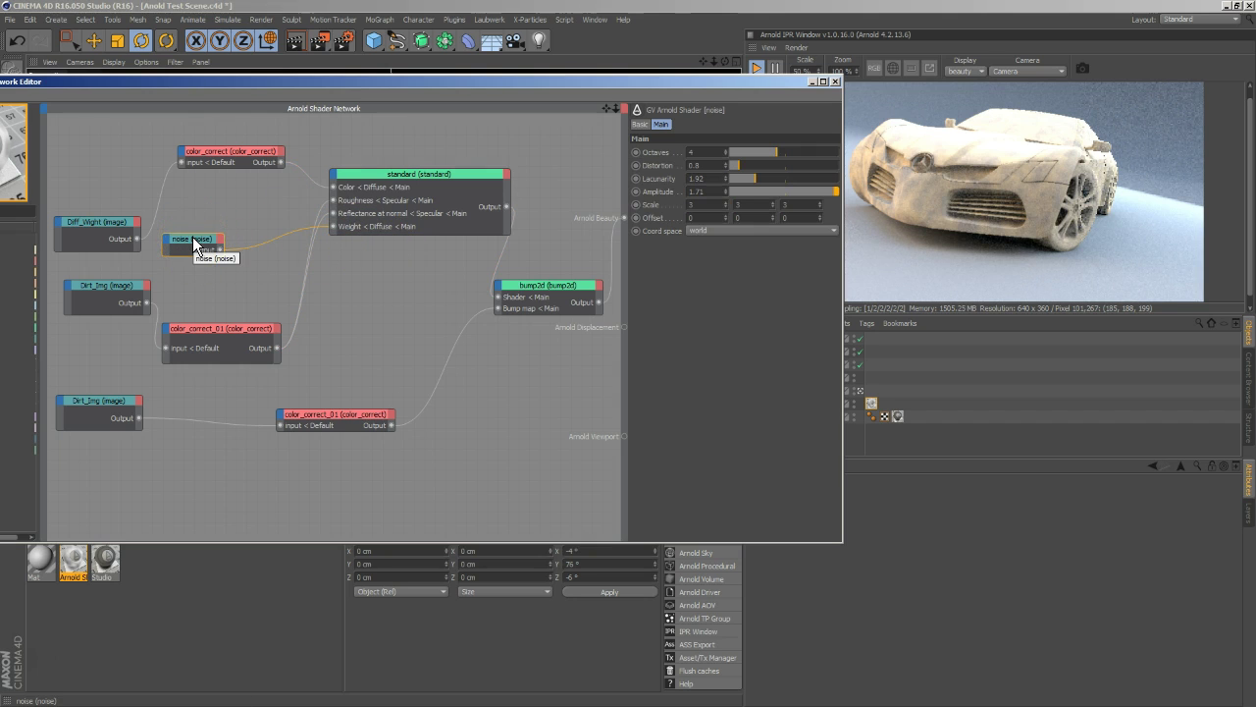
pyautogui.click(395, 180)
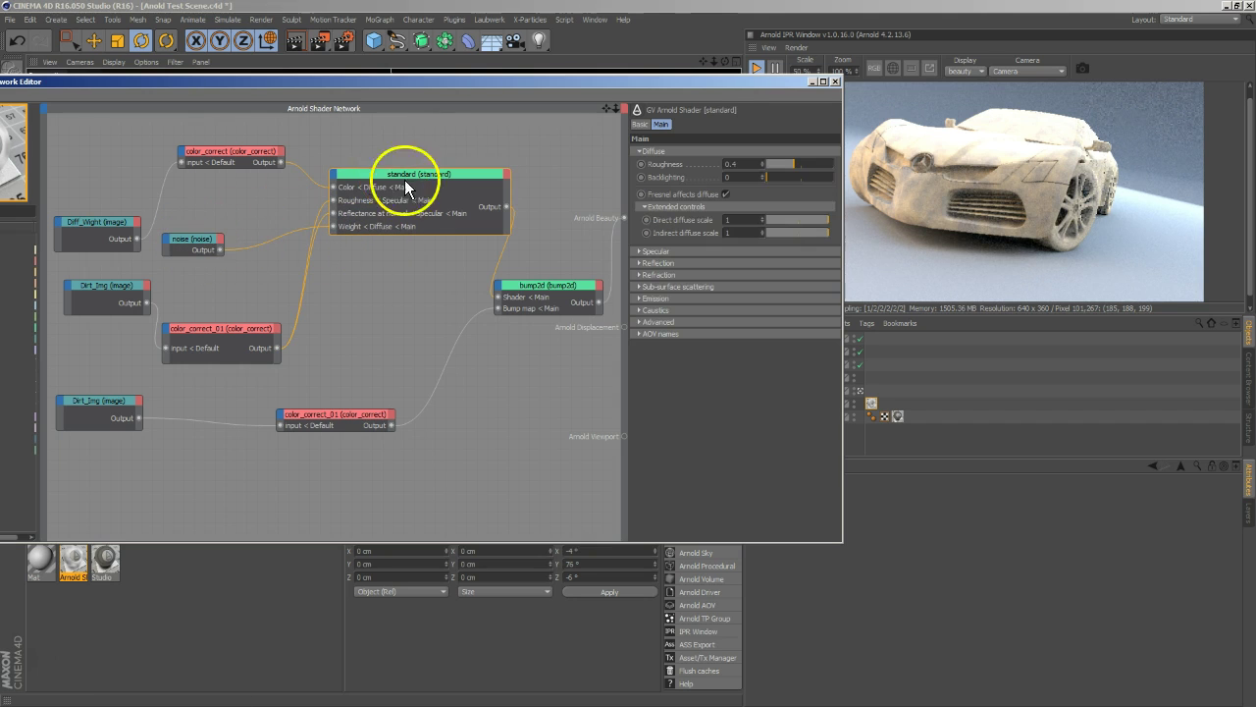
# Step: Set the noise node's scale to 1 on all three axes
pyautogui.click(202, 245)
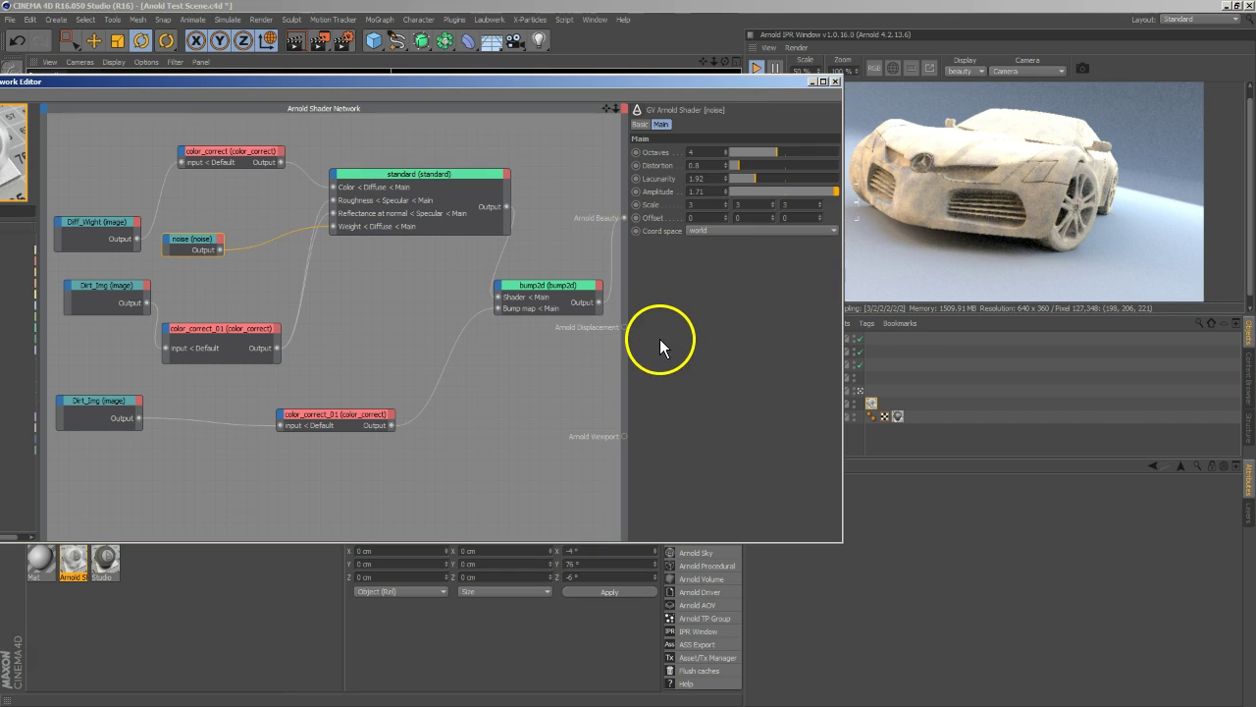
pyautogui.click(716, 205)
pyautogui.write('4')
pyautogui.click(743, 205)
pyautogui.write('1')
pyautogui.click(794, 204)
pyautogui.write('1')
pyautogui.click(794, 217)
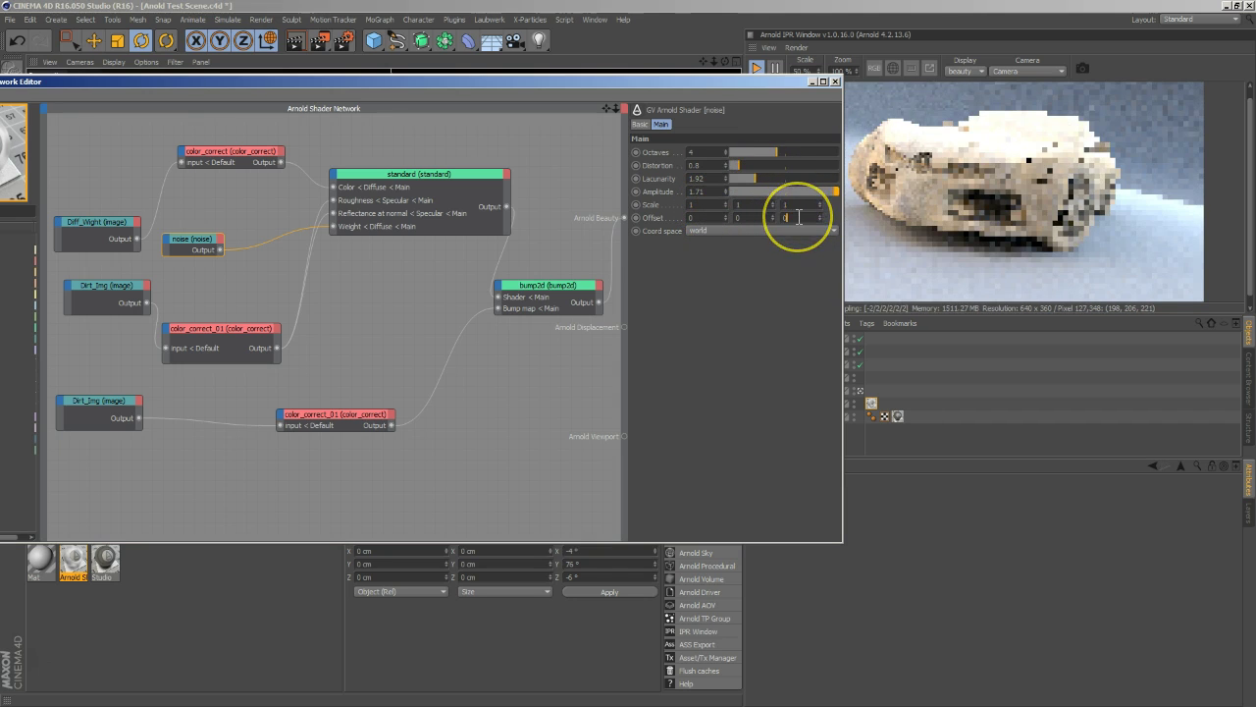
pyautogui.press('Return')
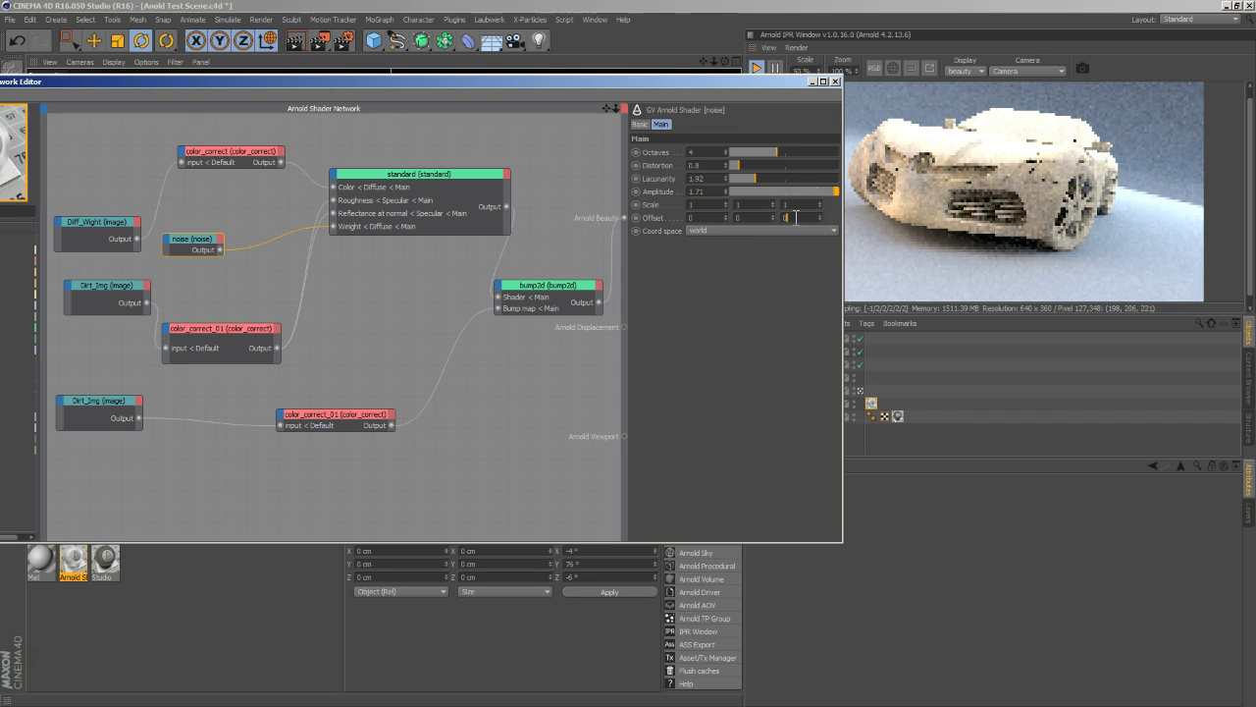
pyautogui.click(796, 217)
pyautogui.press('Return')
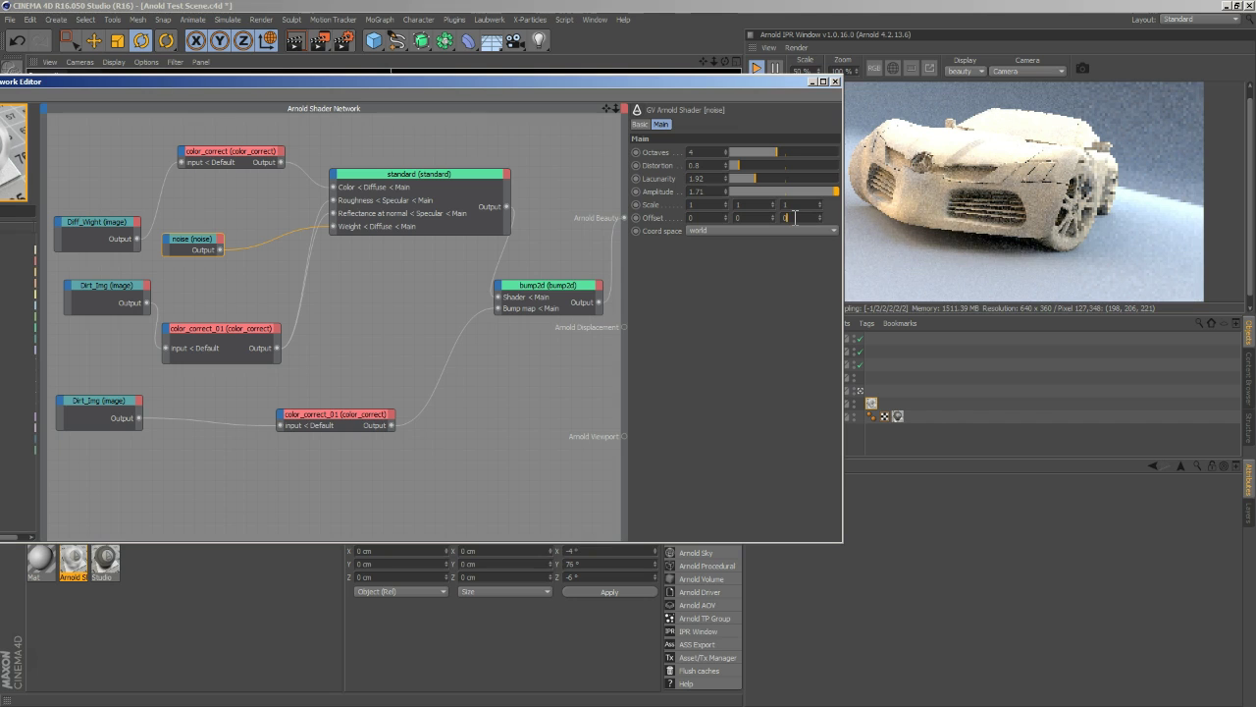
# Step: Move the noise node down beside color_correct_01 and remove its connection to the standard shader's diffuse weight
pyautogui.click(389, 244)
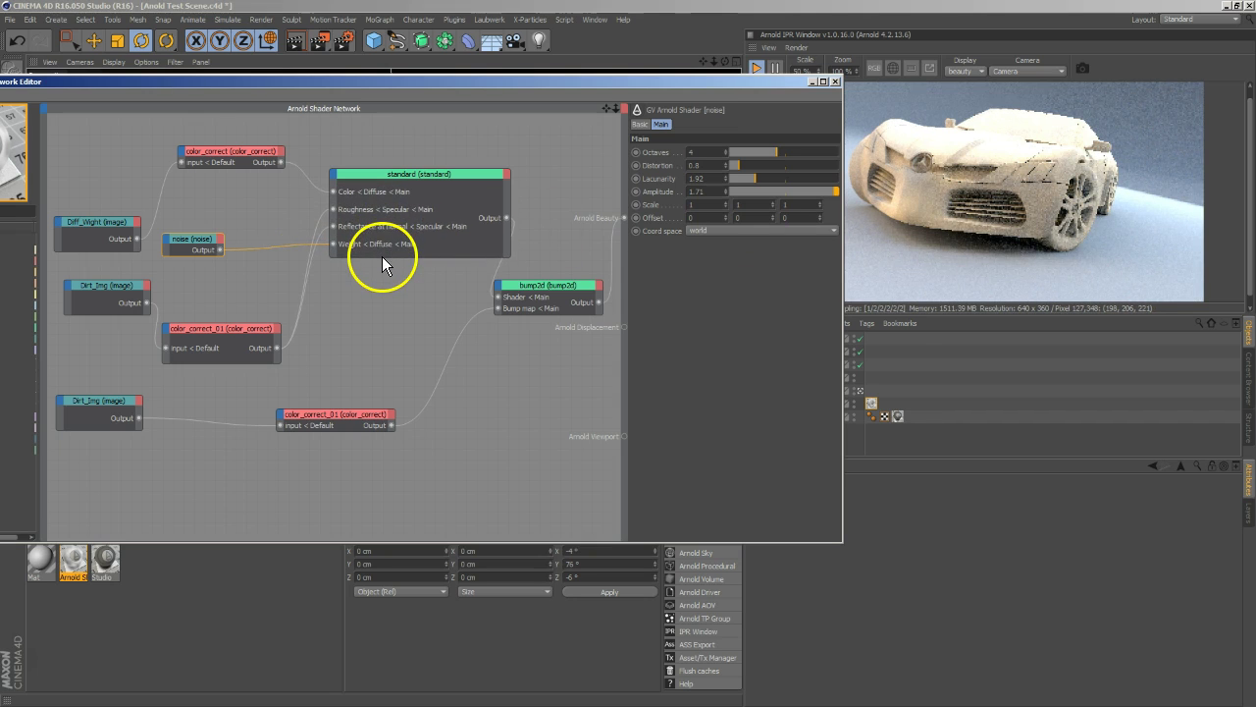
pyautogui.click(382, 256)
pyautogui.moveTo(196, 244); pyautogui.dragTo(239, 283)
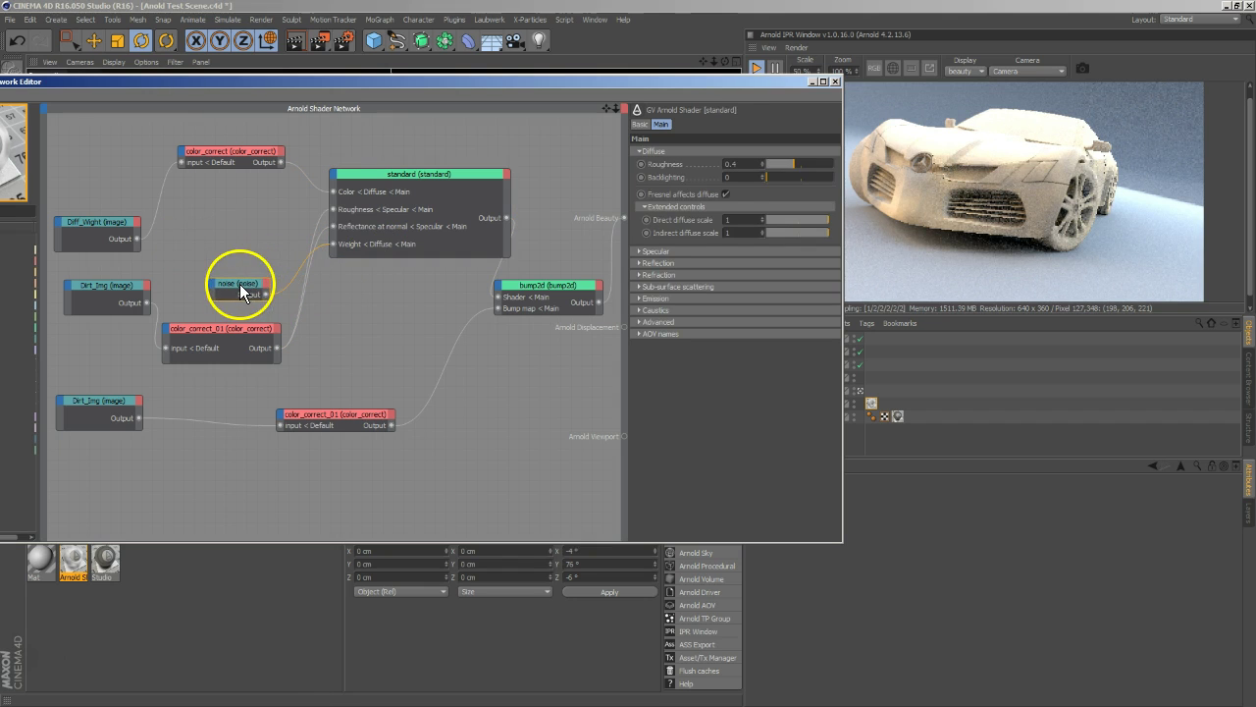
pyautogui.click(381, 295)
pyautogui.click(303, 278)
pyautogui.press('Delete')
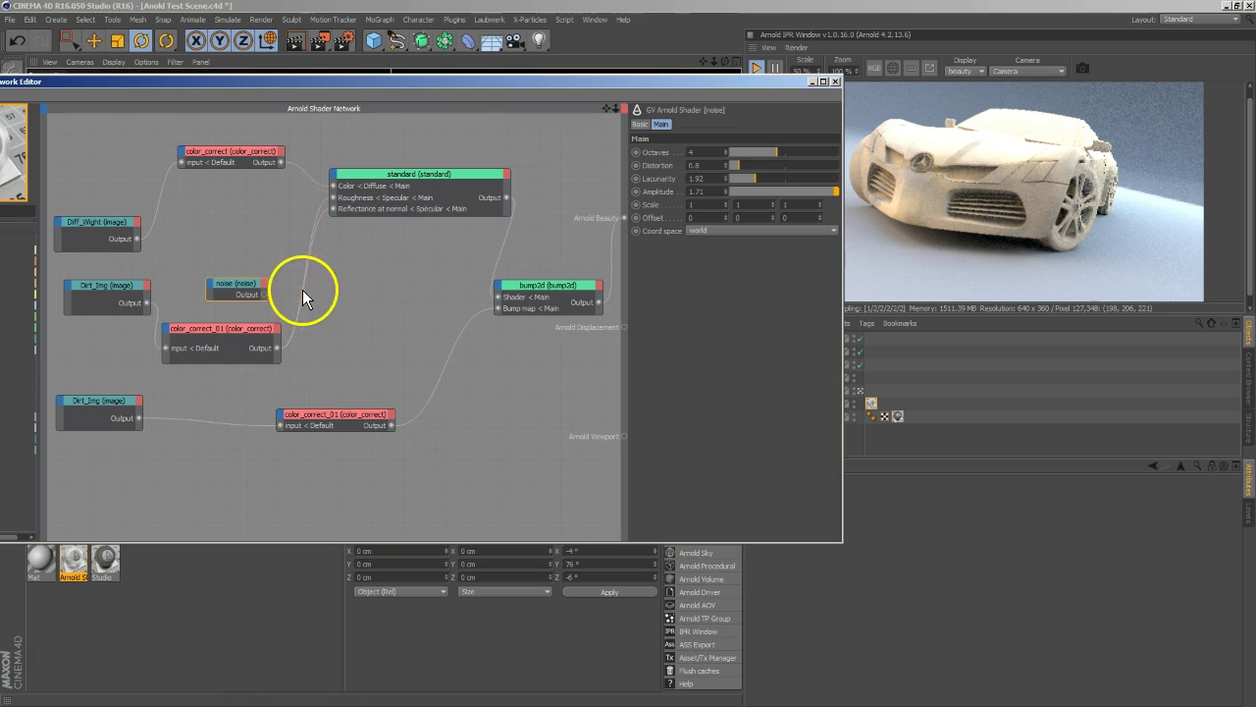
# Step: Set the standard shader's diffuse weight to 0.72
pyautogui.click(441, 172)
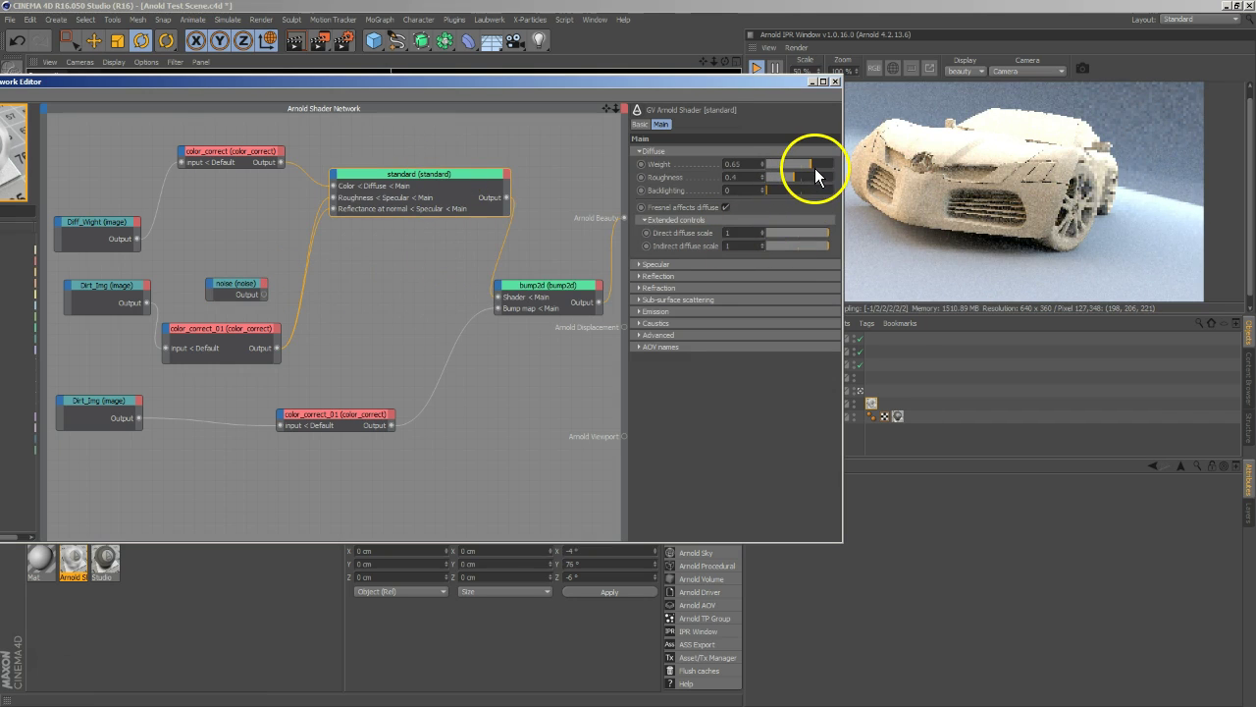
pyautogui.moveTo(814, 169); pyautogui.dragTo(779, 168)
pyautogui.moveTo(805, 164)
pyautogui.mouseDown()
pyautogui.moveTo(835, 164)
pyautogui.moveTo(816, 165)
pyautogui.mouseUp()
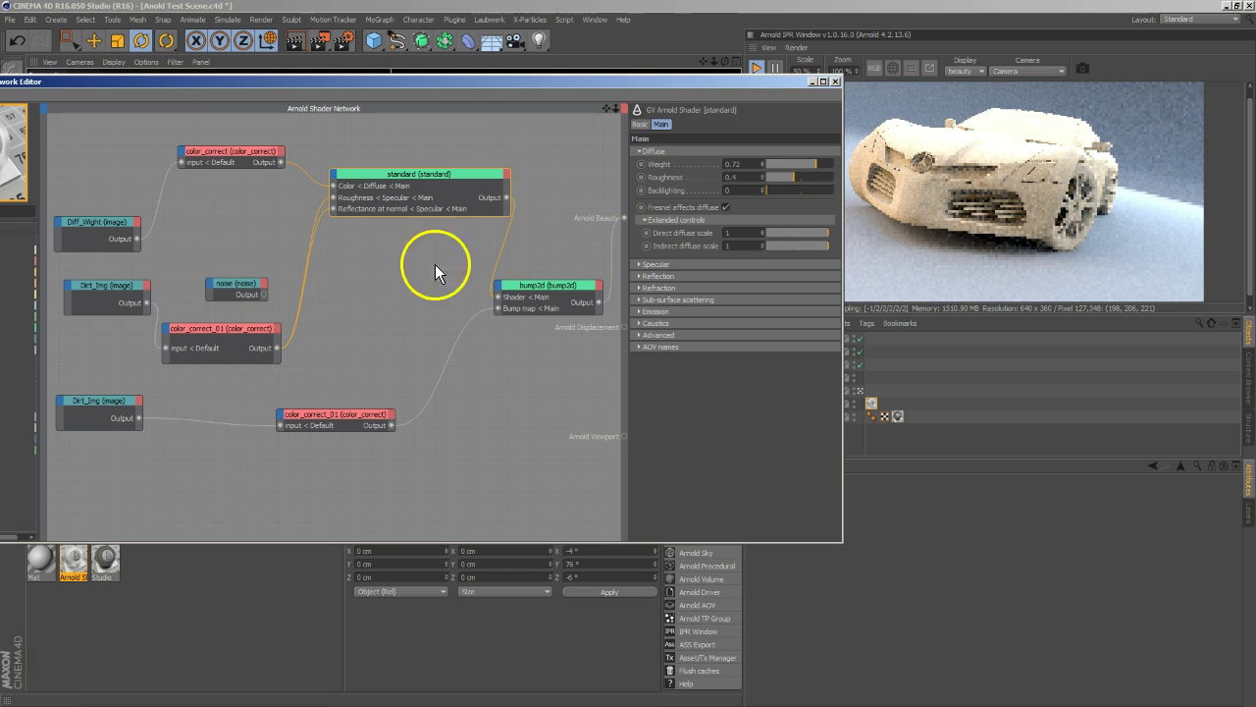
# Step: Connect the noise node's output to the standard shader's diffuse roughness and move the noise node up between the image nodes
pyautogui.moveTo(263, 293); pyautogui.dragTo(337, 184)
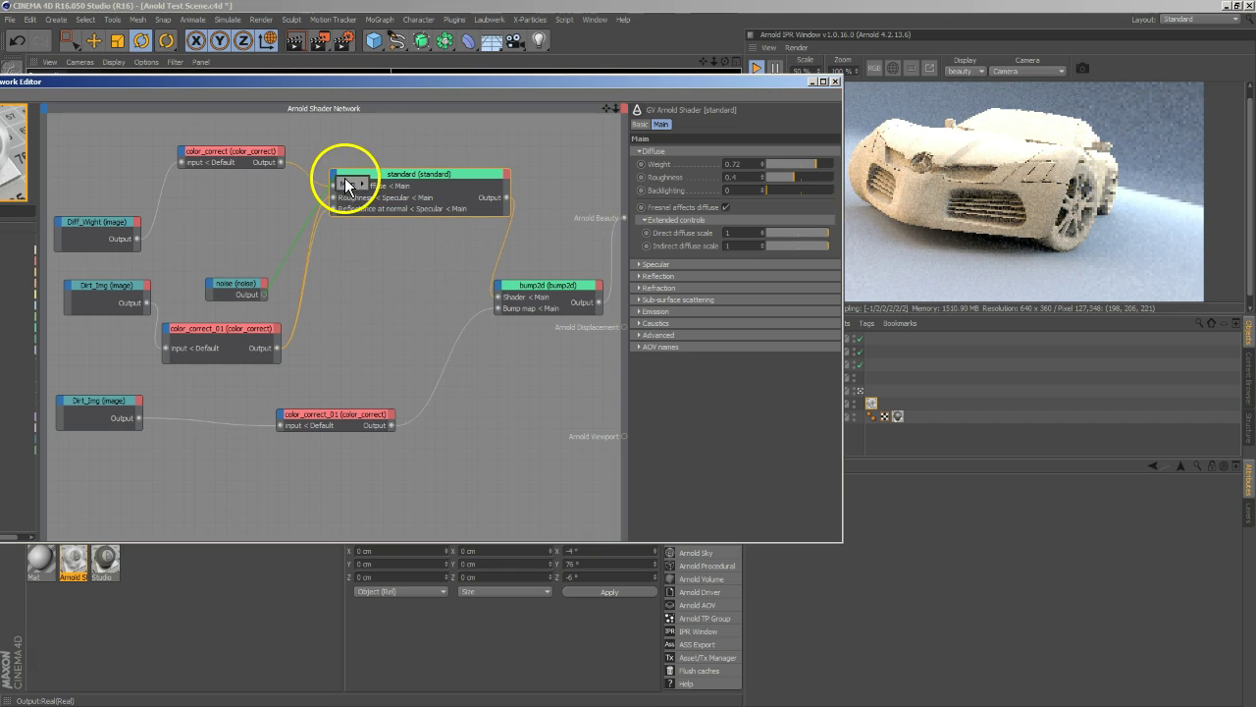
pyautogui.click(336, 181)
pyautogui.moveTo(411, 187)
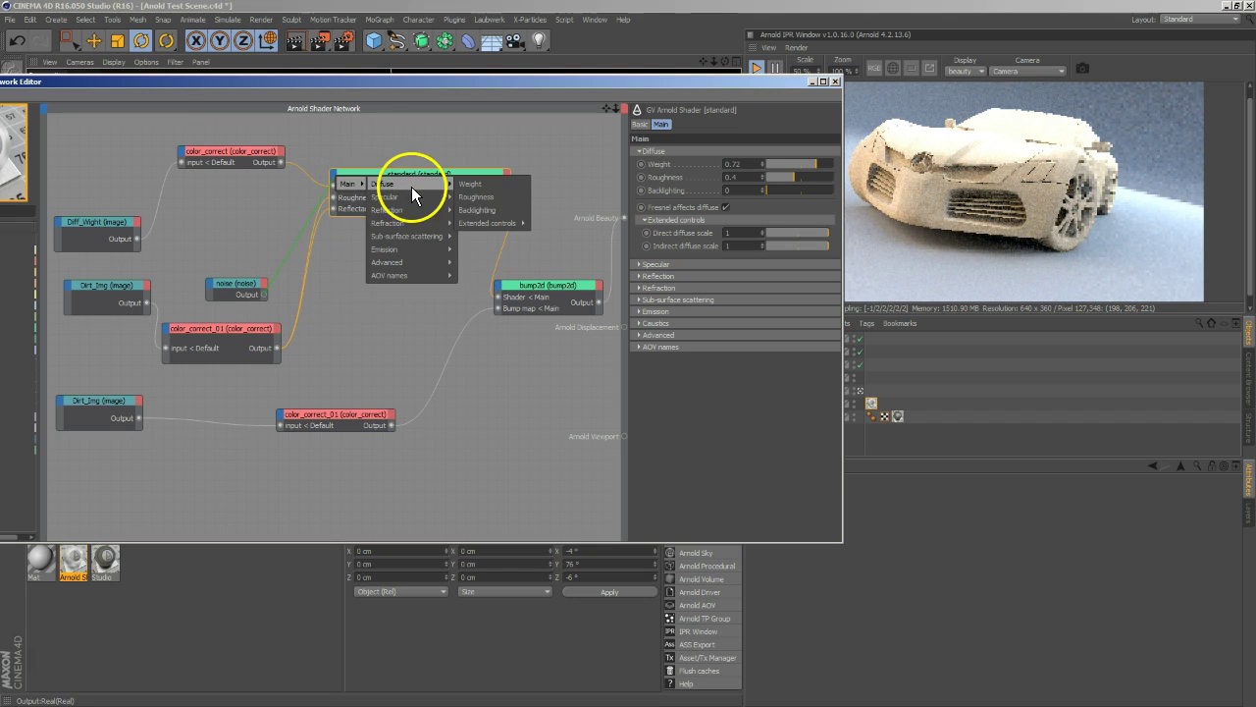
pyautogui.click(473, 197)
pyautogui.click(403, 242)
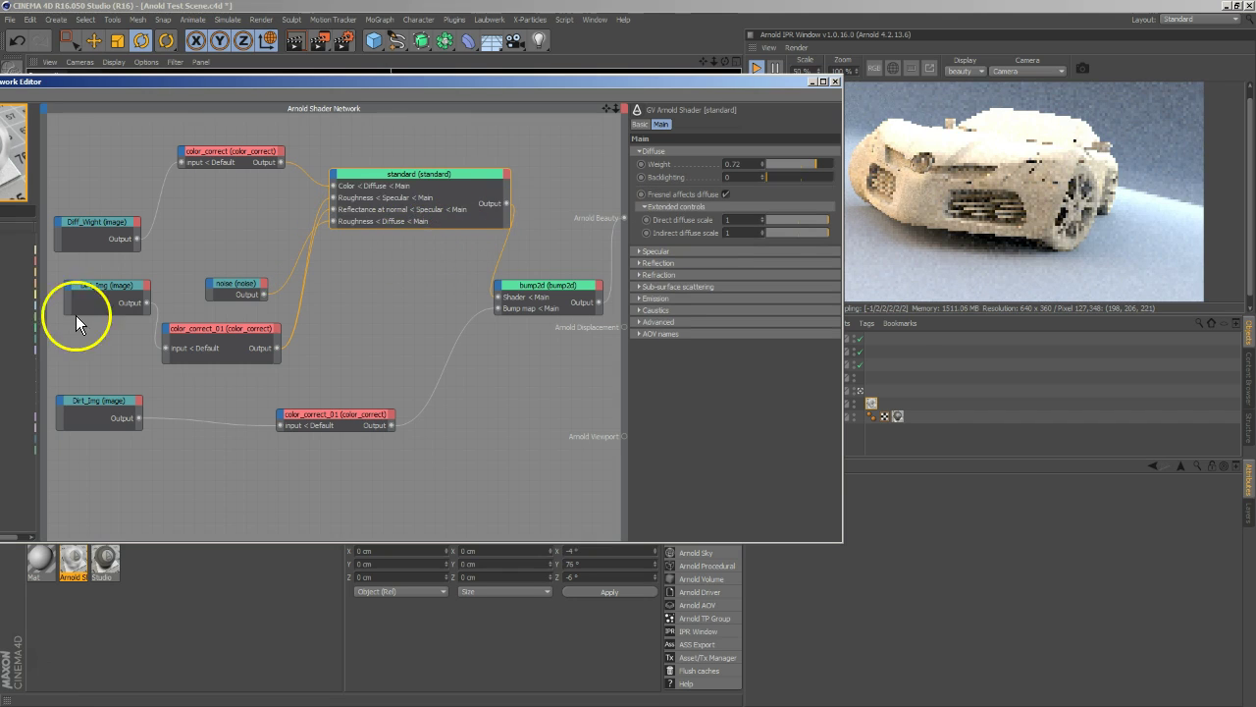
pyautogui.moveTo(233, 284); pyautogui.dragTo(206, 254)
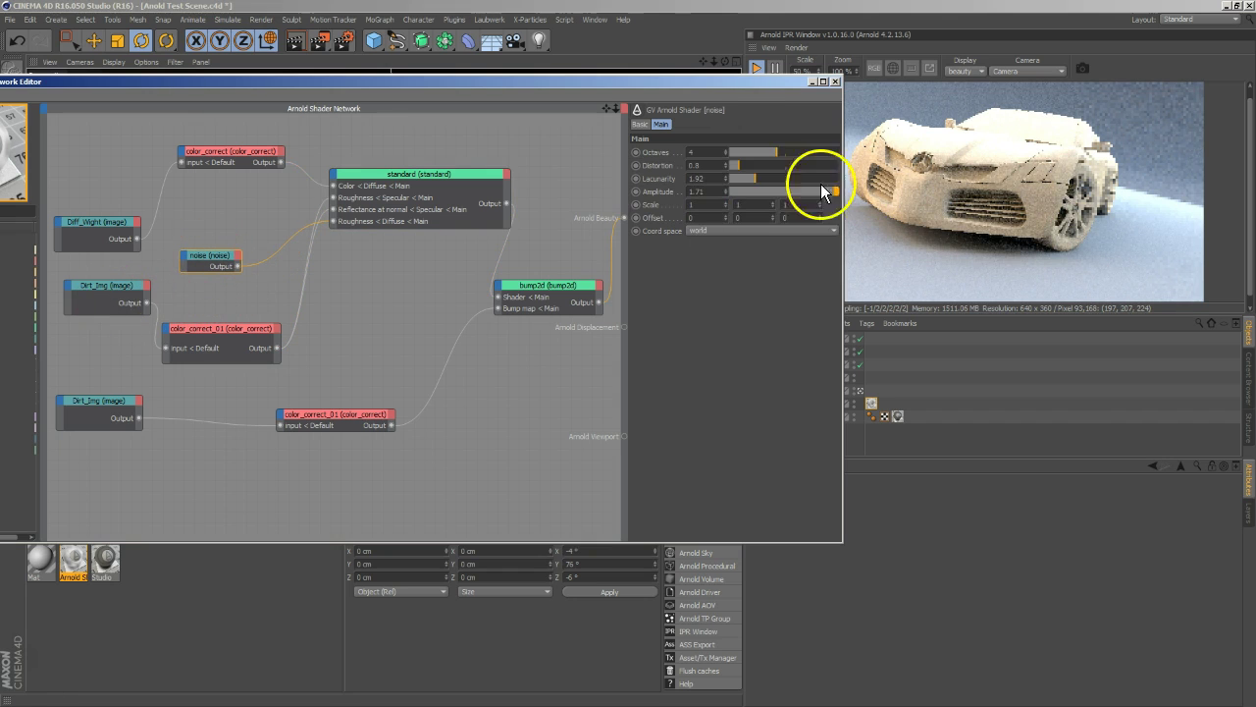
# Step: Set the noise node's scale to 4 on all three axes
pyautogui.click(716, 205)
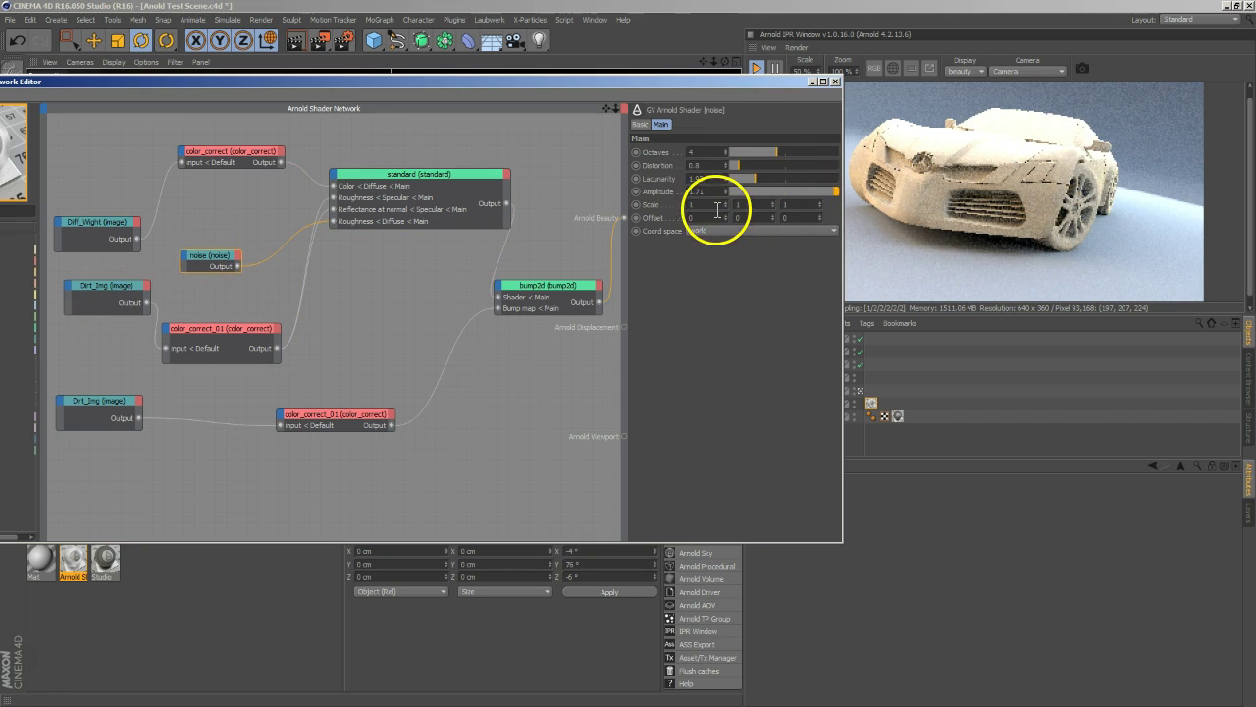
pyautogui.write('4')
pyautogui.click(735, 203)
pyautogui.write('4')
pyautogui.click(807, 206)
pyautogui.write('4')
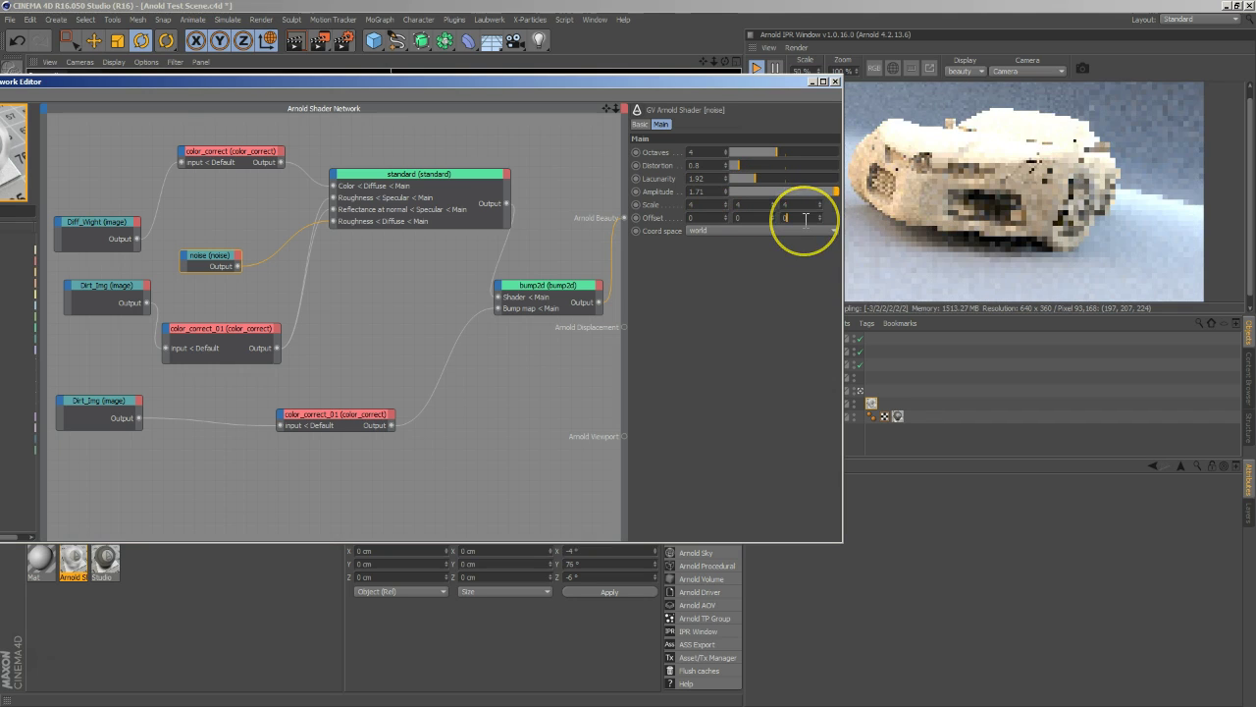
pyautogui.click(786, 217)
# Step: Set the standard shader's diffuse weight to 0.69
pyautogui.click(365, 194)
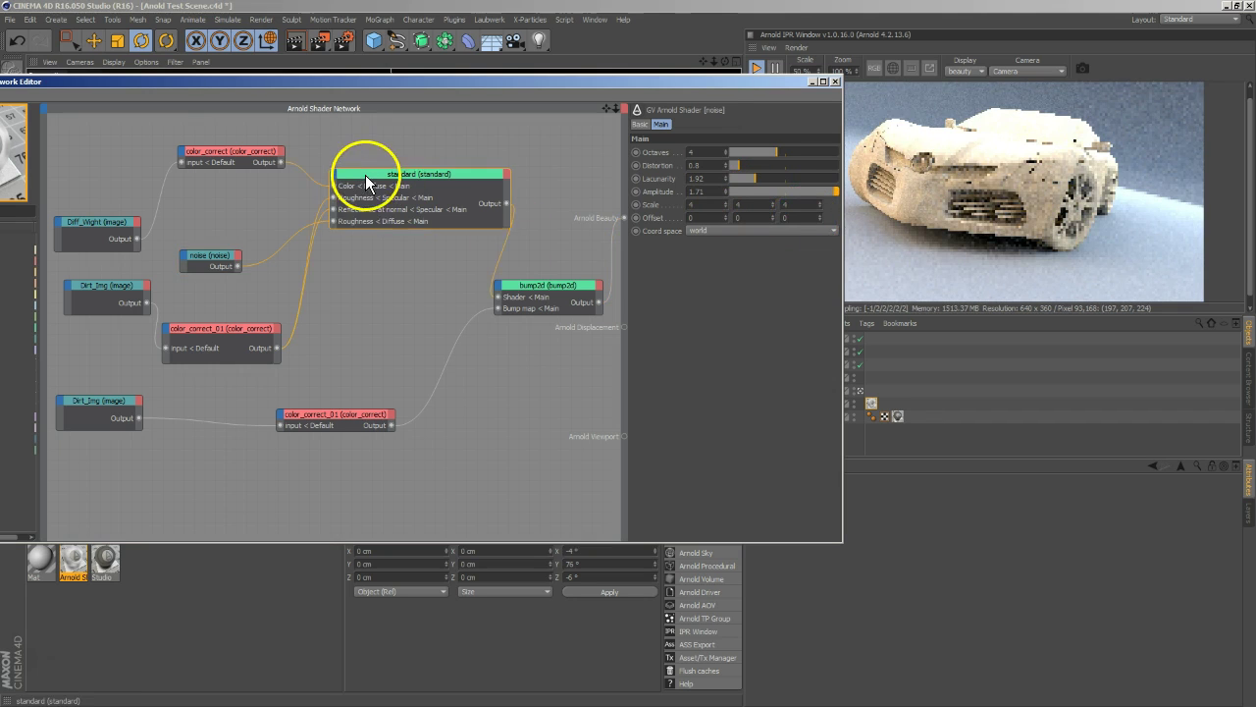
pyautogui.moveTo(815, 164); pyautogui.dragTo(814, 166)
pyautogui.click(398, 184)
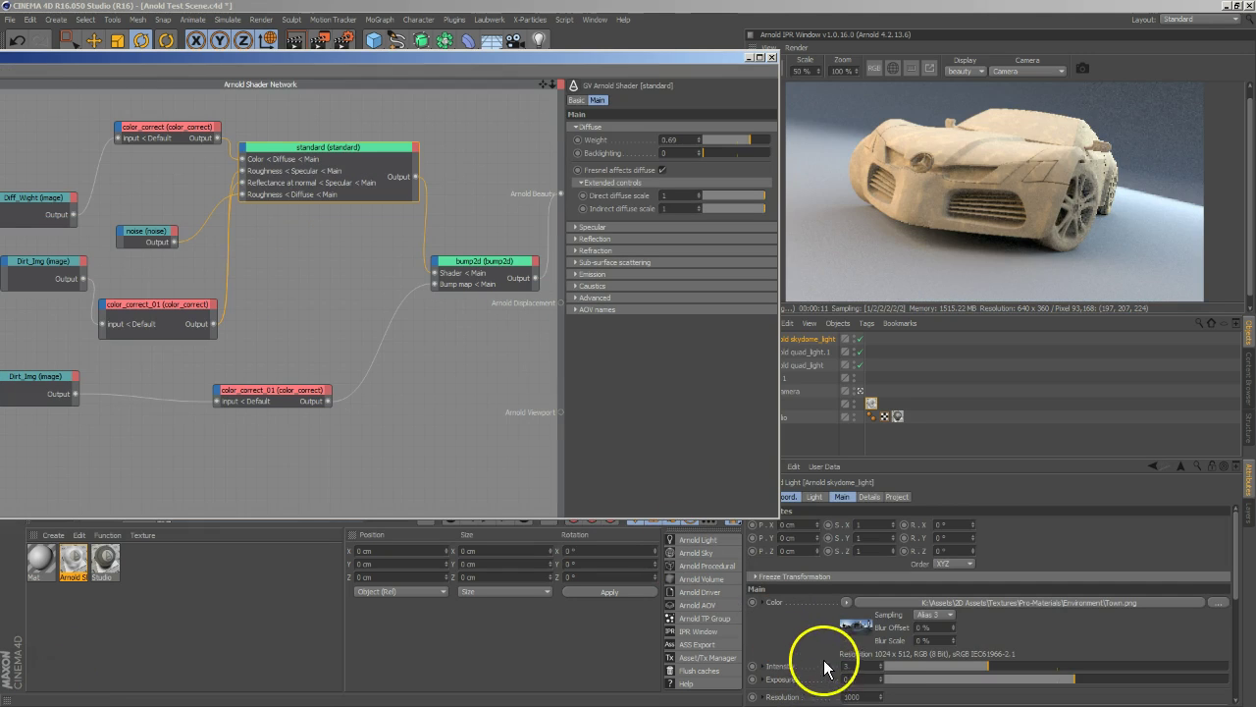
# Step: Set the Arnold skydome light's intensity to 4 and its exposure to 0.2
pyautogui.write('4')
pyautogui.press('Return')
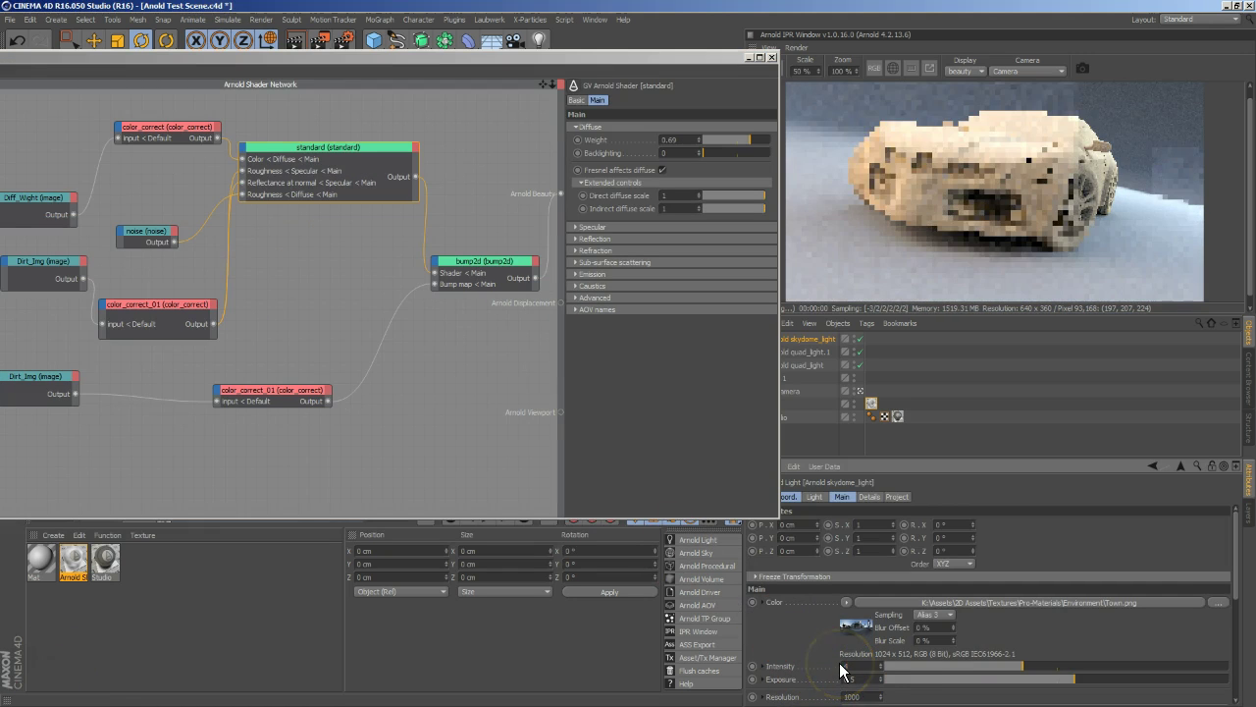
pyautogui.doubleClick(850, 677)
pyautogui.write('3')
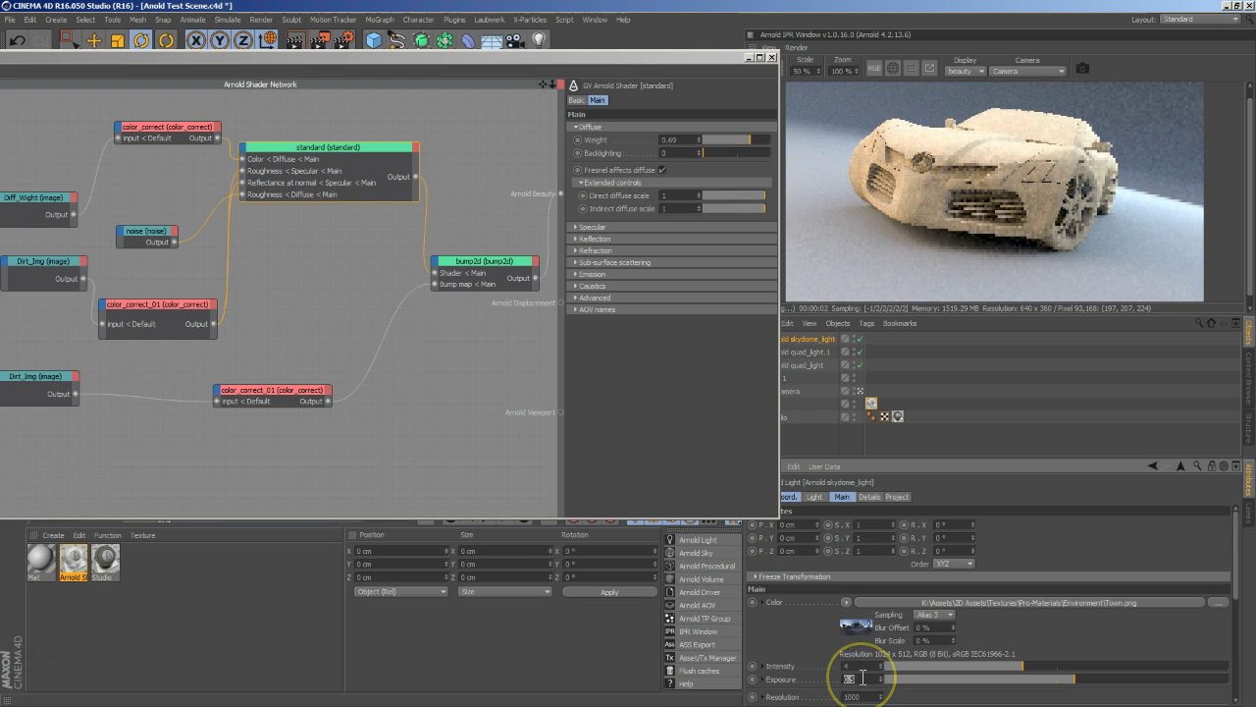
pyautogui.press('Return')
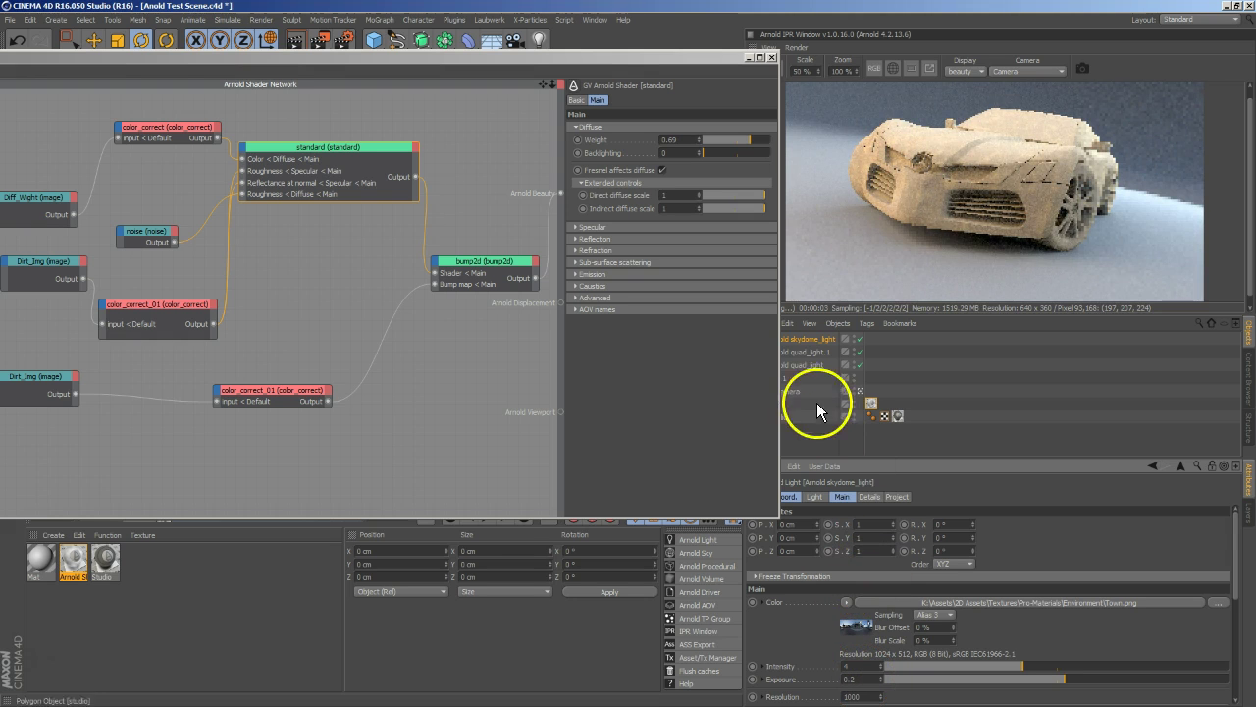
# Step: Set the standard shader's diffuse weight to 0.73
pyautogui.moveTo(470, 54); pyautogui.dragTo(522, 51)
pyautogui.moveTo(804, 138)
pyautogui.mouseDown()
pyautogui.moveTo(790, 140)
pyautogui.moveTo(806, 140)
pyautogui.mouseUp()
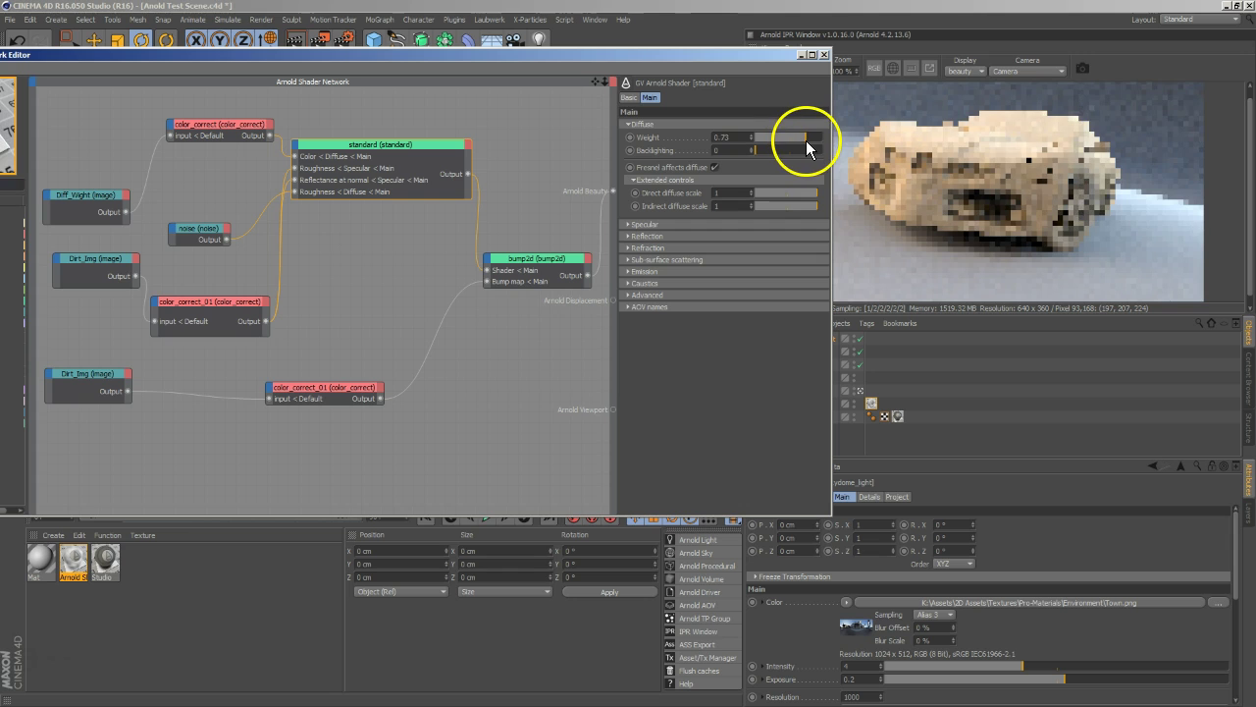
# Step: Reposition the shader network editor window and narrow it so it no longer covers the IPR render
pyautogui.moveTo(552, 51); pyautogui.dragTo(590, 46)
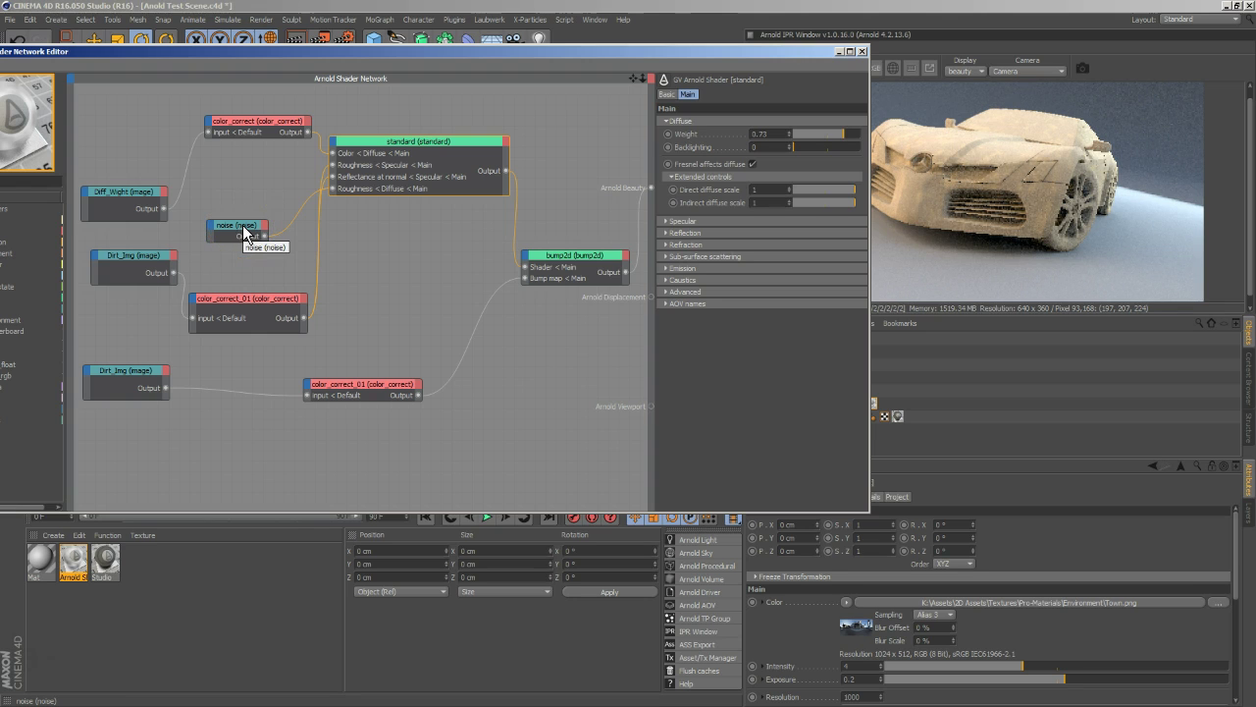
pyautogui.moveTo(158, 54); pyautogui.dragTo(240, 44)
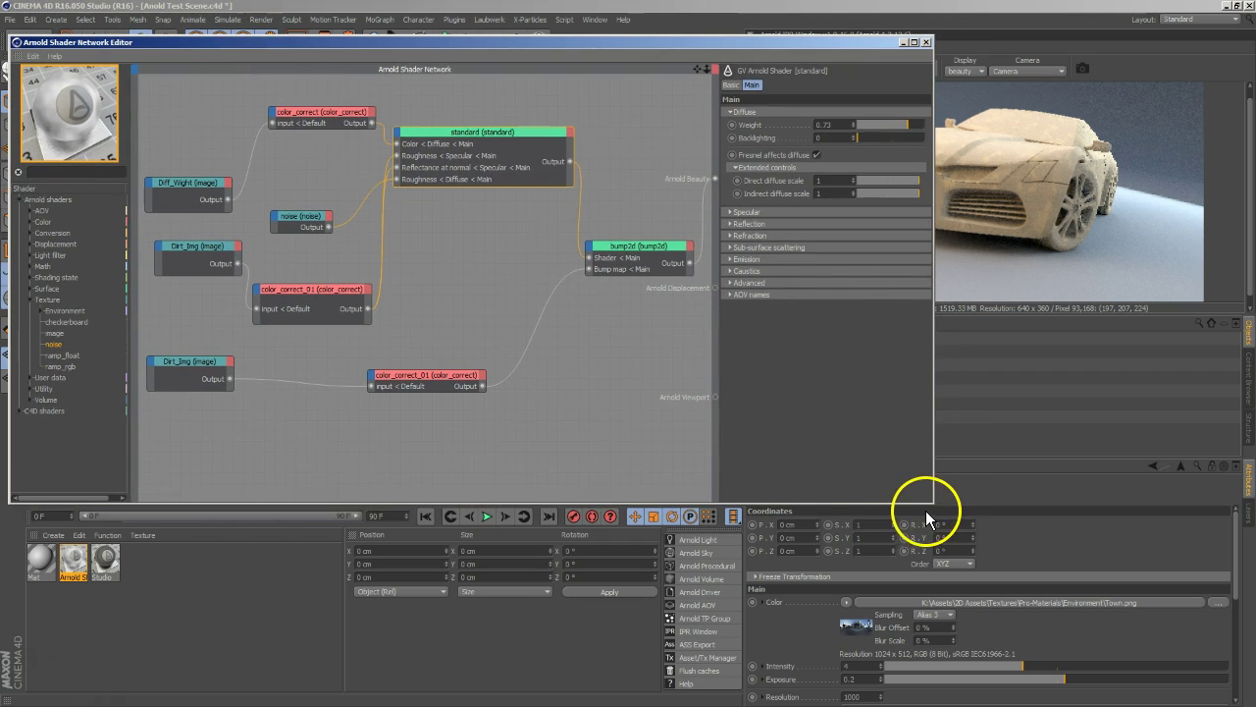
pyautogui.moveTo(932, 508); pyautogui.dragTo(780, 500)
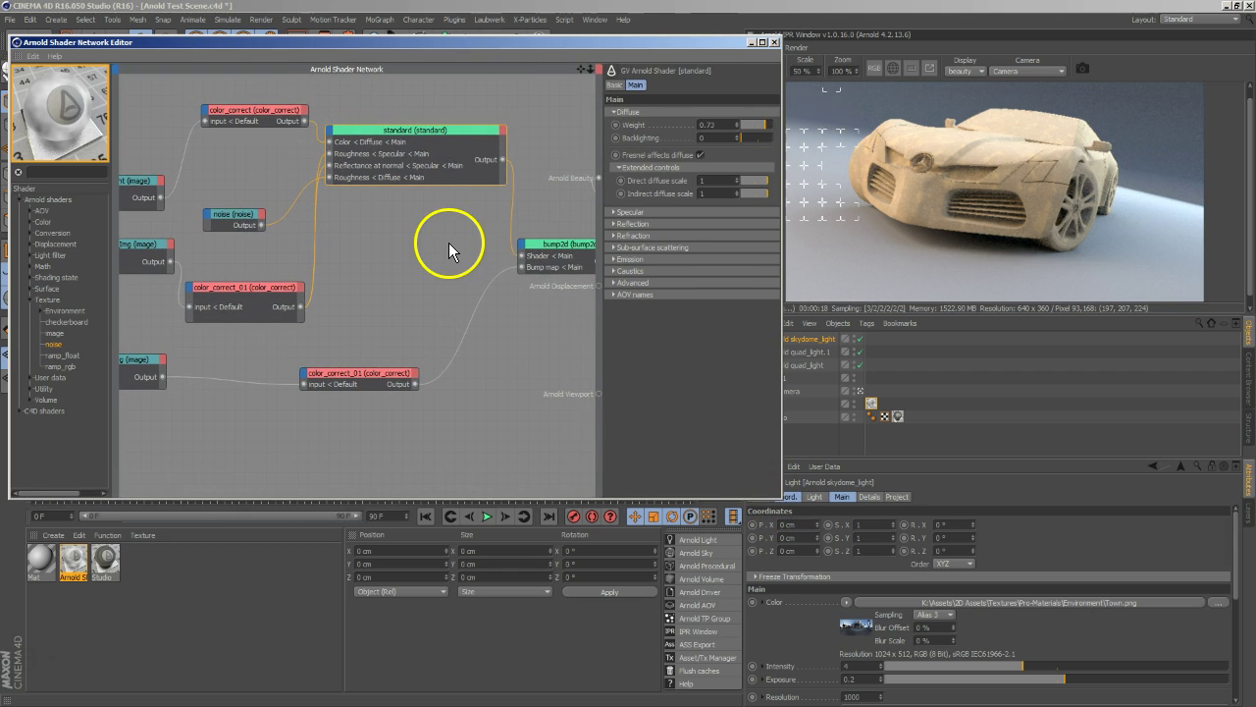
# Step: Rearrange the standard, bump2d, noise, image and color_correct_01 nodes compactly so the whole network fits inside the narrowed editor
pyautogui.moveTo(448, 133); pyautogui.dragTo(427, 148)
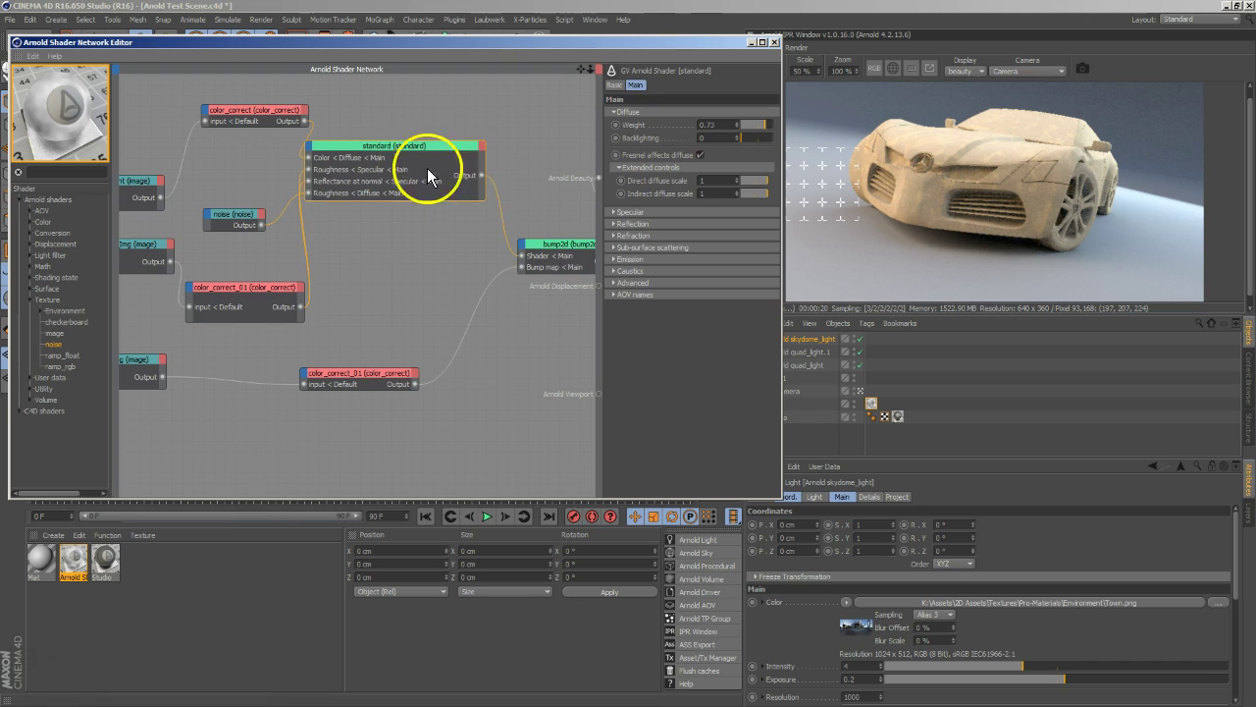
pyautogui.click(553, 251)
pyautogui.moveTo(547, 246); pyautogui.dragTo(490, 251)
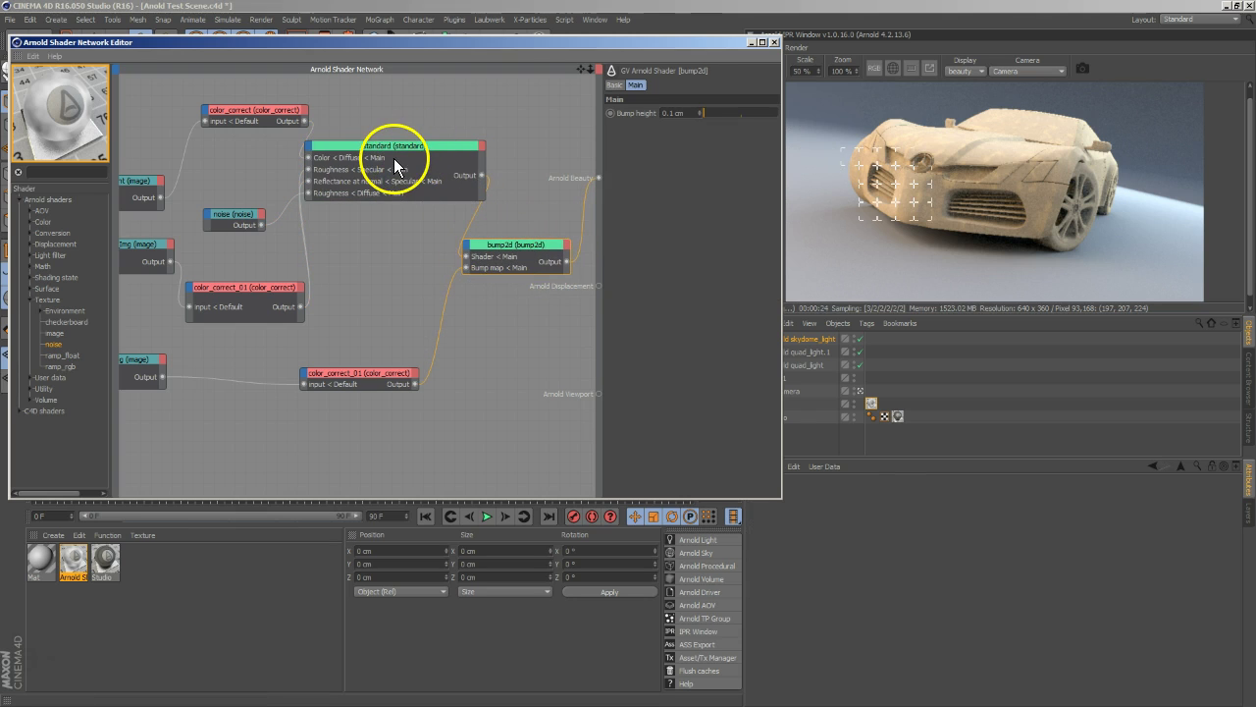
pyautogui.click(270, 290)
pyautogui.moveTo(270, 290); pyautogui.dragTo(270, 293)
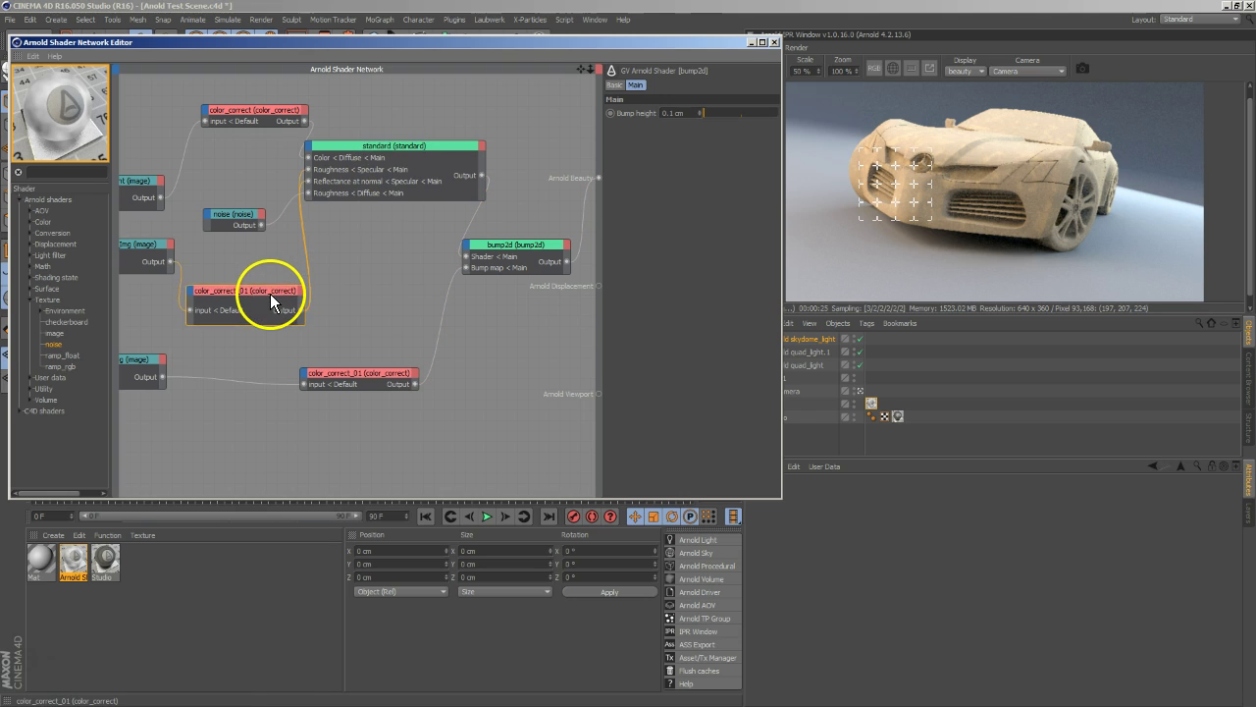
pyautogui.click(227, 214)
pyautogui.moveTo(226, 214); pyautogui.dragTo(246, 247)
pyautogui.moveTo(141, 249); pyautogui.dragTo(176, 239)
pyautogui.moveTo(251, 291); pyautogui.dragTo(286, 302)
pyautogui.moveTo(254, 240); pyautogui.dragTo(263, 238)
pyautogui.moveTo(138, 360); pyautogui.dragTo(193, 391)
pyautogui.moveTo(147, 175); pyautogui.dragTo(185, 177)
pyautogui.moveTo(424, 159); pyautogui.dragTo(443, 127)
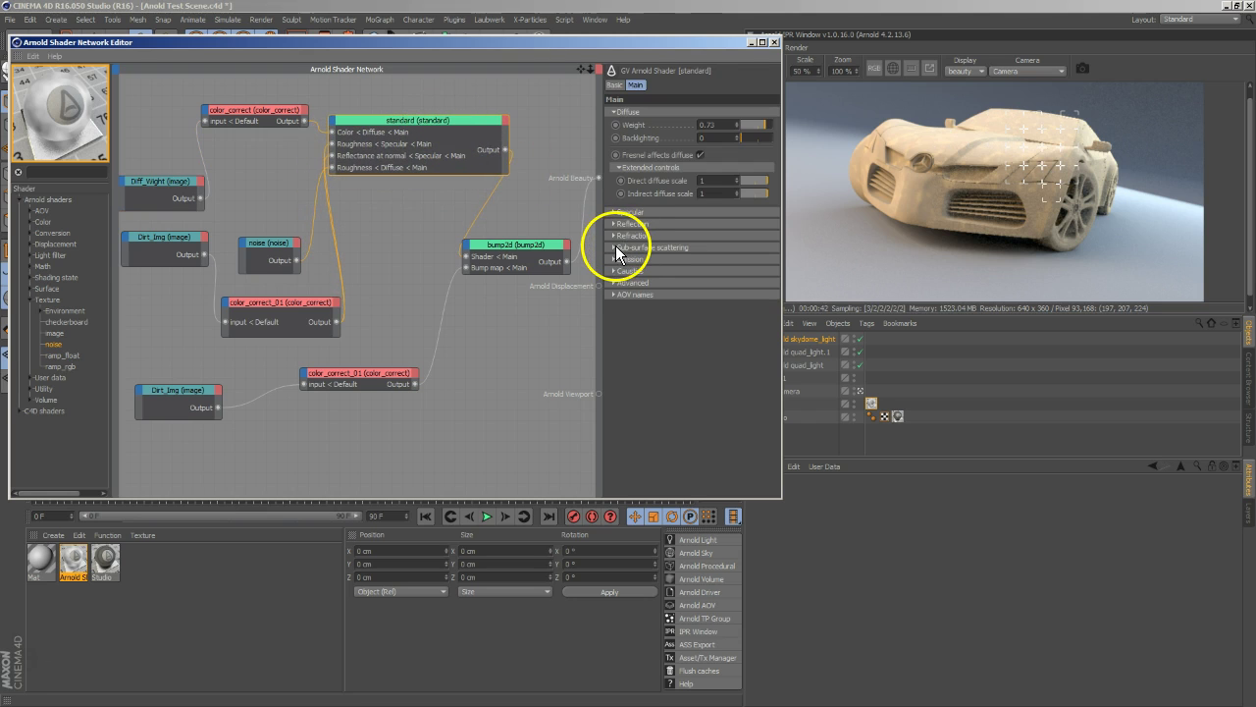